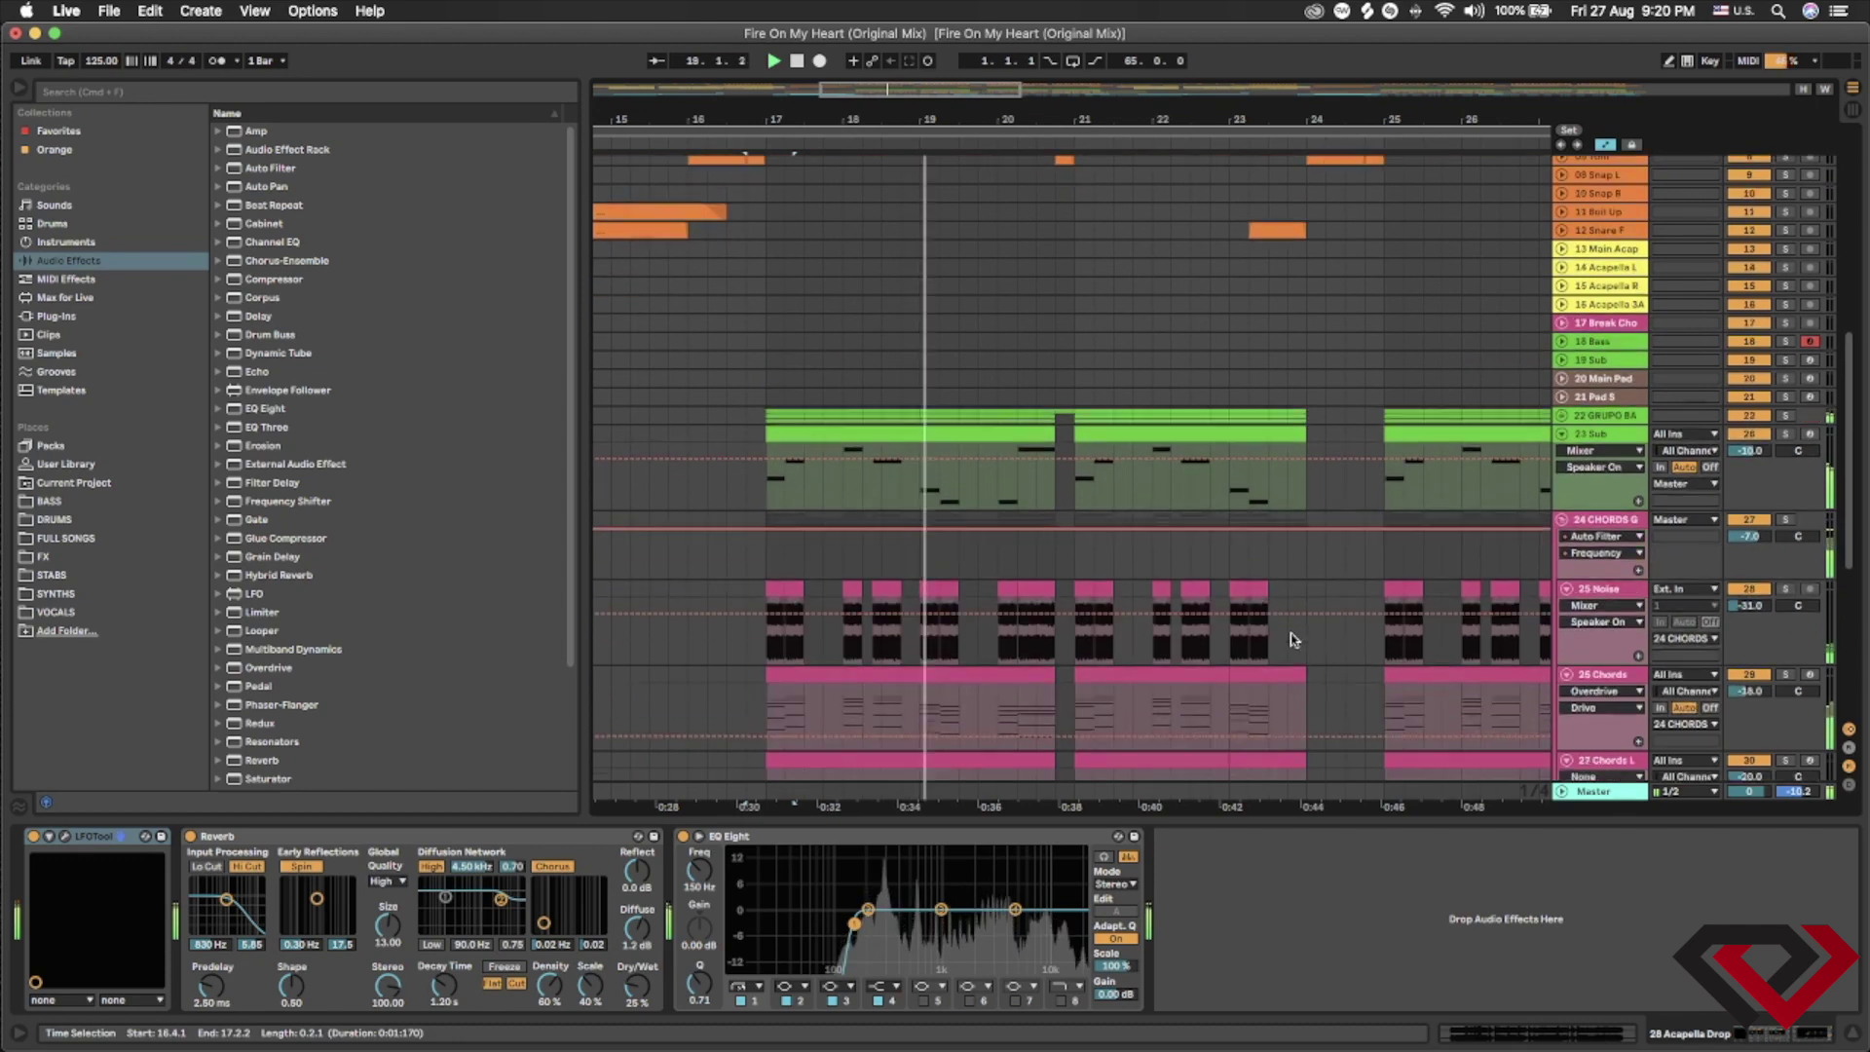
# - Audition the 01 Kick and 02 Clap tracks on their own
pyautogui.doubleClick(1118, 590)
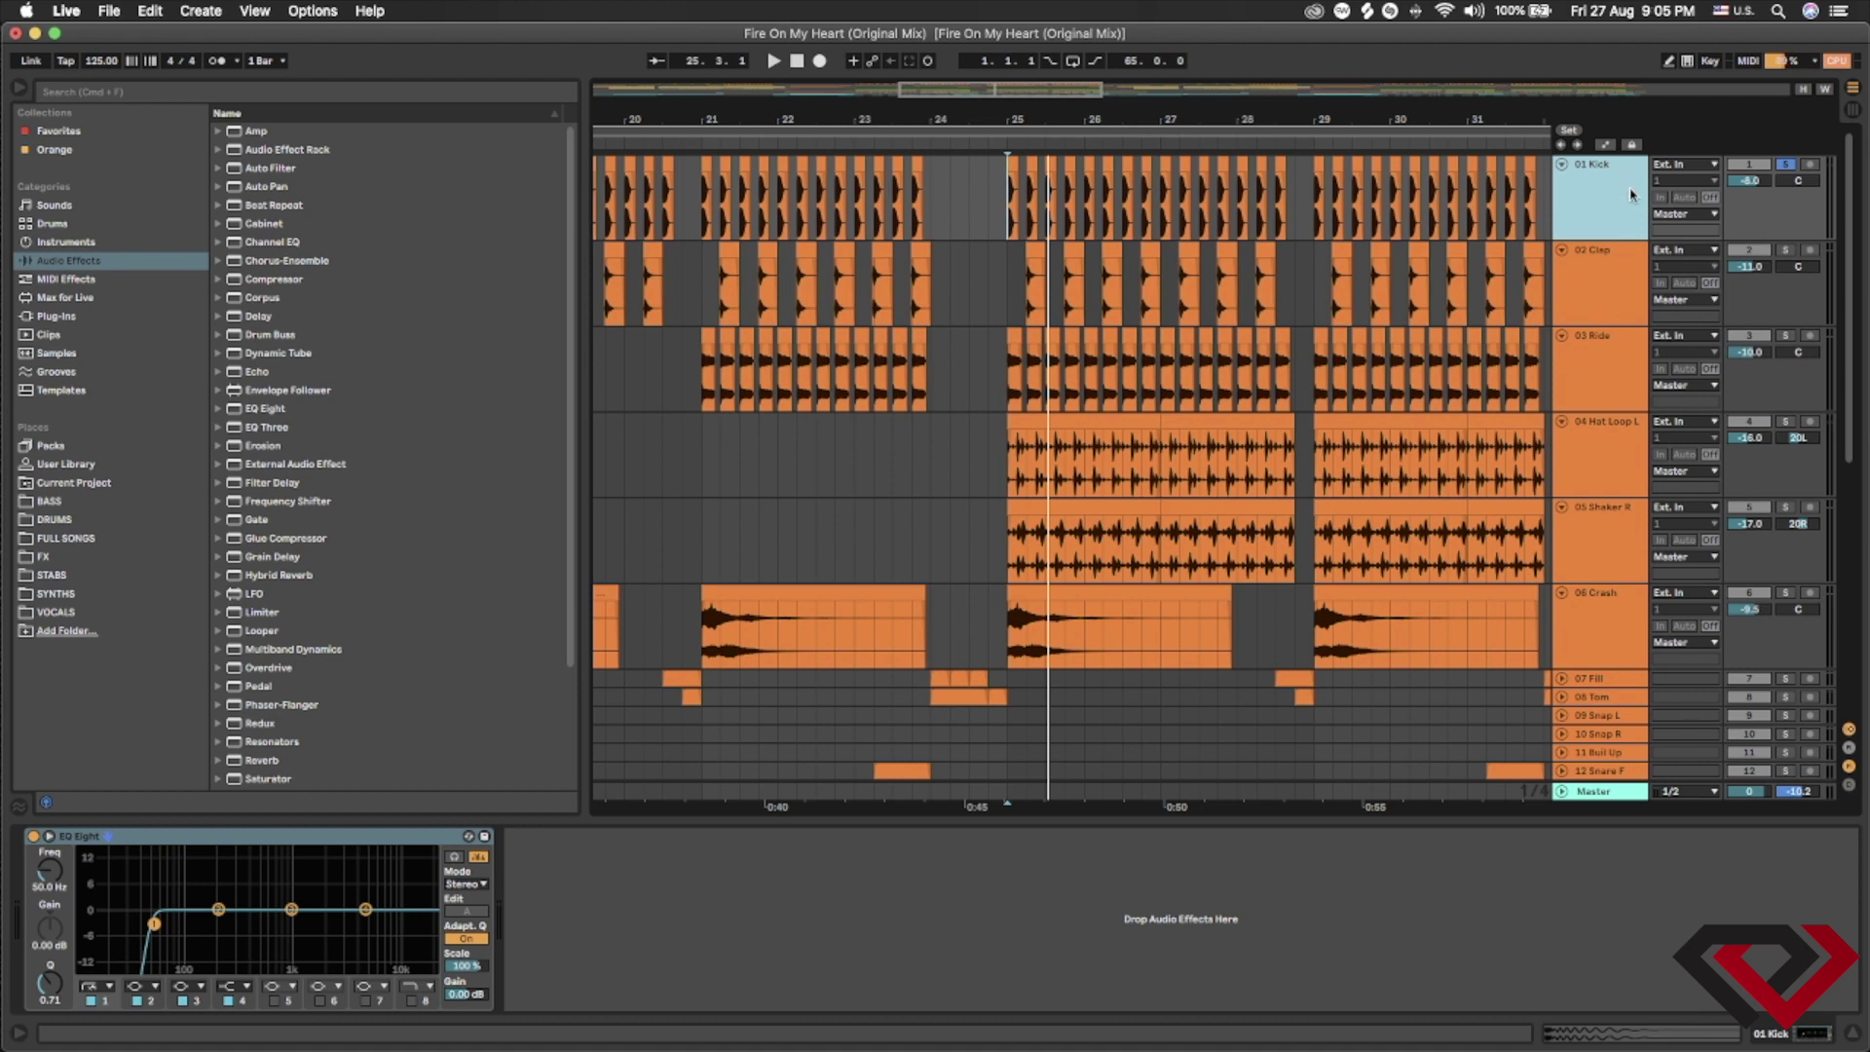
pyautogui.press('space')
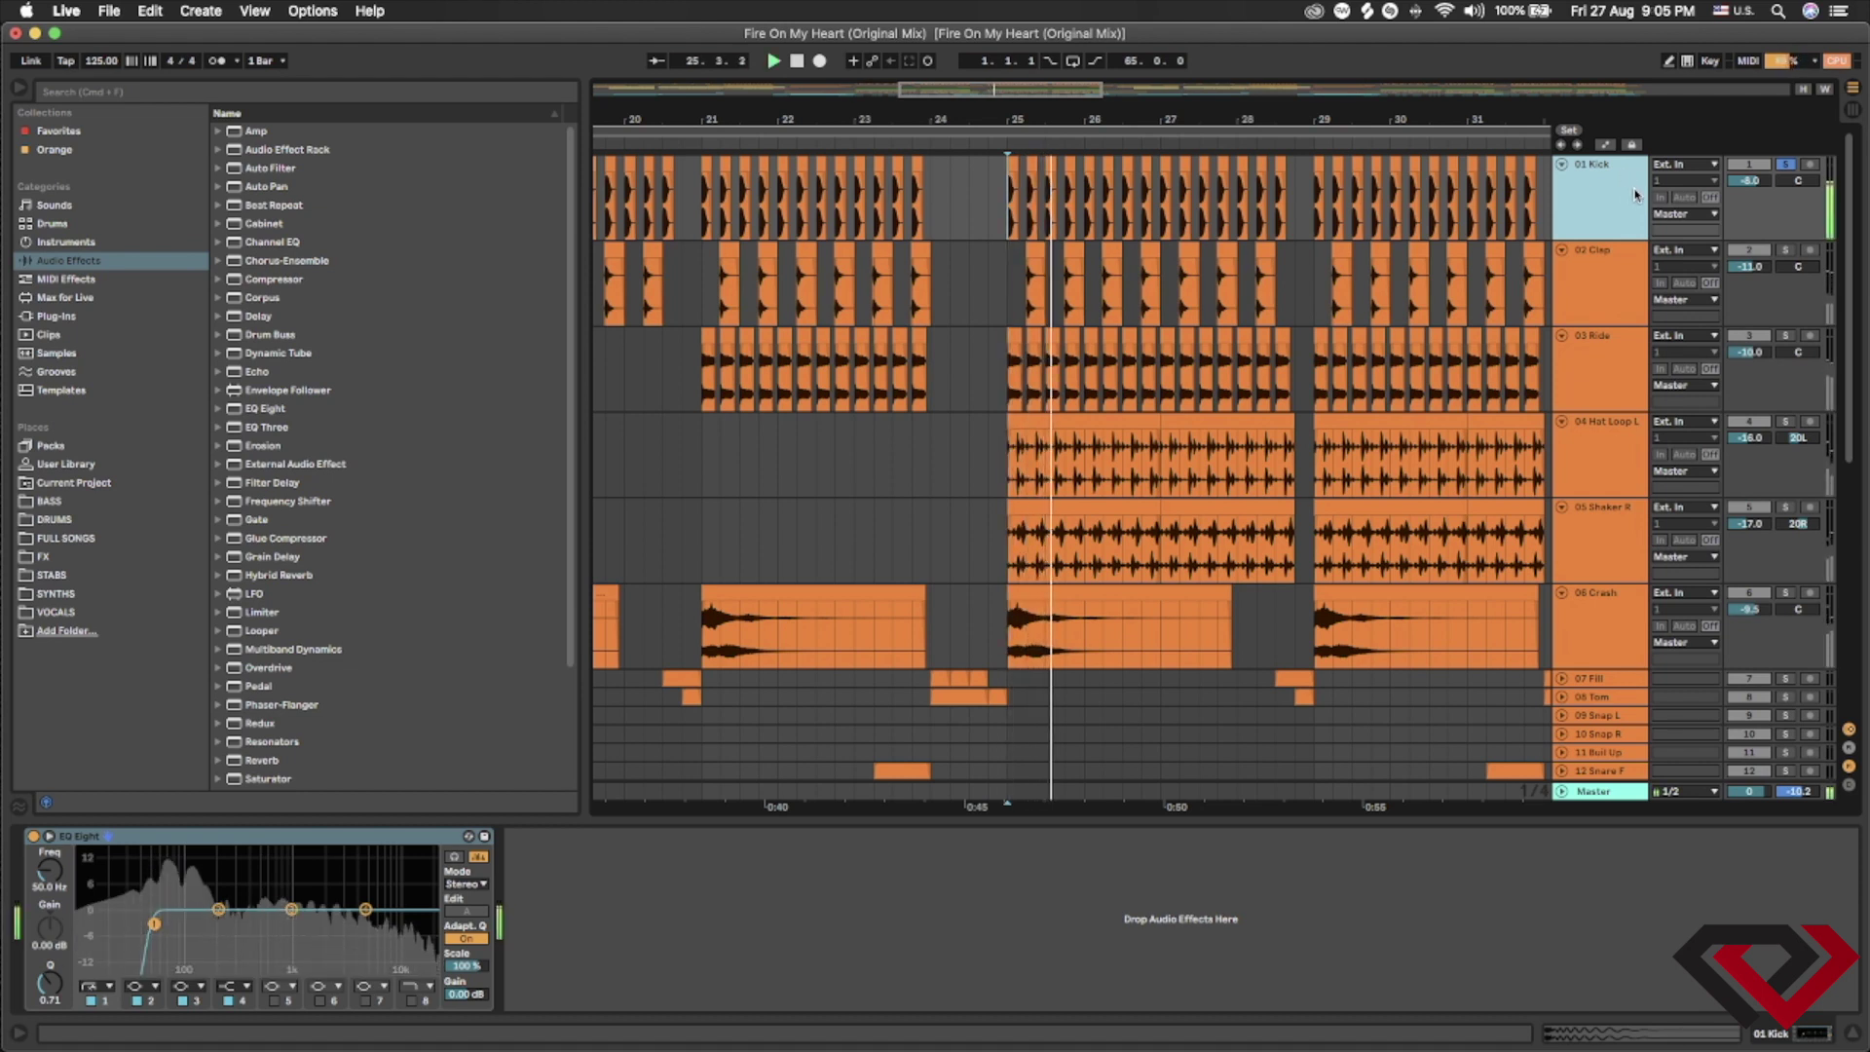
pyautogui.click(1608, 259)
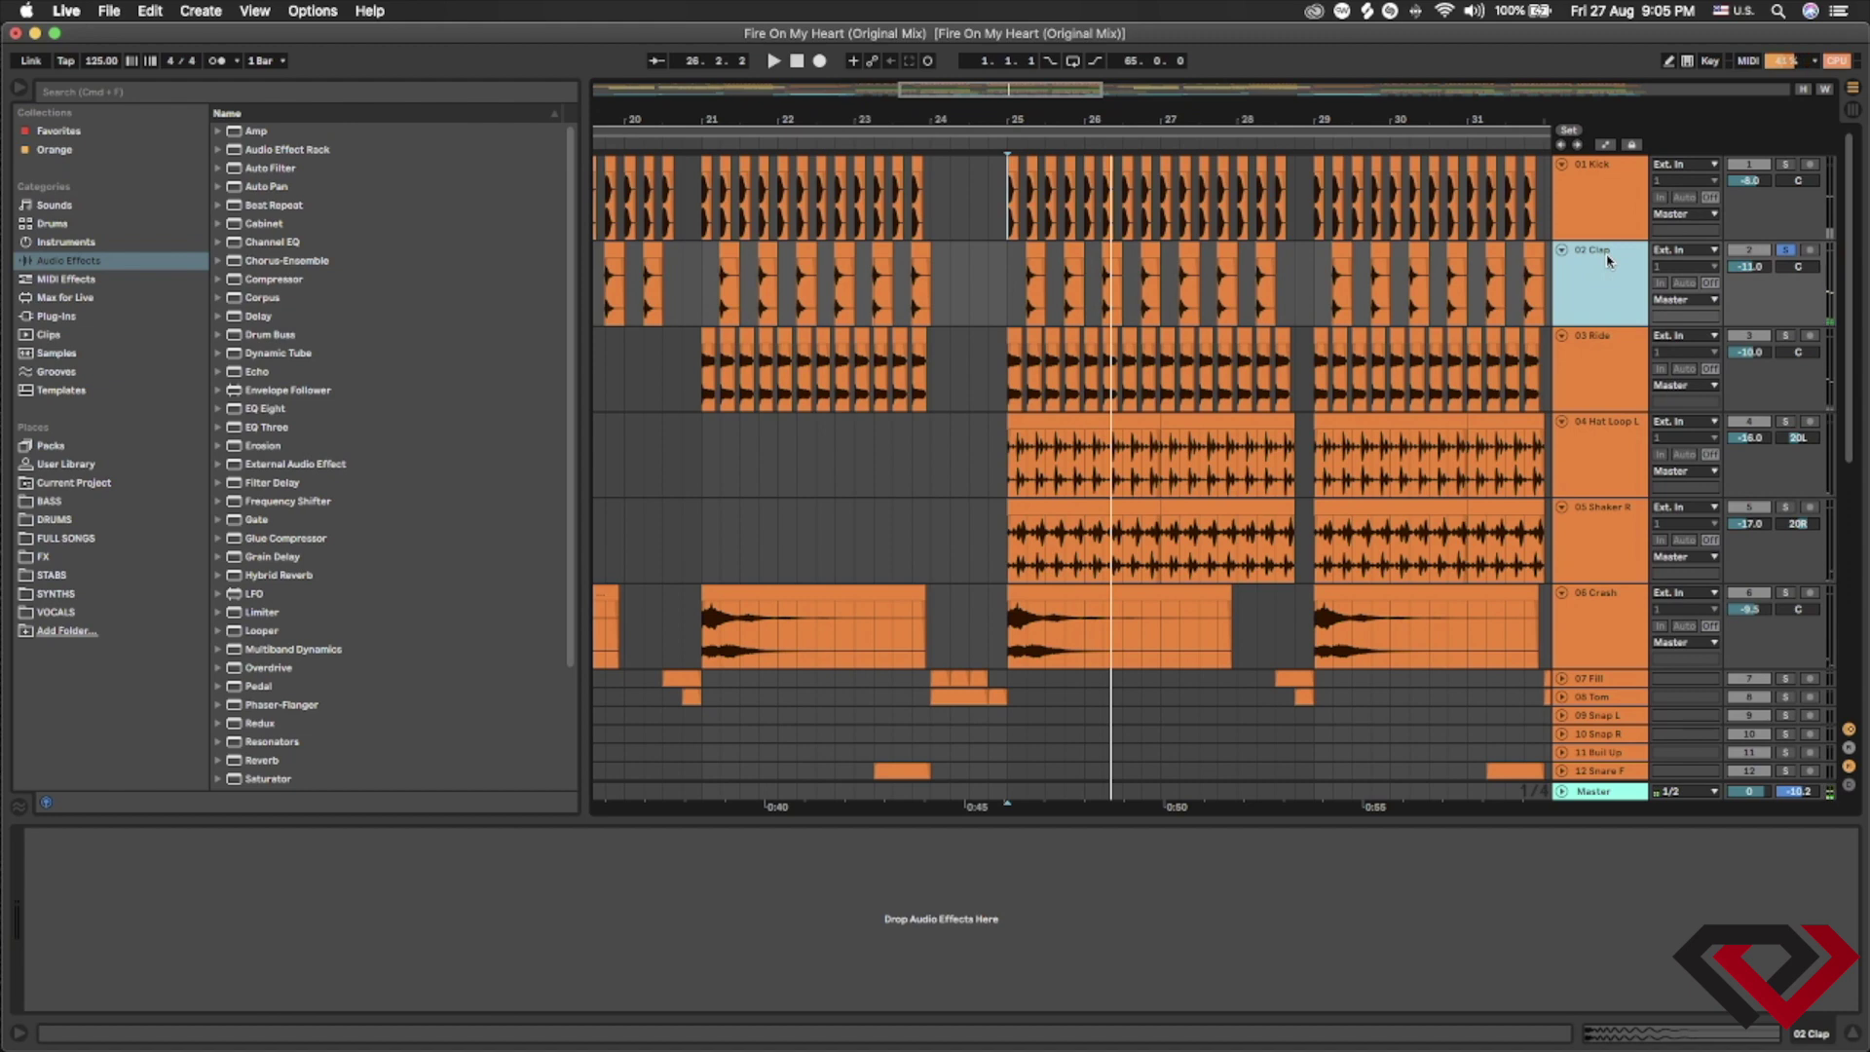
pyautogui.press('space')
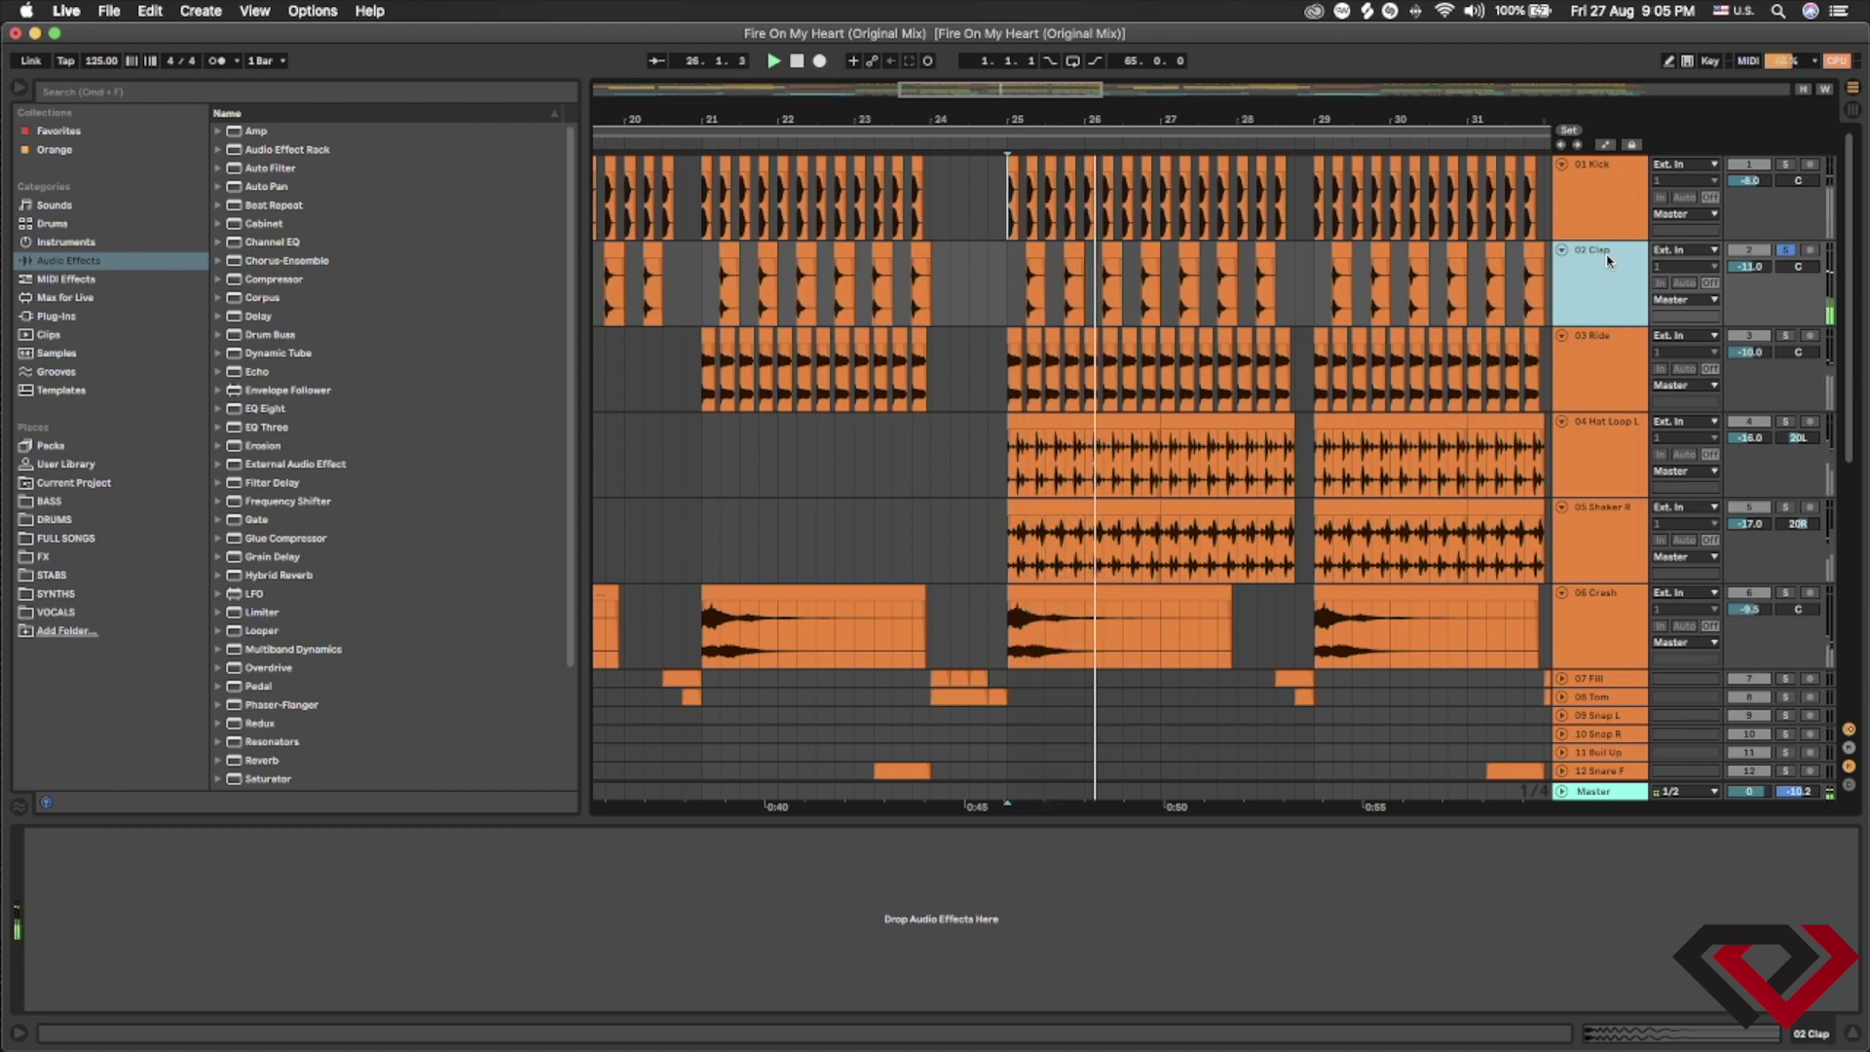
# - Select the 03 Ride track and play it soloed
pyautogui.click(1614, 356)
pyautogui.press('space')
pyautogui.press('space')
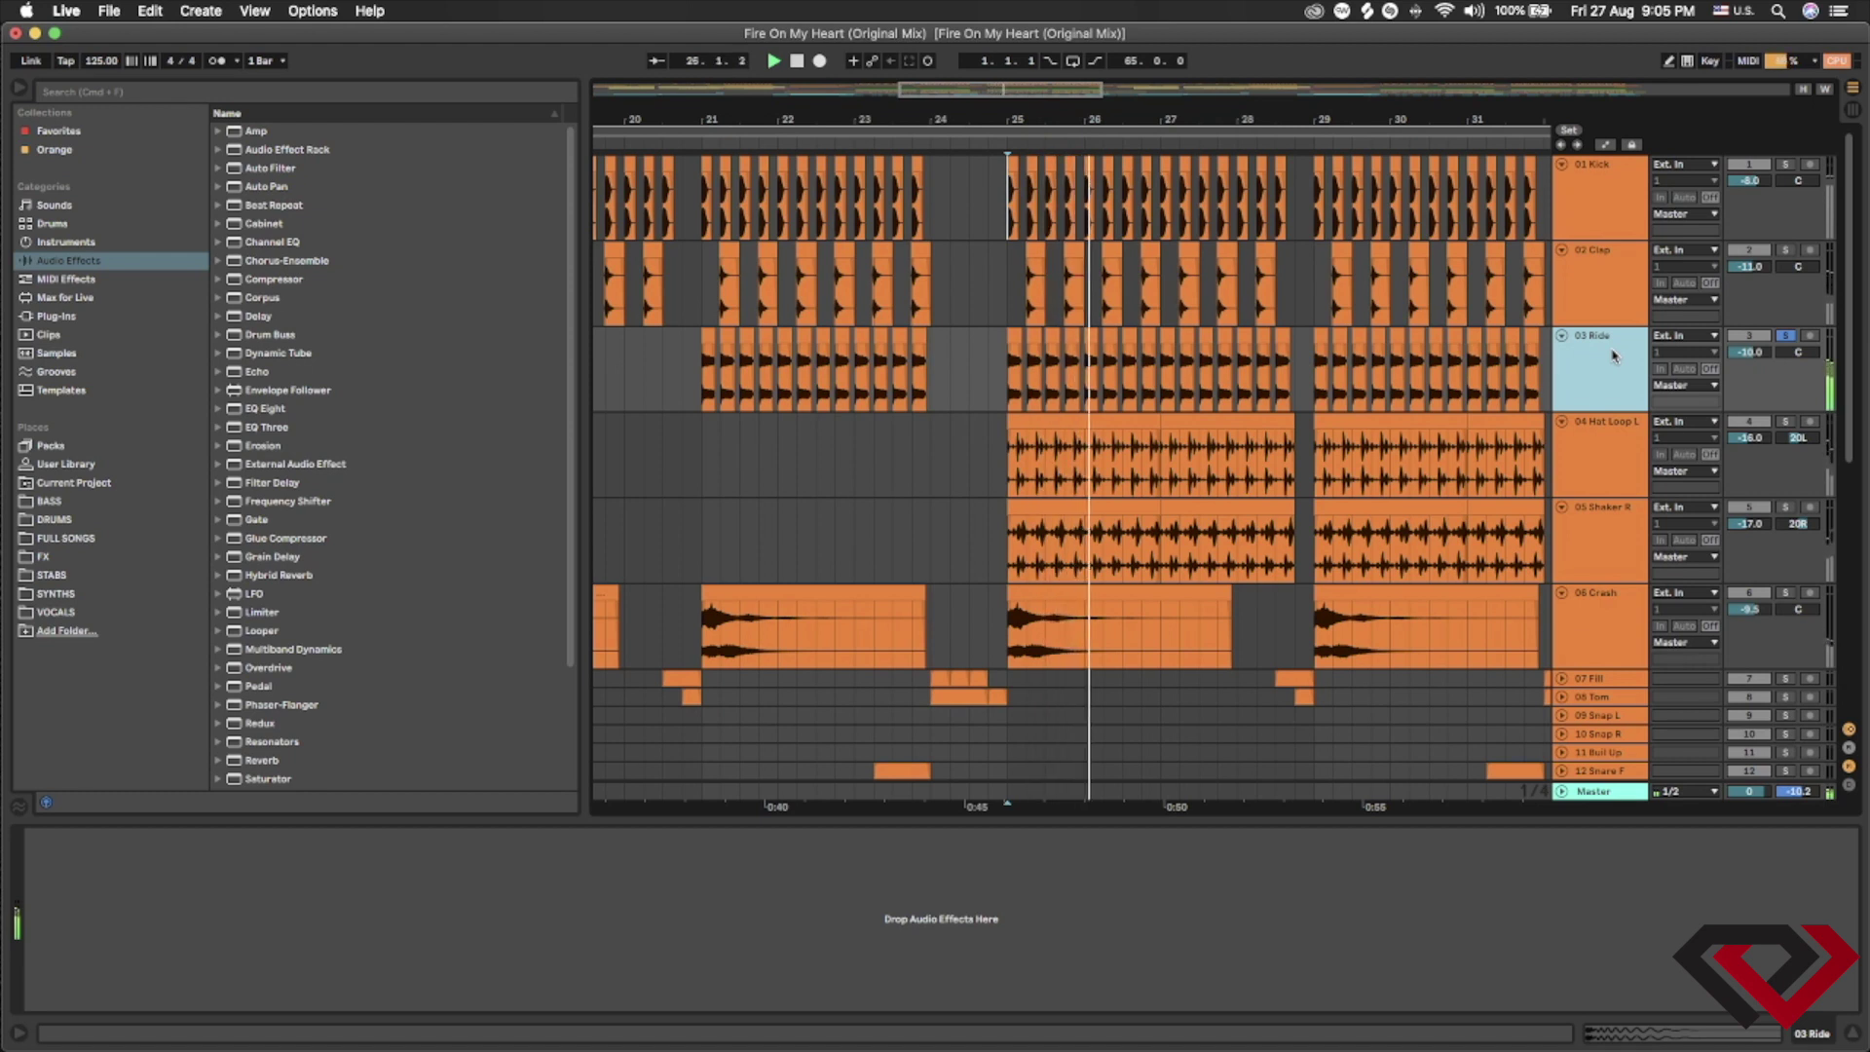
# - Audition the 04 Hat Loop L and 05 Shaker R tracks together, and select the 06 Crash track
pyautogui.click(1602, 526)
pyautogui.keyDown('shift'); pyautogui.click(1603, 441); pyautogui.keyUp('shift')
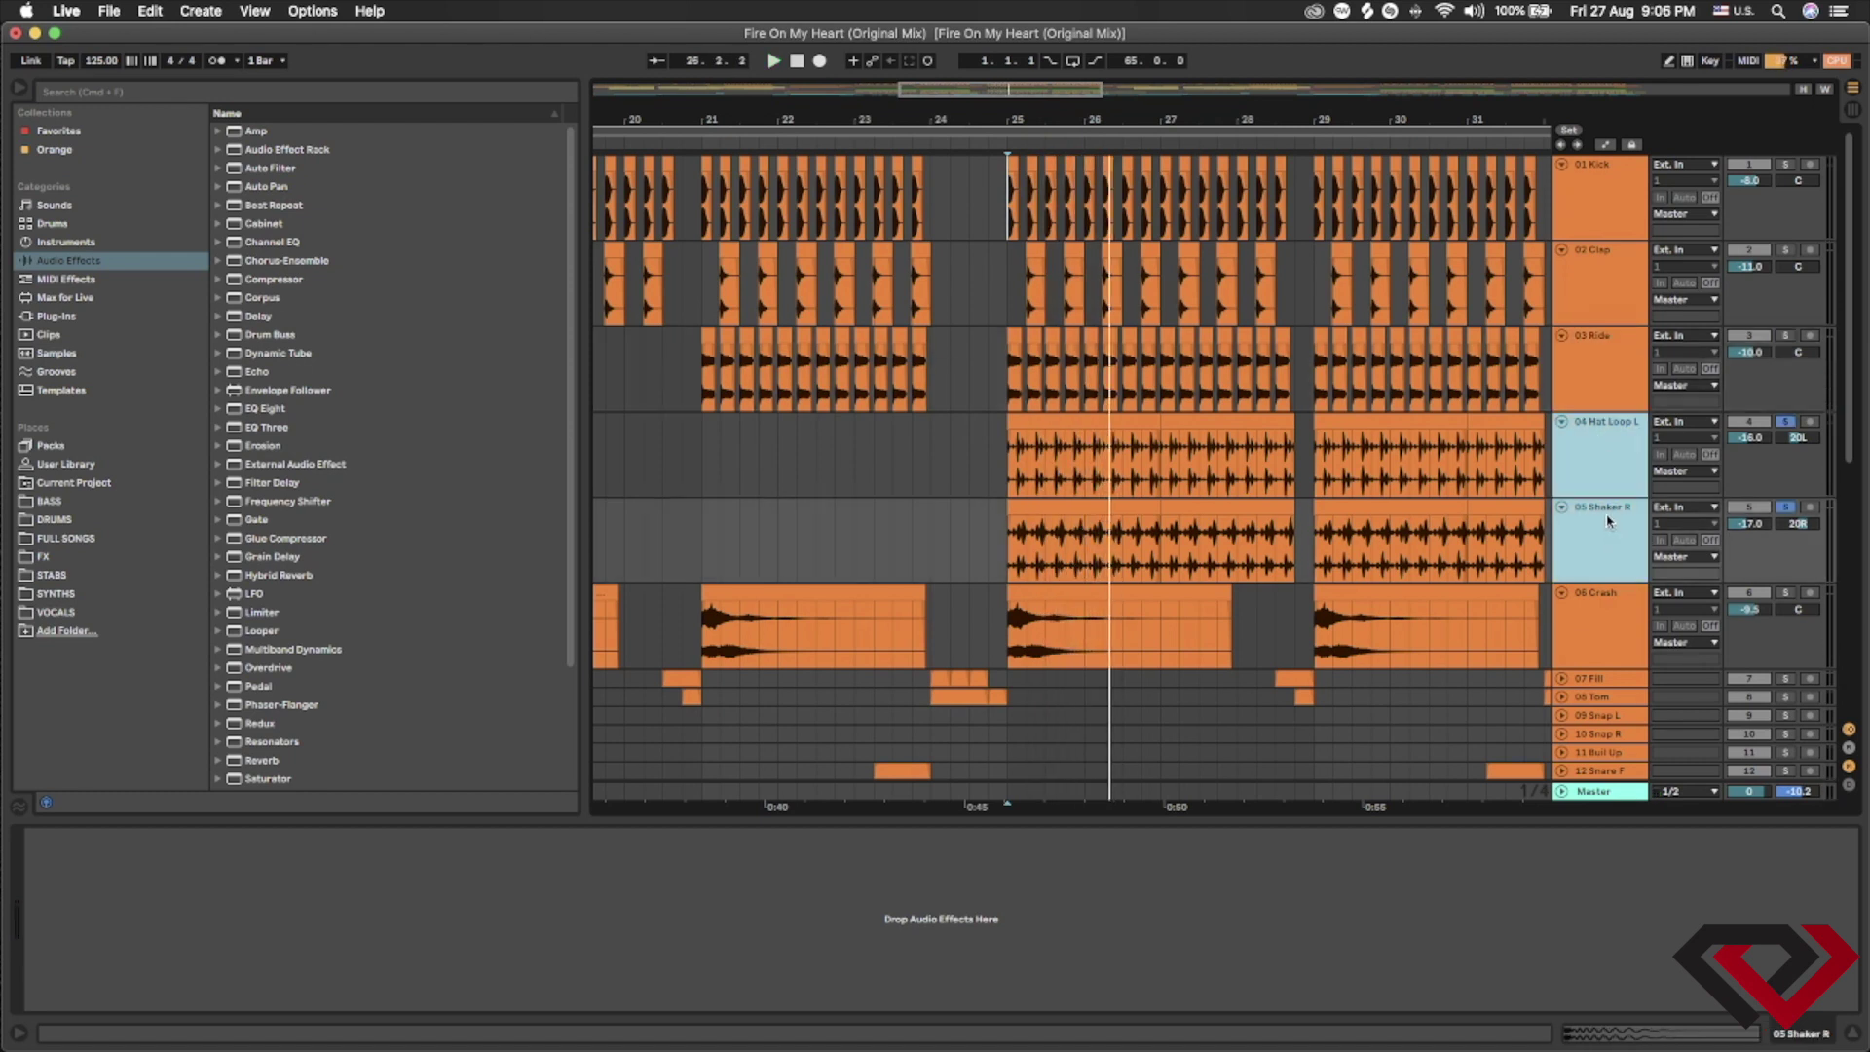
pyautogui.press('space')
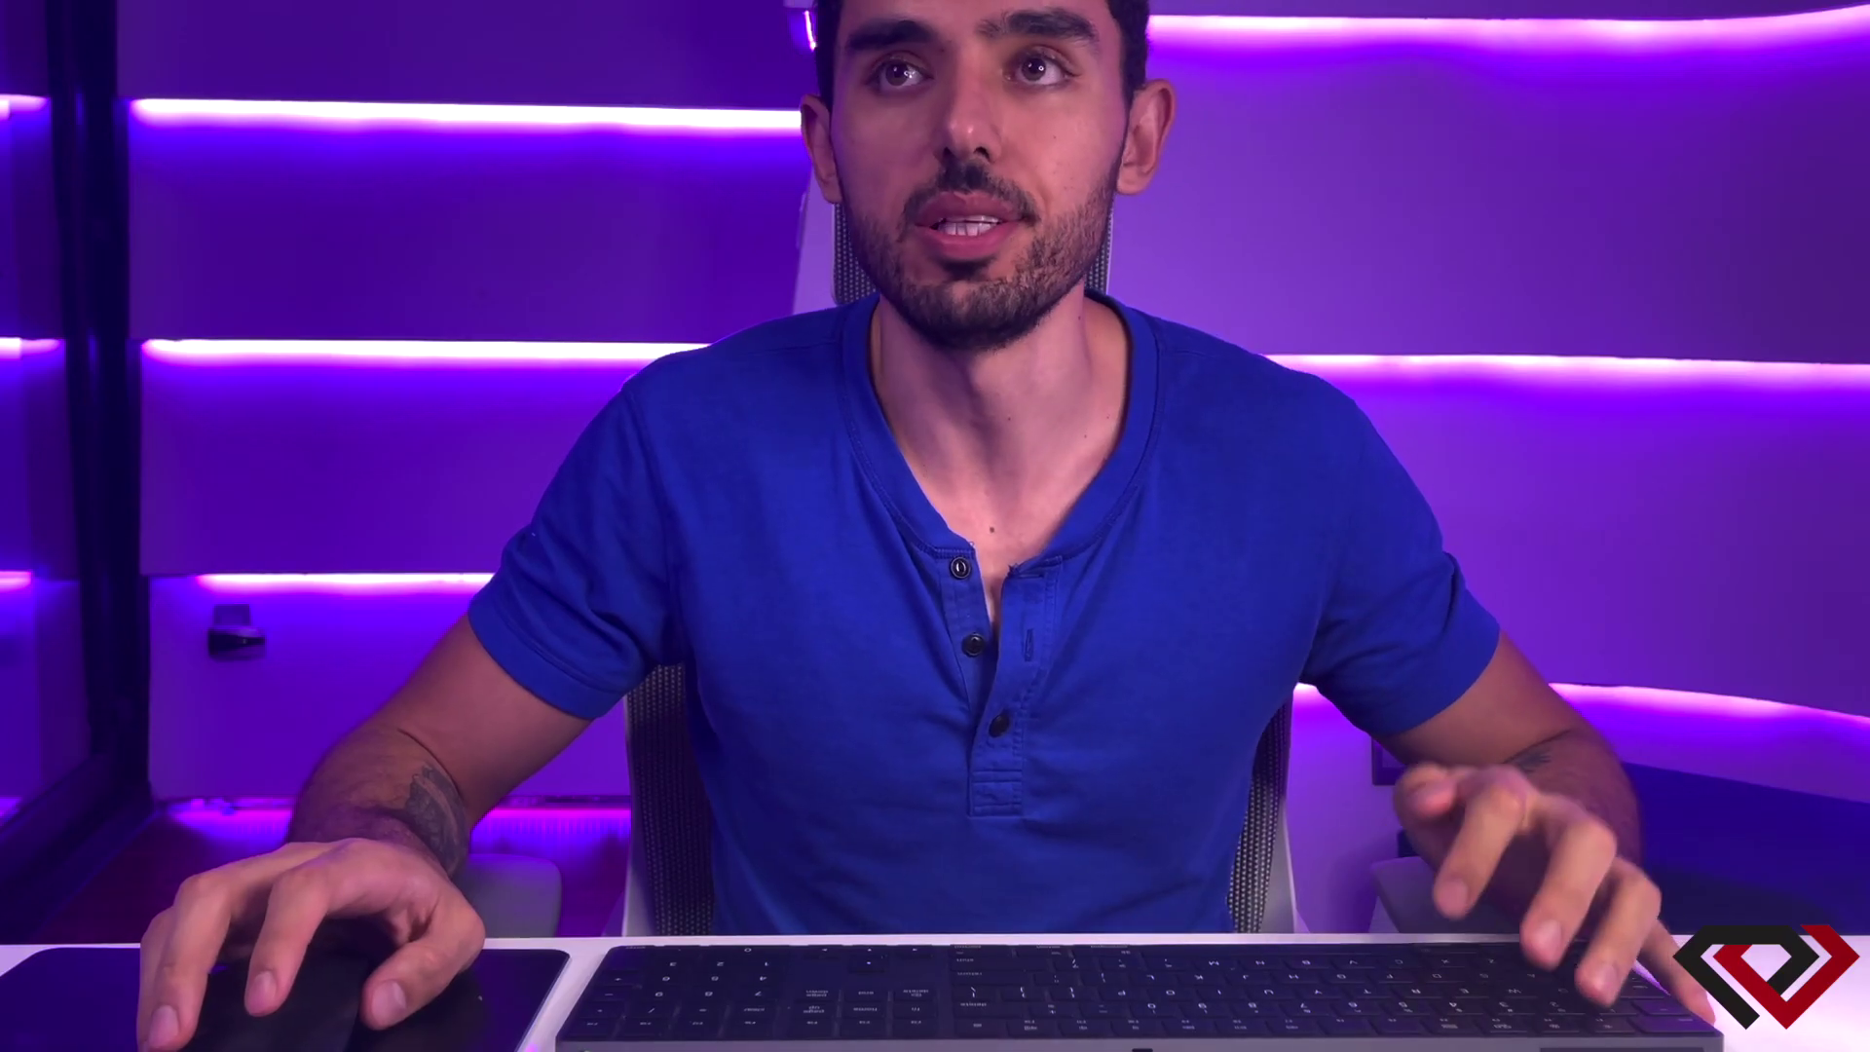
pyautogui.click(1598, 606)
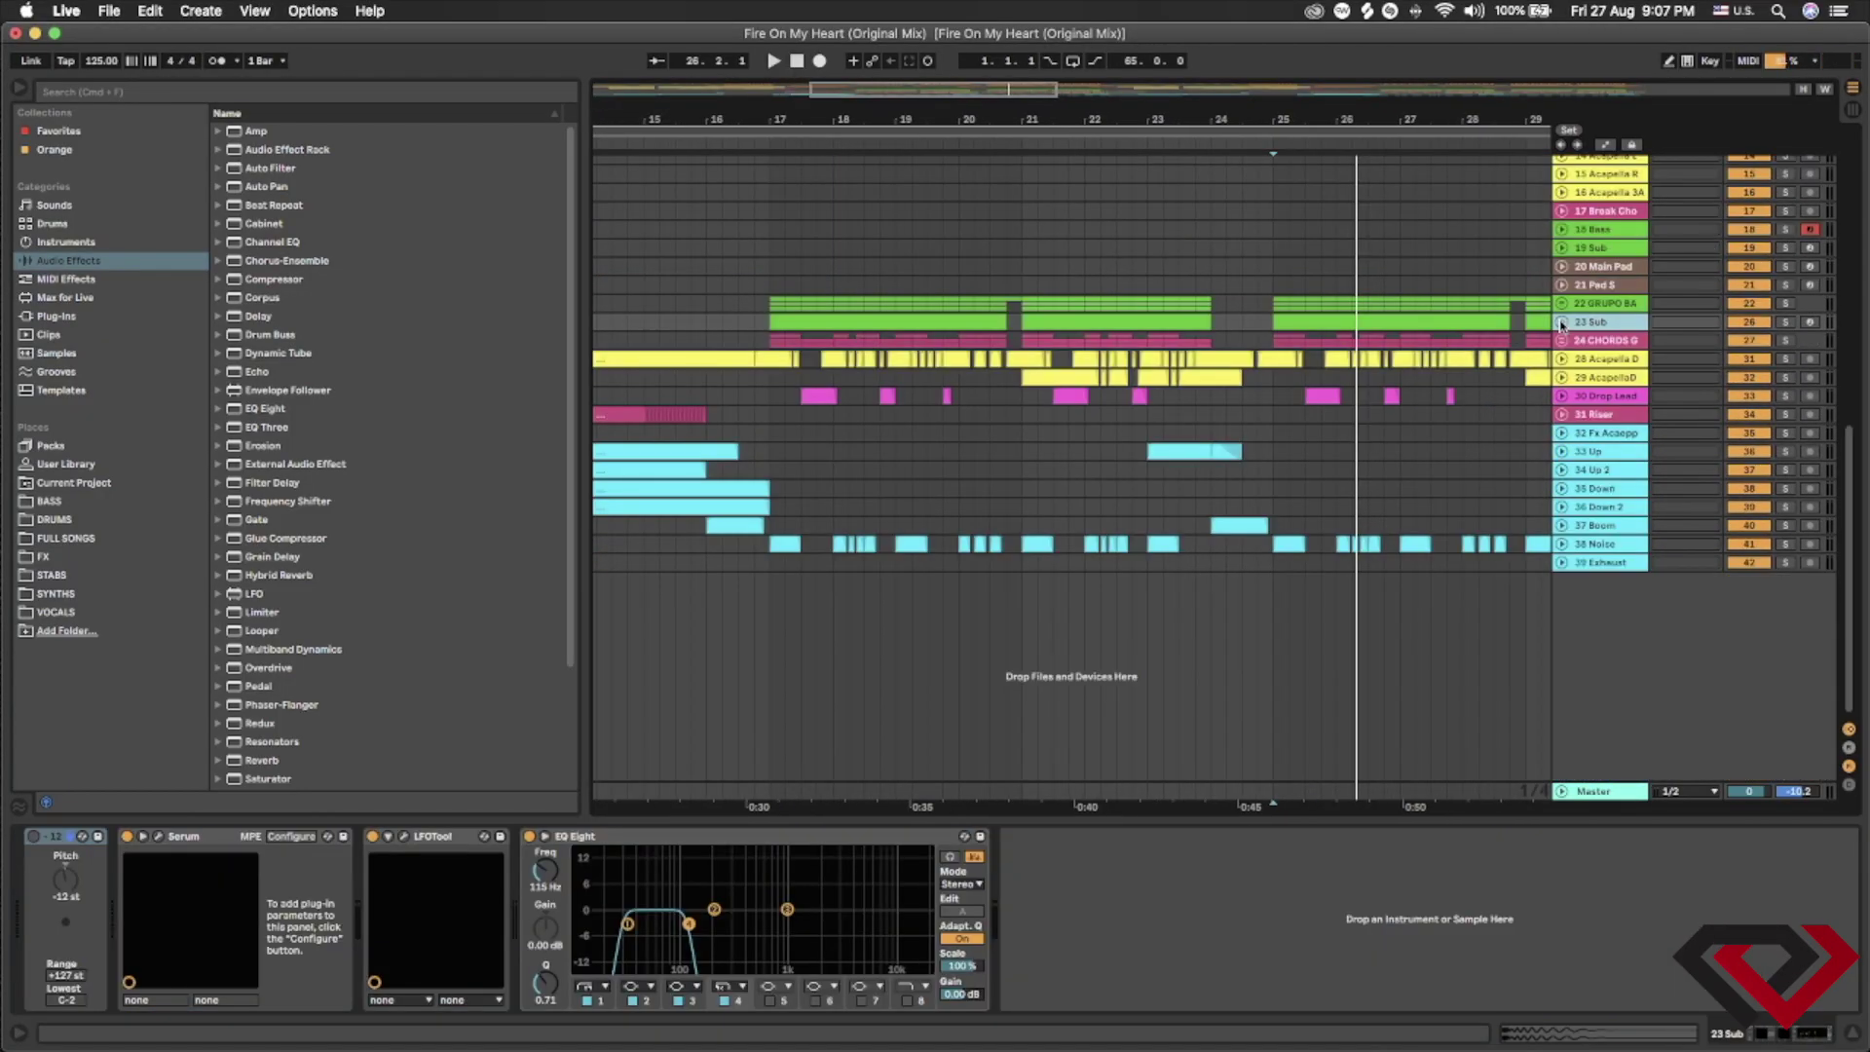
# - Unfold the 23 Sub track below the bass group and select the Main Bass track to show its devices
pyautogui.click(1561, 324)
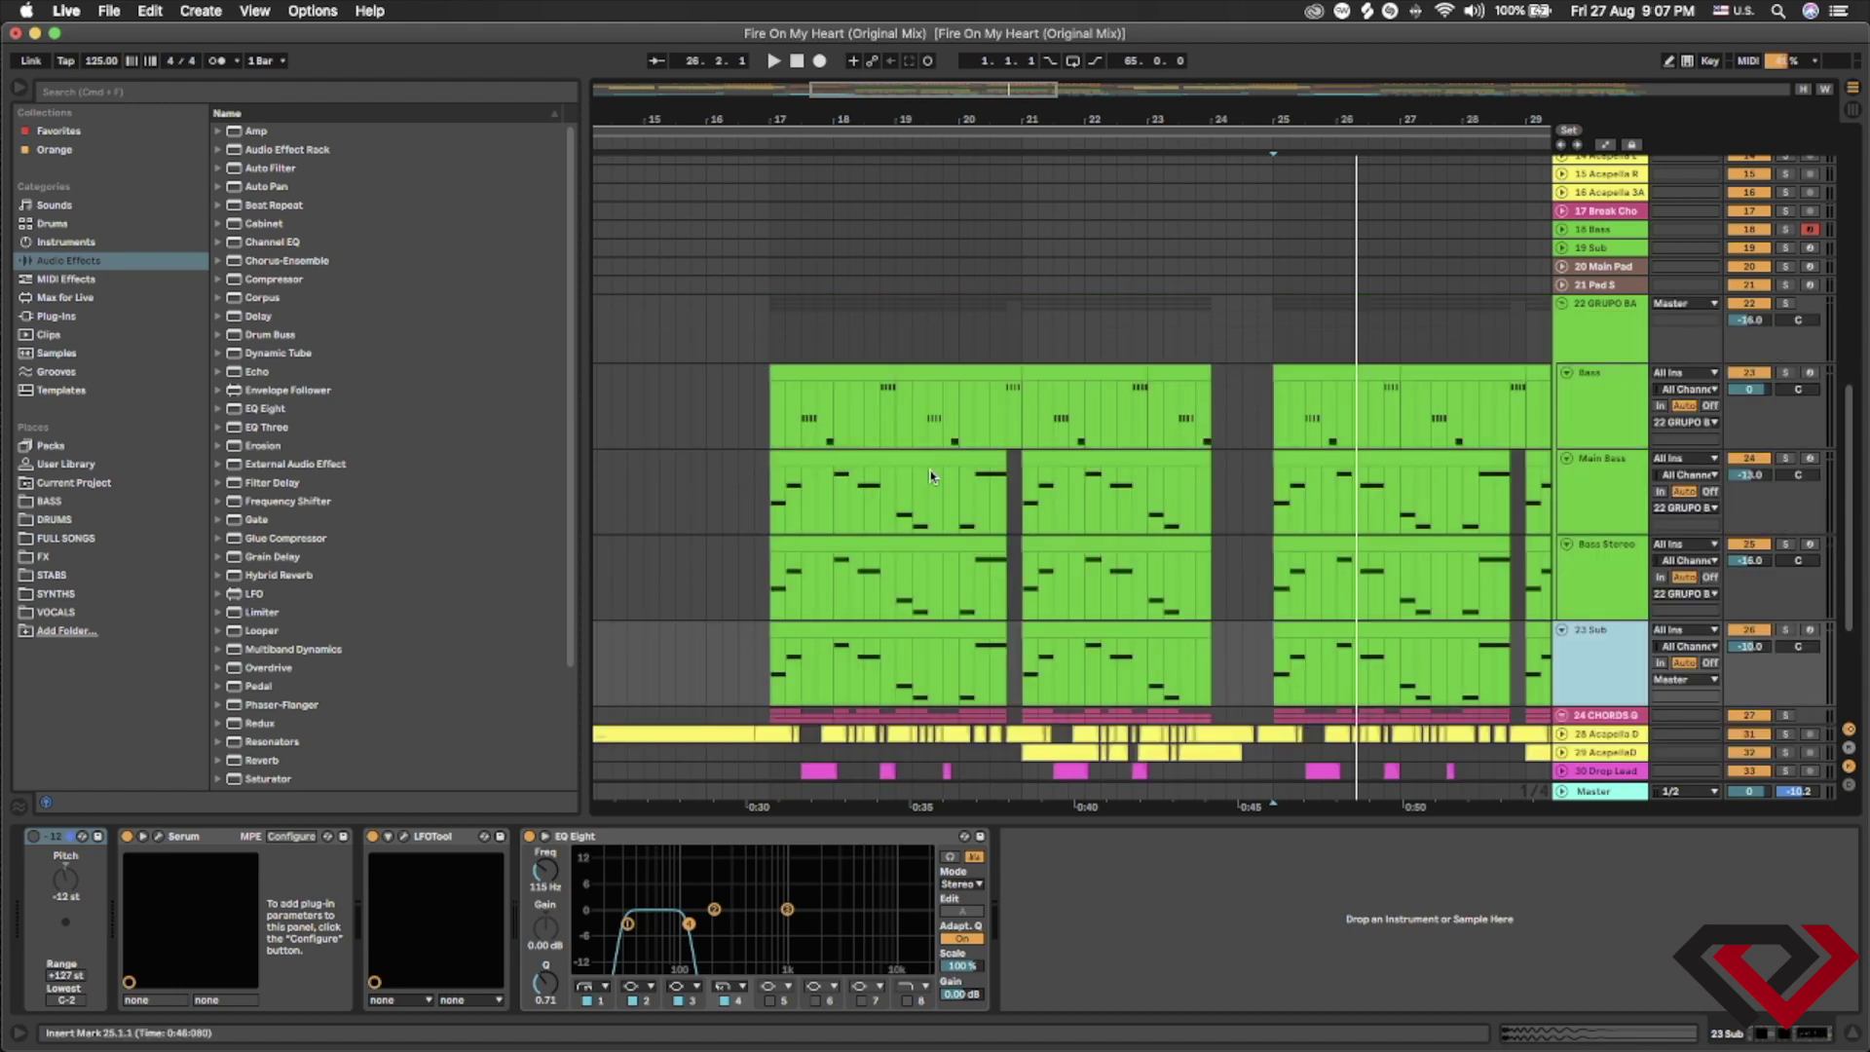
pyautogui.scroll(4, 857, 477)
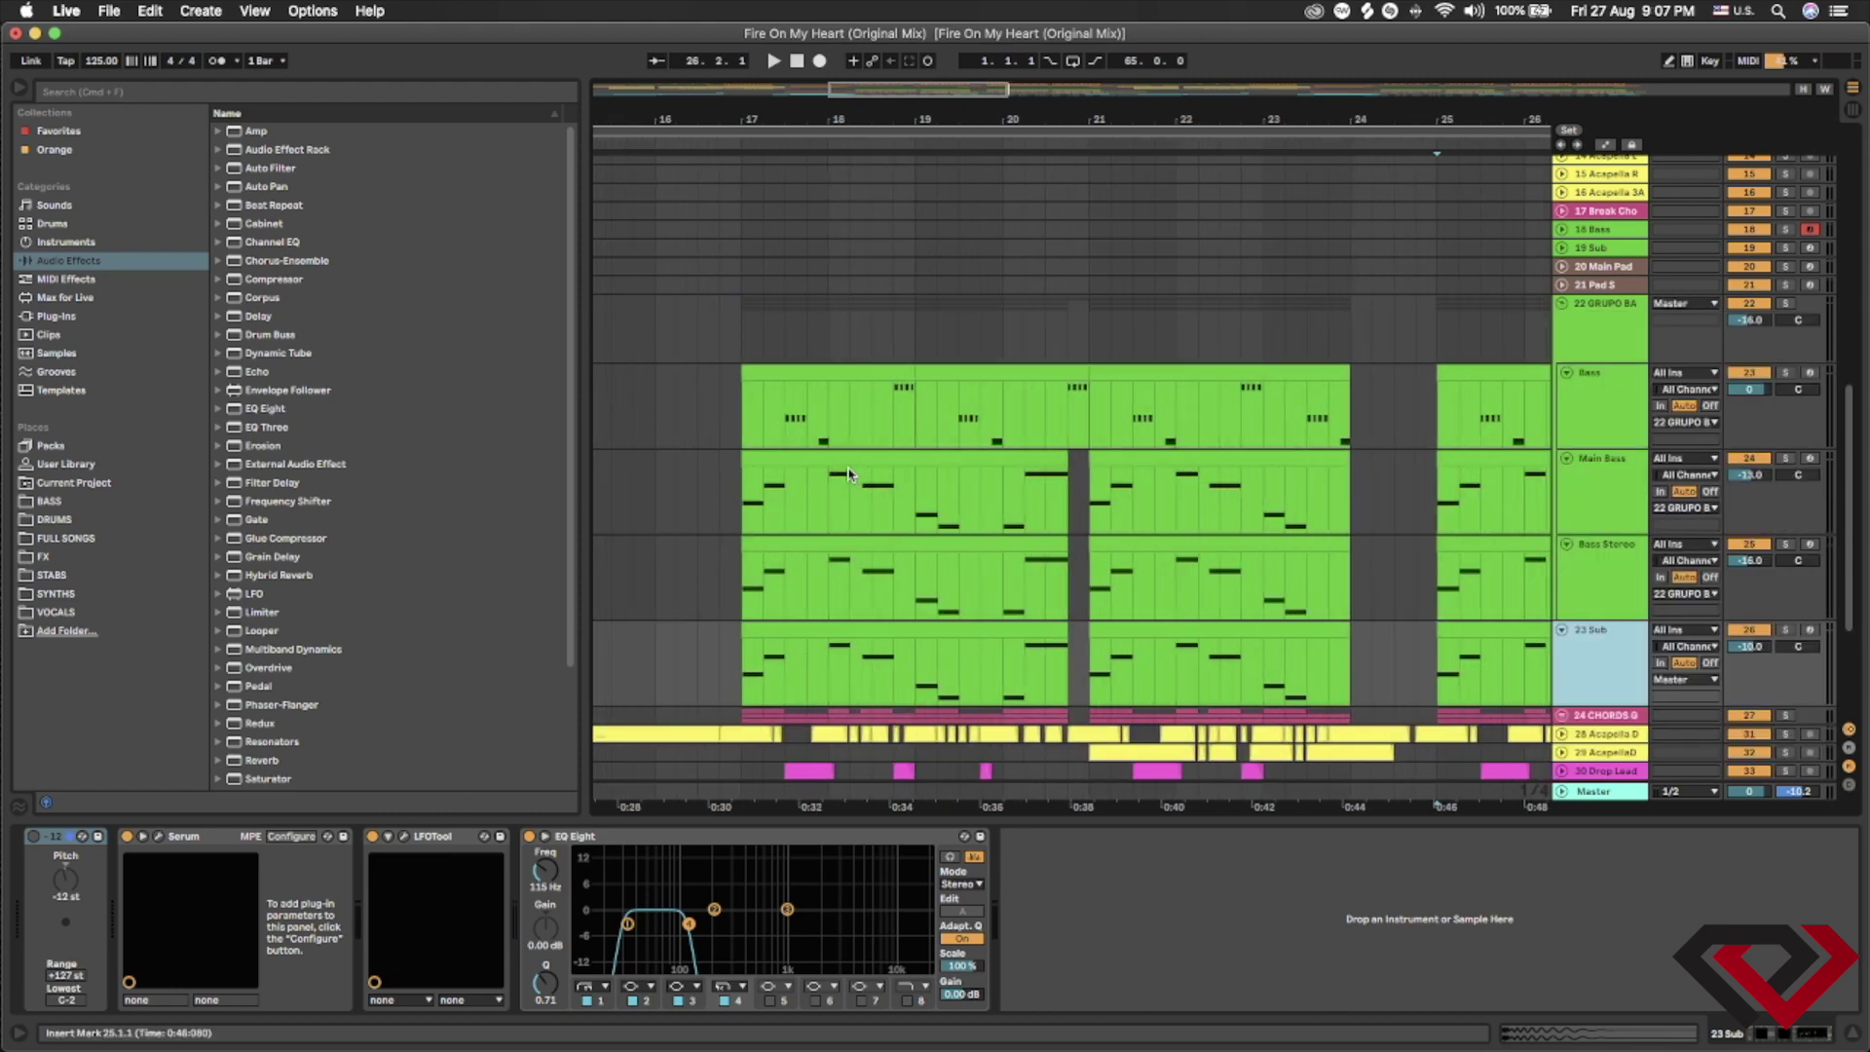
pyautogui.click(1616, 450)
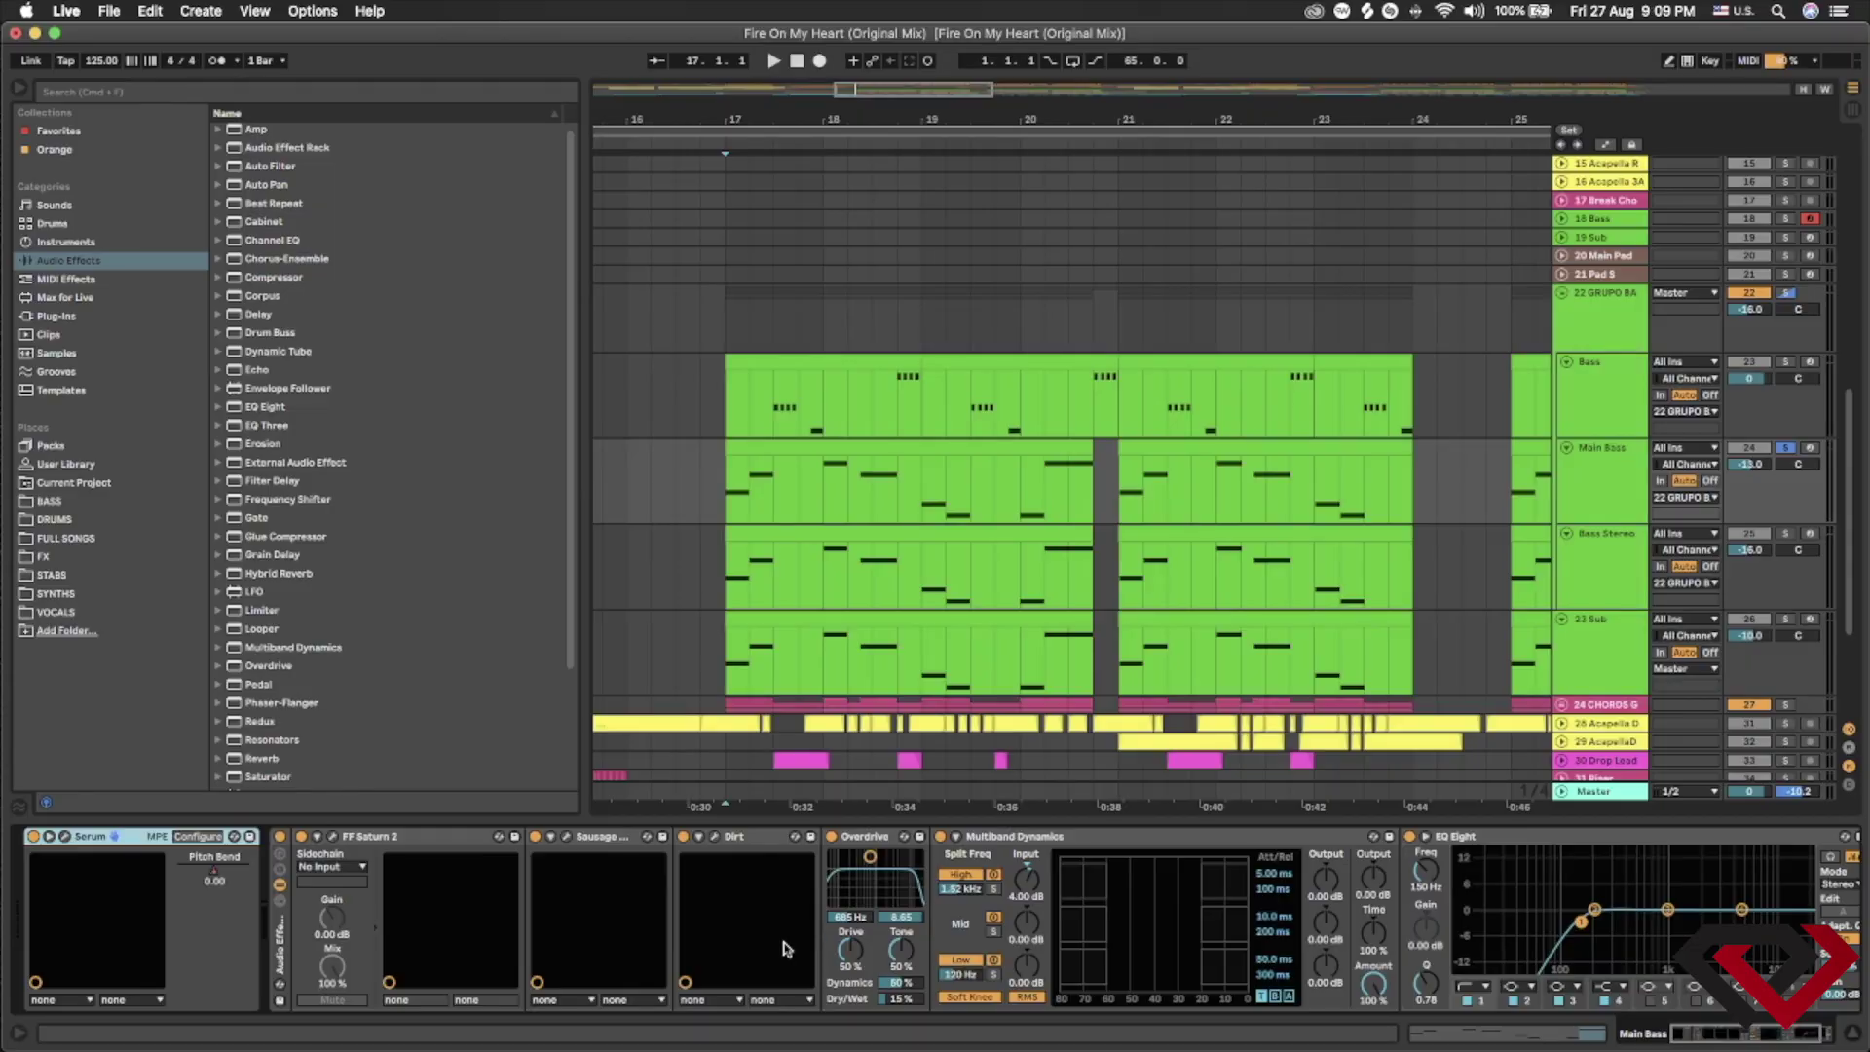
# - Examine the Main Bass effect chain, opening and closing FF Saturn 2, Sausage Fattener and Dirt in turn
pyautogui.click(333, 837)
pyautogui.click(333, 837)
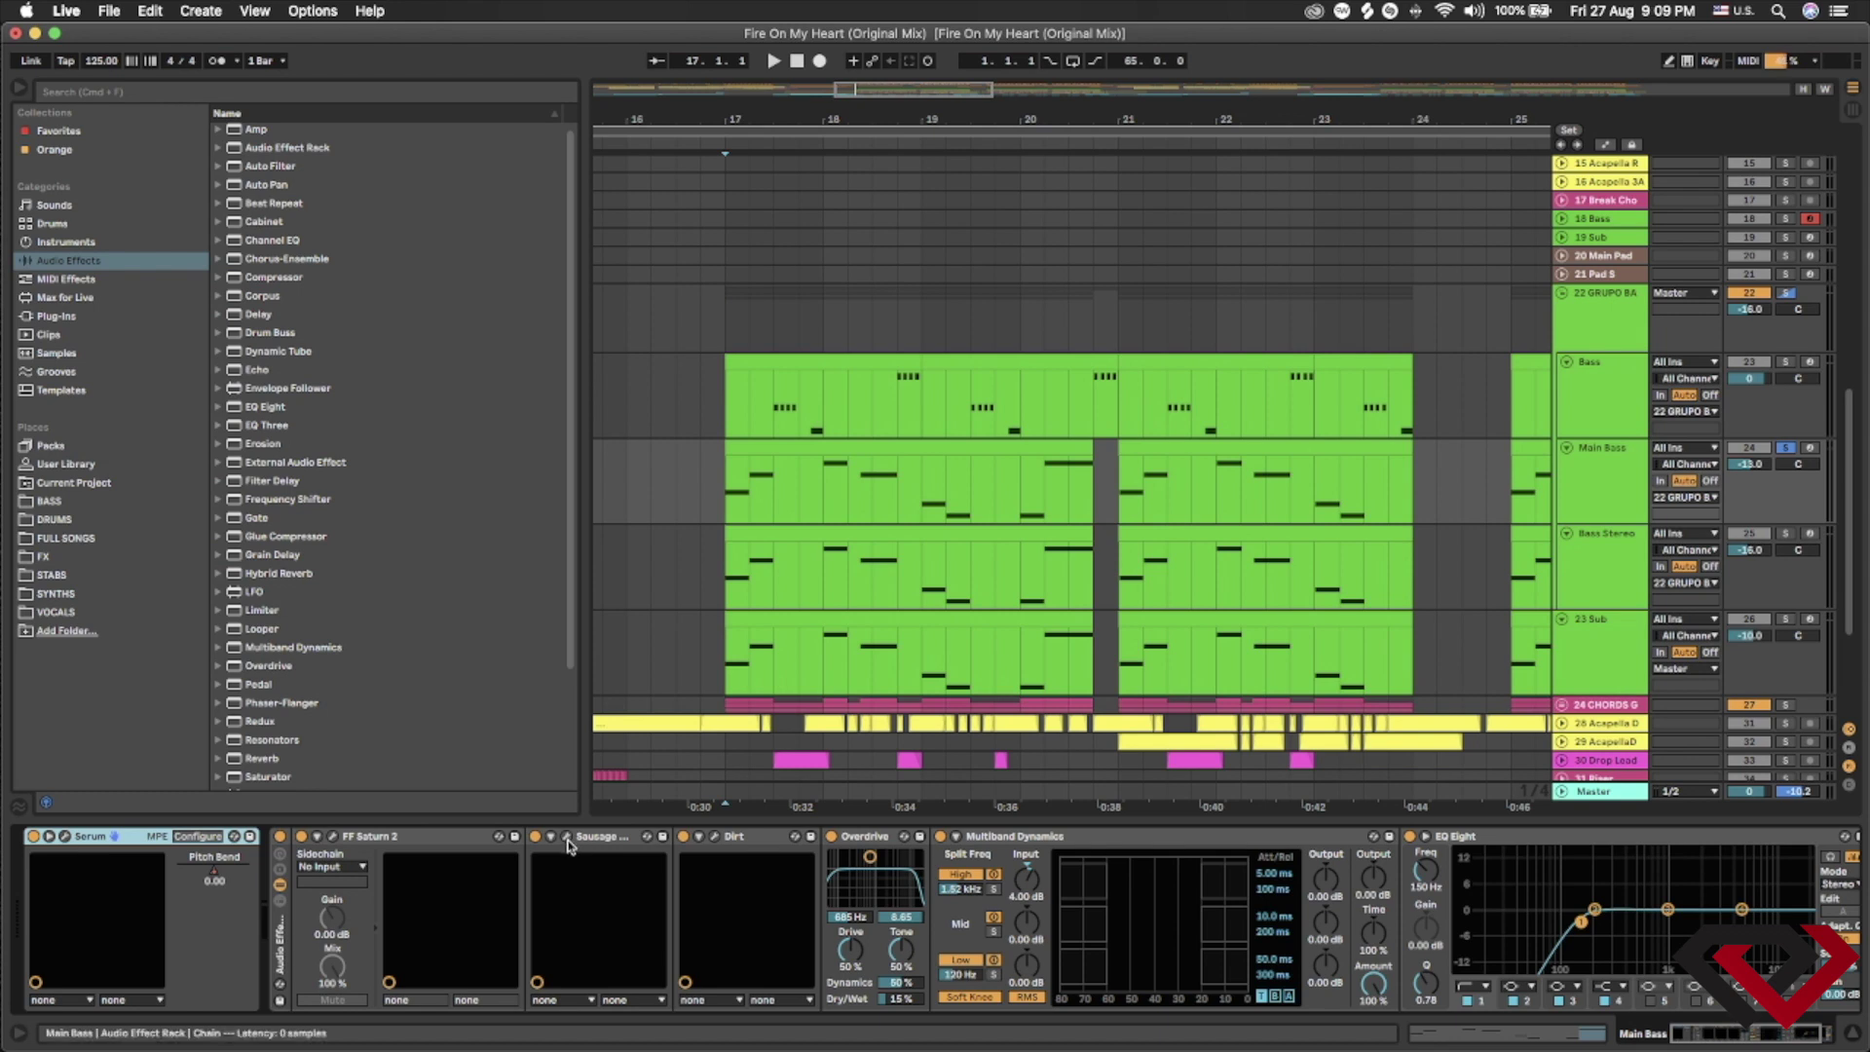
pyautogui.click(567, 837)
pyautogui.click(567, 838)
pyautogui.click(714, 837)
pyautogui.click(714, 836)
pyautogui.hscroll(2, 1013, 844)
pyautogui.hscroll(4, 1013, 843)
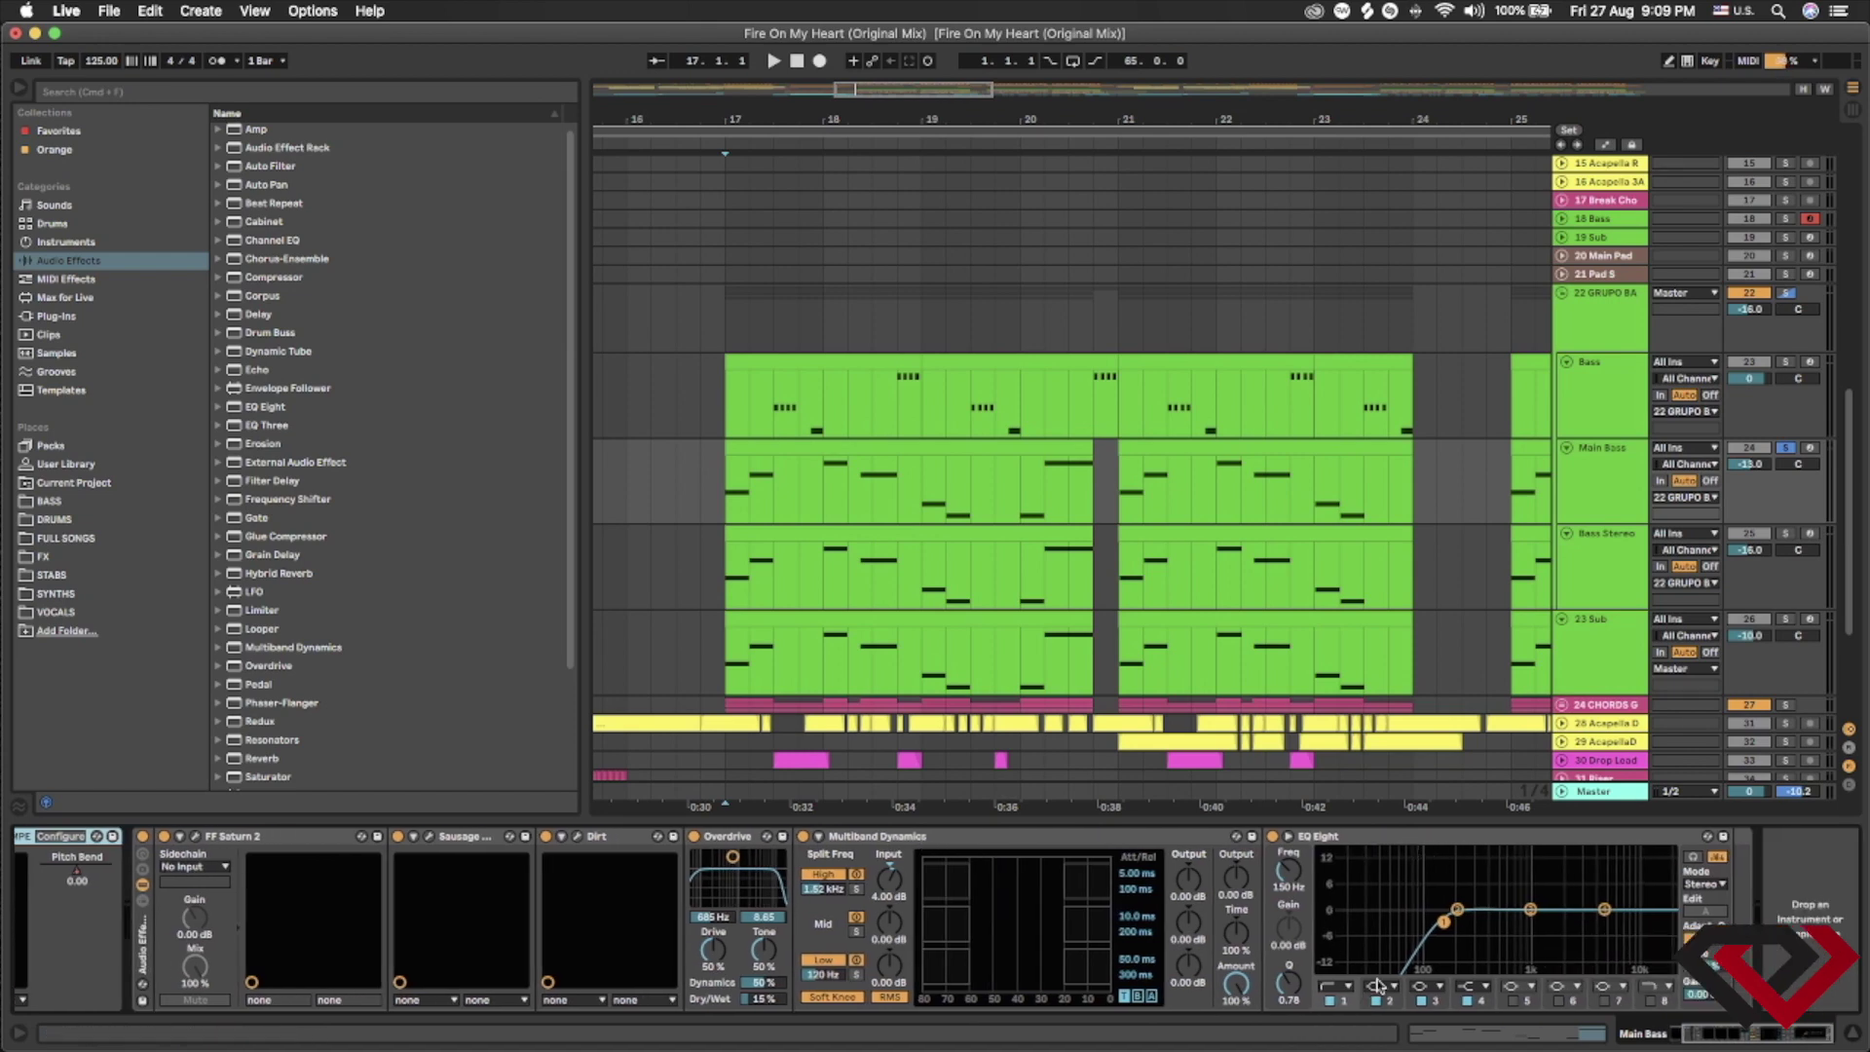
# - Show the automation lanes, highlight the Main Bass pitch bend from 18.3.1 to 18.4.1, and play the first Main Bass clip
pyautogui.press('a')
pyautogui.hscroll(2, 863, 468)
pyautogui.scroll(2, 838, 477)
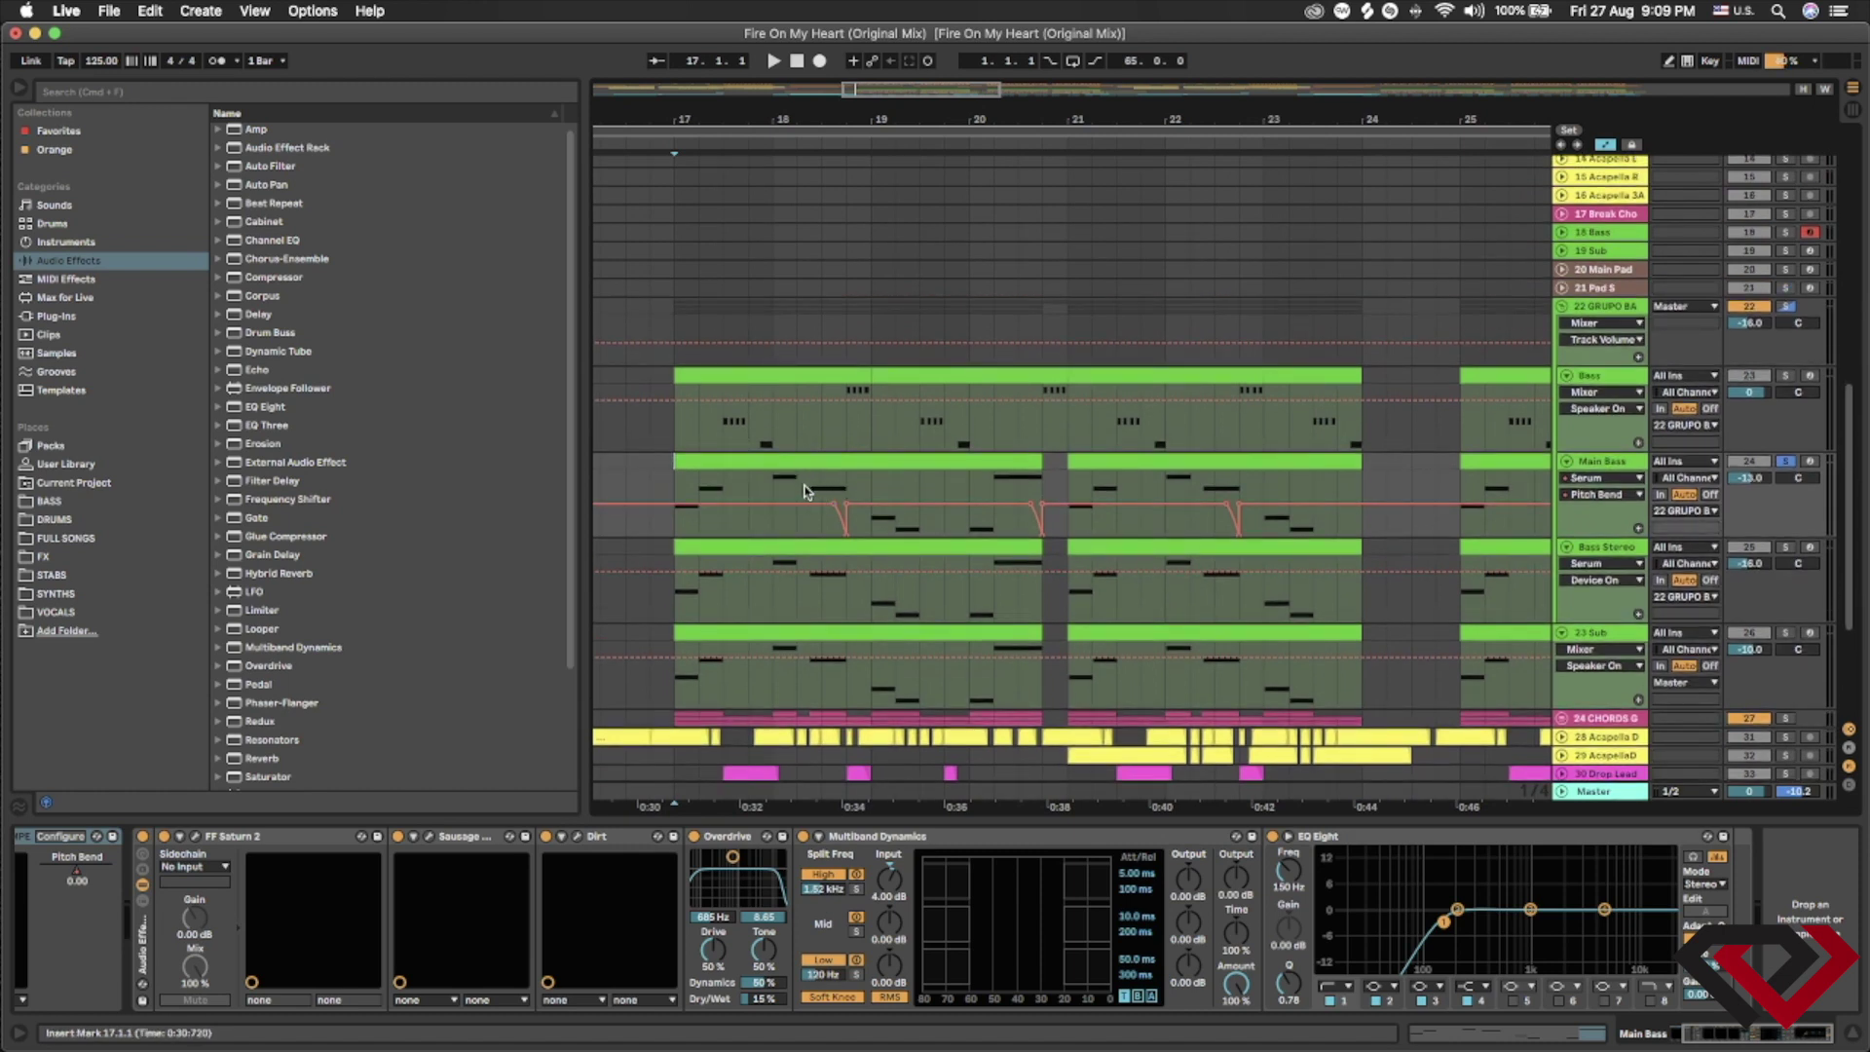
pyautogui.moveTo(805, 490); pyautogui.dragTo(849, 492)
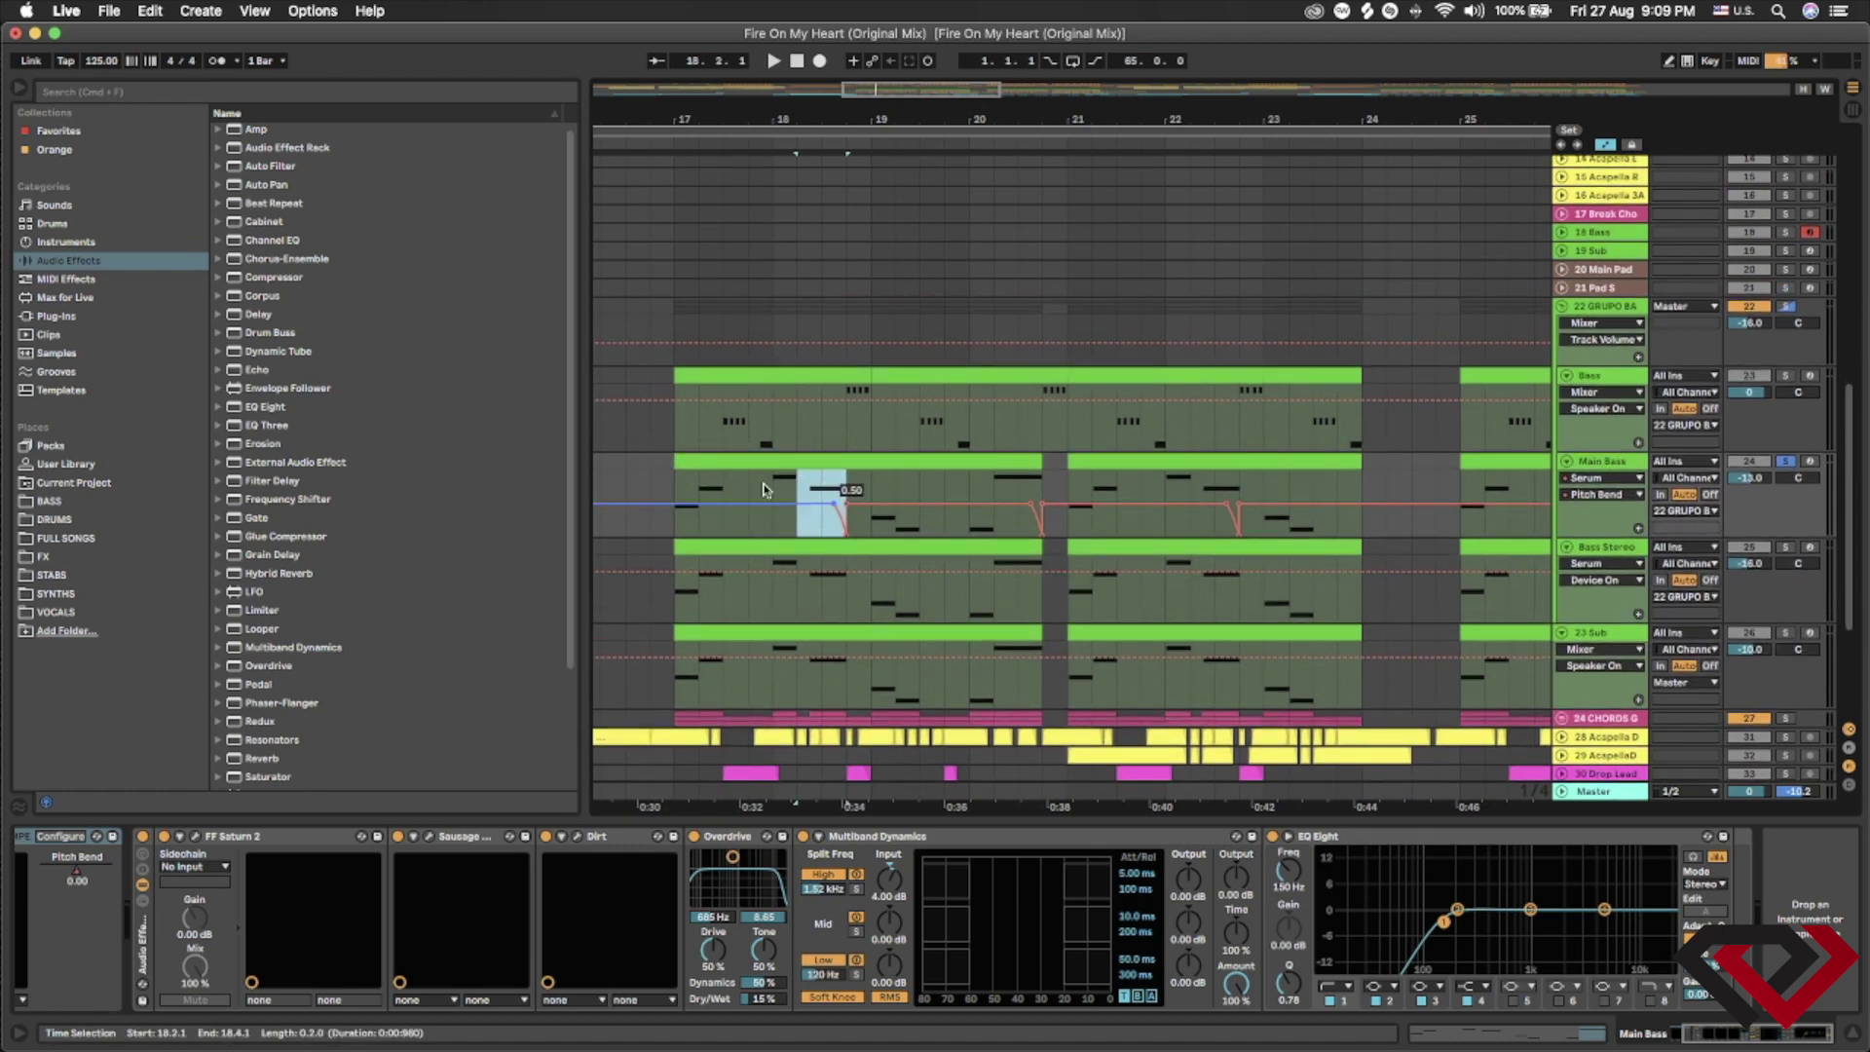
pyautogui.click(692, 458)
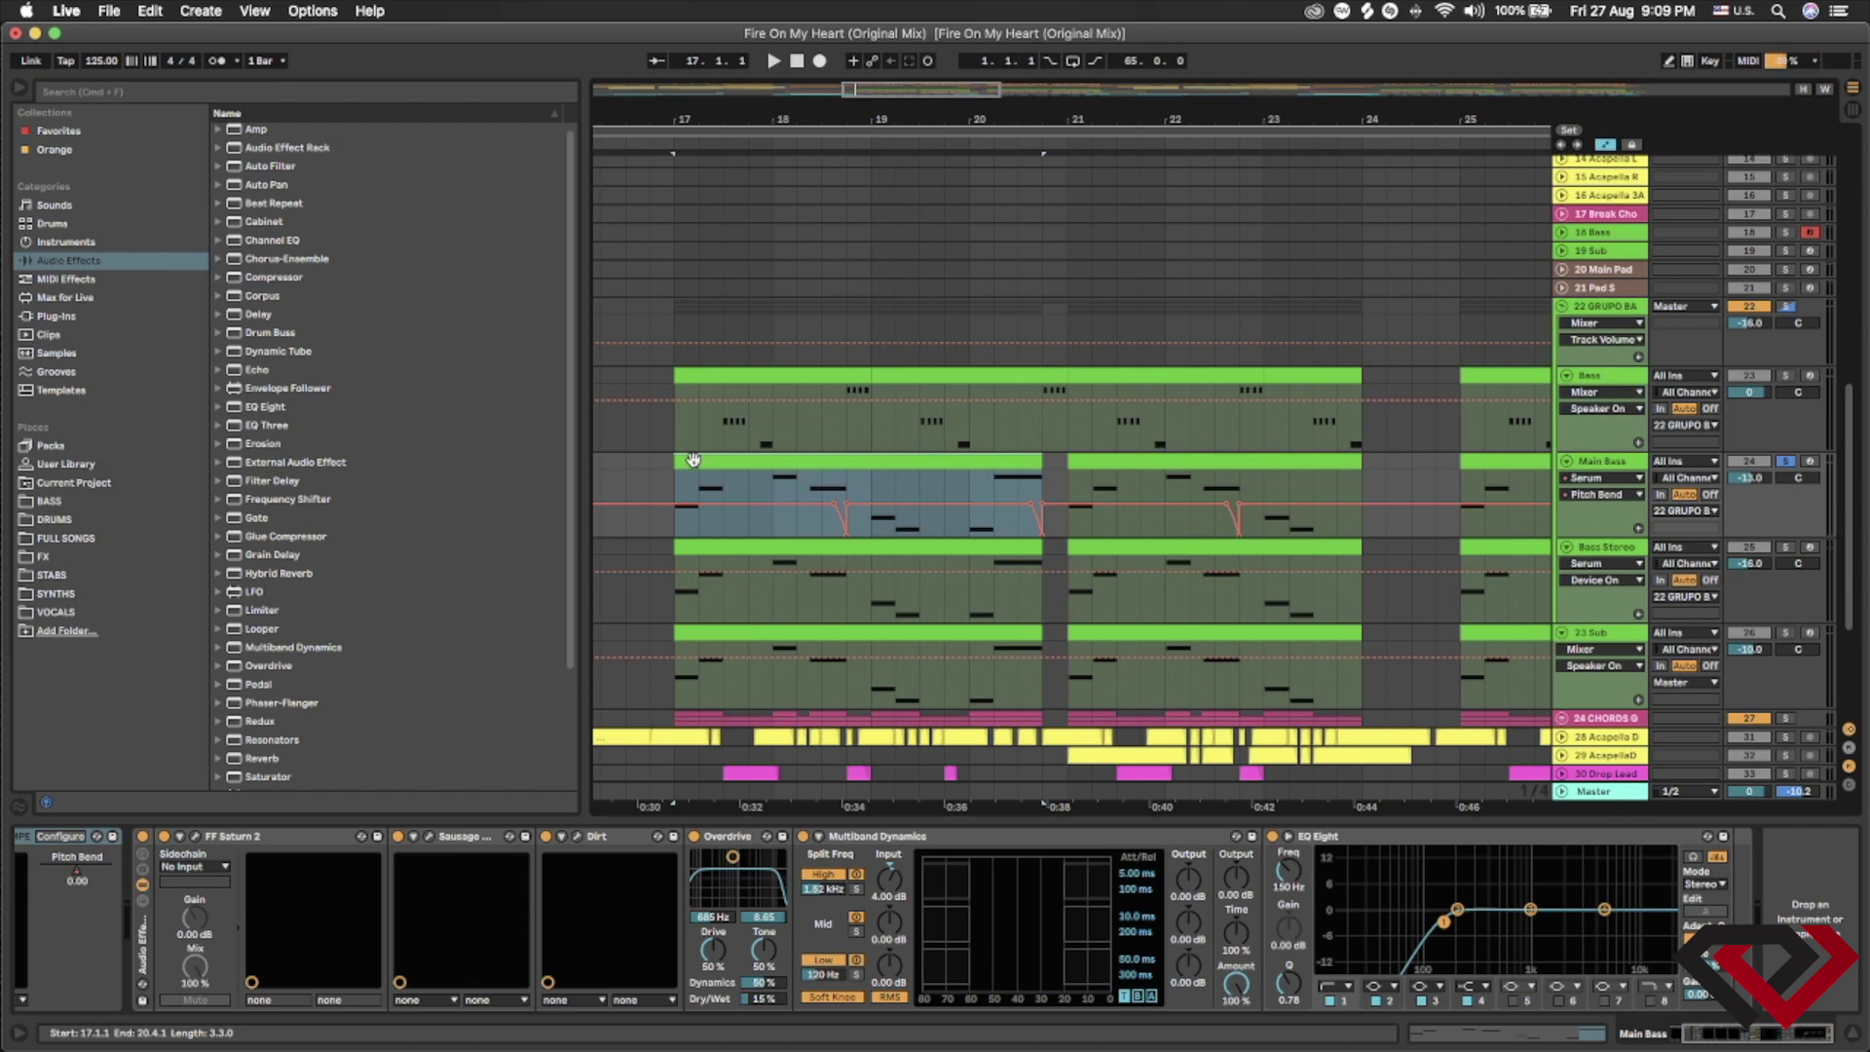
pyautogui.press('space')
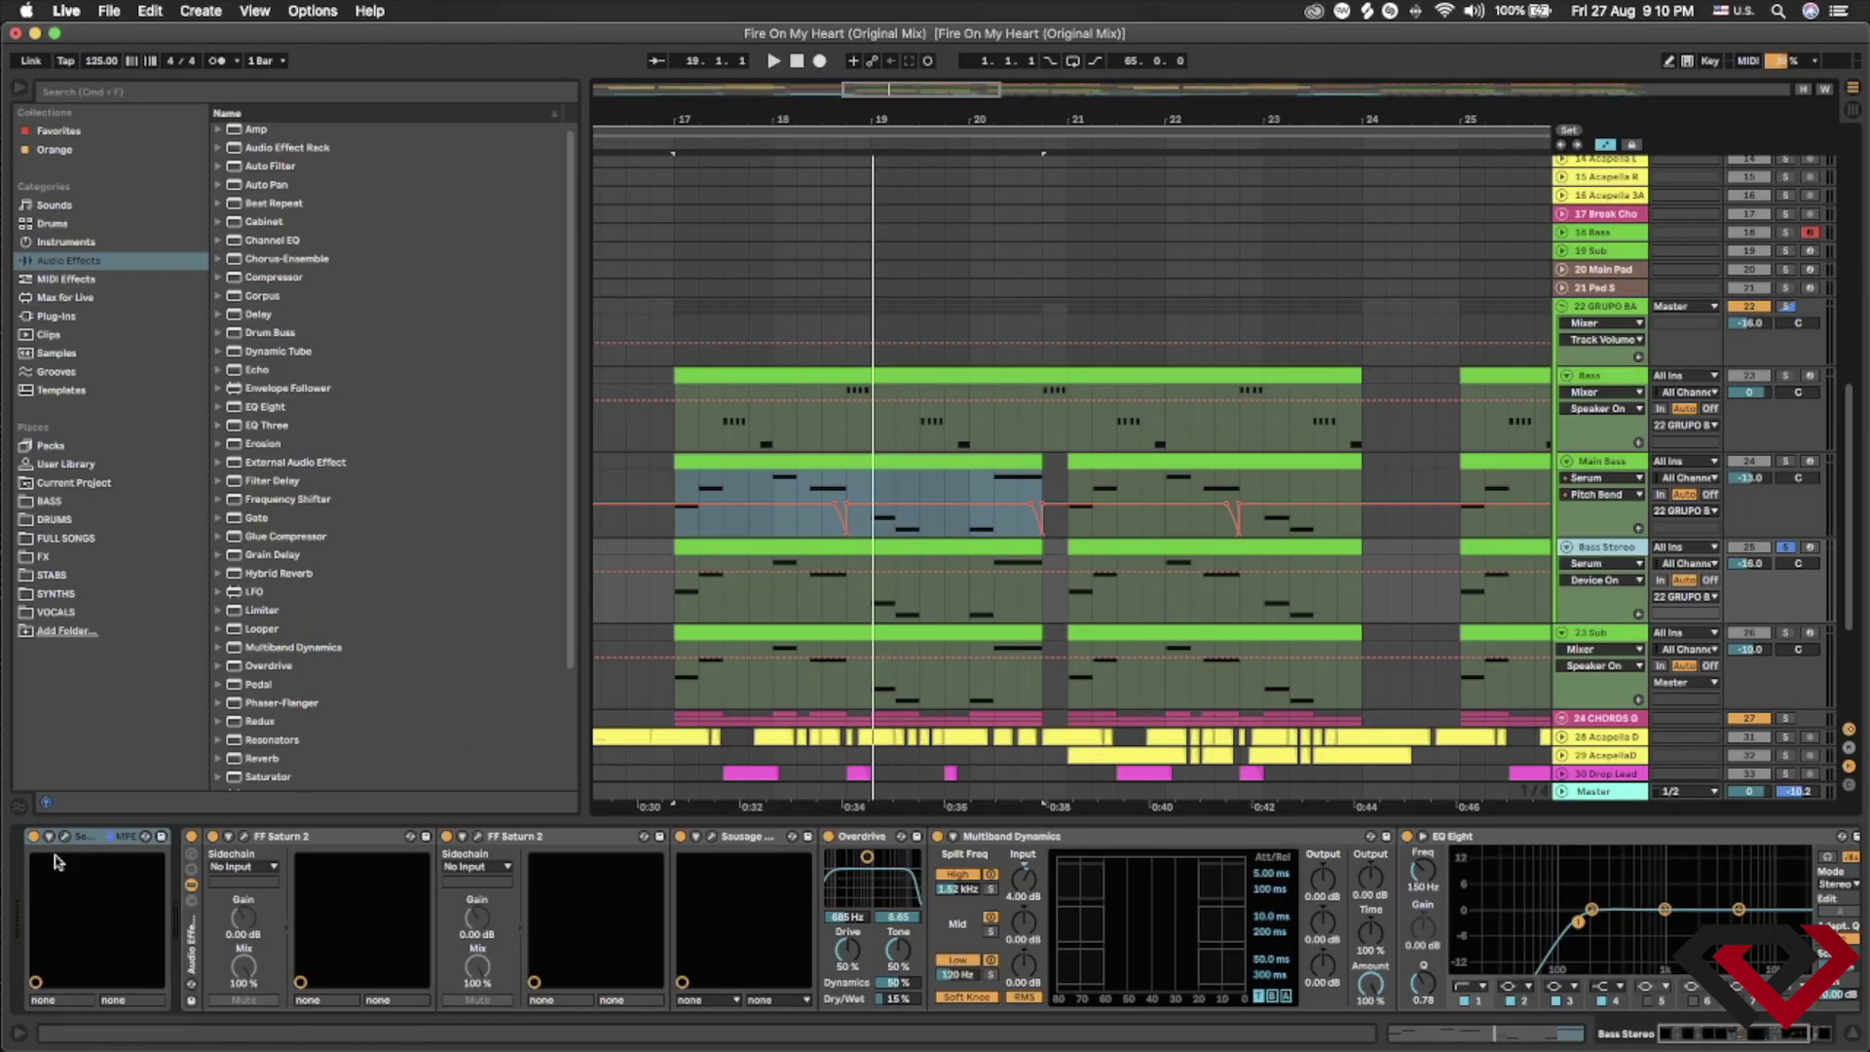
# - Examine the oscillator and effects settings of Serum on the Bass Stereo track, and close the plug-in window
pyautogui.click(62, 837)
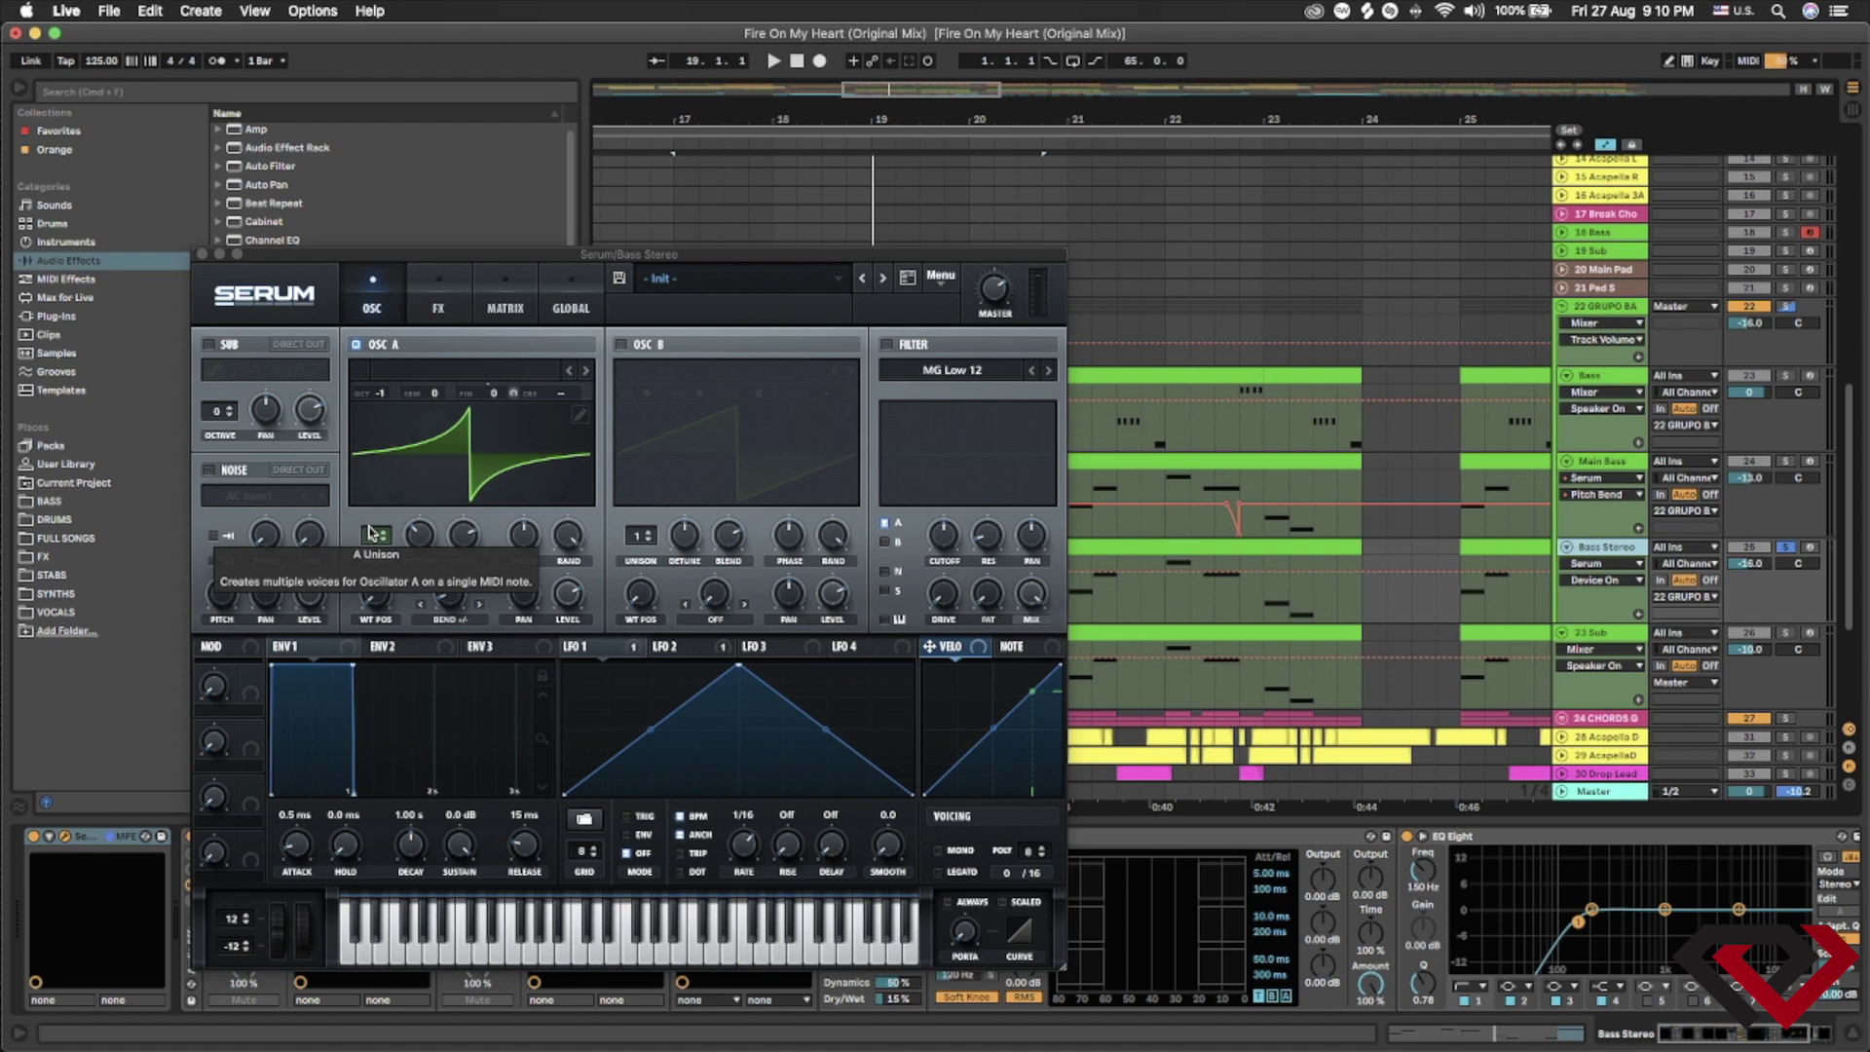
pyautogui.click(454, 306)
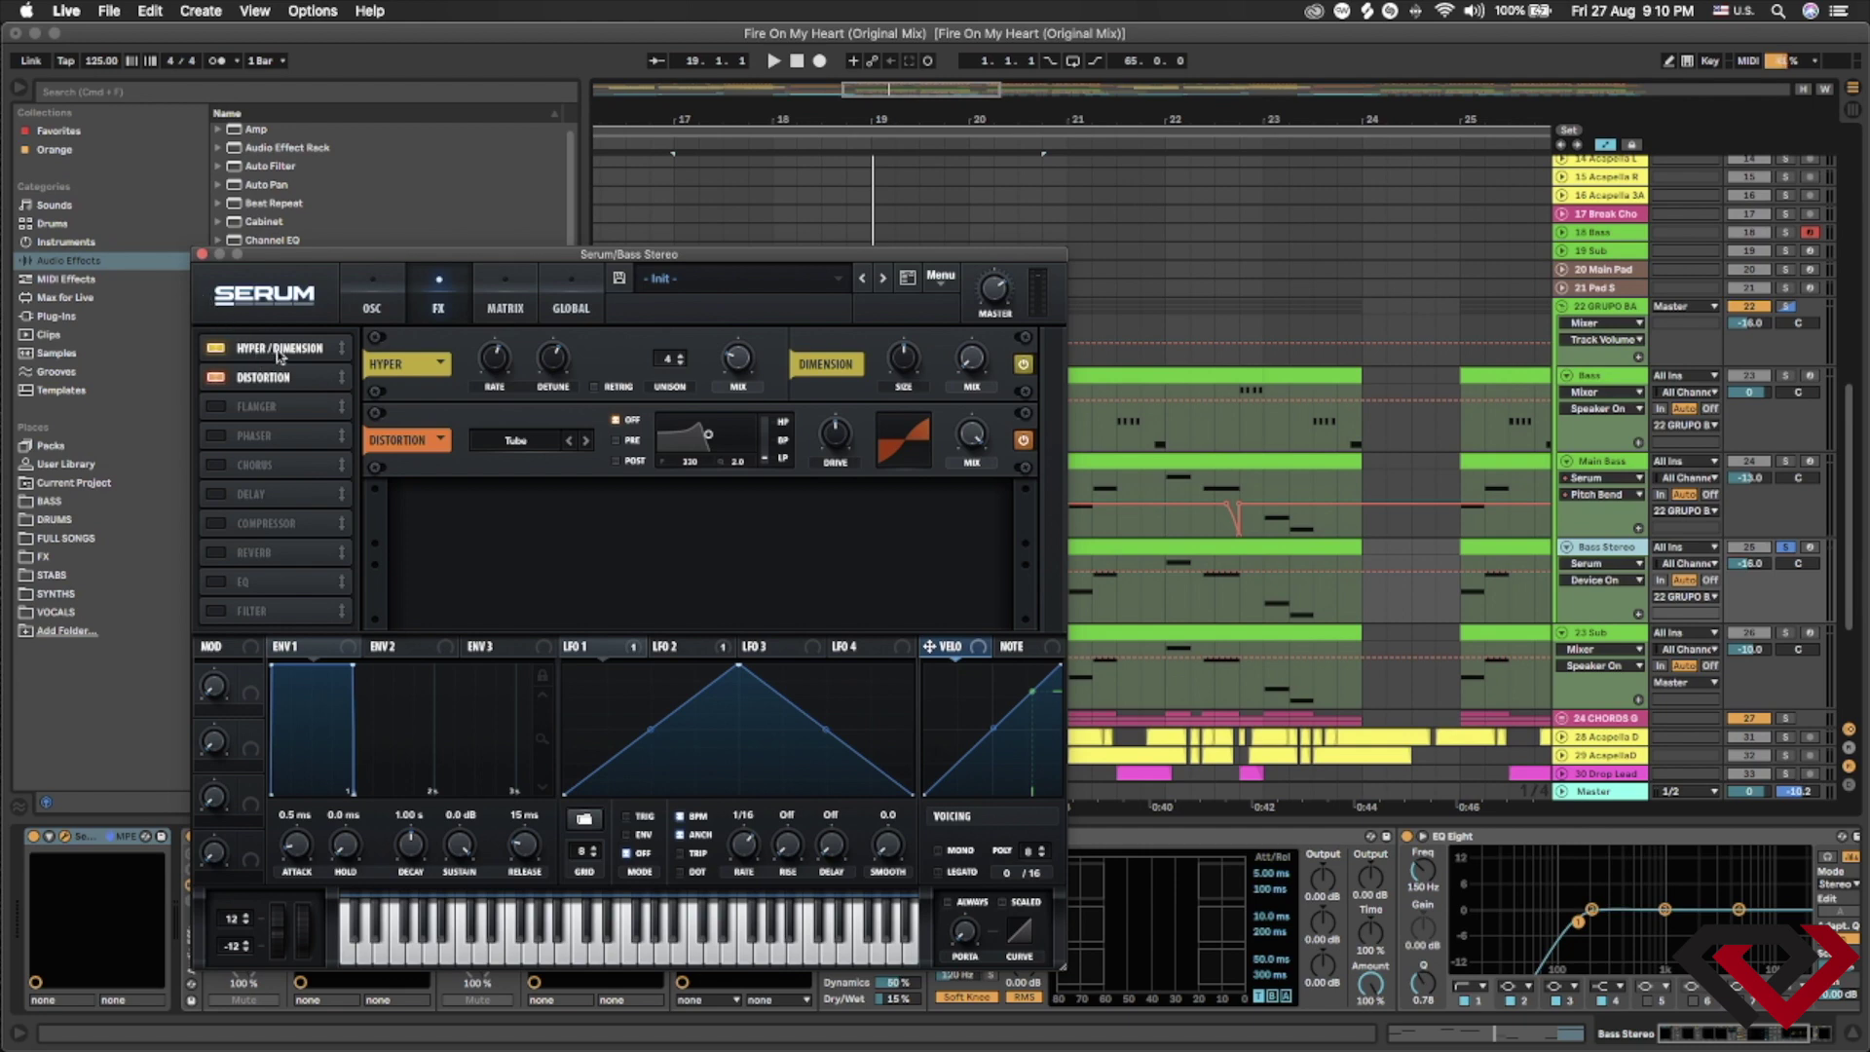
pyautogui.click(202, 254)
pyautogui.hscroll(3, 667, 930)
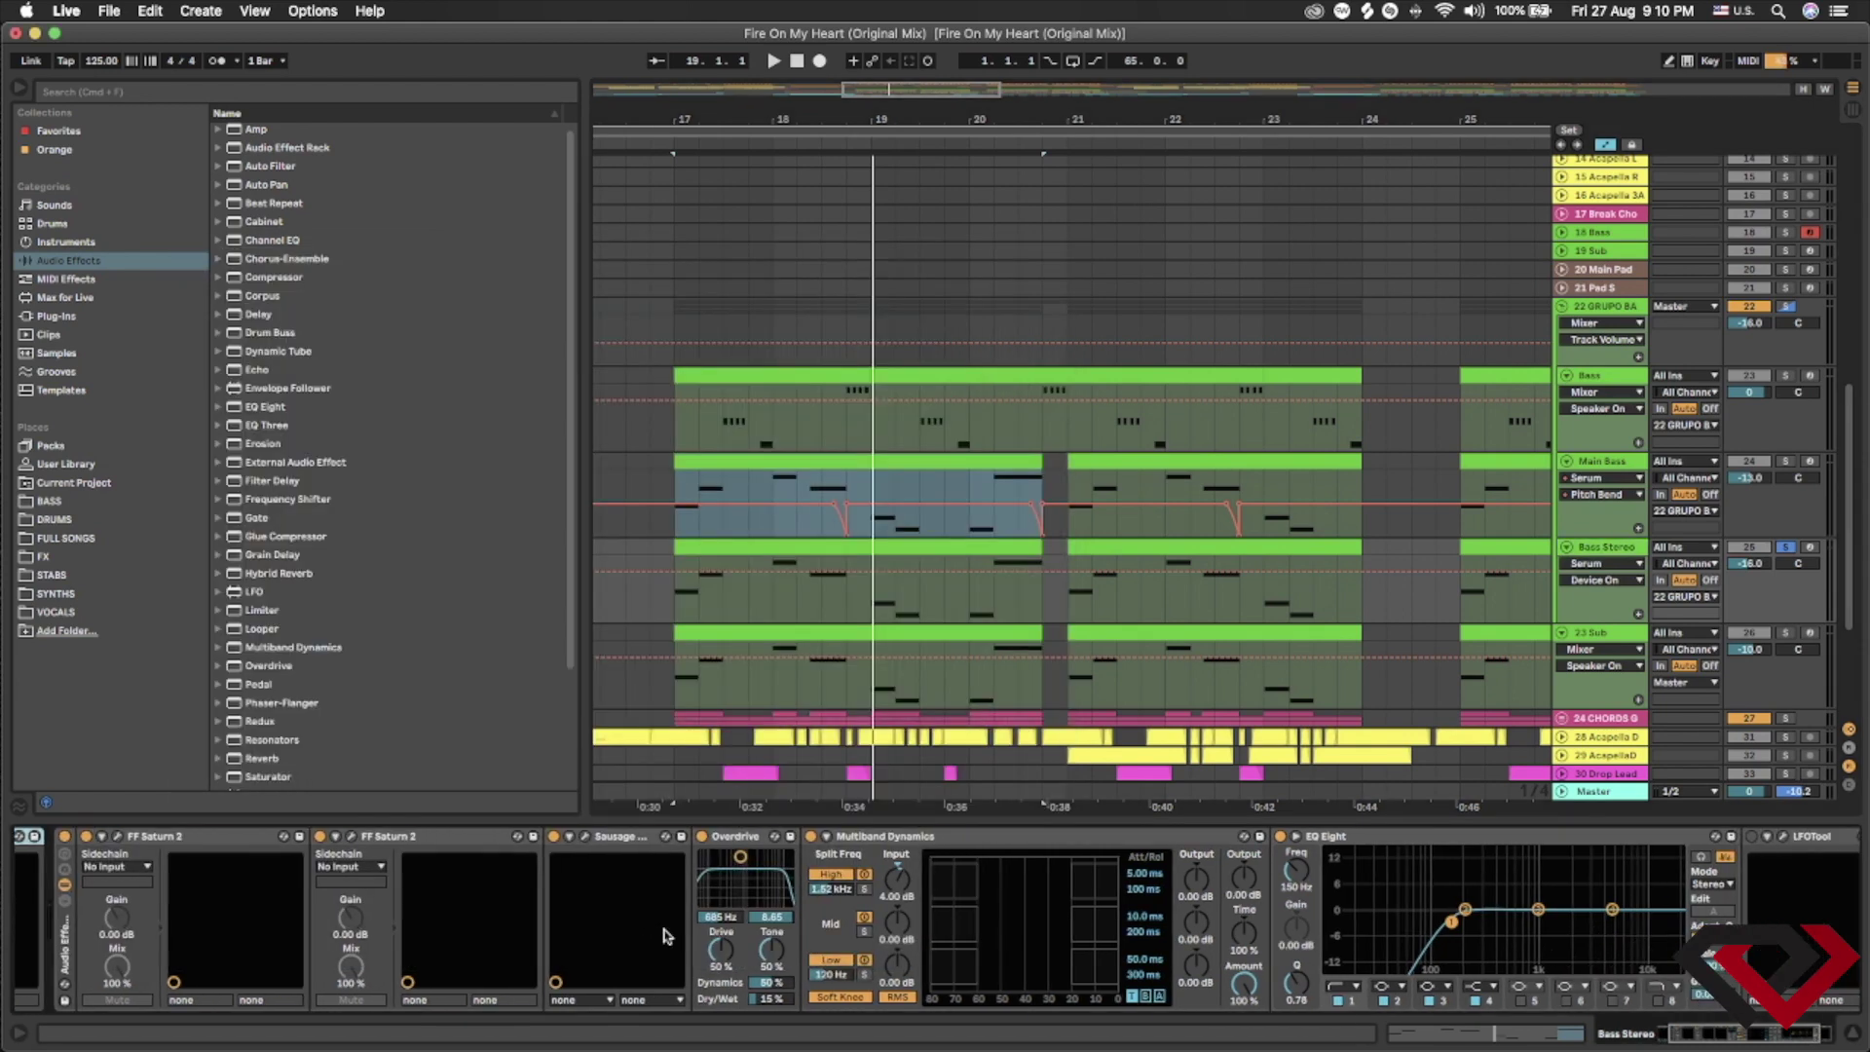
pyautogui.hscroll(-4, 676, 917)
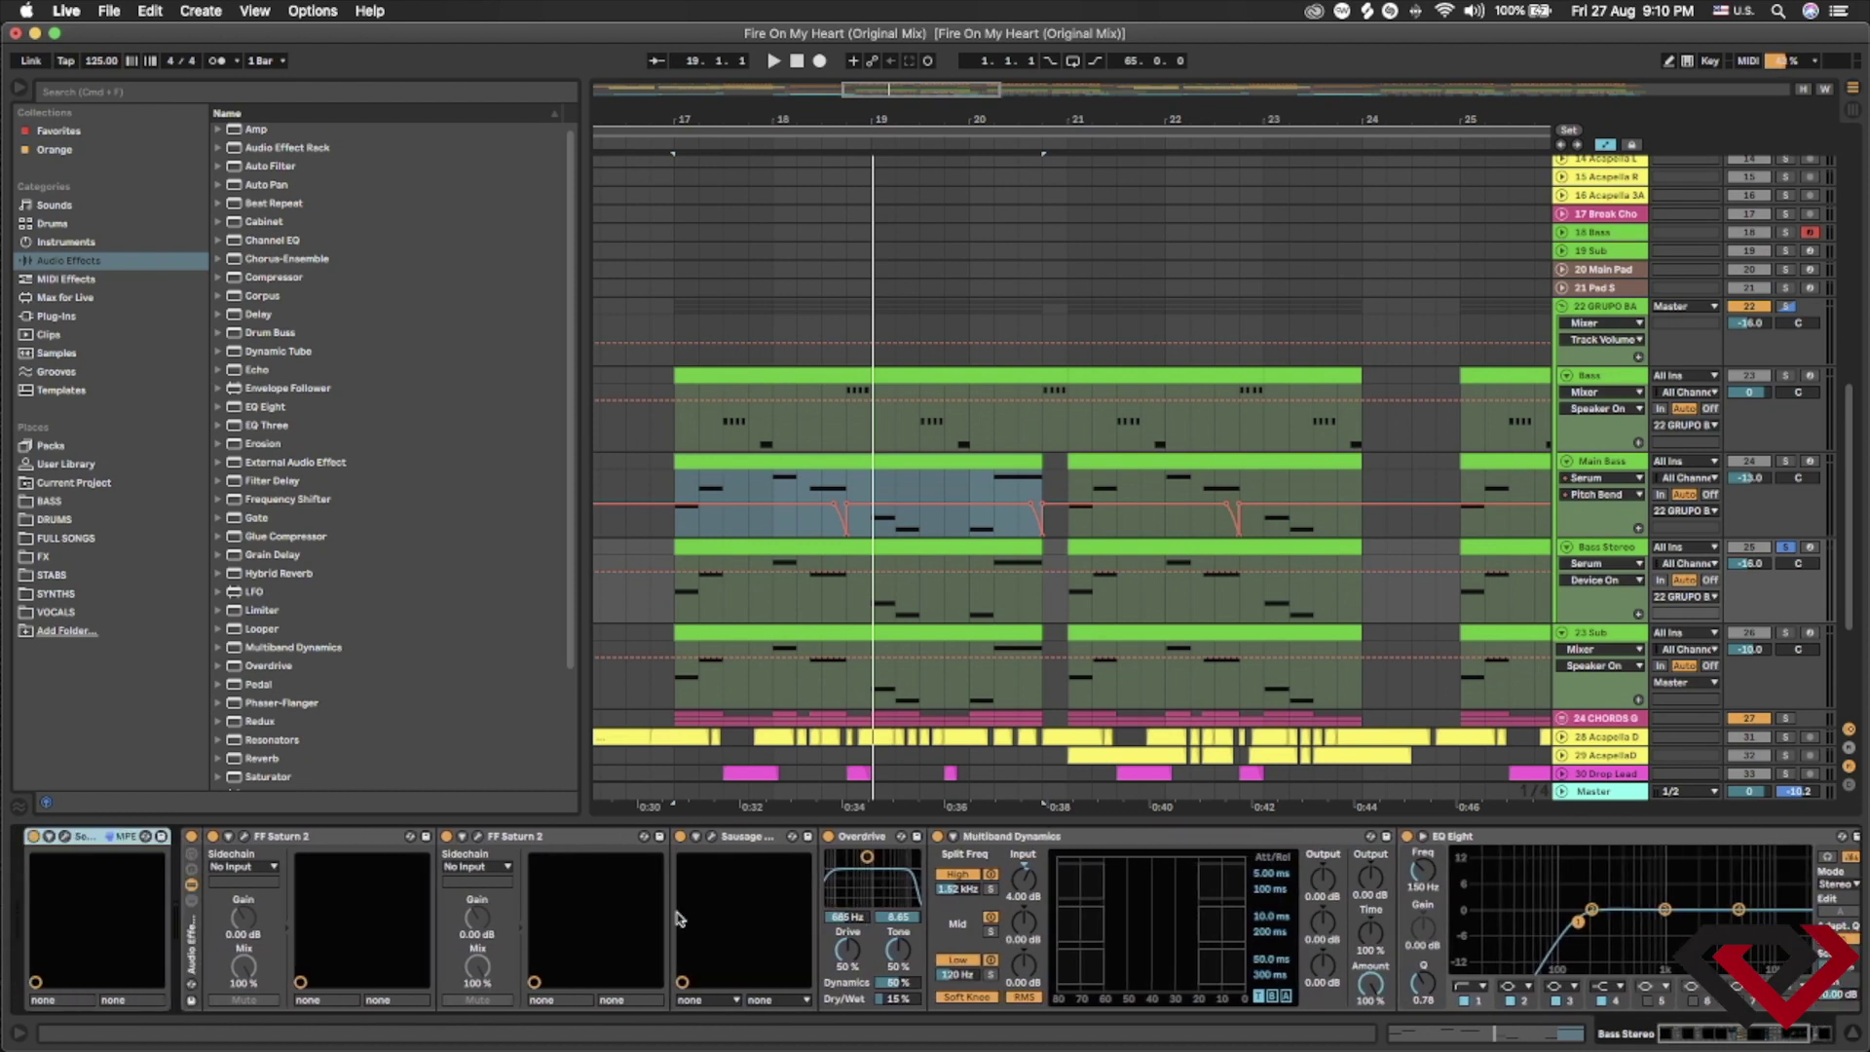
# - Go through the Bass Stereo effects one by one, from both FF Saturn 2 devices to Multiband Dynamics and EQ Eight
pyautogui.click(361, 844)
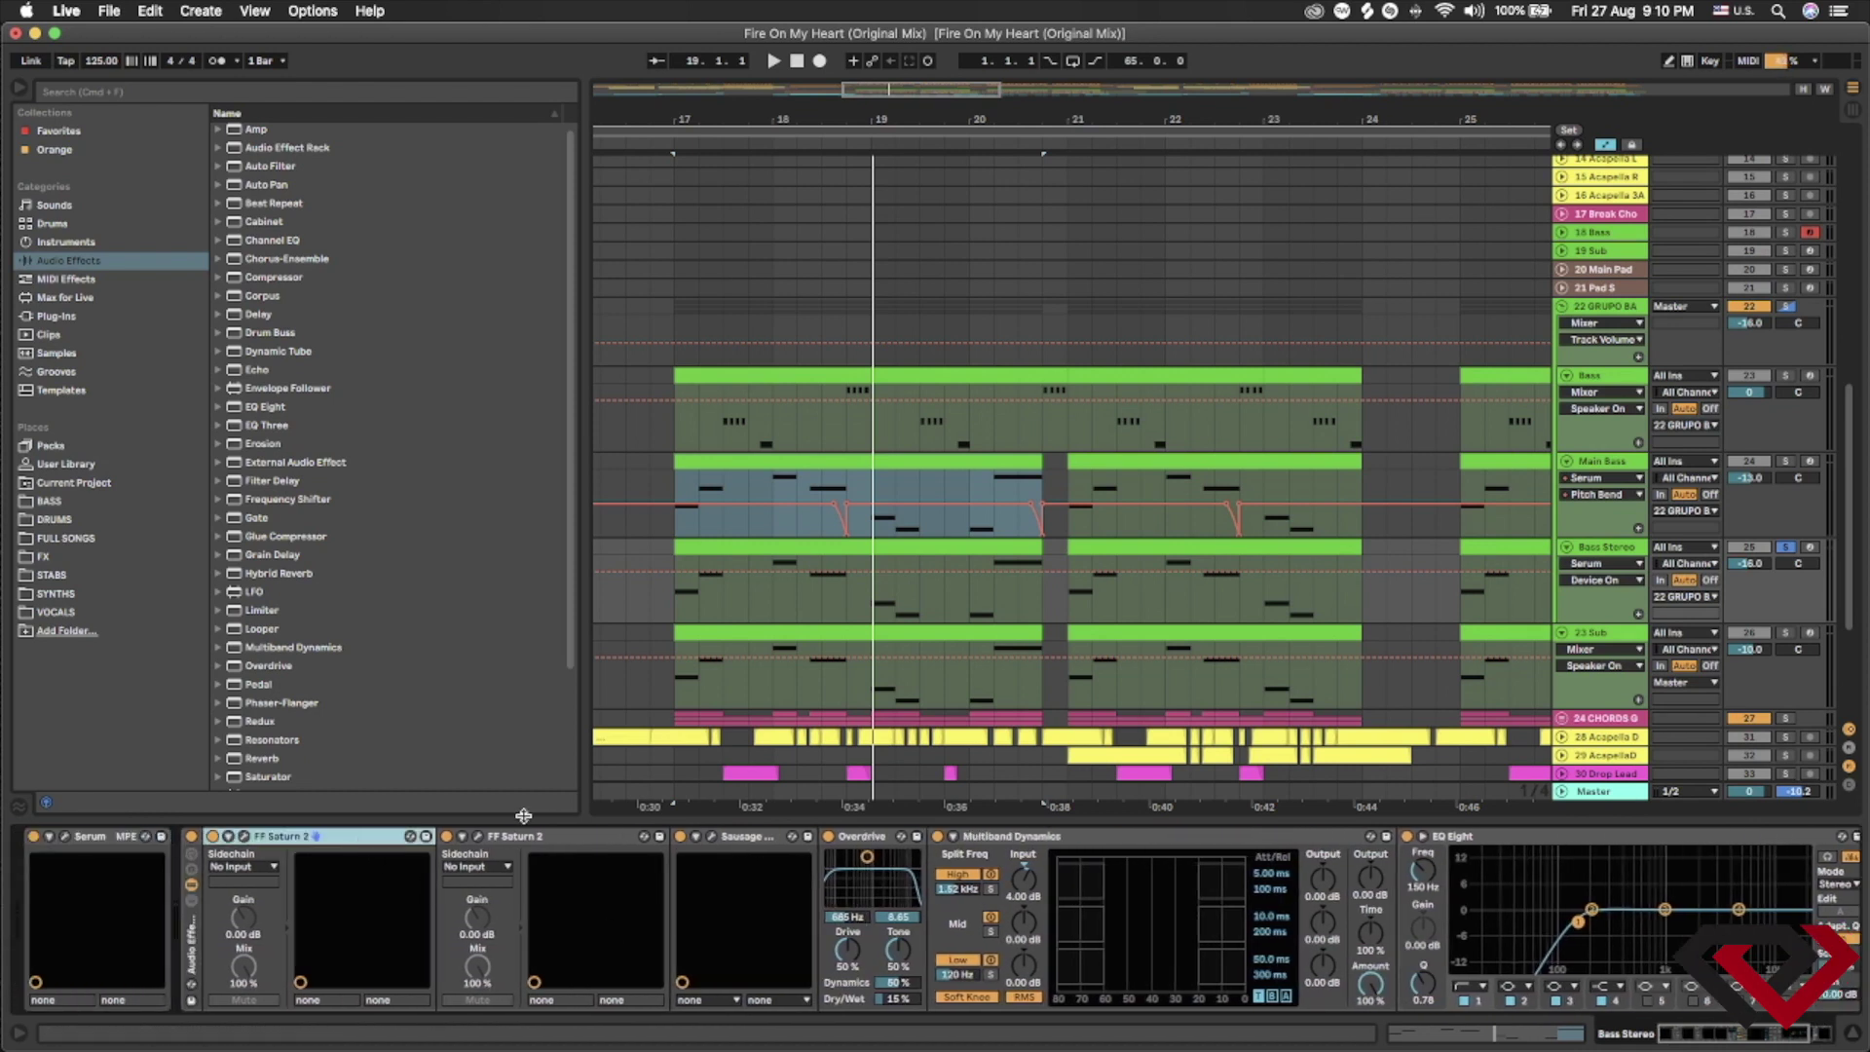
pyautogui.click(542, 840)
pyautogui.click(753, 839)
pyautogui.click(870, 838)
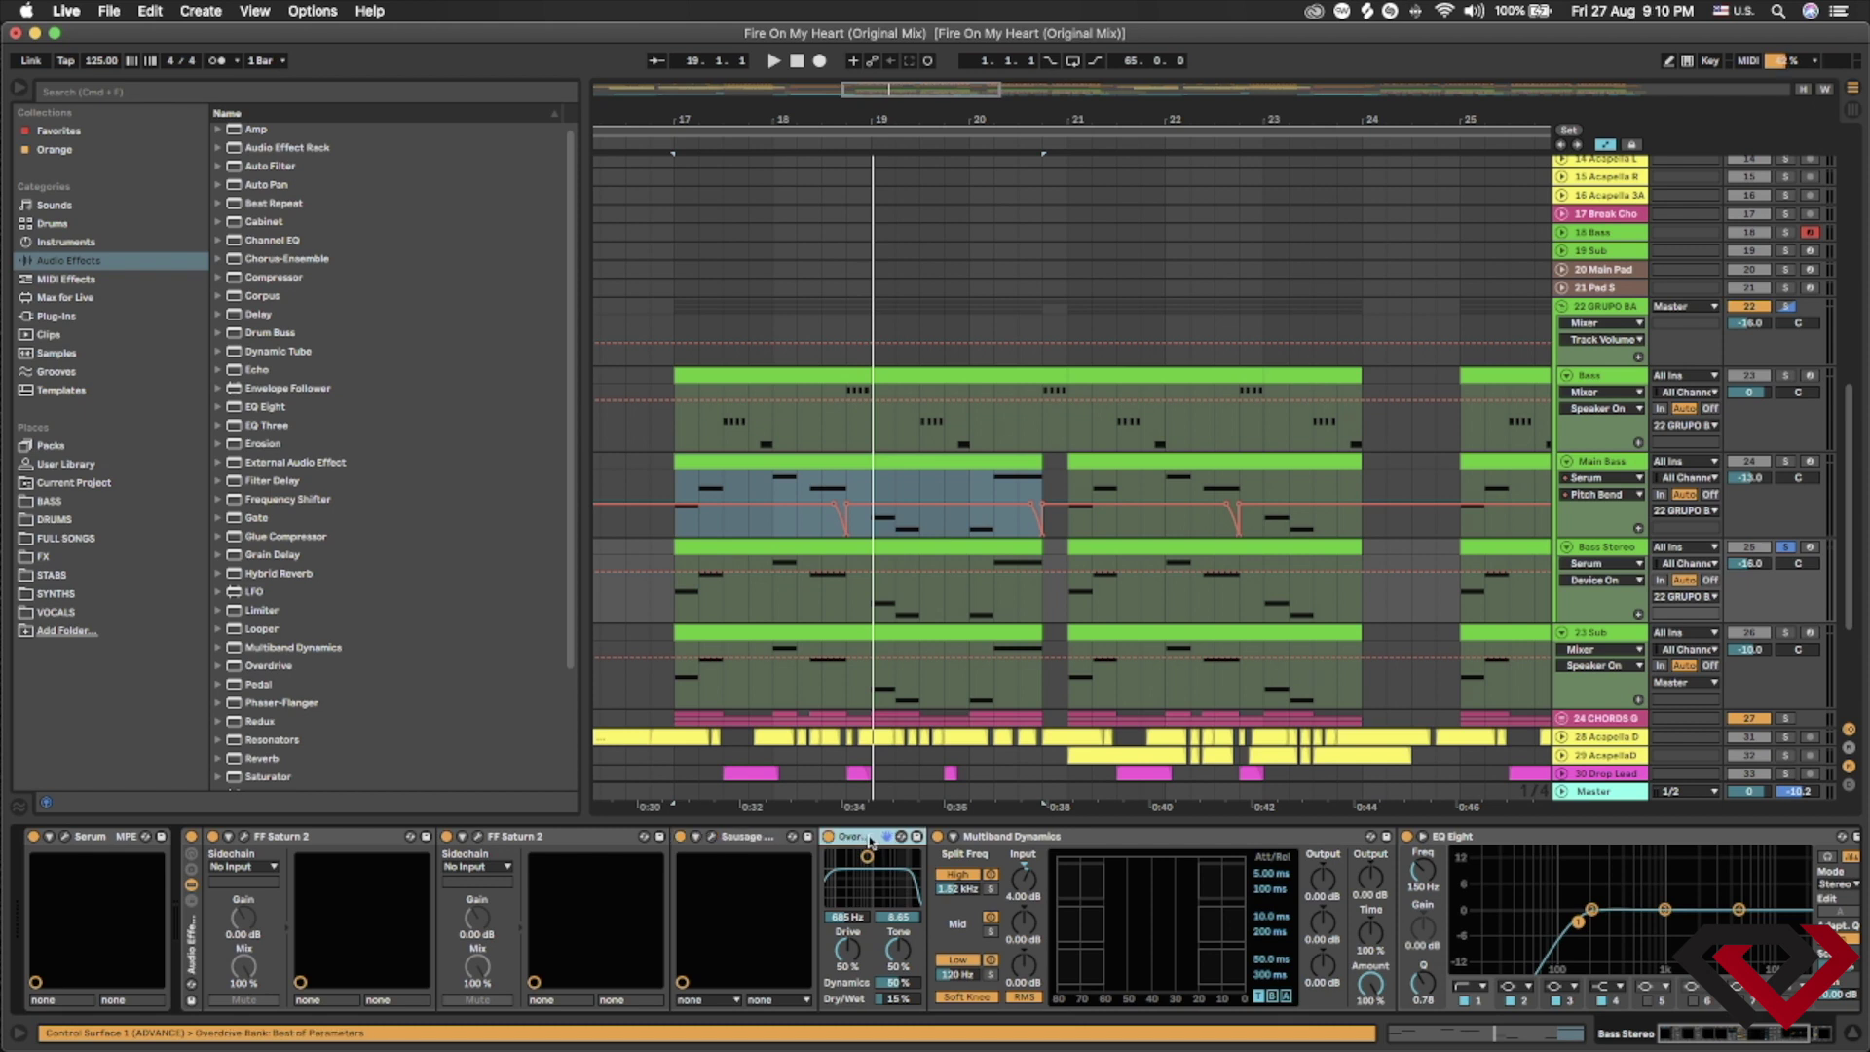
pyautogui.click(1137, 840)
pyautogui.hscroll(4, 1145, 841)
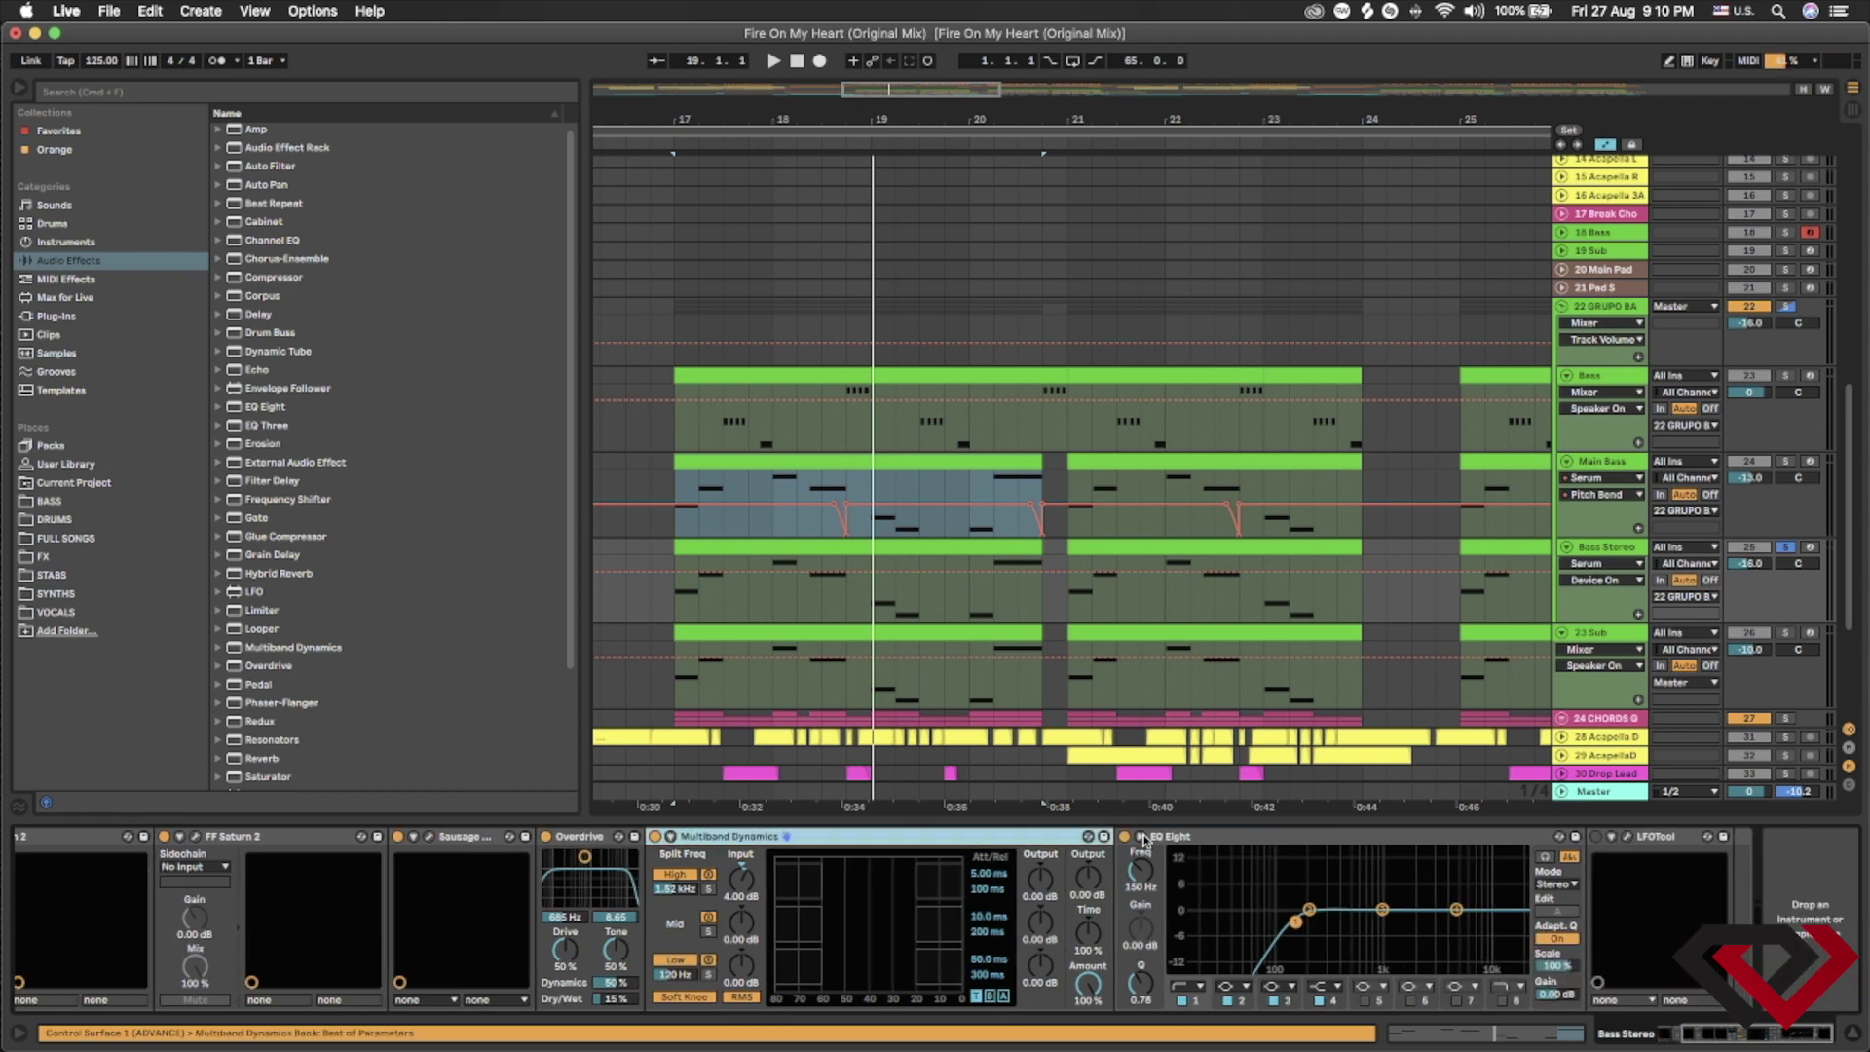
pyautogui.click(1337, 845)
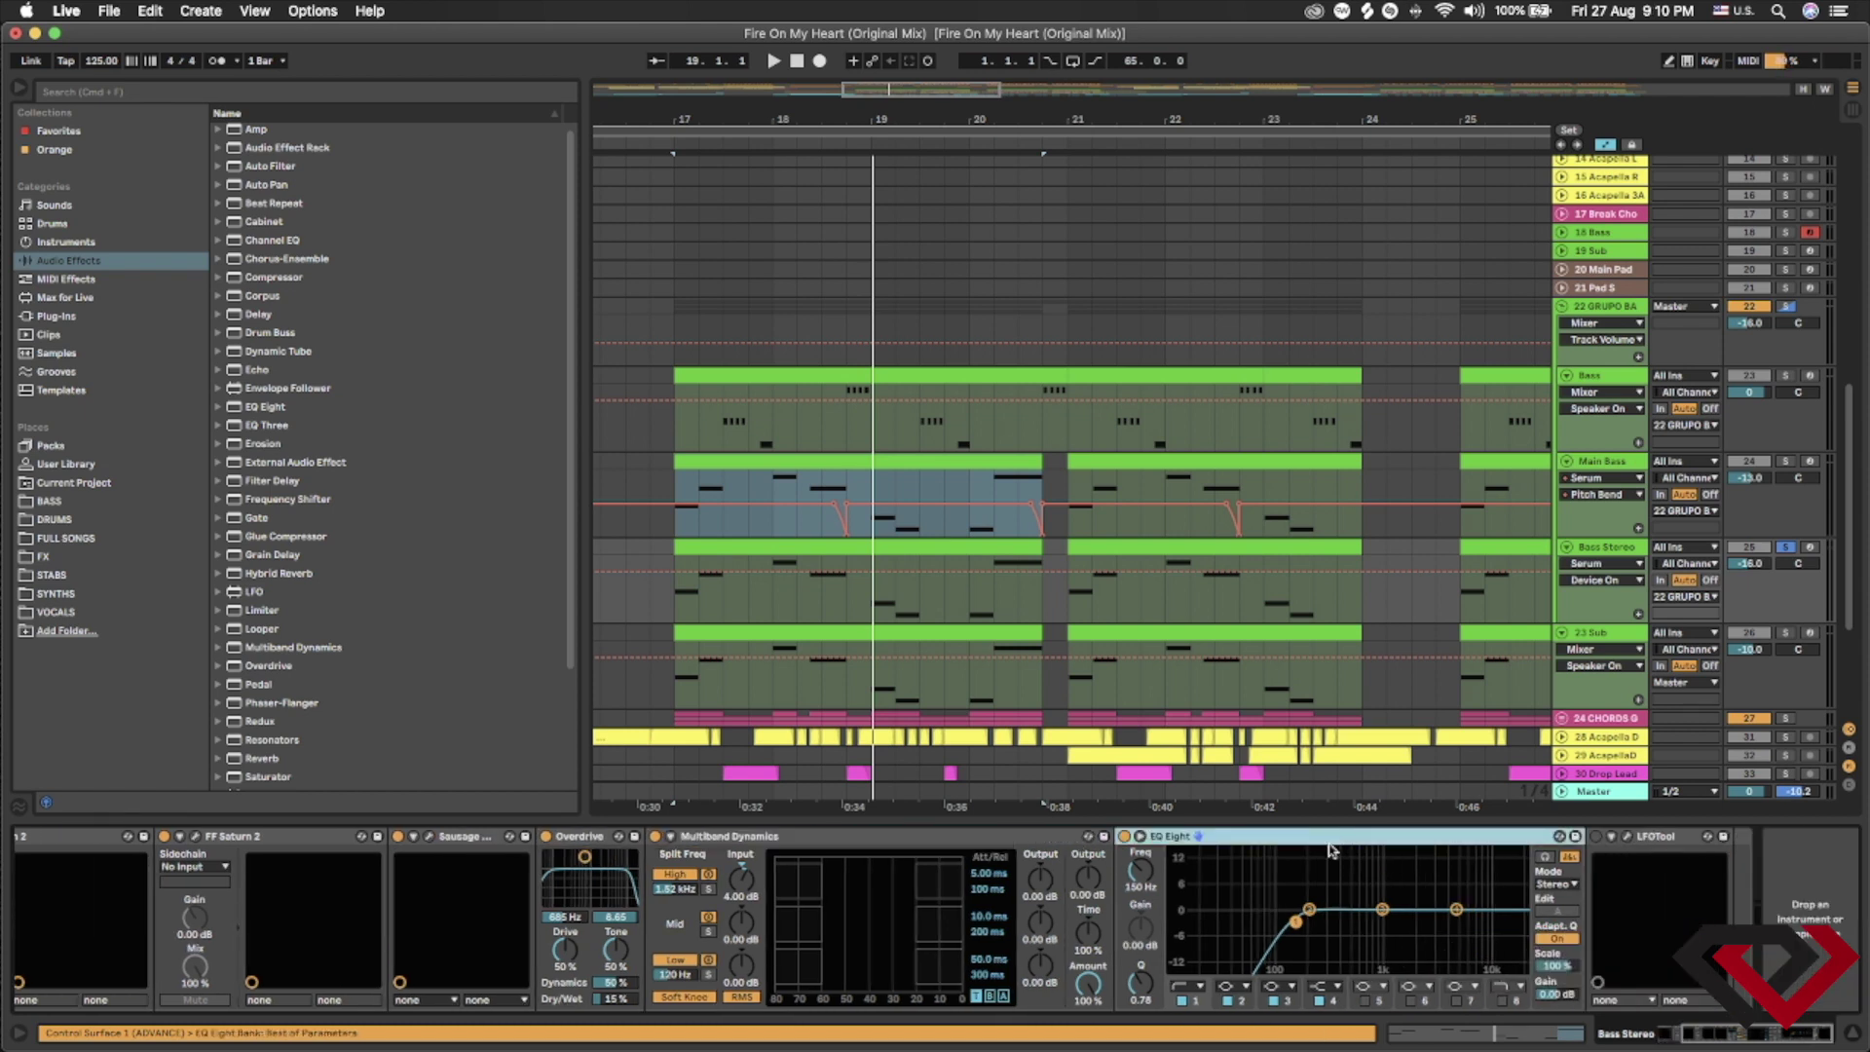
# - Select the first Bass Stereo clip at bar 17 and play it soloed
pyautogui.hscroll(-2, 1169, 556)
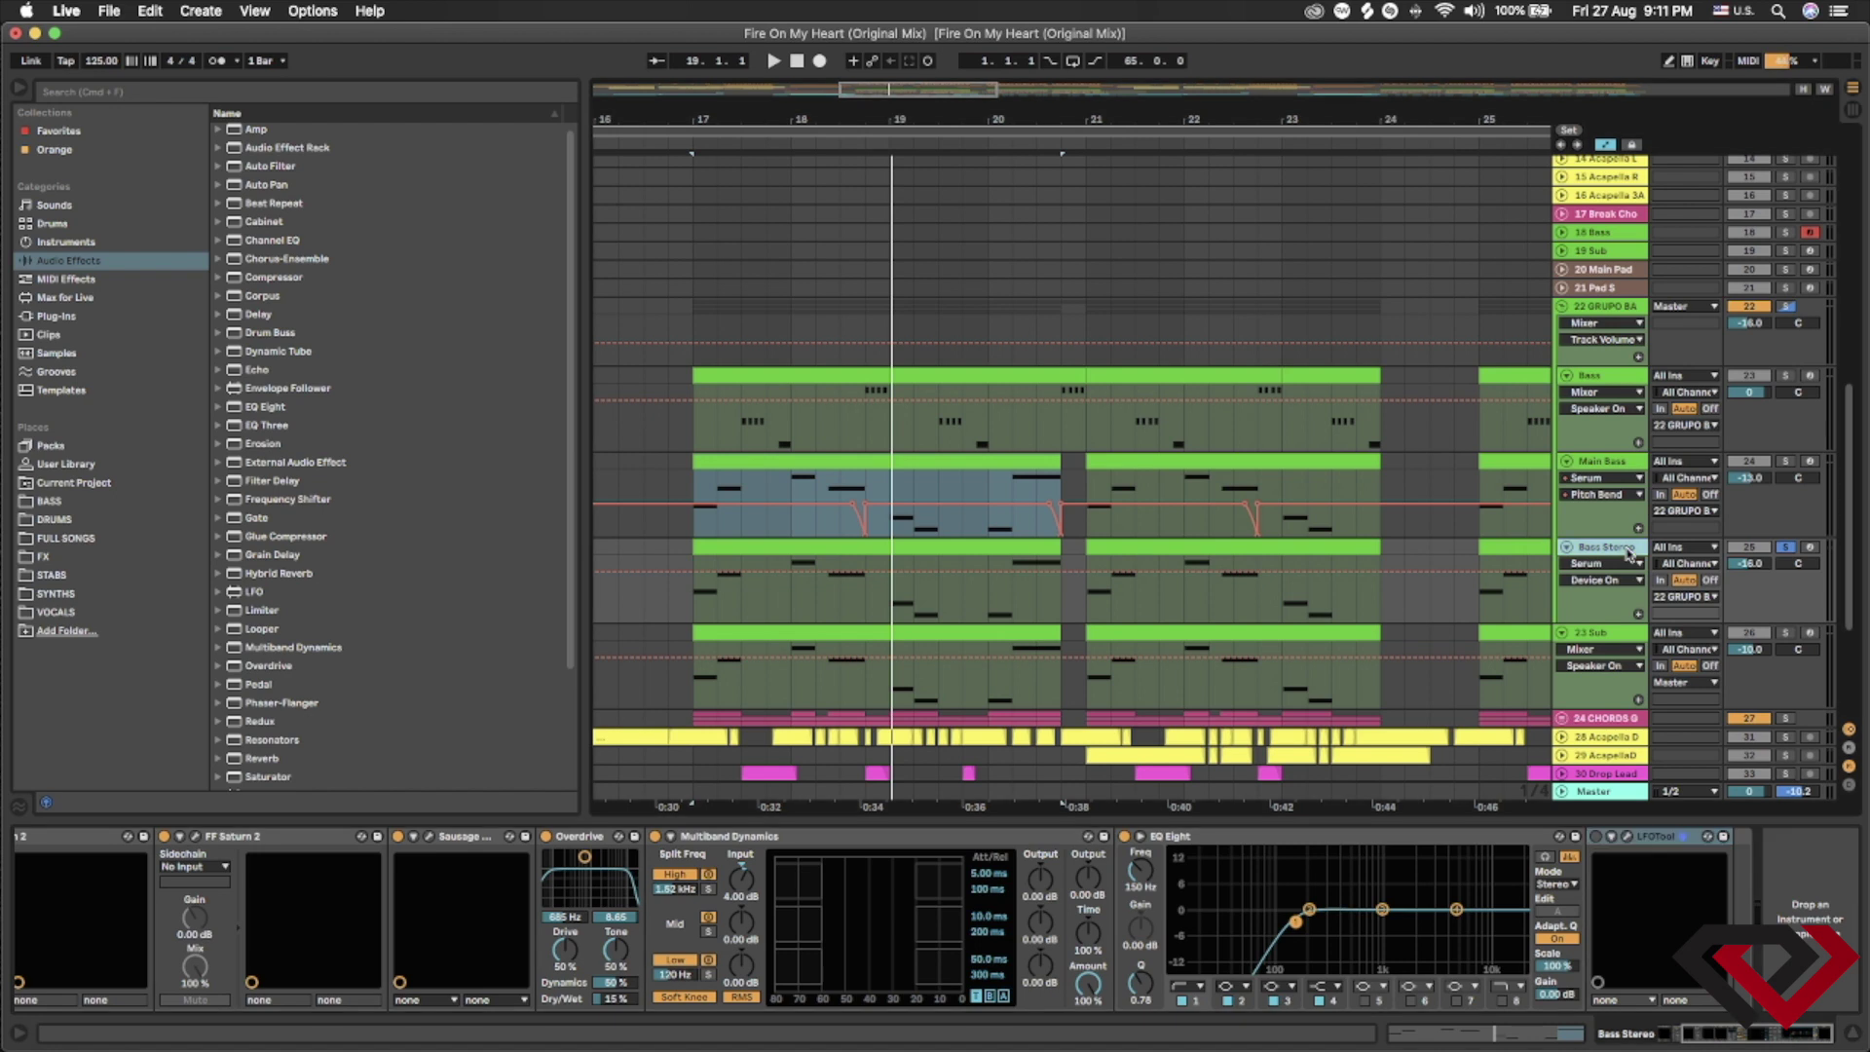
pyautogui.click(725, 548)
pyautogui.press('space')
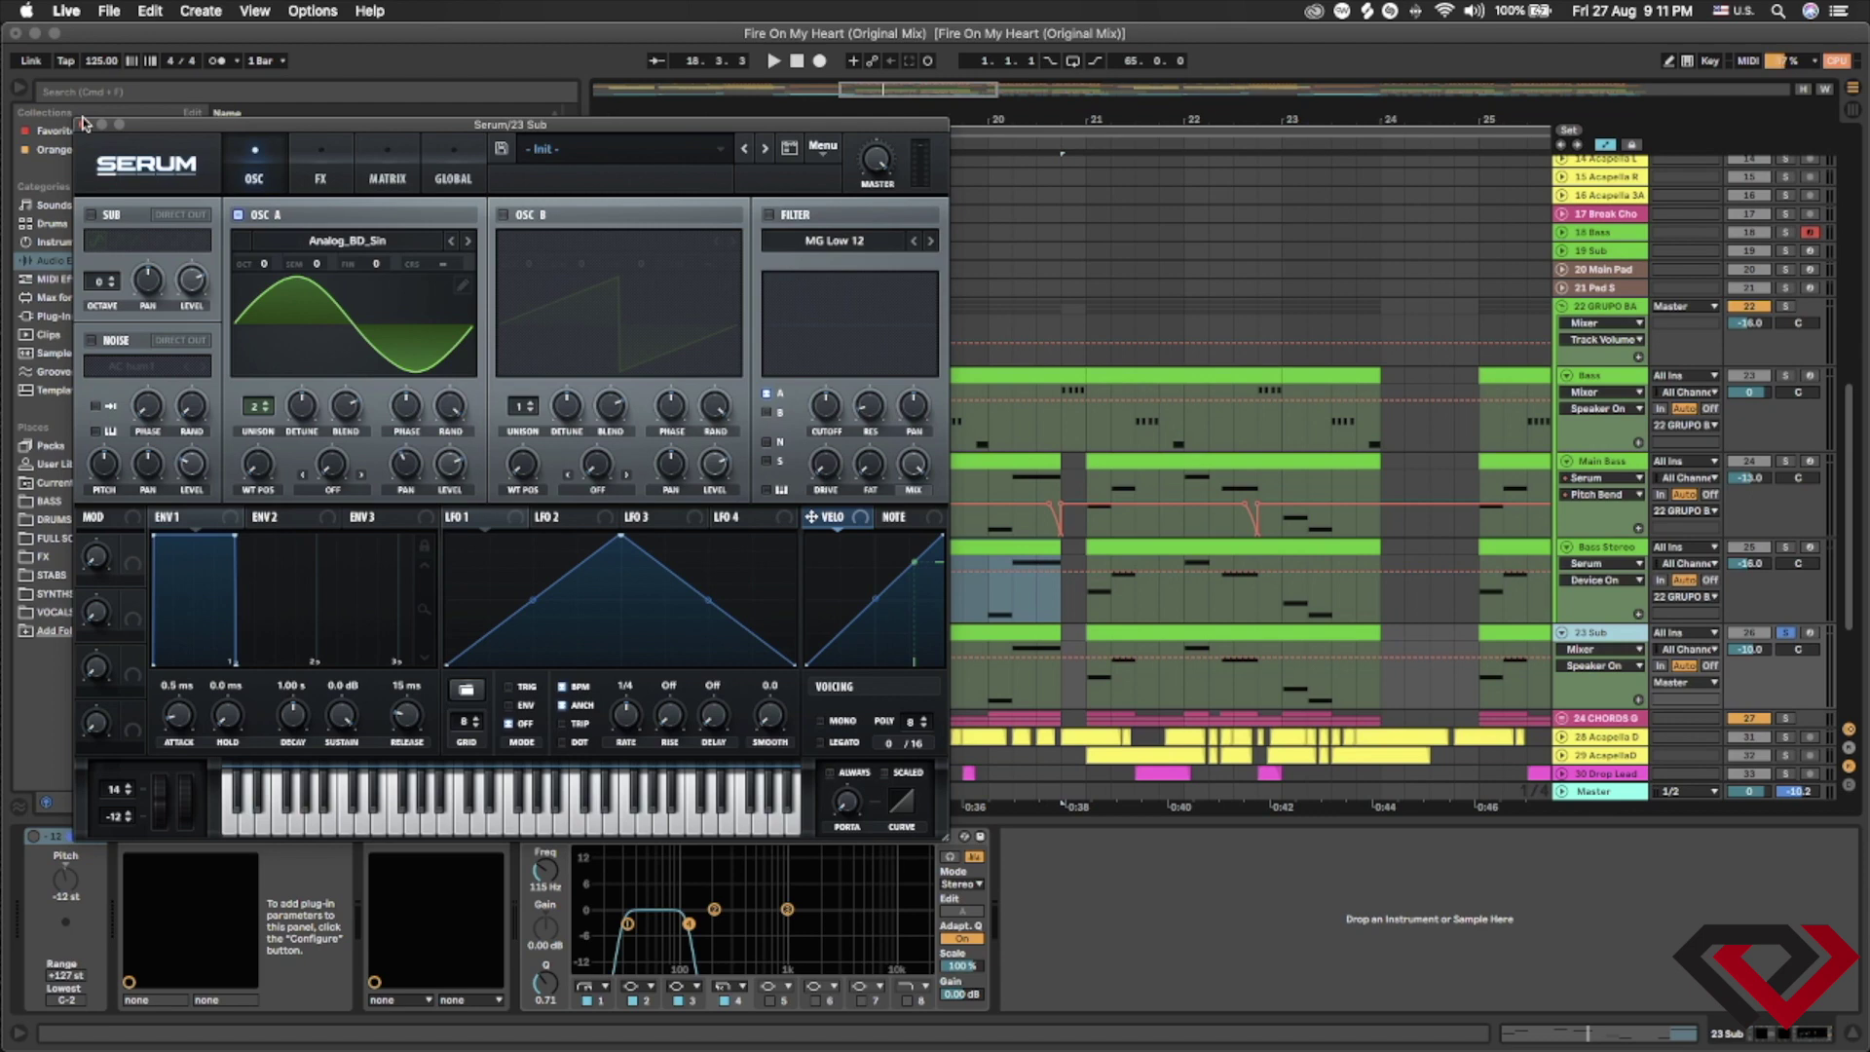
# - Close Serum on the 23 Sub track, examine its LFOTool curve, and play the track soloed
pyautogui.click(85, 124)
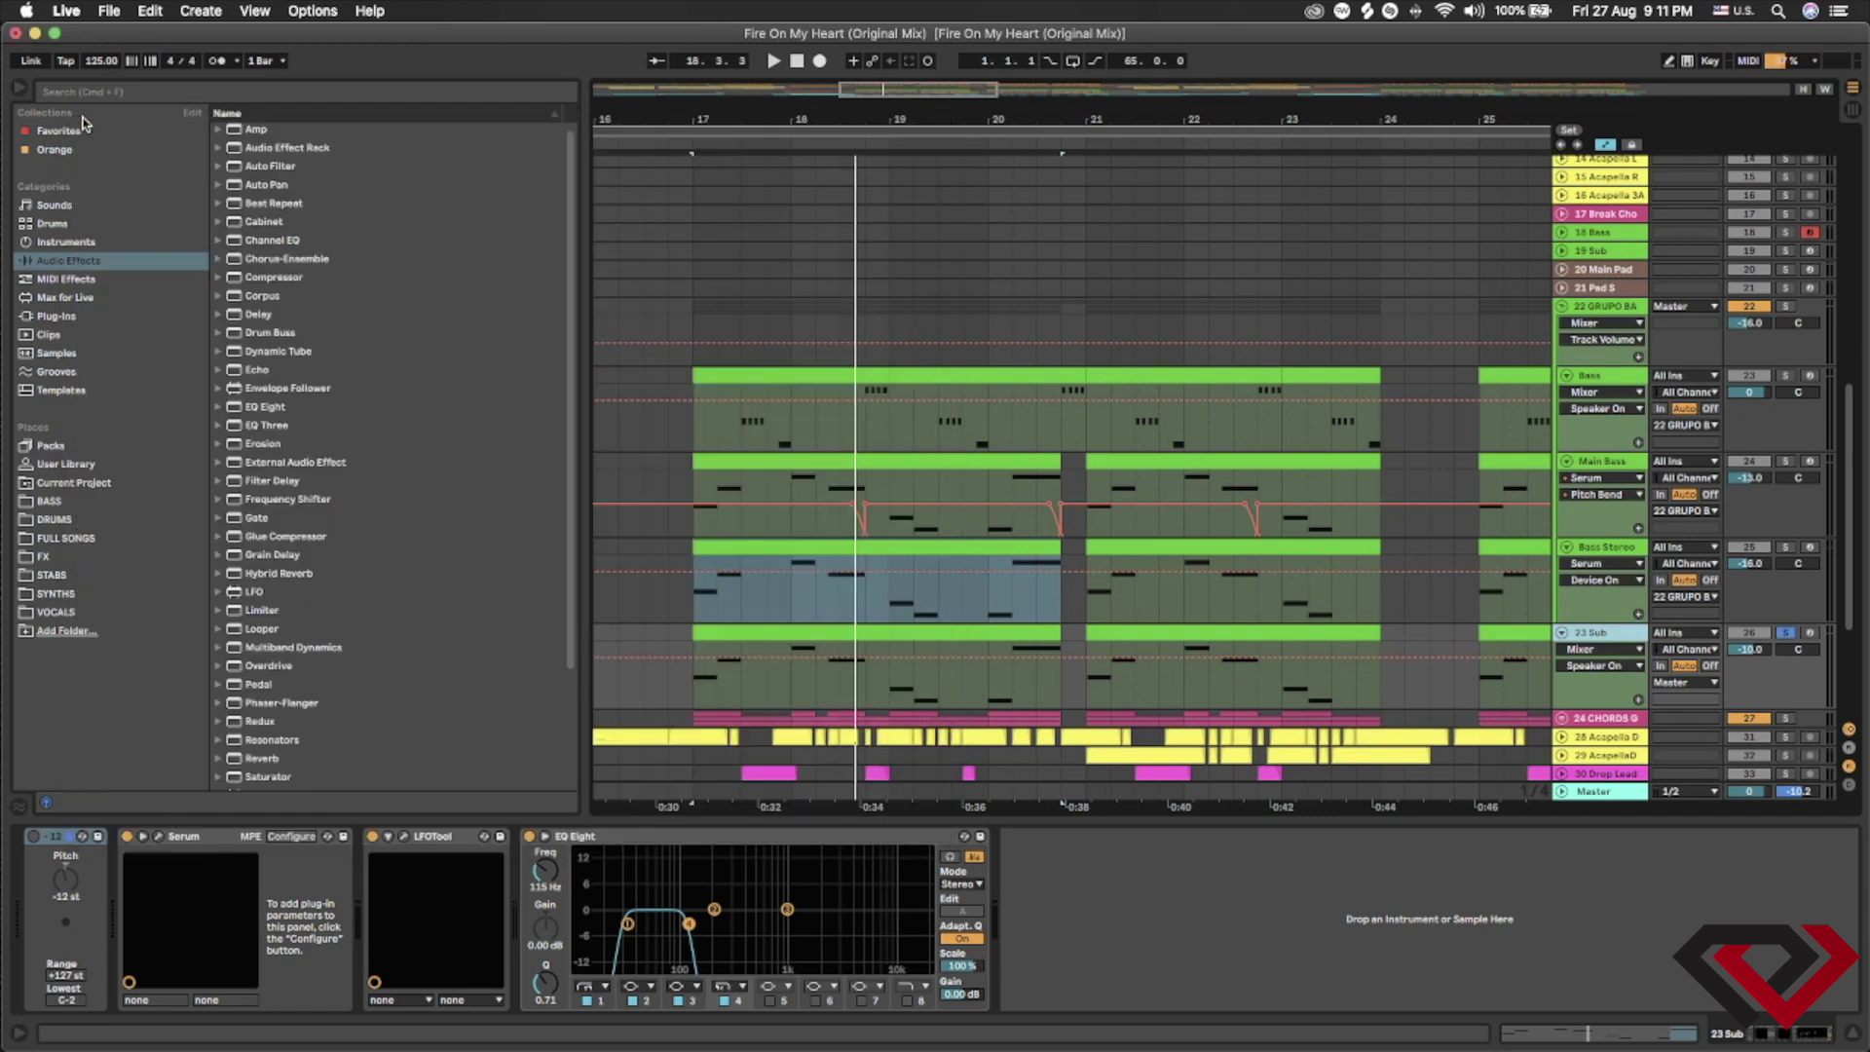
pyautogui.click(429, 831)
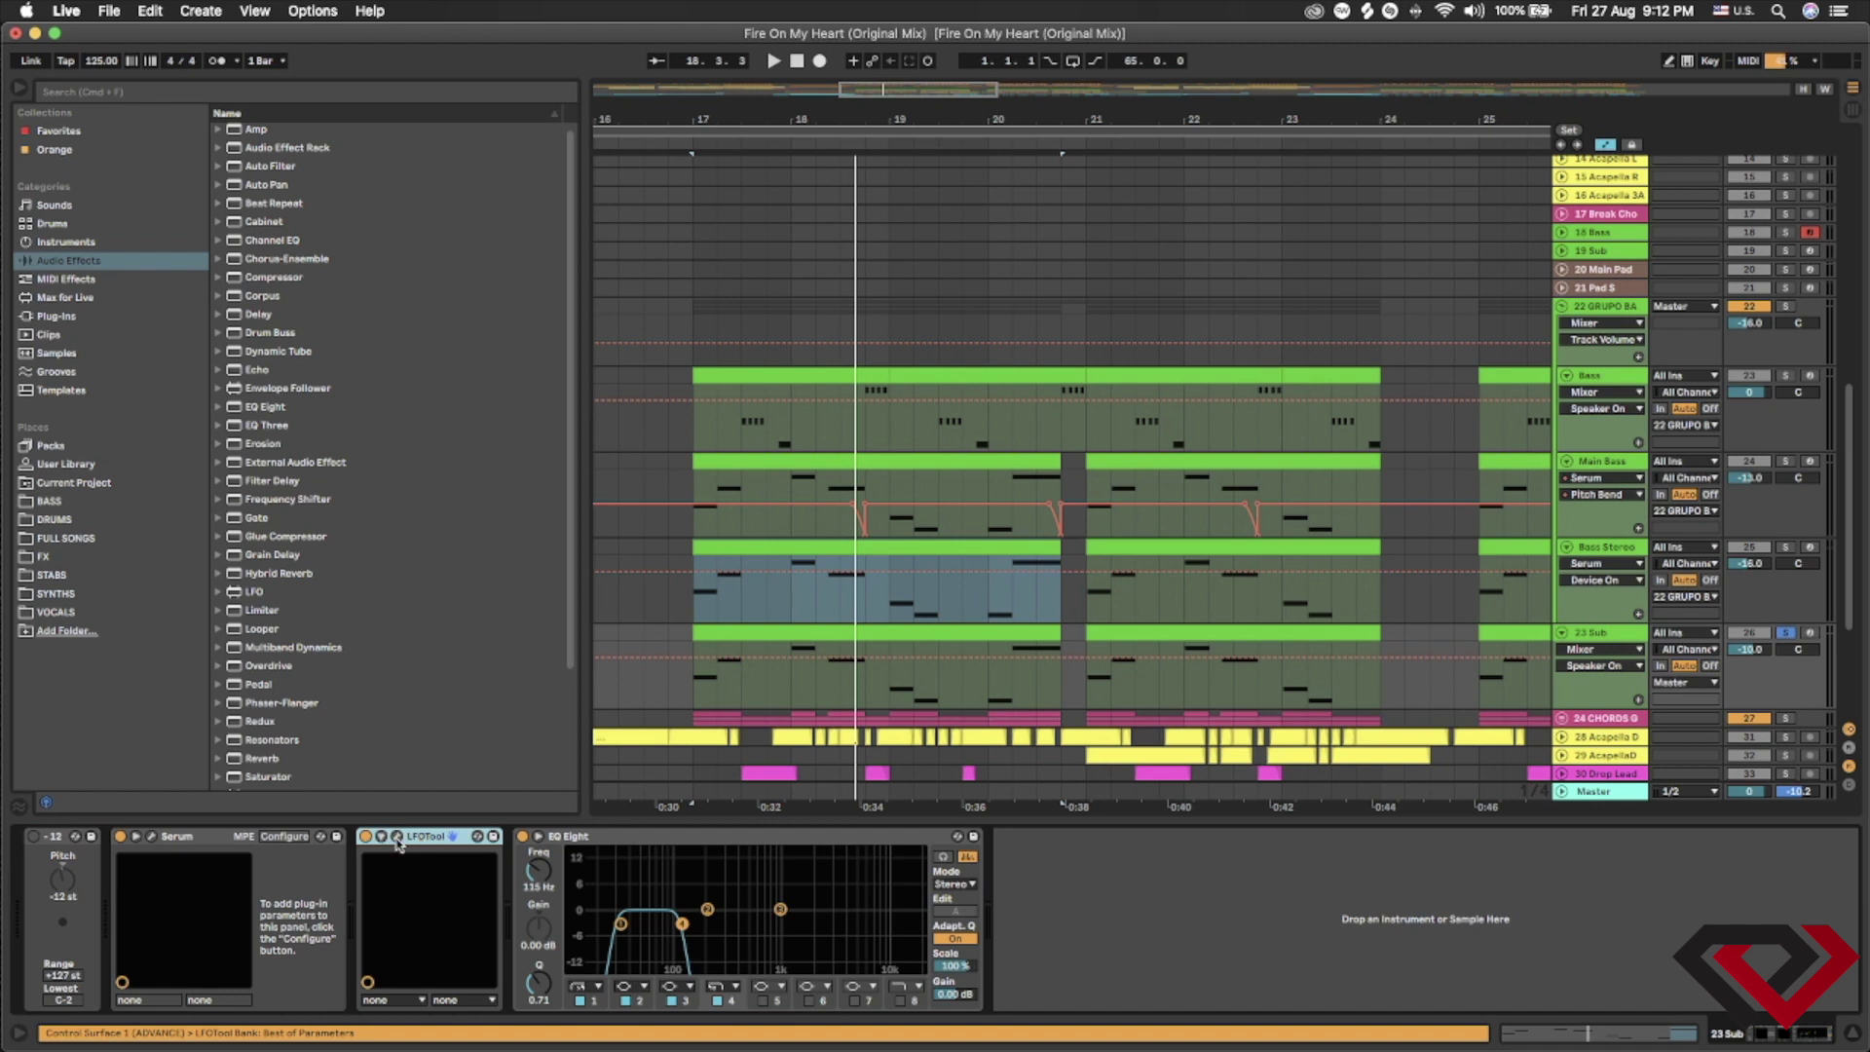
pyautogui.click(396, 839)
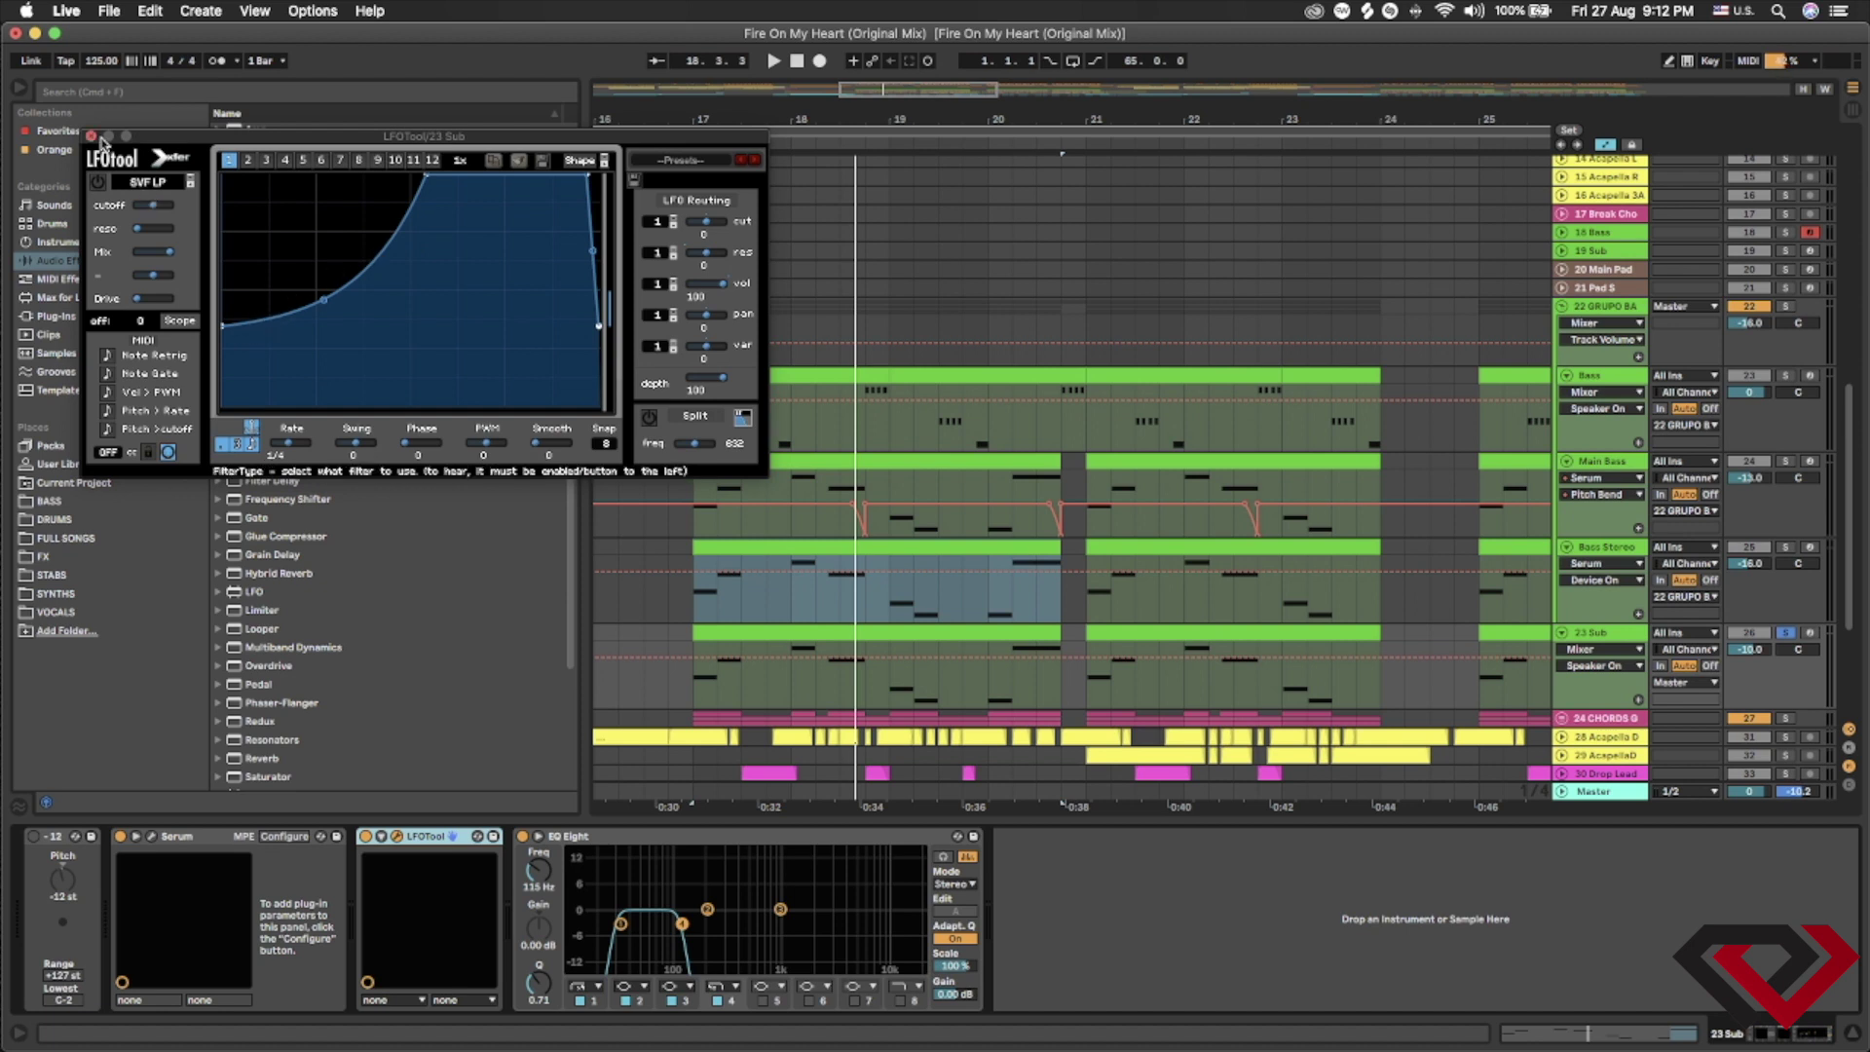
pyautogui.click(92, 136)
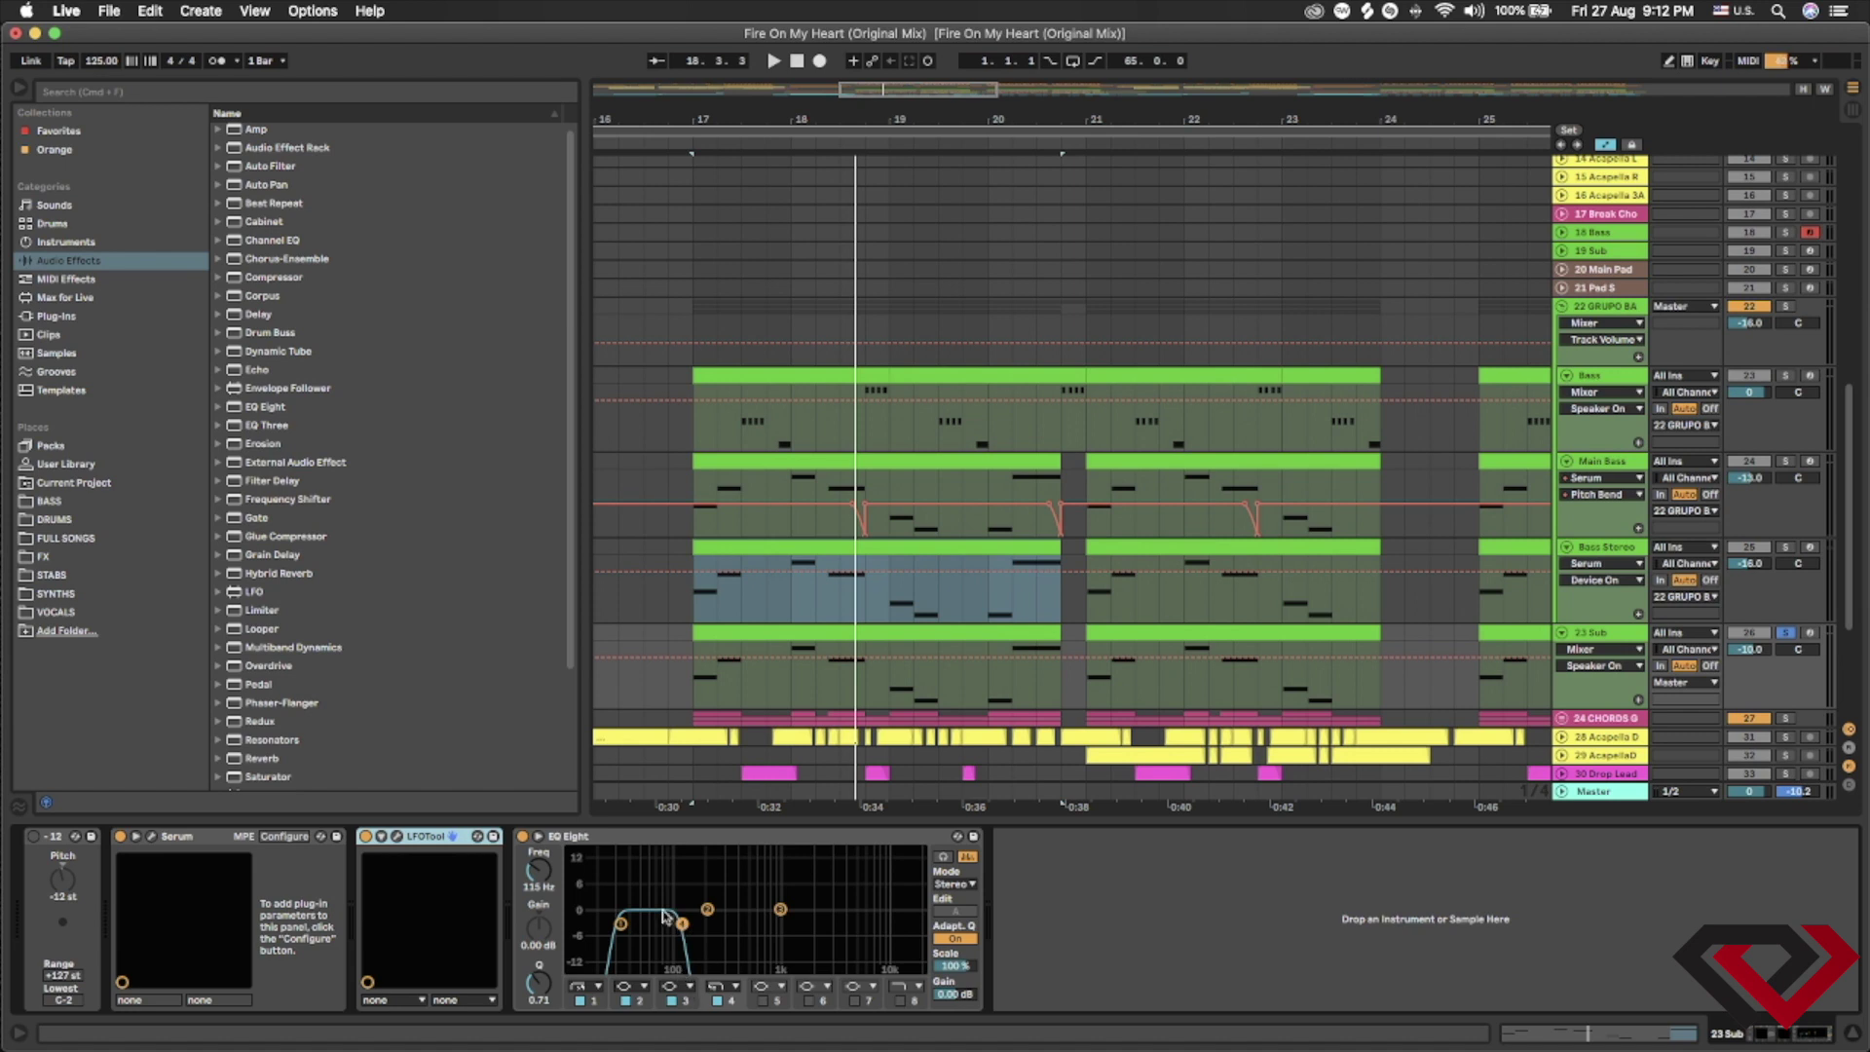
pyautogui.click(1612, 633)
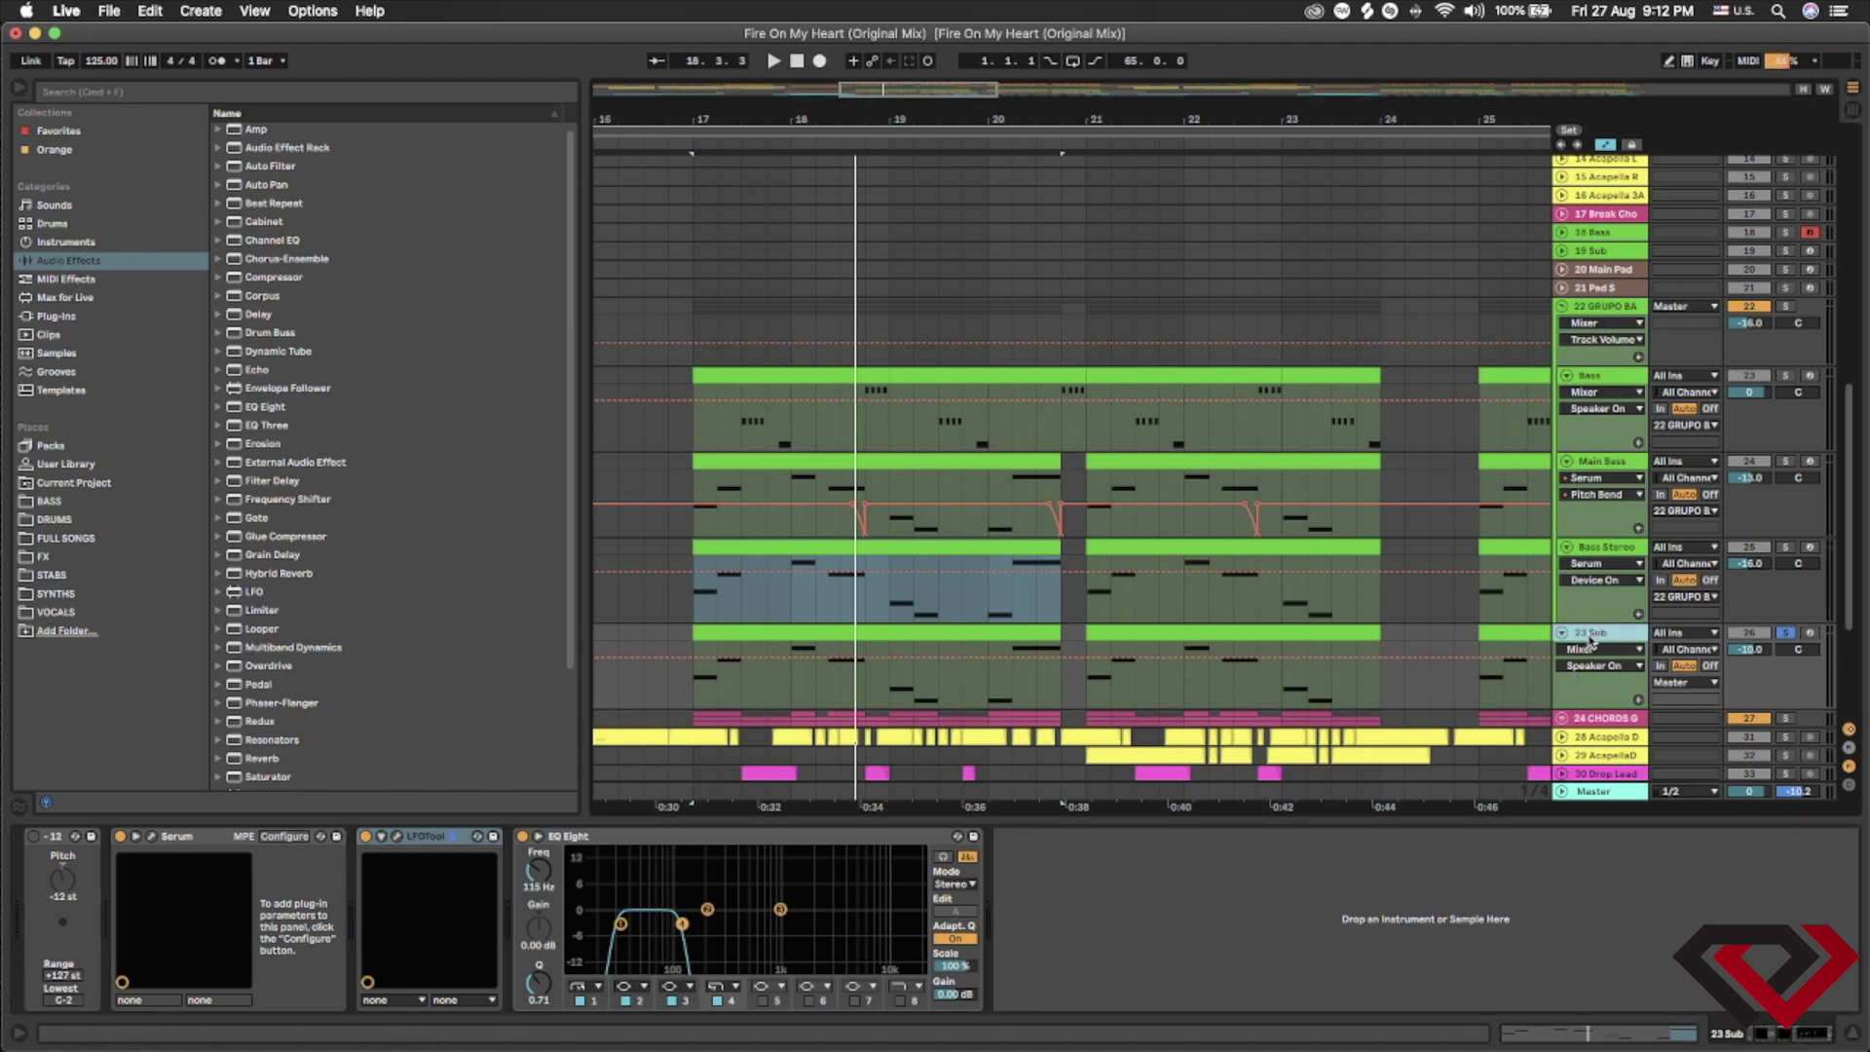
pyautogui.press('space')
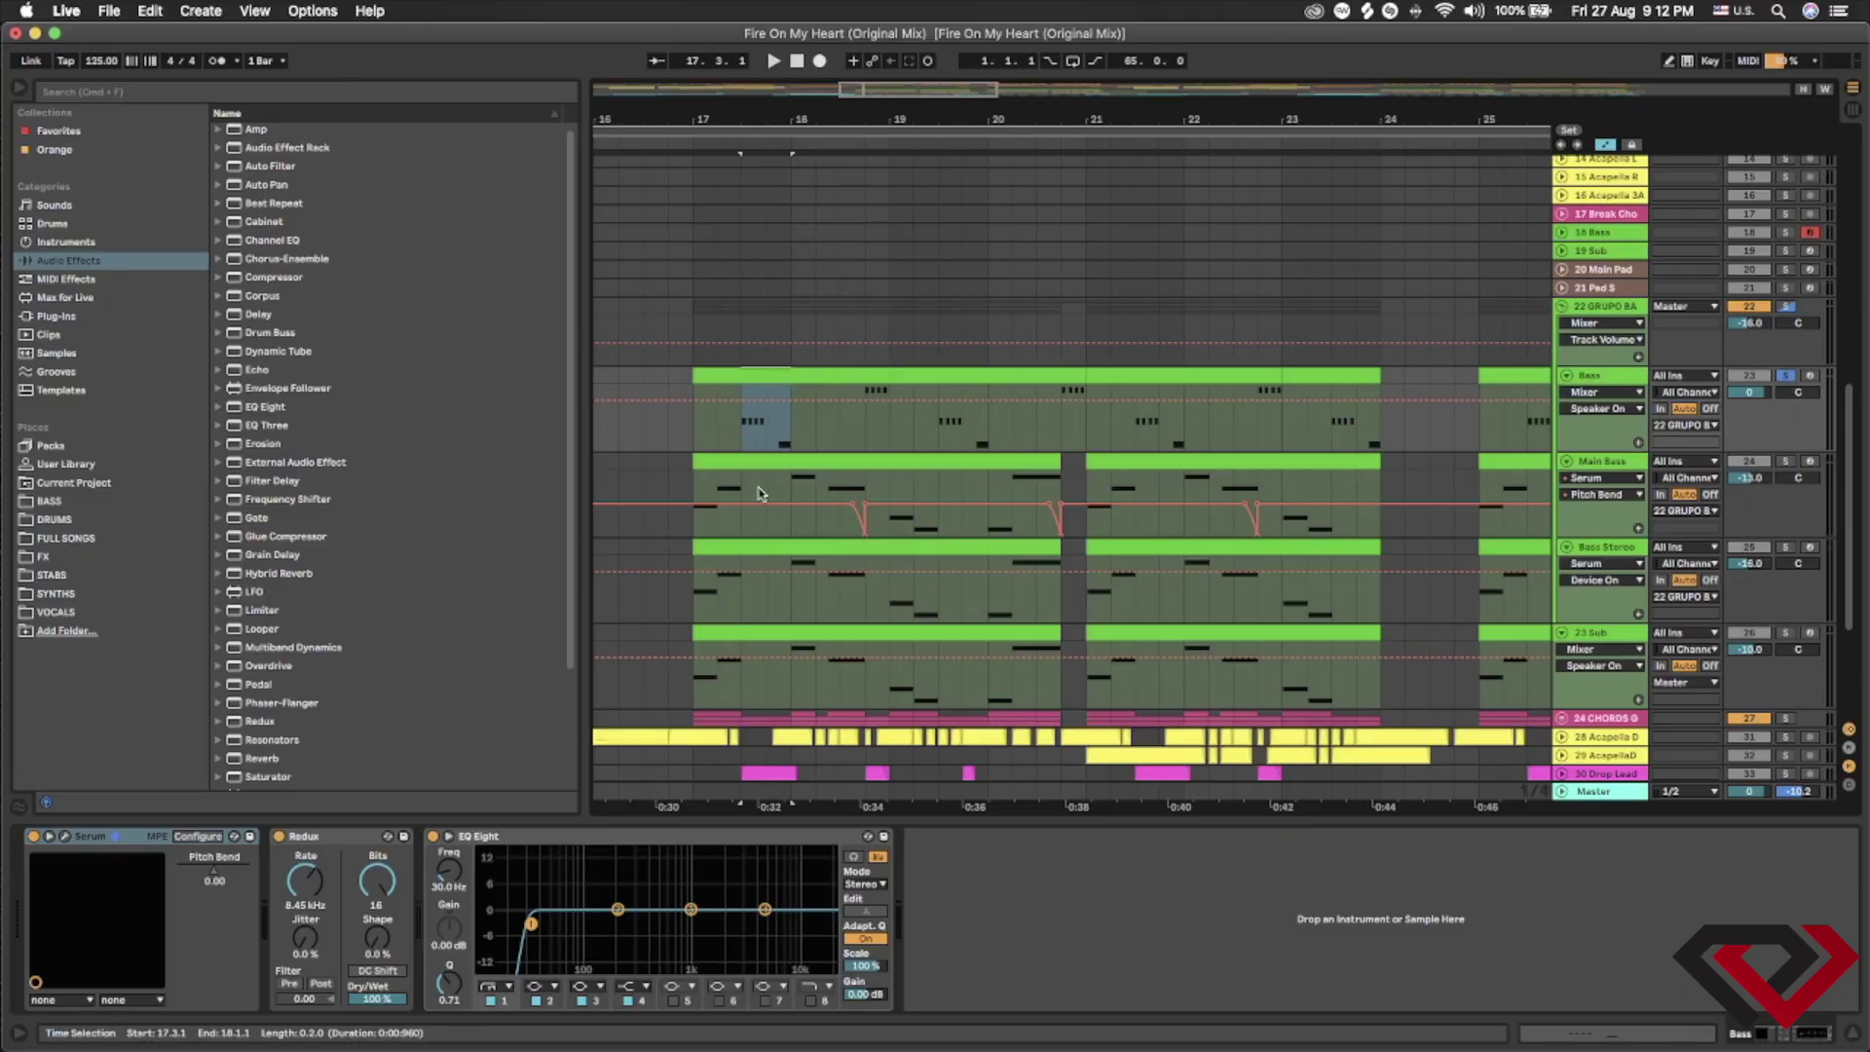
# - Highlight 17.3.1 to 18.1.1 across Main Bass, Bass Stereo and 23 Sub, and set the start position to 17.3.1 on the Bass track
pyautogui.moveTo(746, 694); pyautogui.dragTo(791, 491)
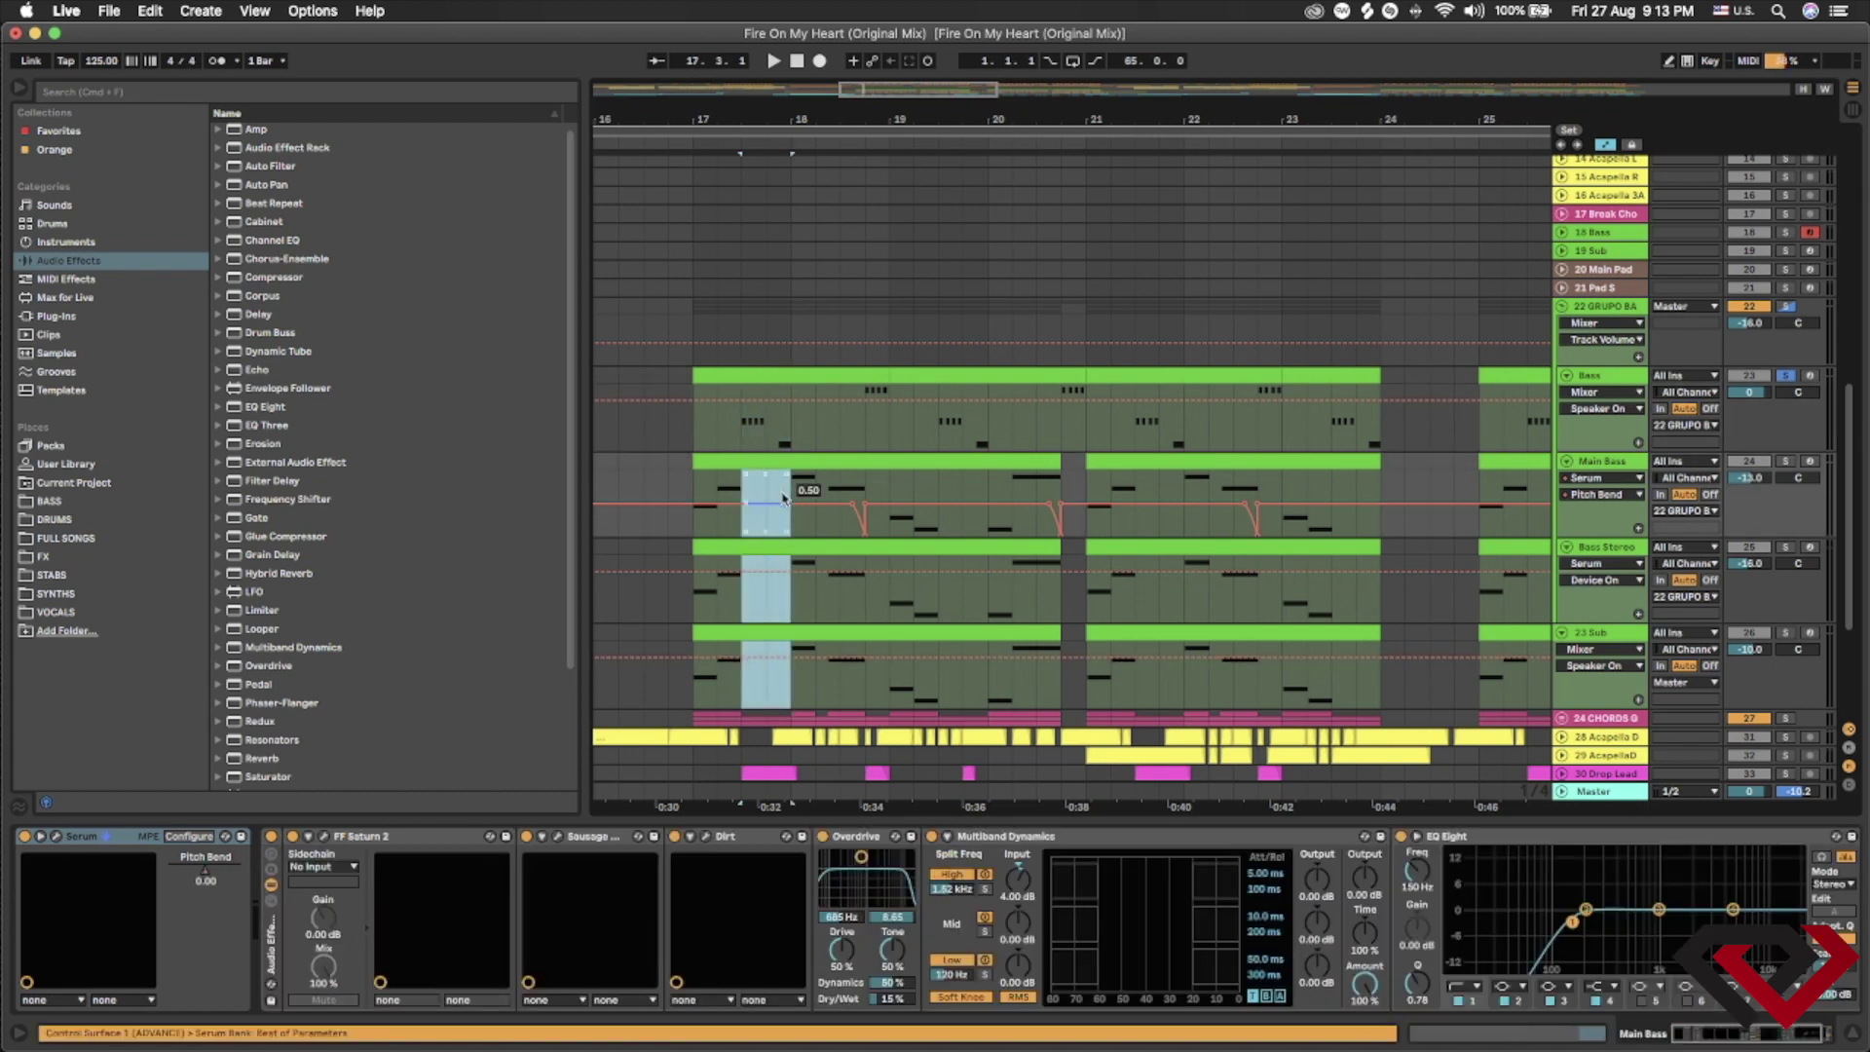
pyautogui.click(741, 433)
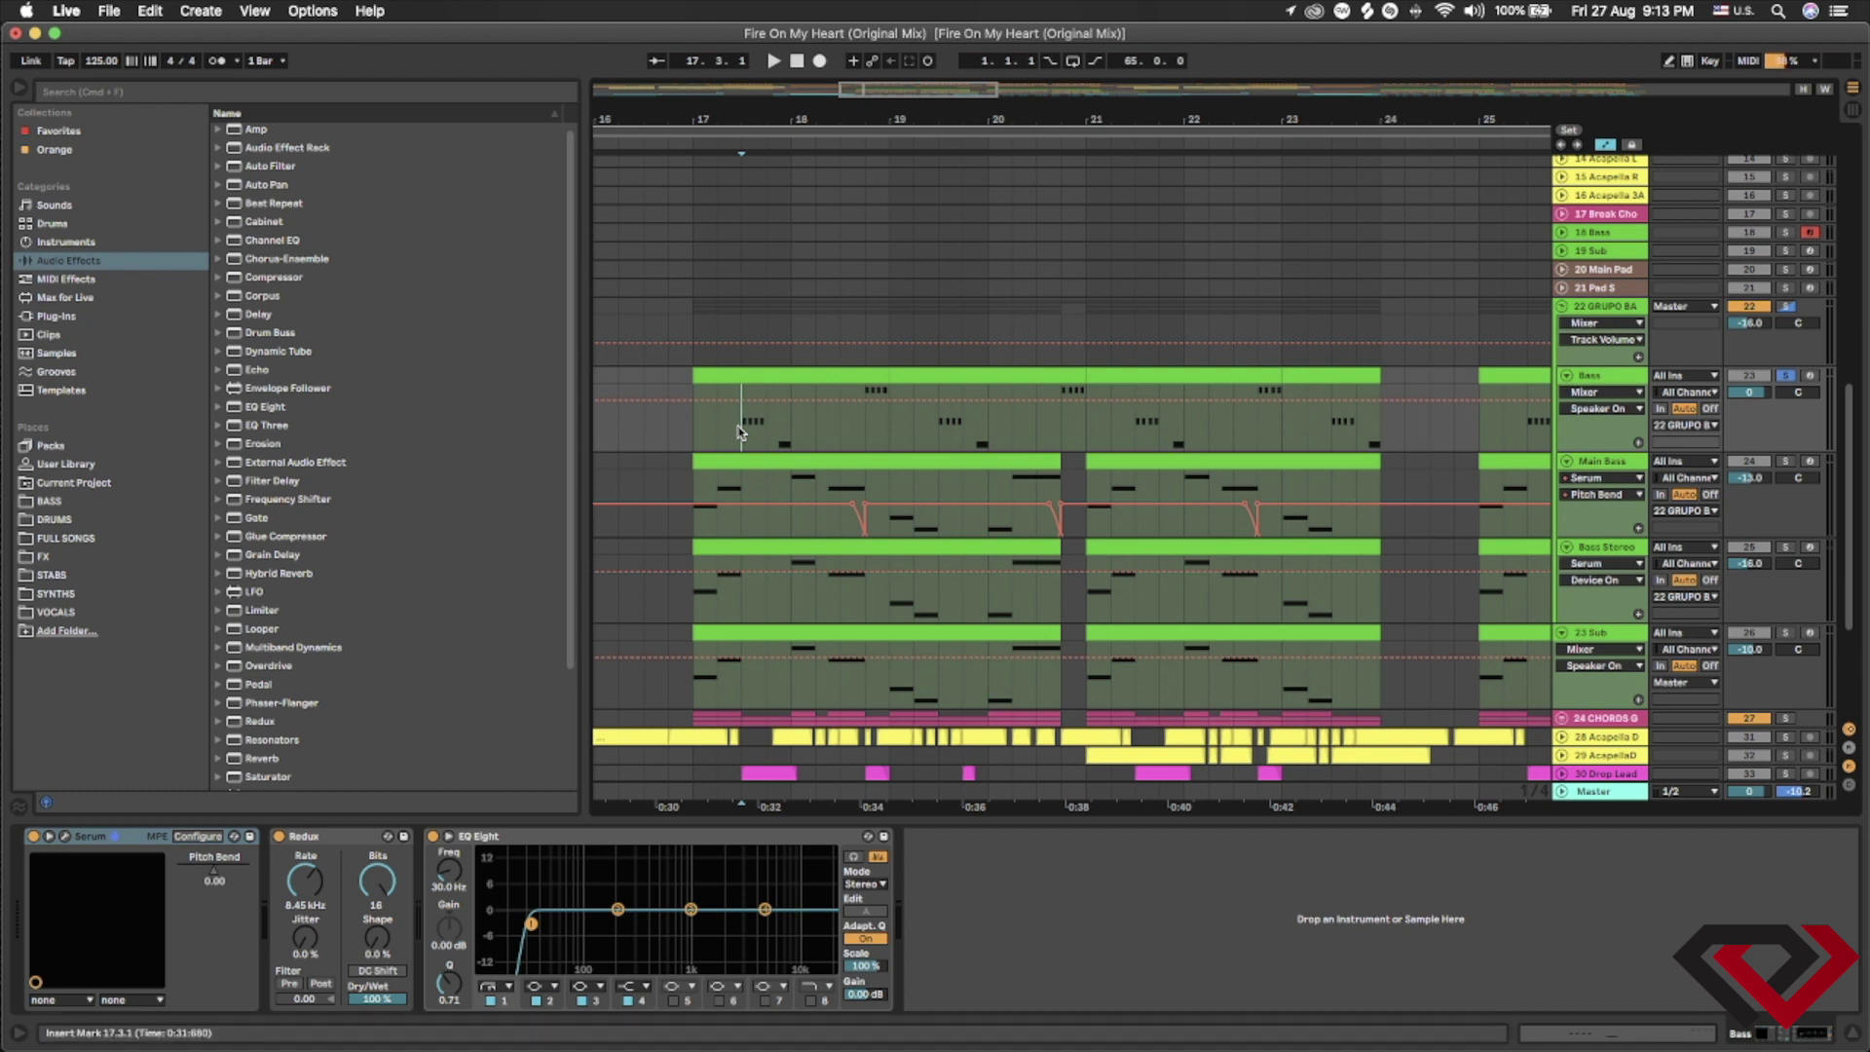
# - Select the Bass track and play it soloed from 17.3.1
pyautogui.click(1605, 380)
pyautogui.press('space')
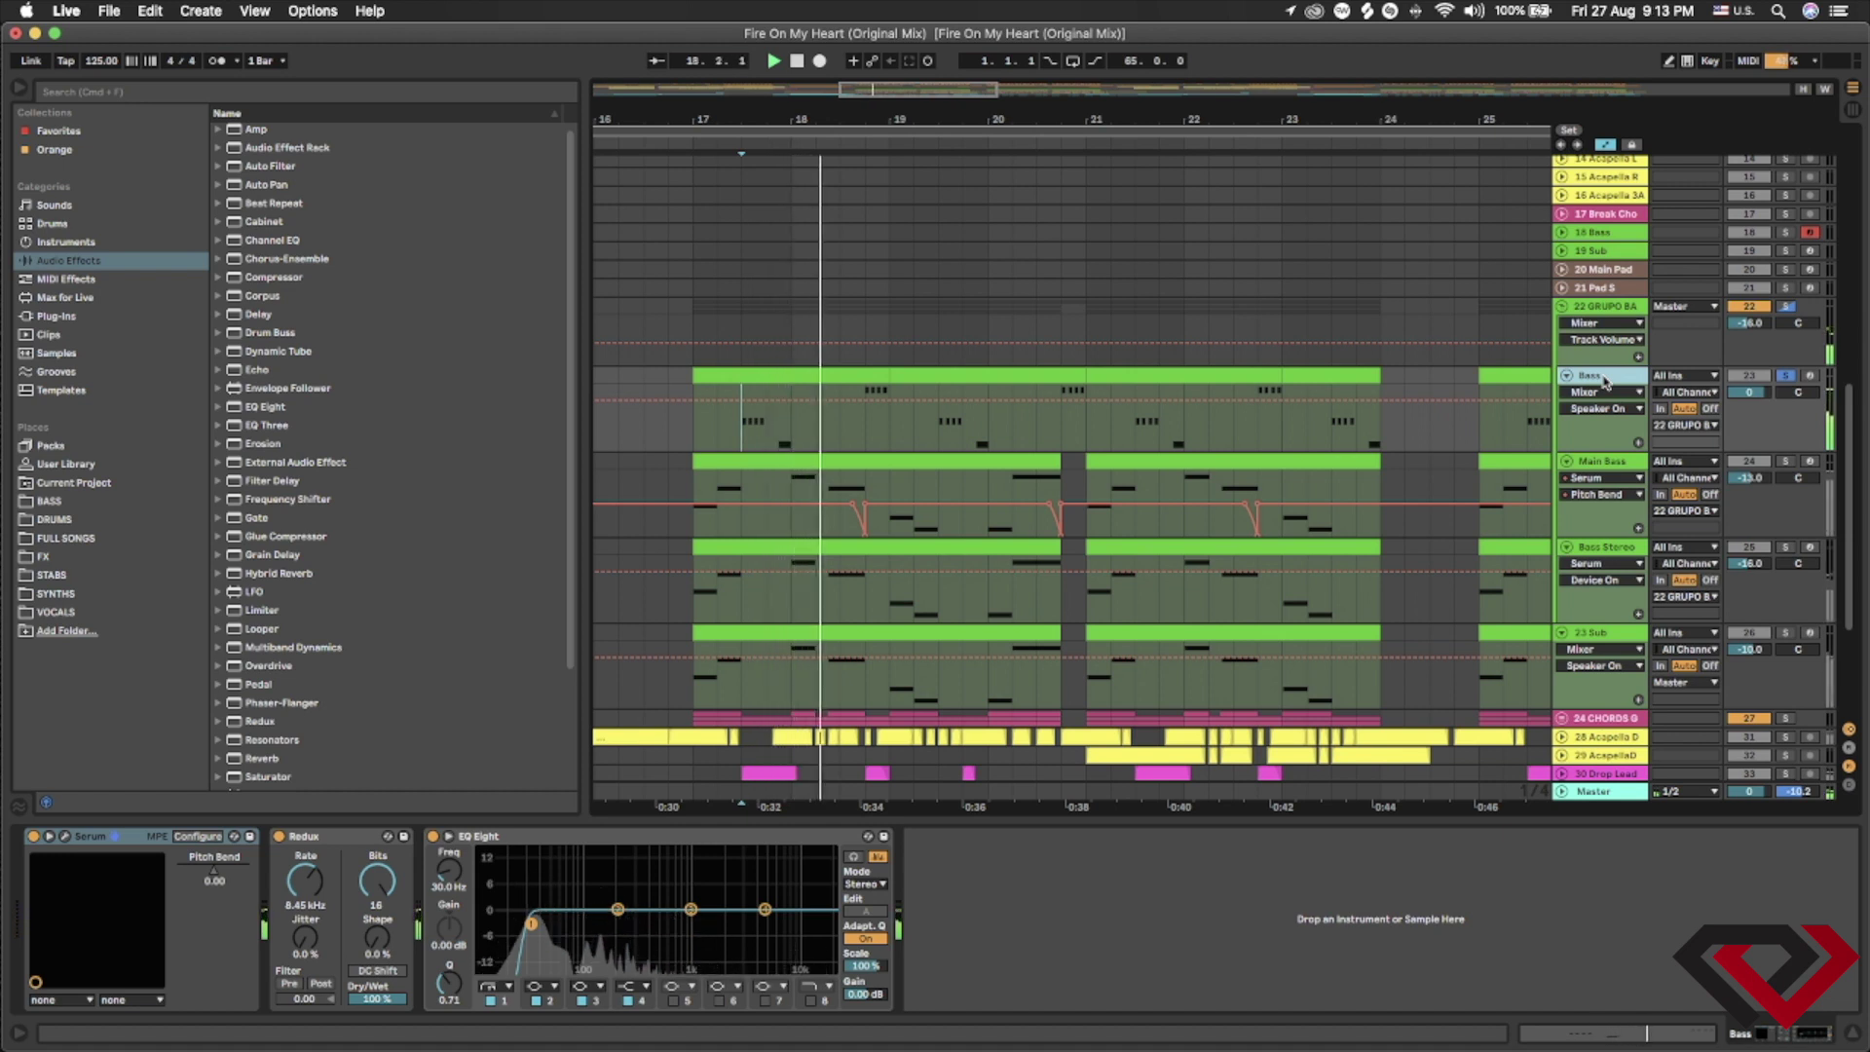
pyautogui.press('space')
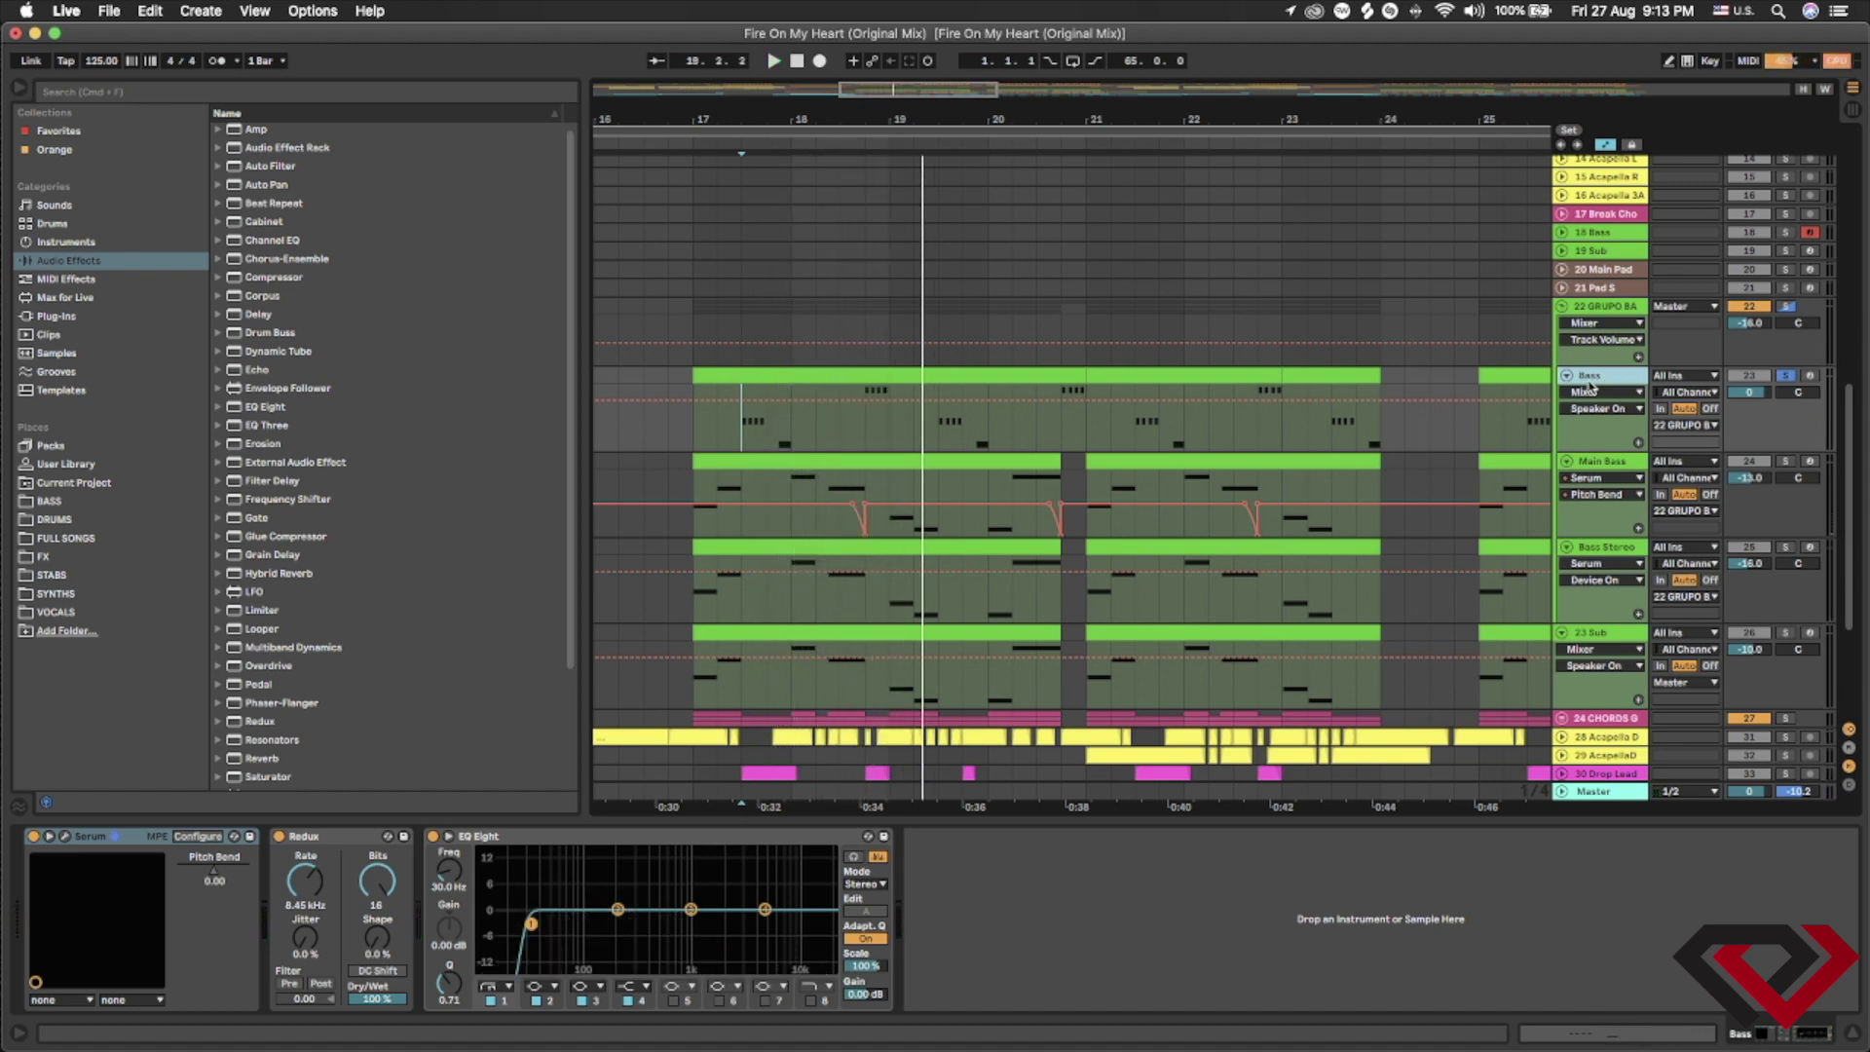
# - Examine the 22 bass group's Ozone 8 Dynamics, Utility and first FF Saturn 2, and play the soloed group from 17.1.1
pyautogui.click(1613, 549)
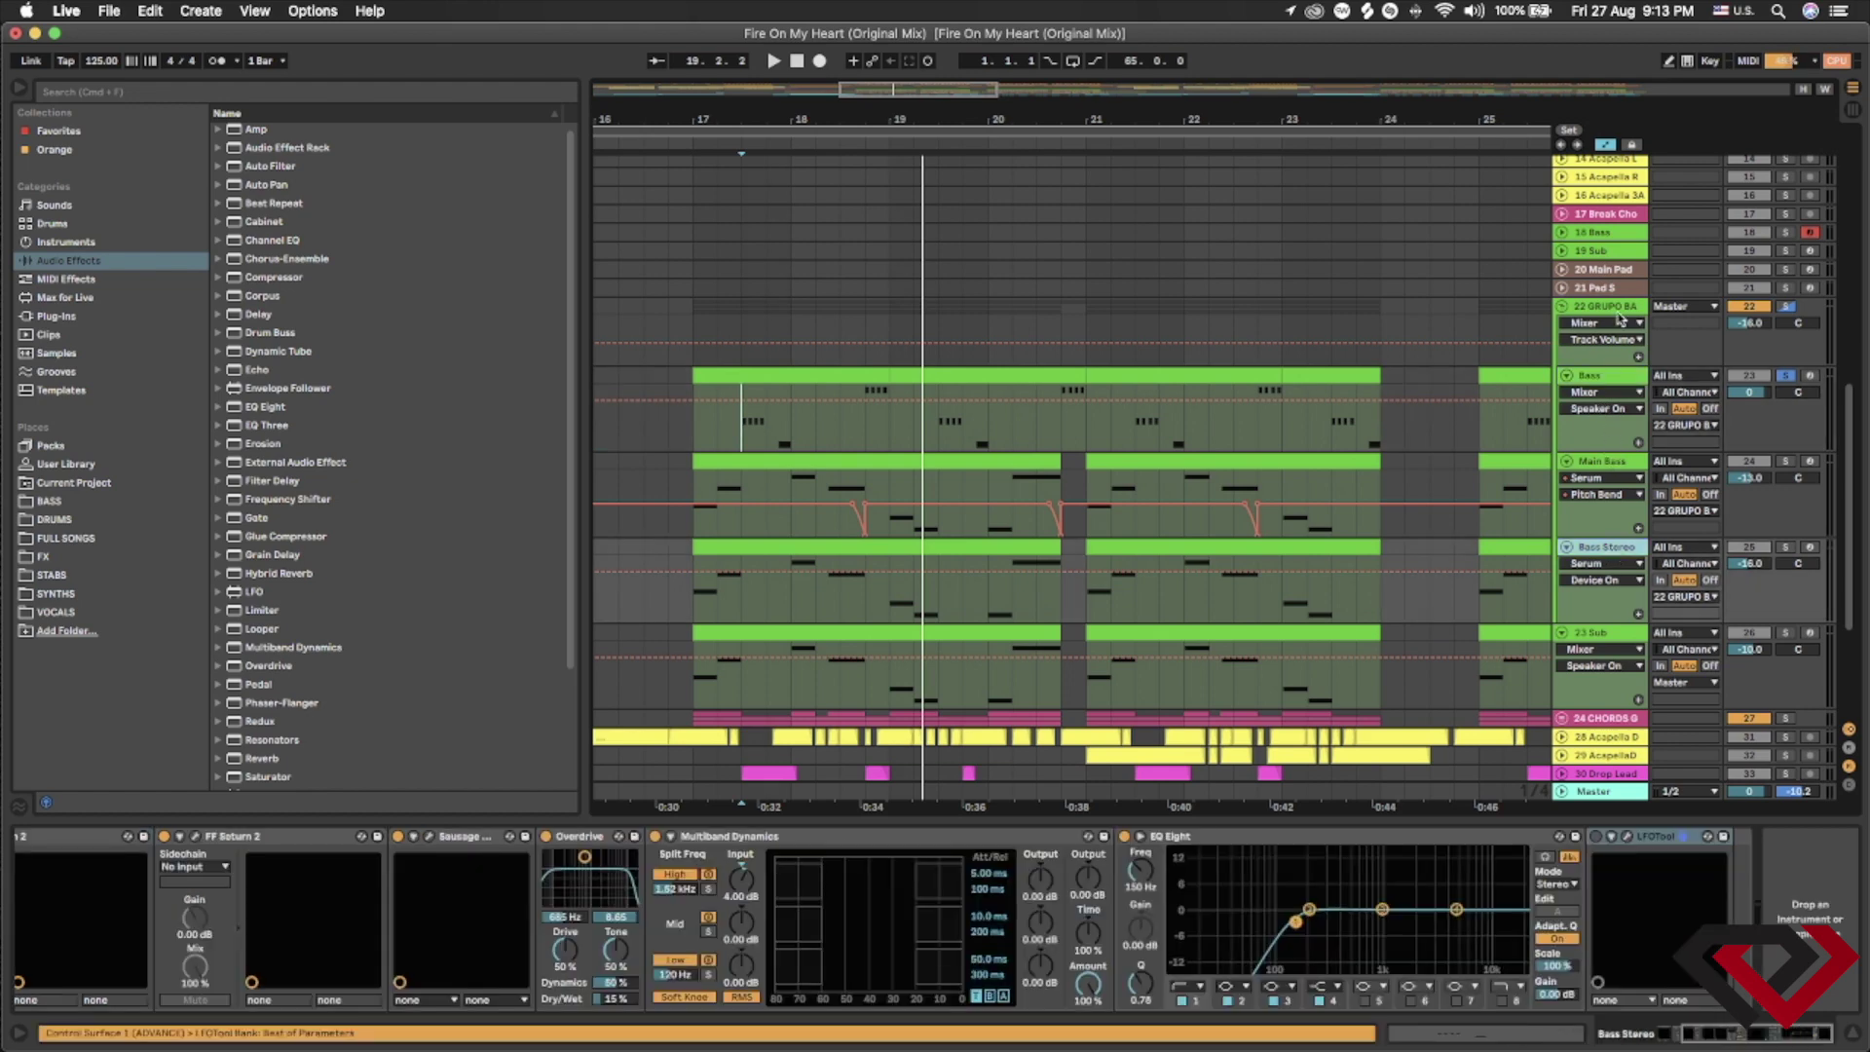
pyautogui.click(1617, 307)
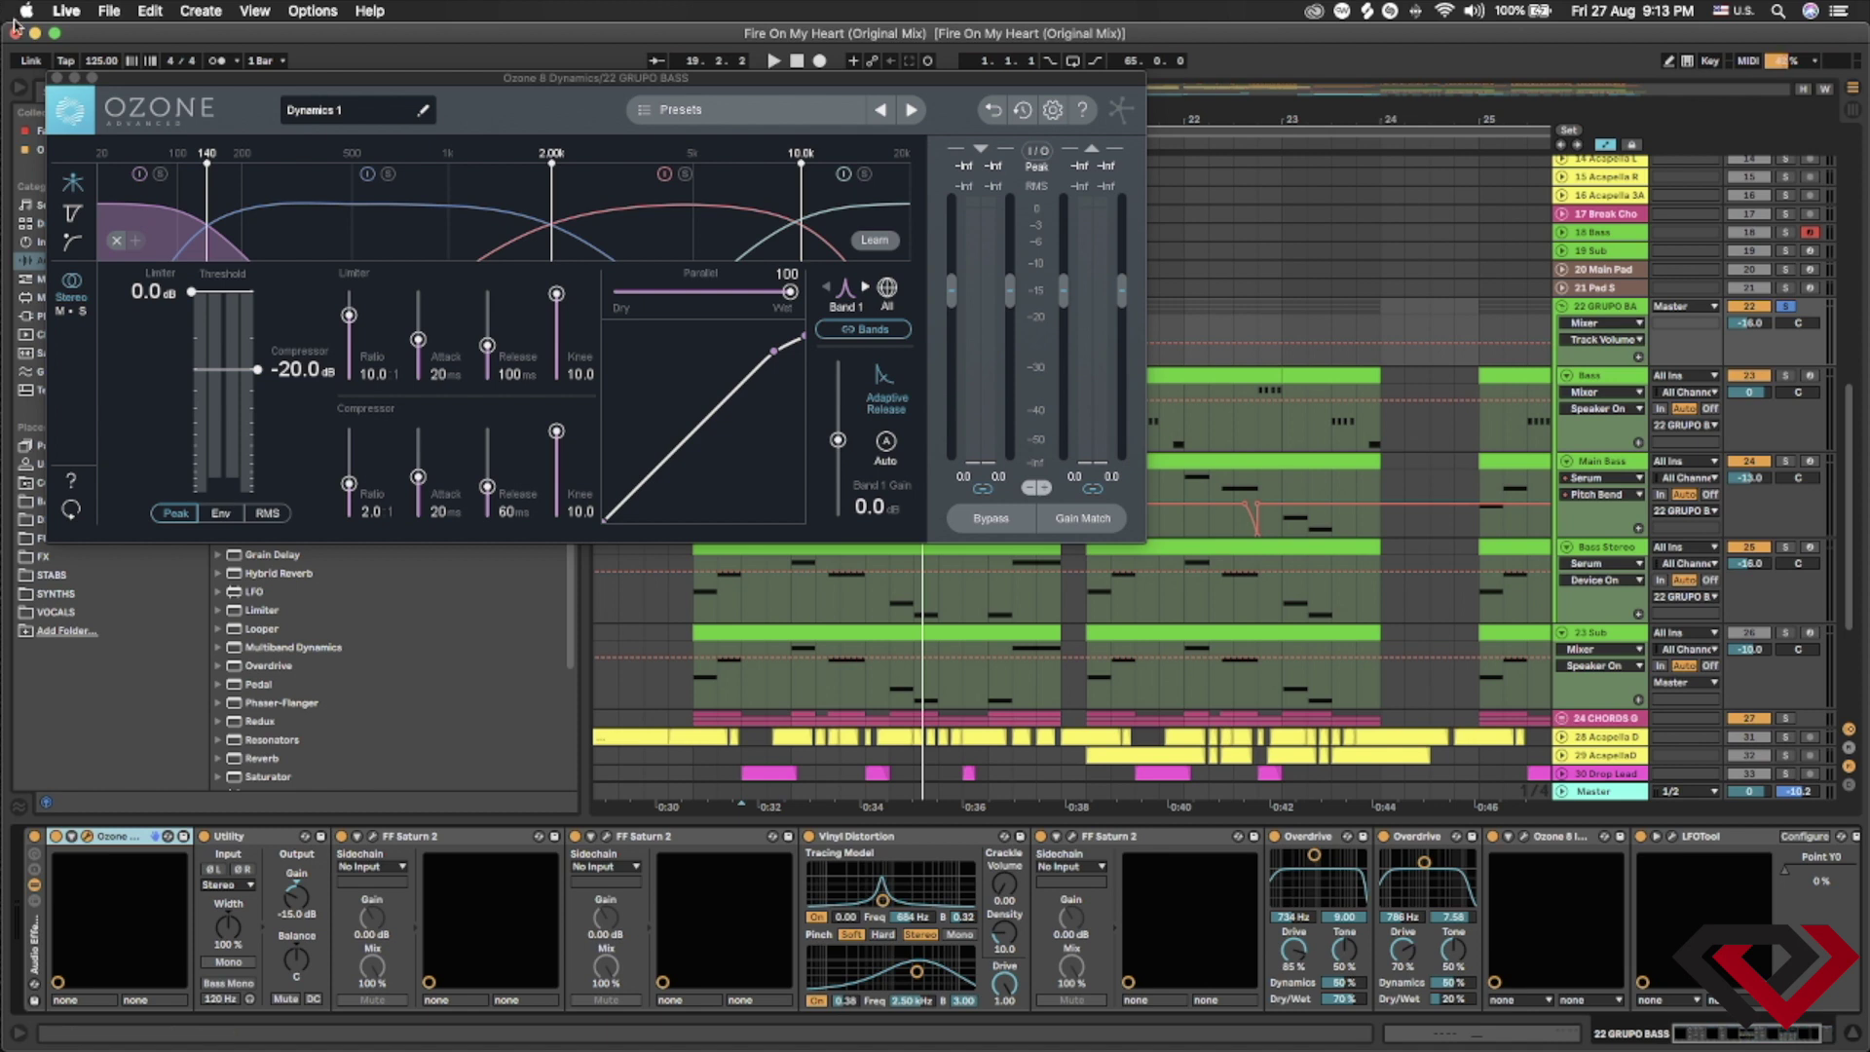
pyautogui.click(56, 77)
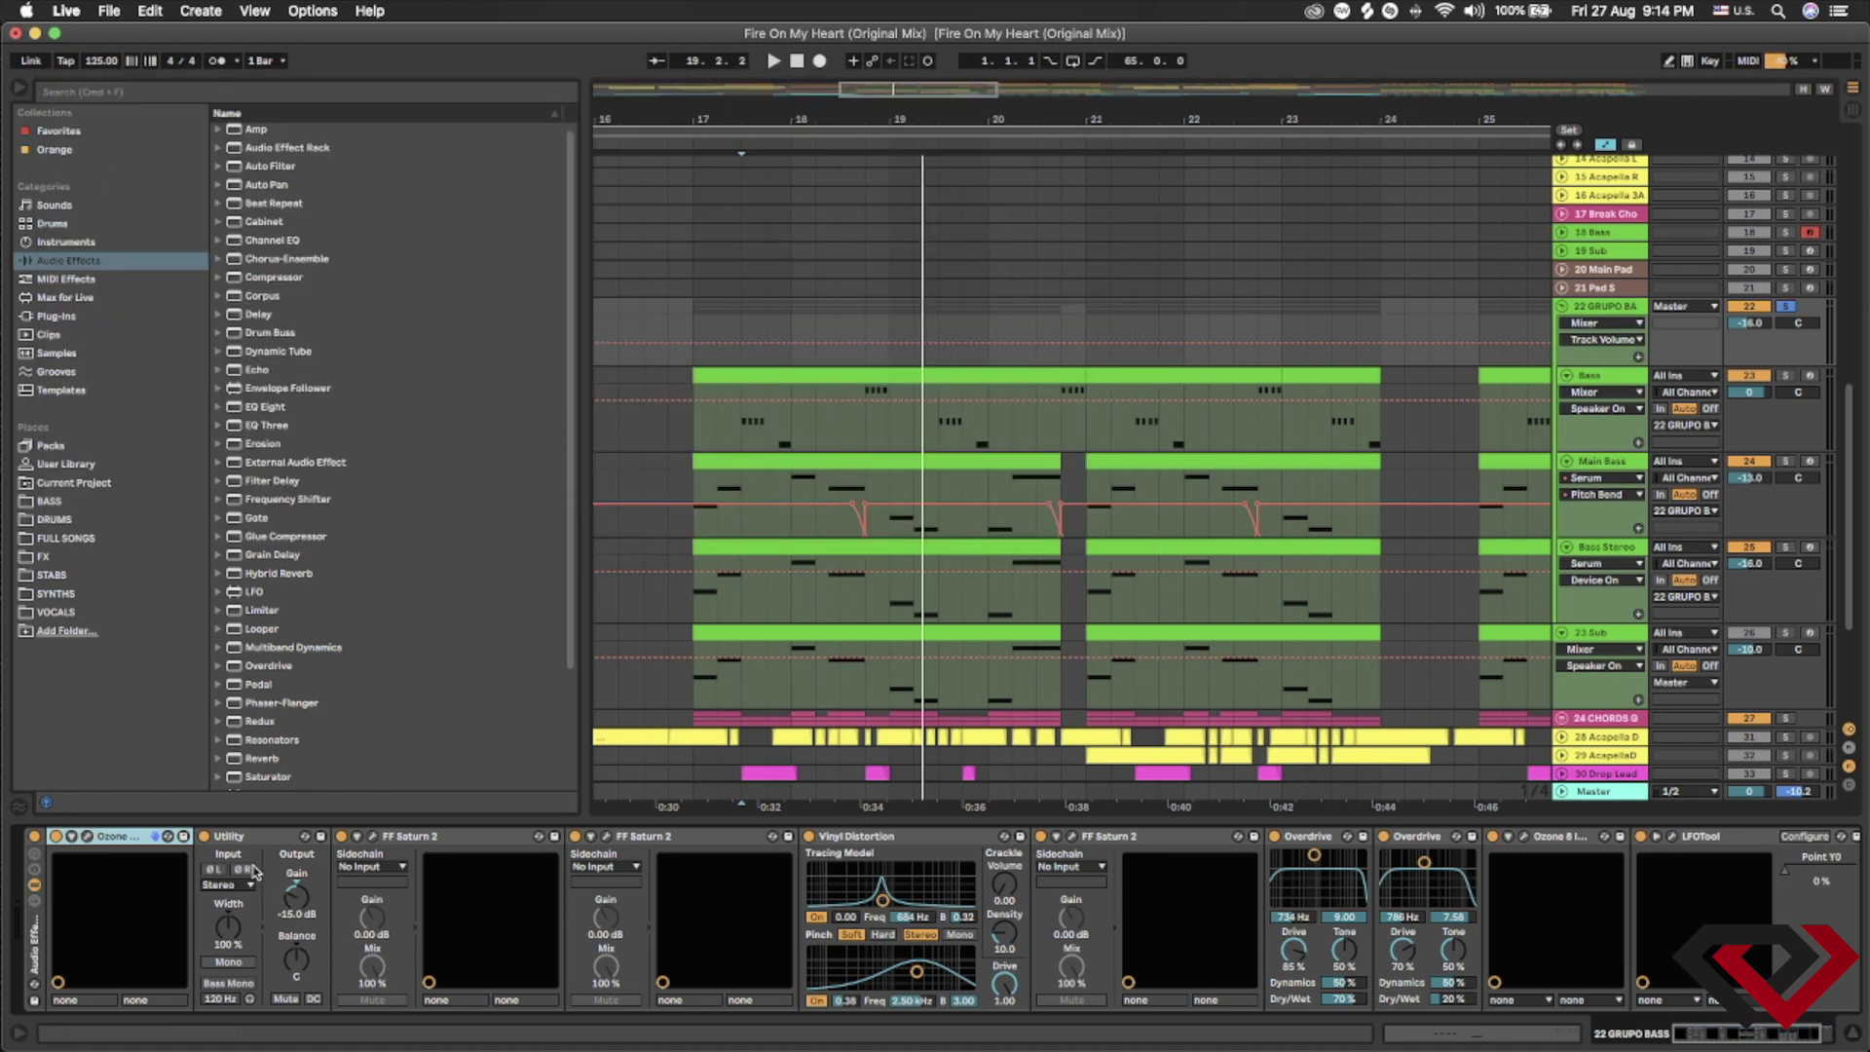
pyautogui.click(277, 835)
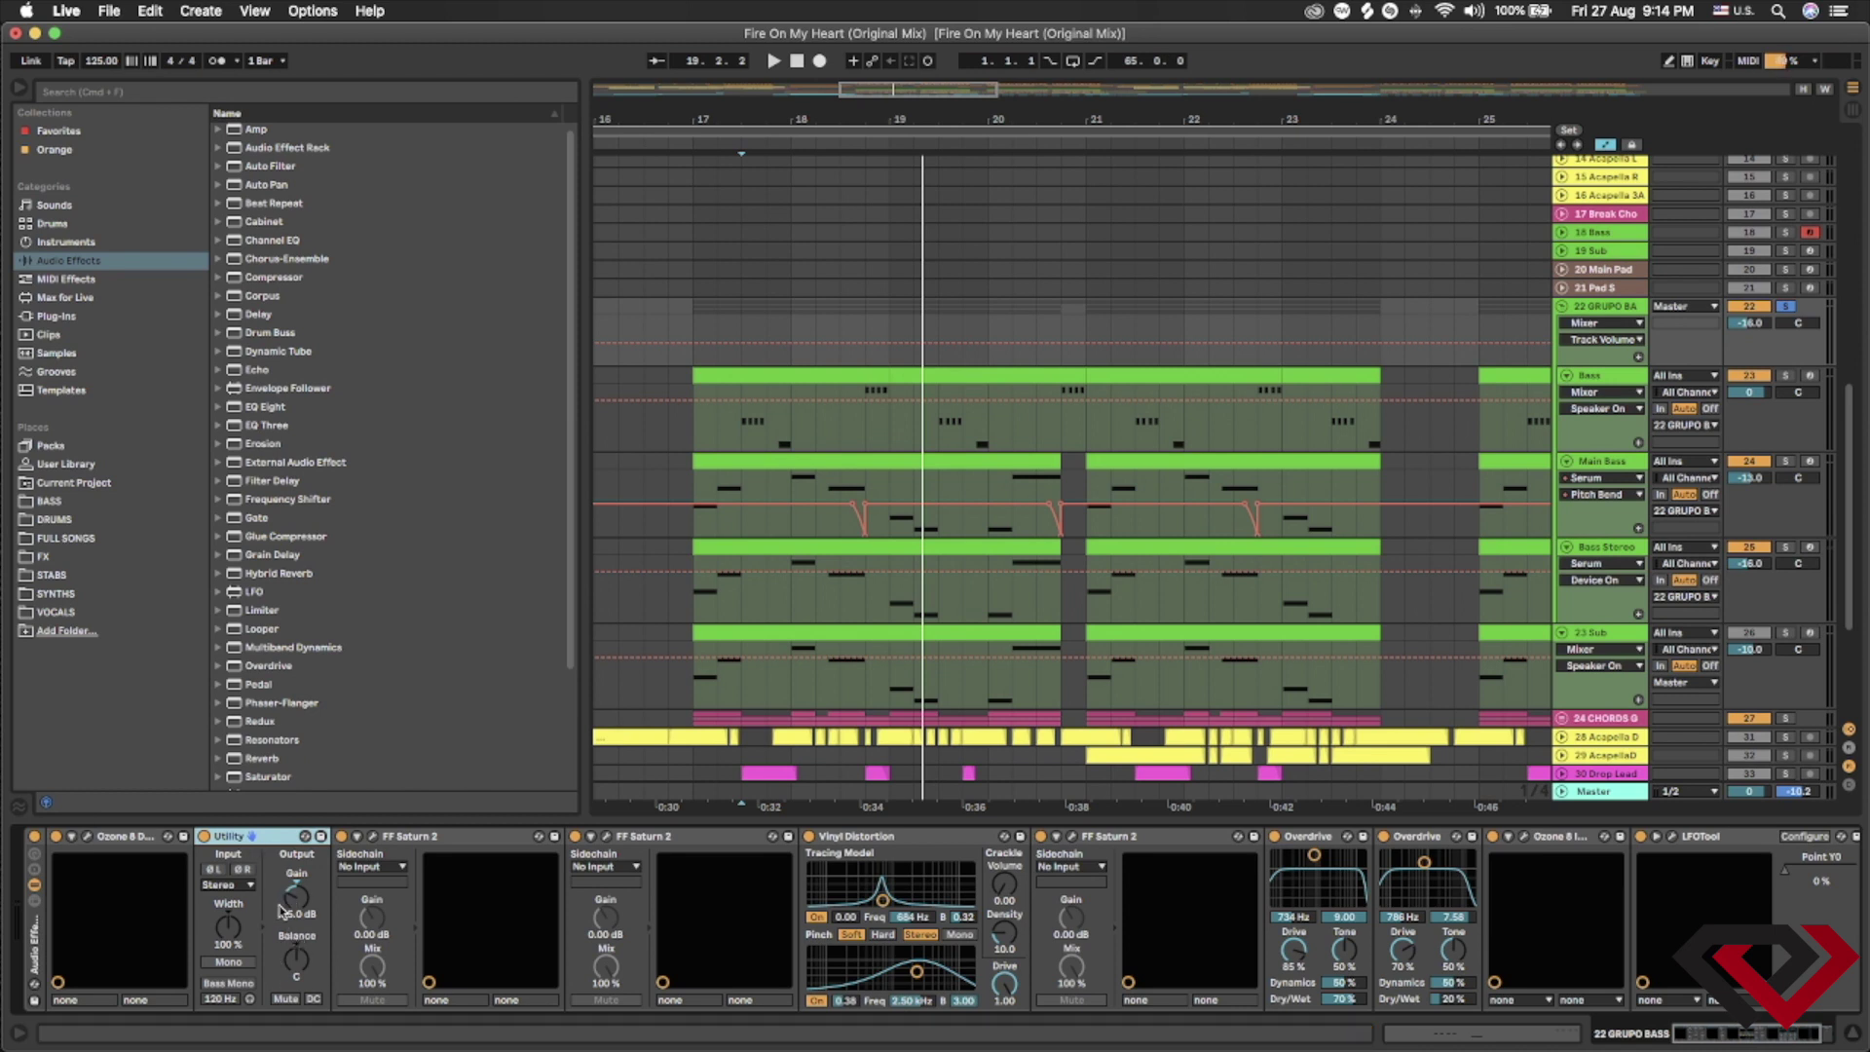
pyautogui.click(454, 839)
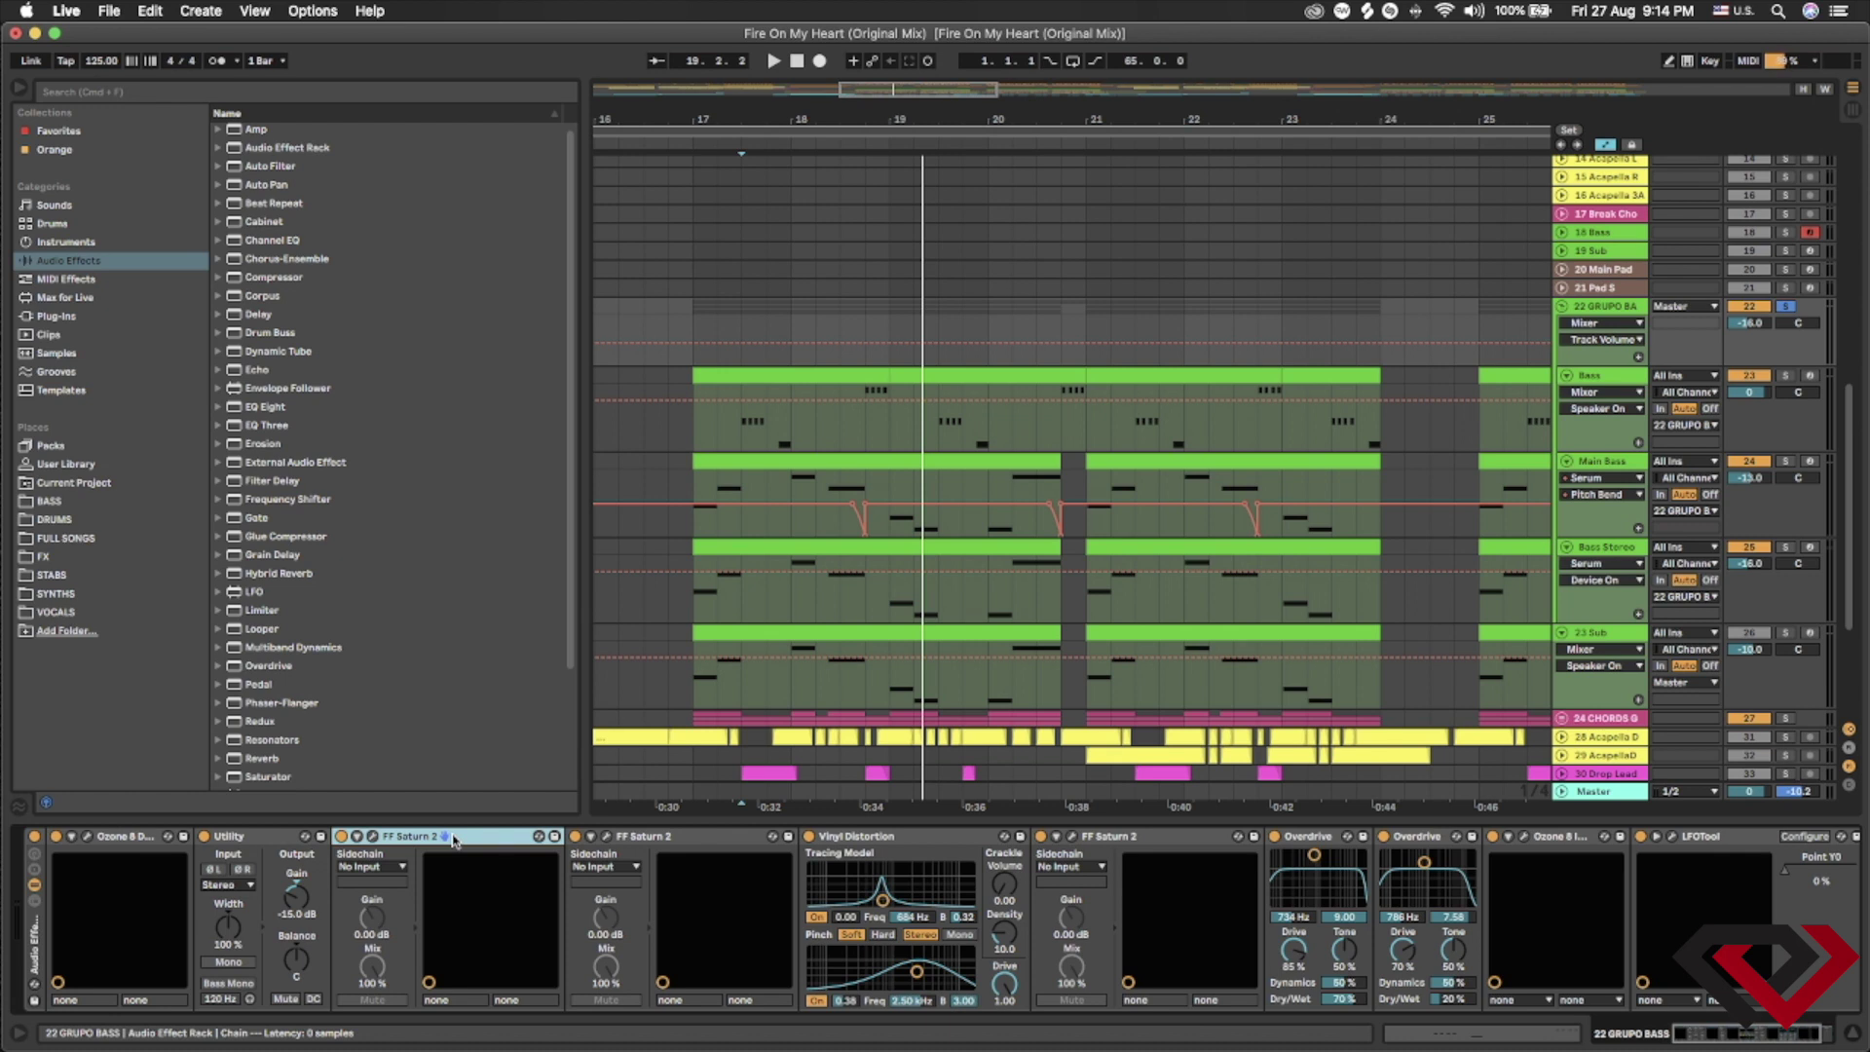
pyautogui.click(688, 479)
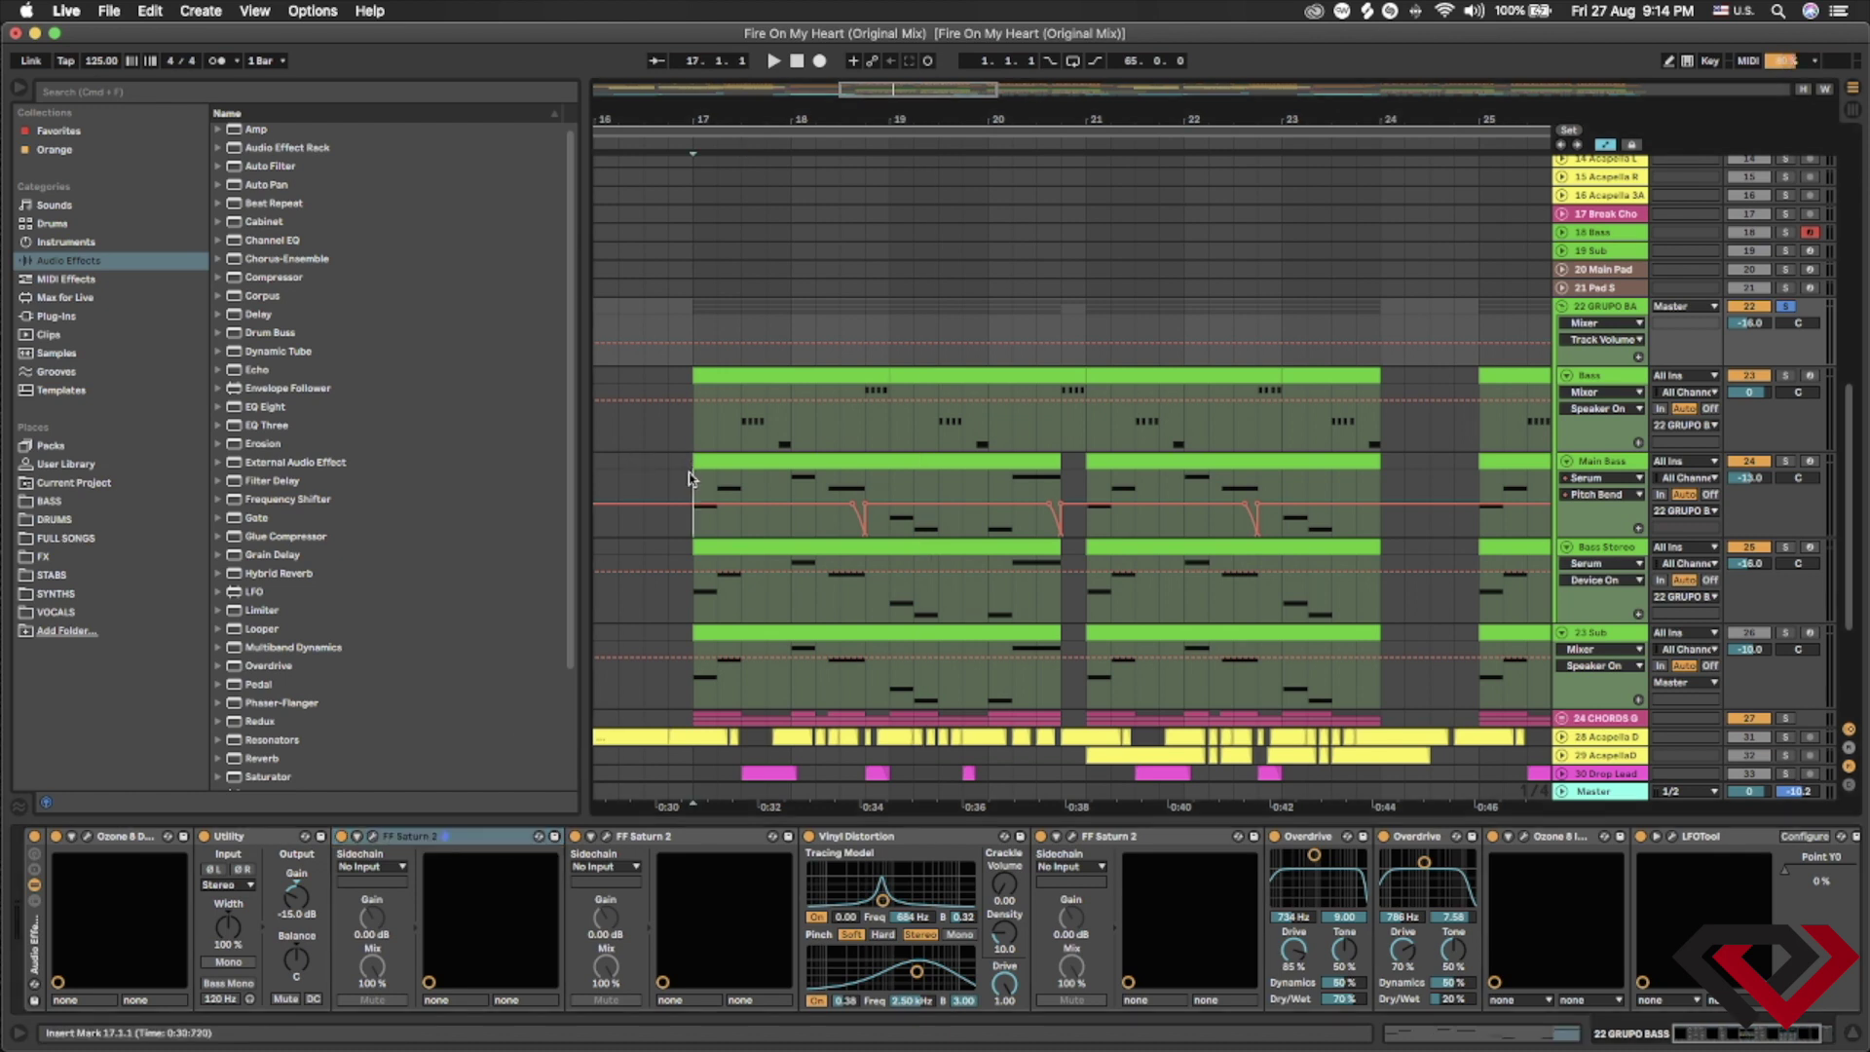
pyautogui.press('space')
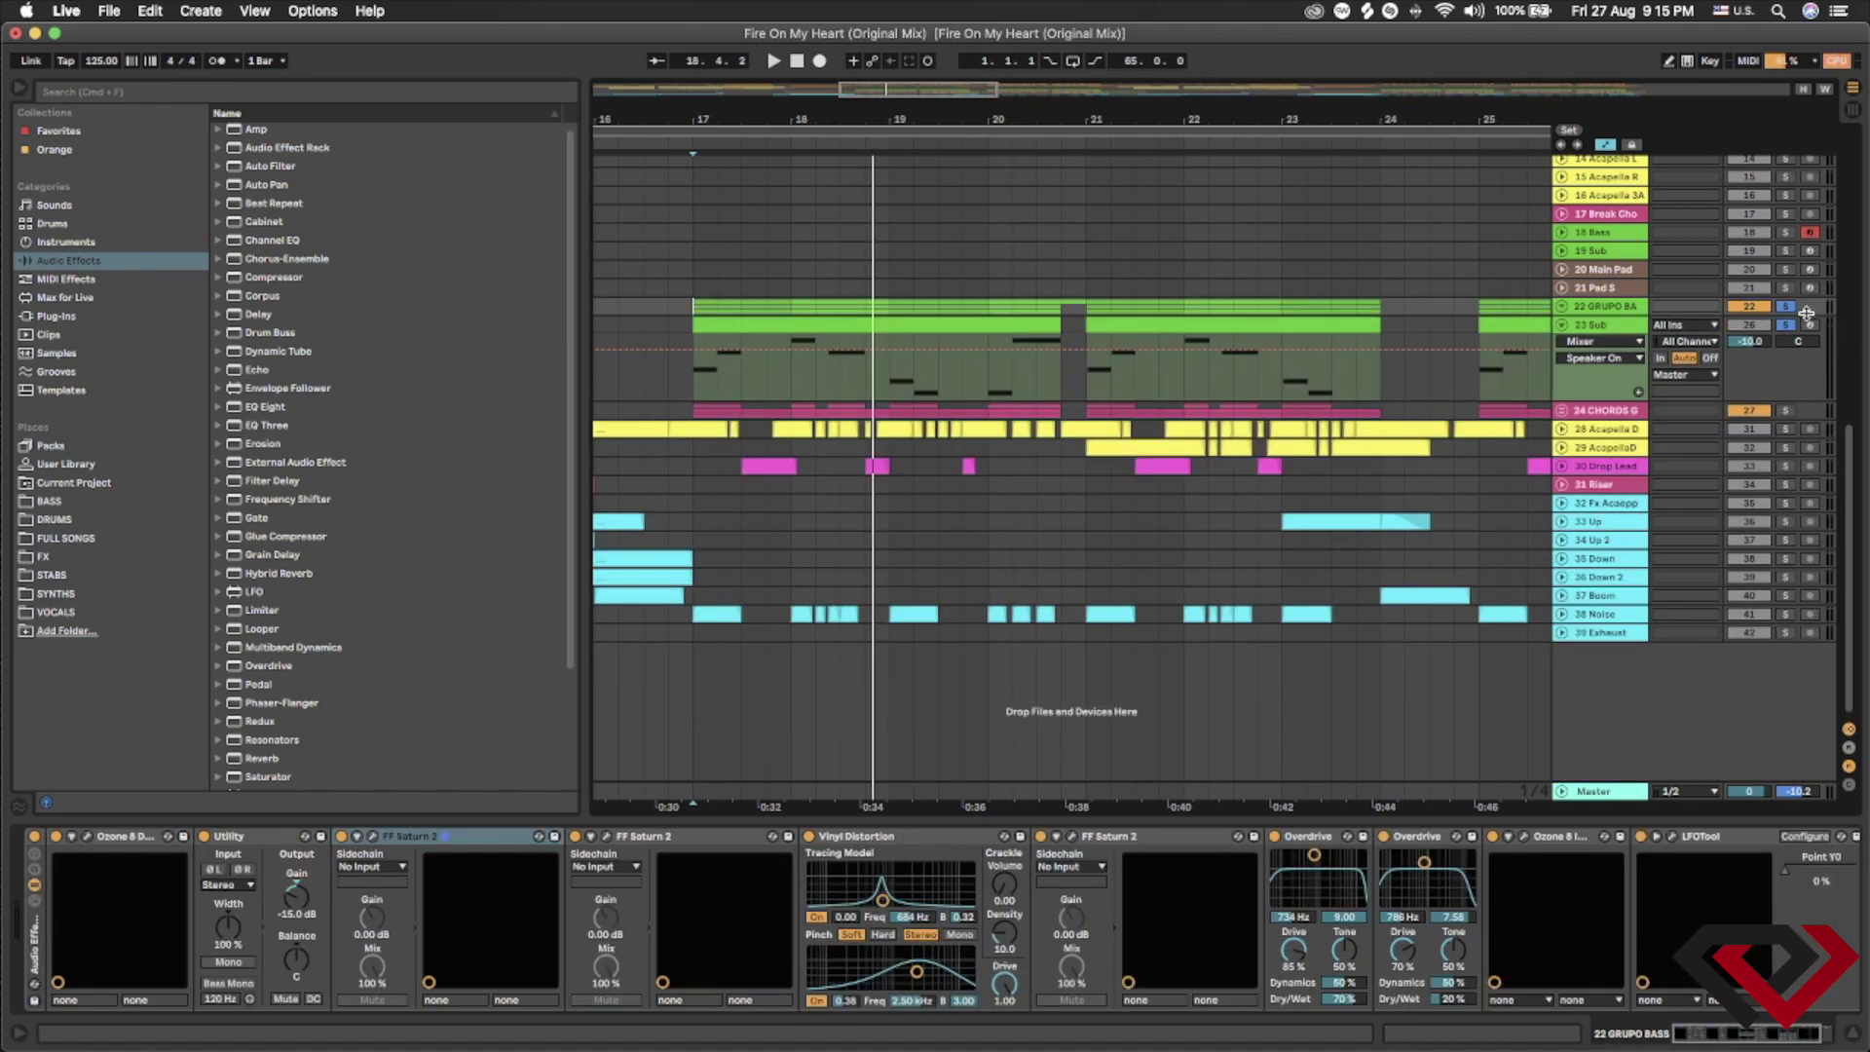
# - Clear the solo on the bass group and 23 Sub, and unfold the 24 Chords group
pyautogui.click(1790, 327)
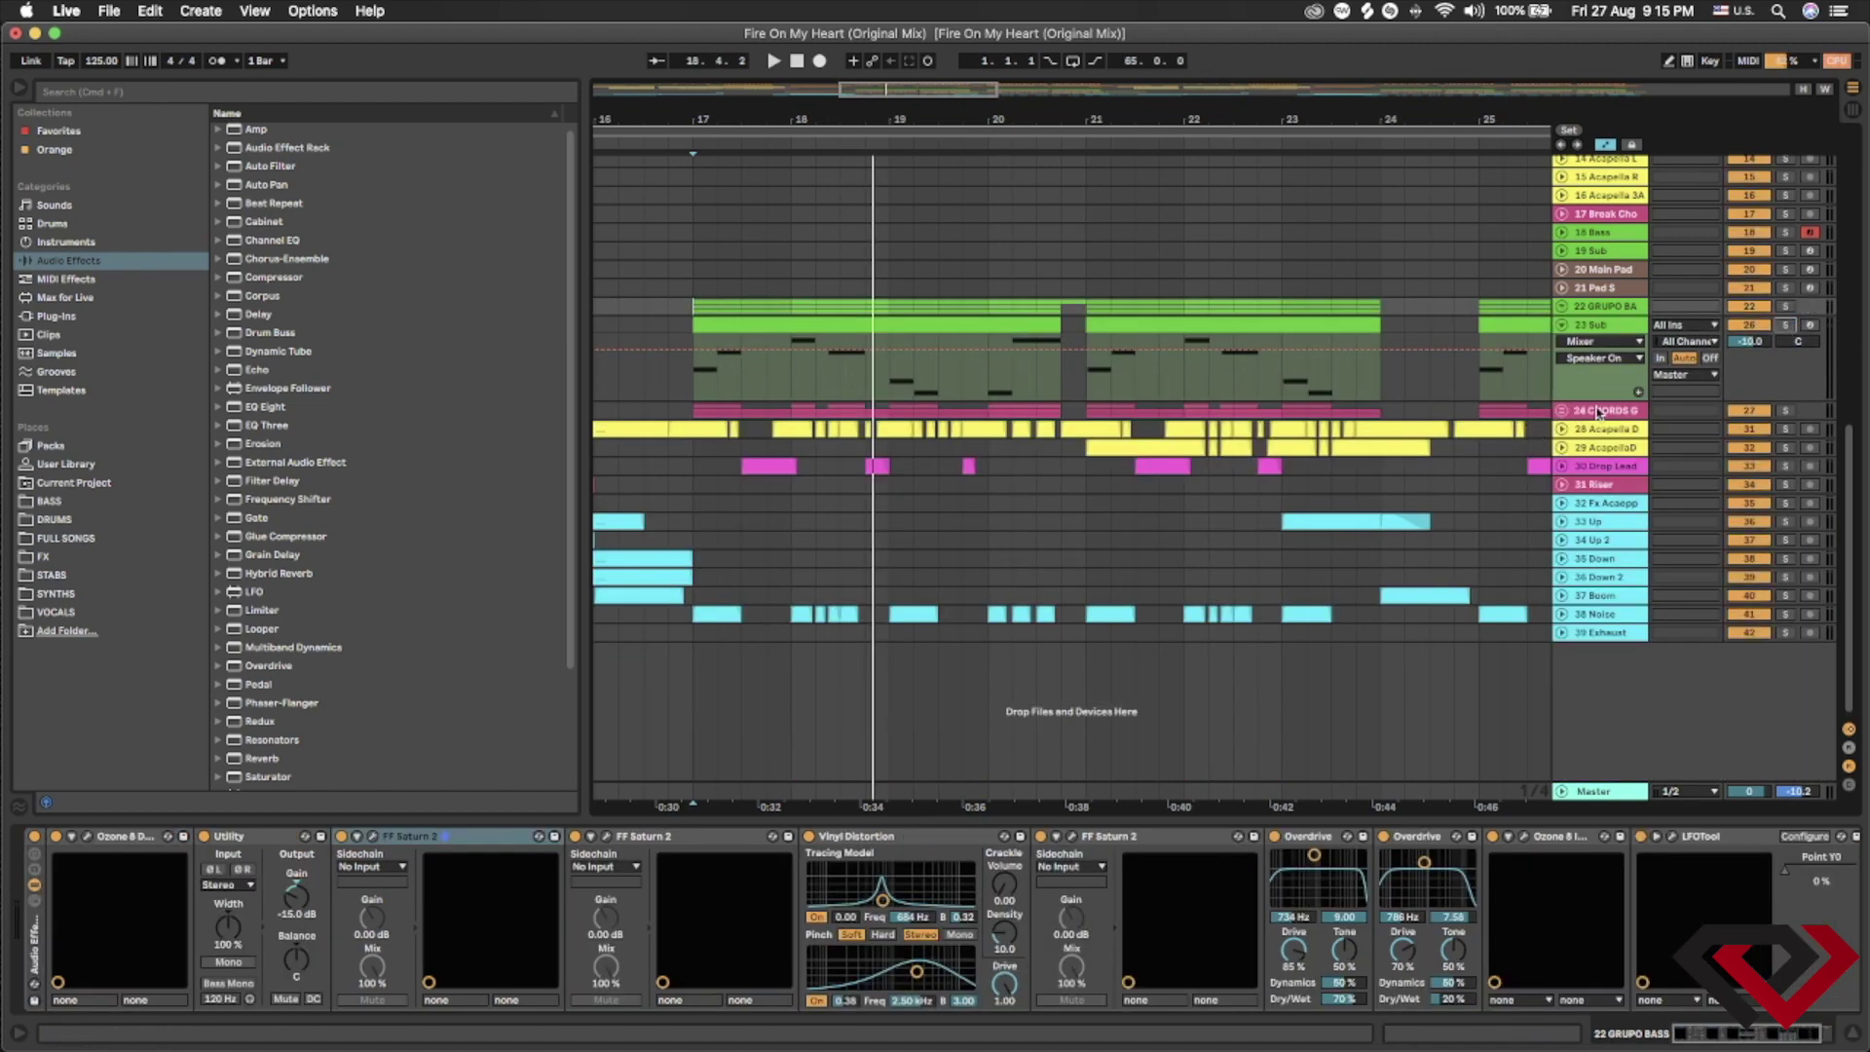
pyautogui.click(1561, 411)
pyautogui.scroll(-3, 1617, 536)
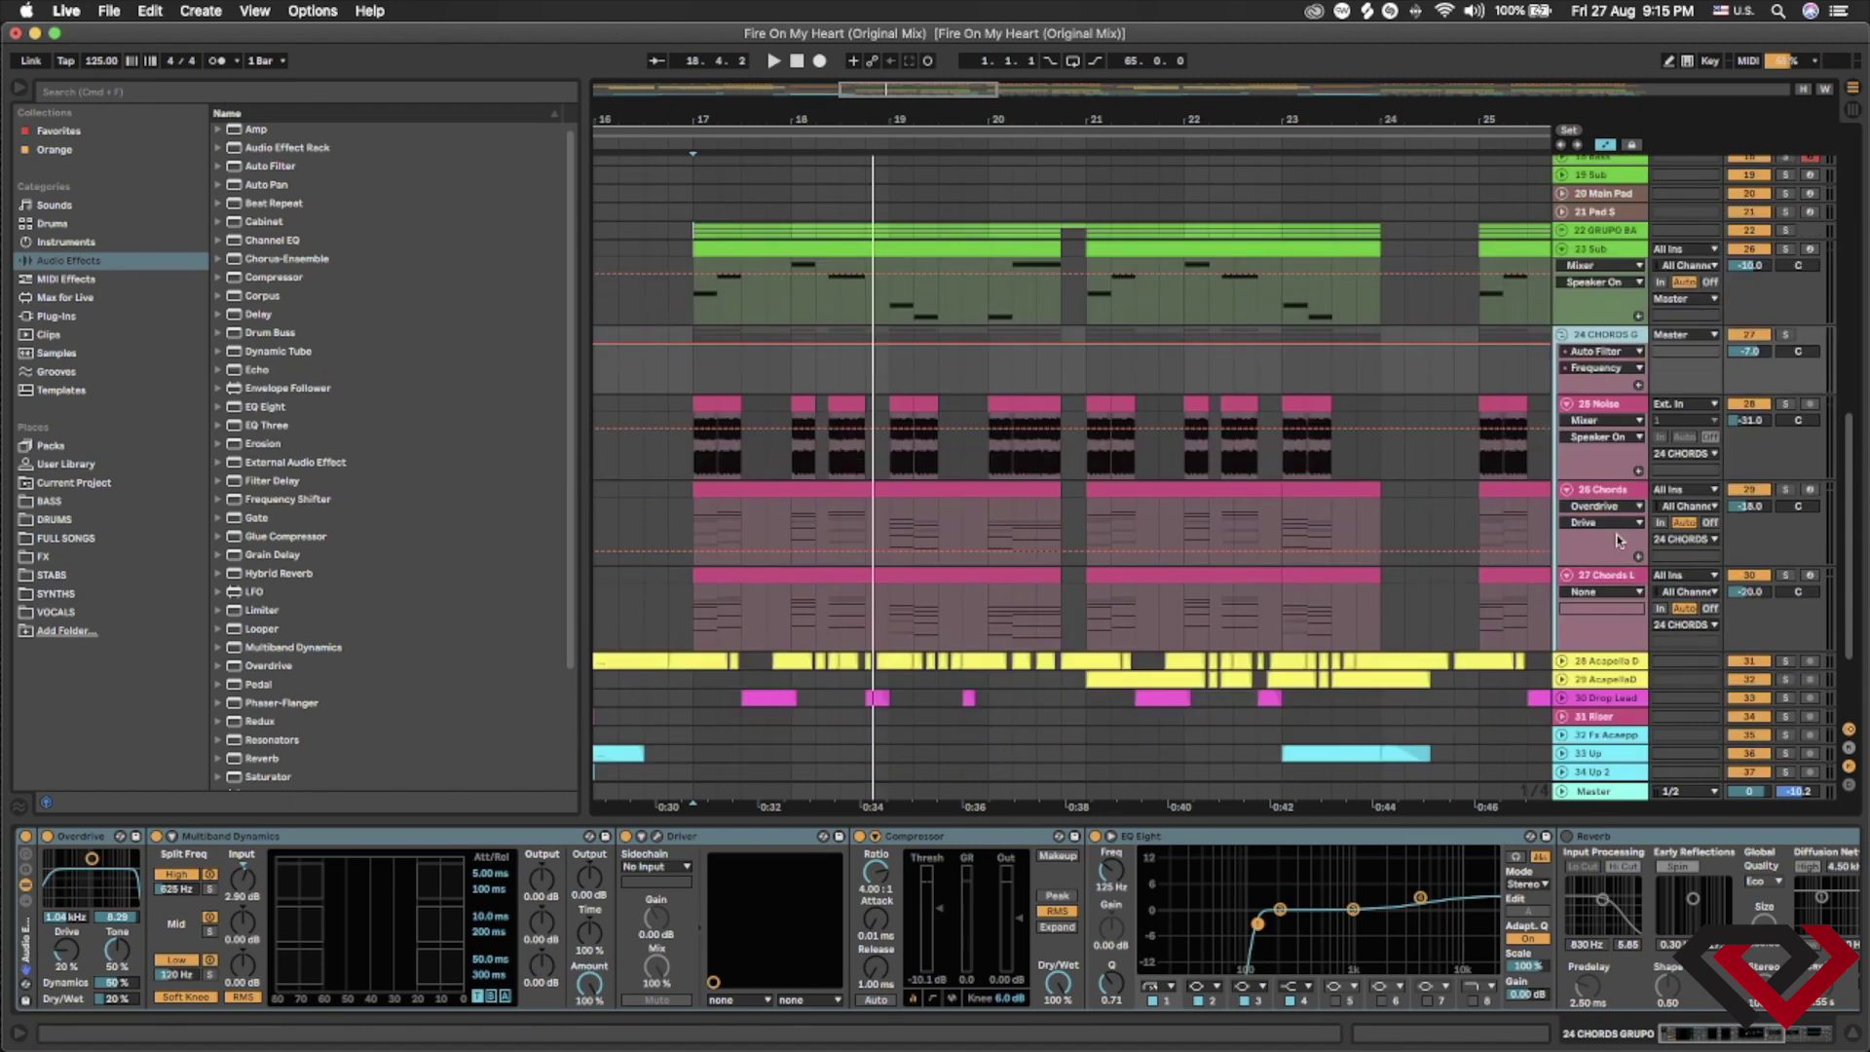
# - Solo the 25 Noise track and play it from 17.1.1
pyautogui.click(1600, 401)
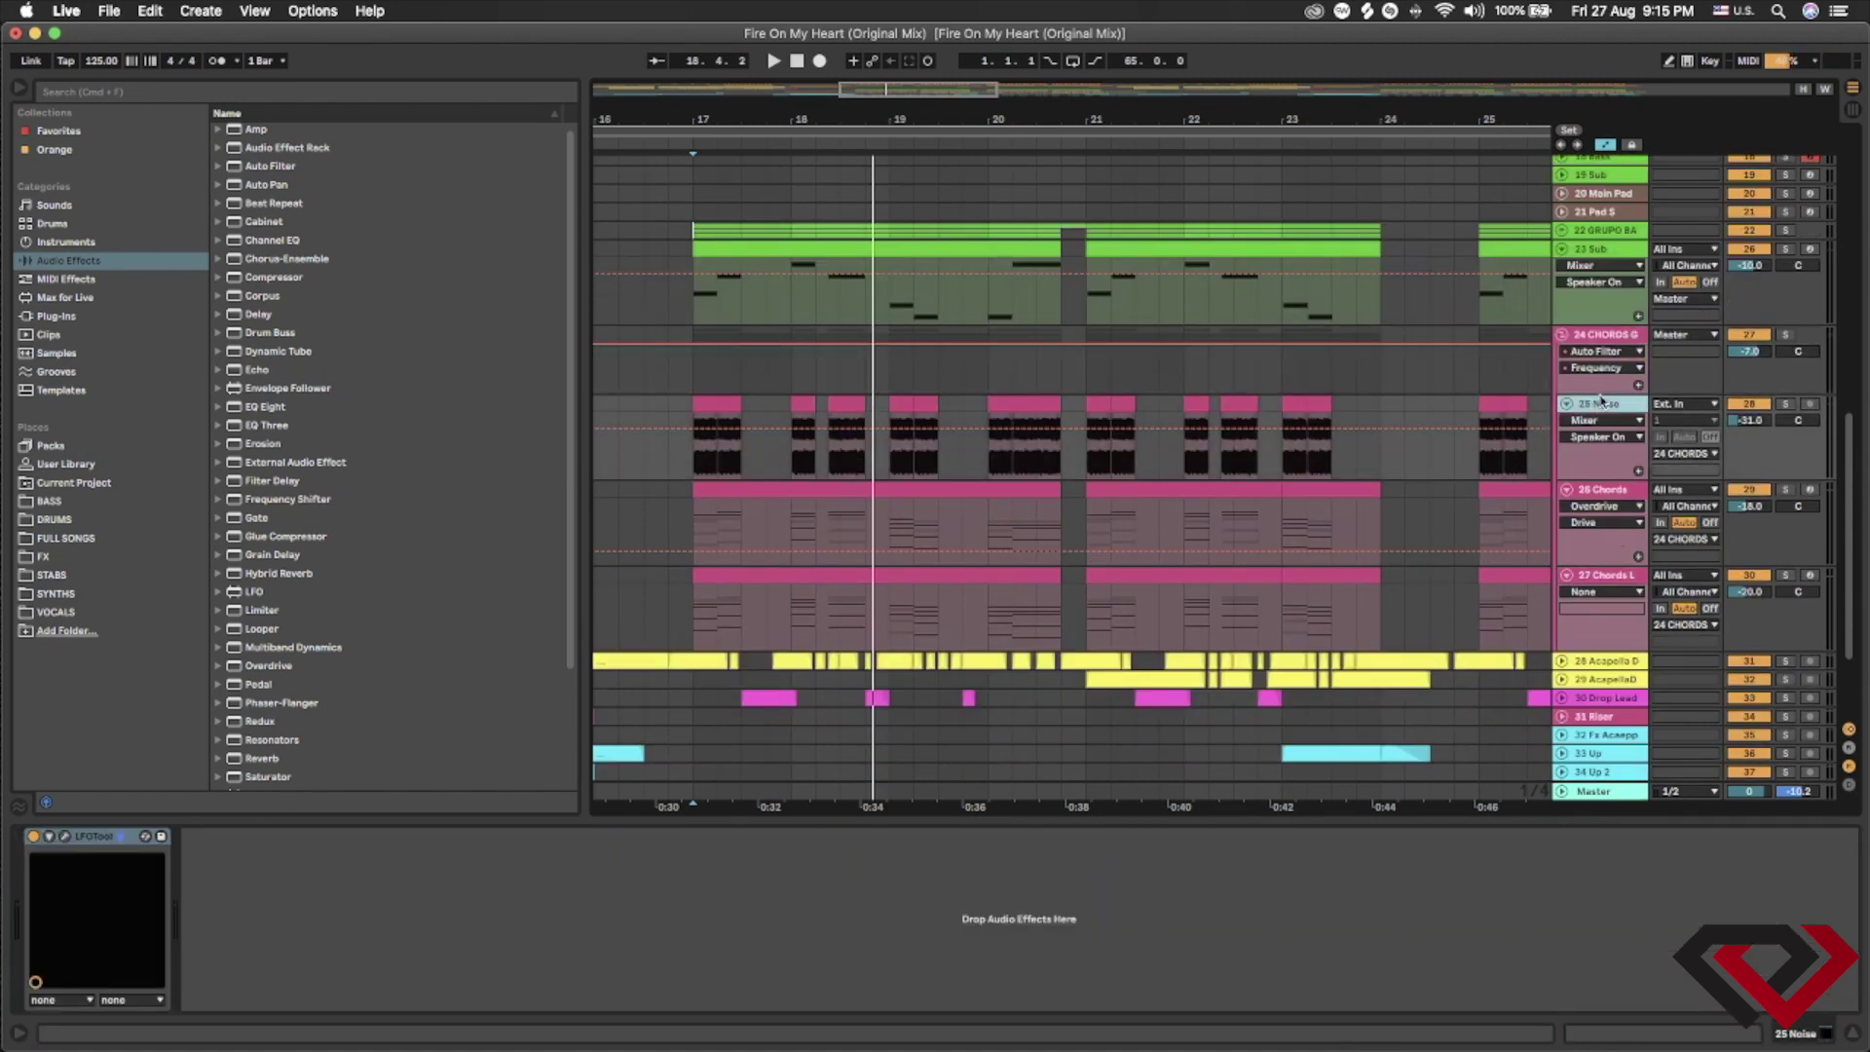
pyautogui.press('s')
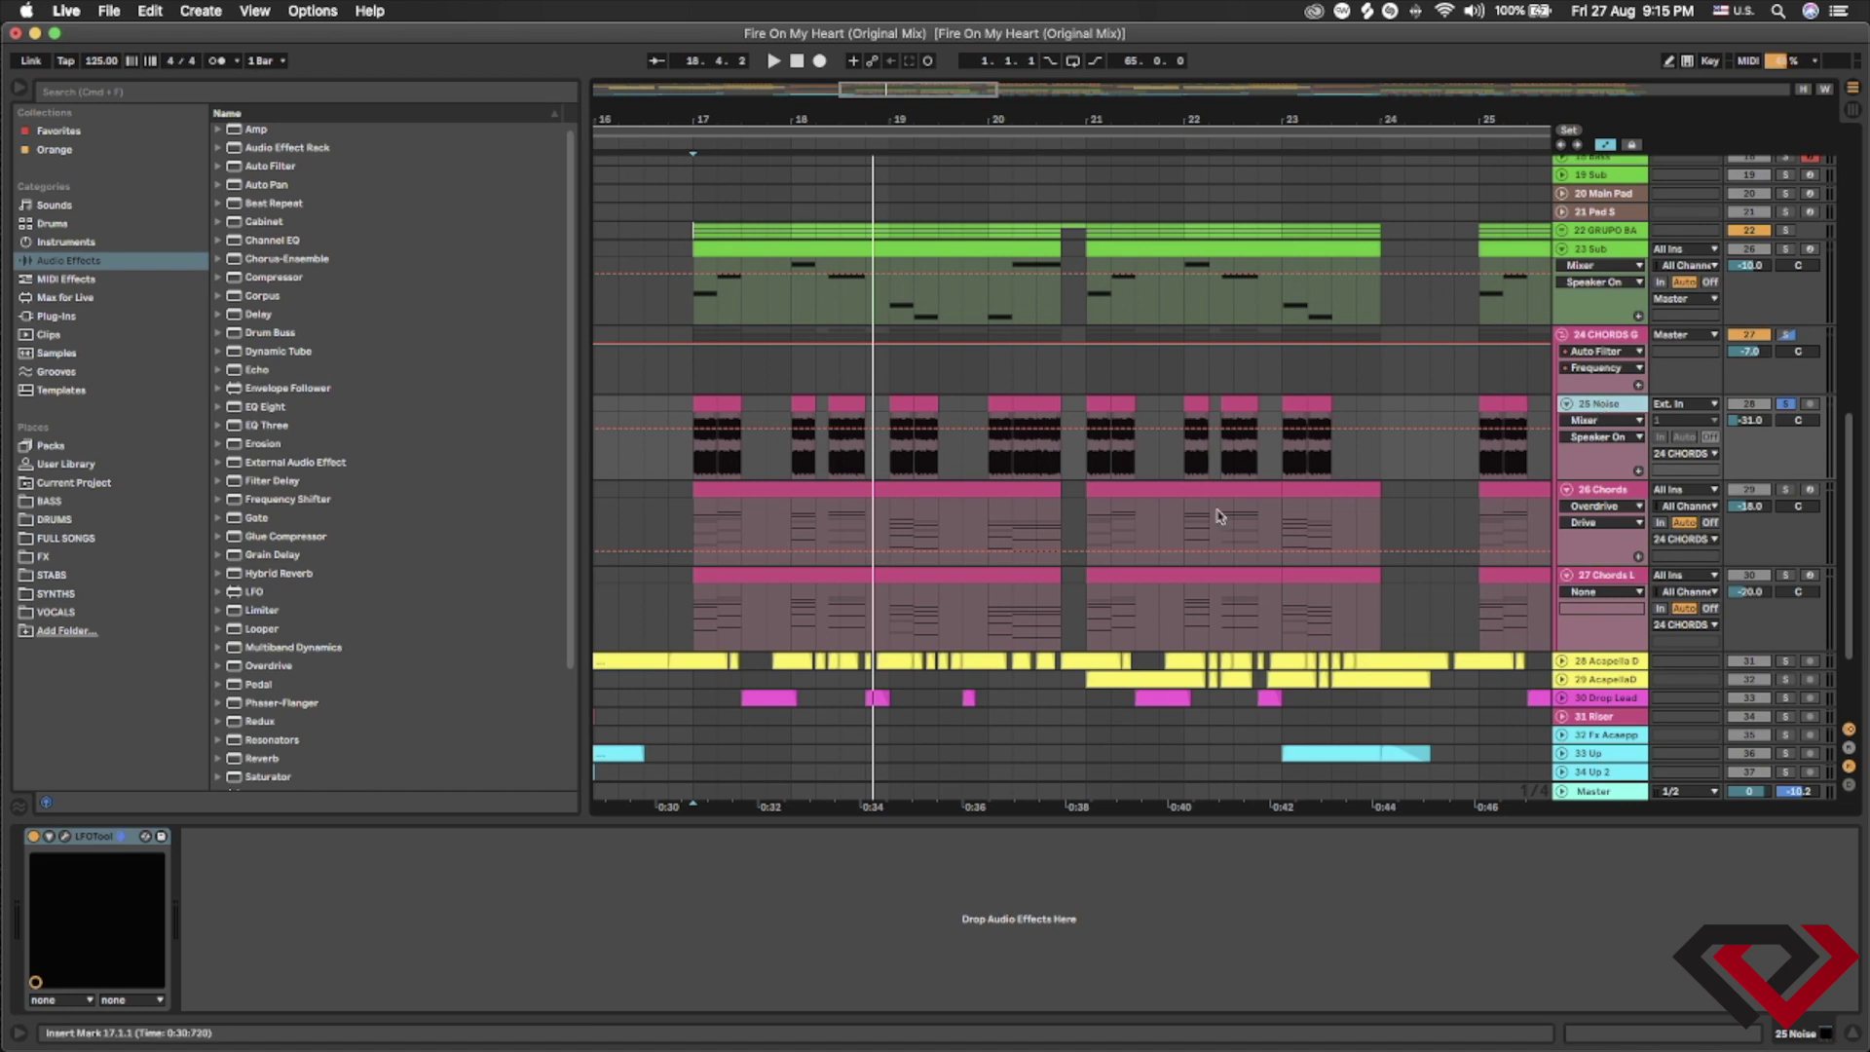
pyautogui.scroll(5, 652, 477)
pyautogui.scroll(-4, 779, 521)
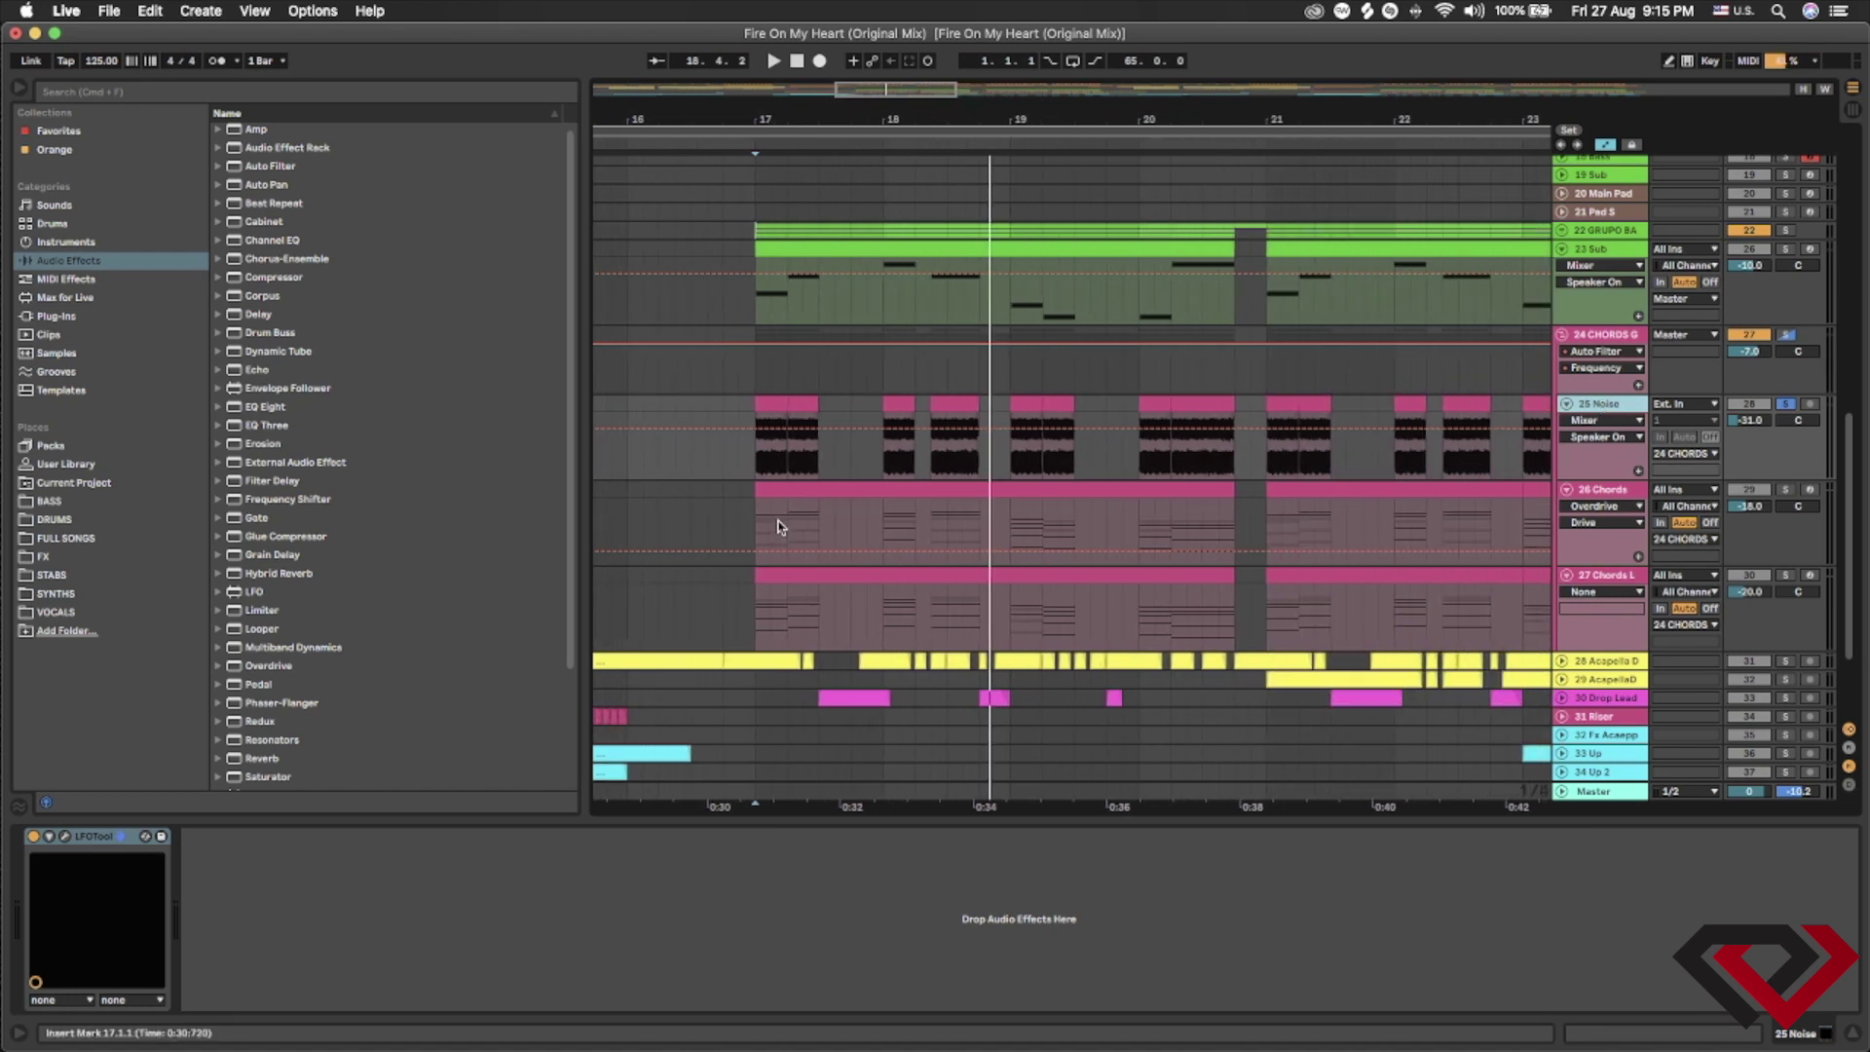
pyautogui.press('space')
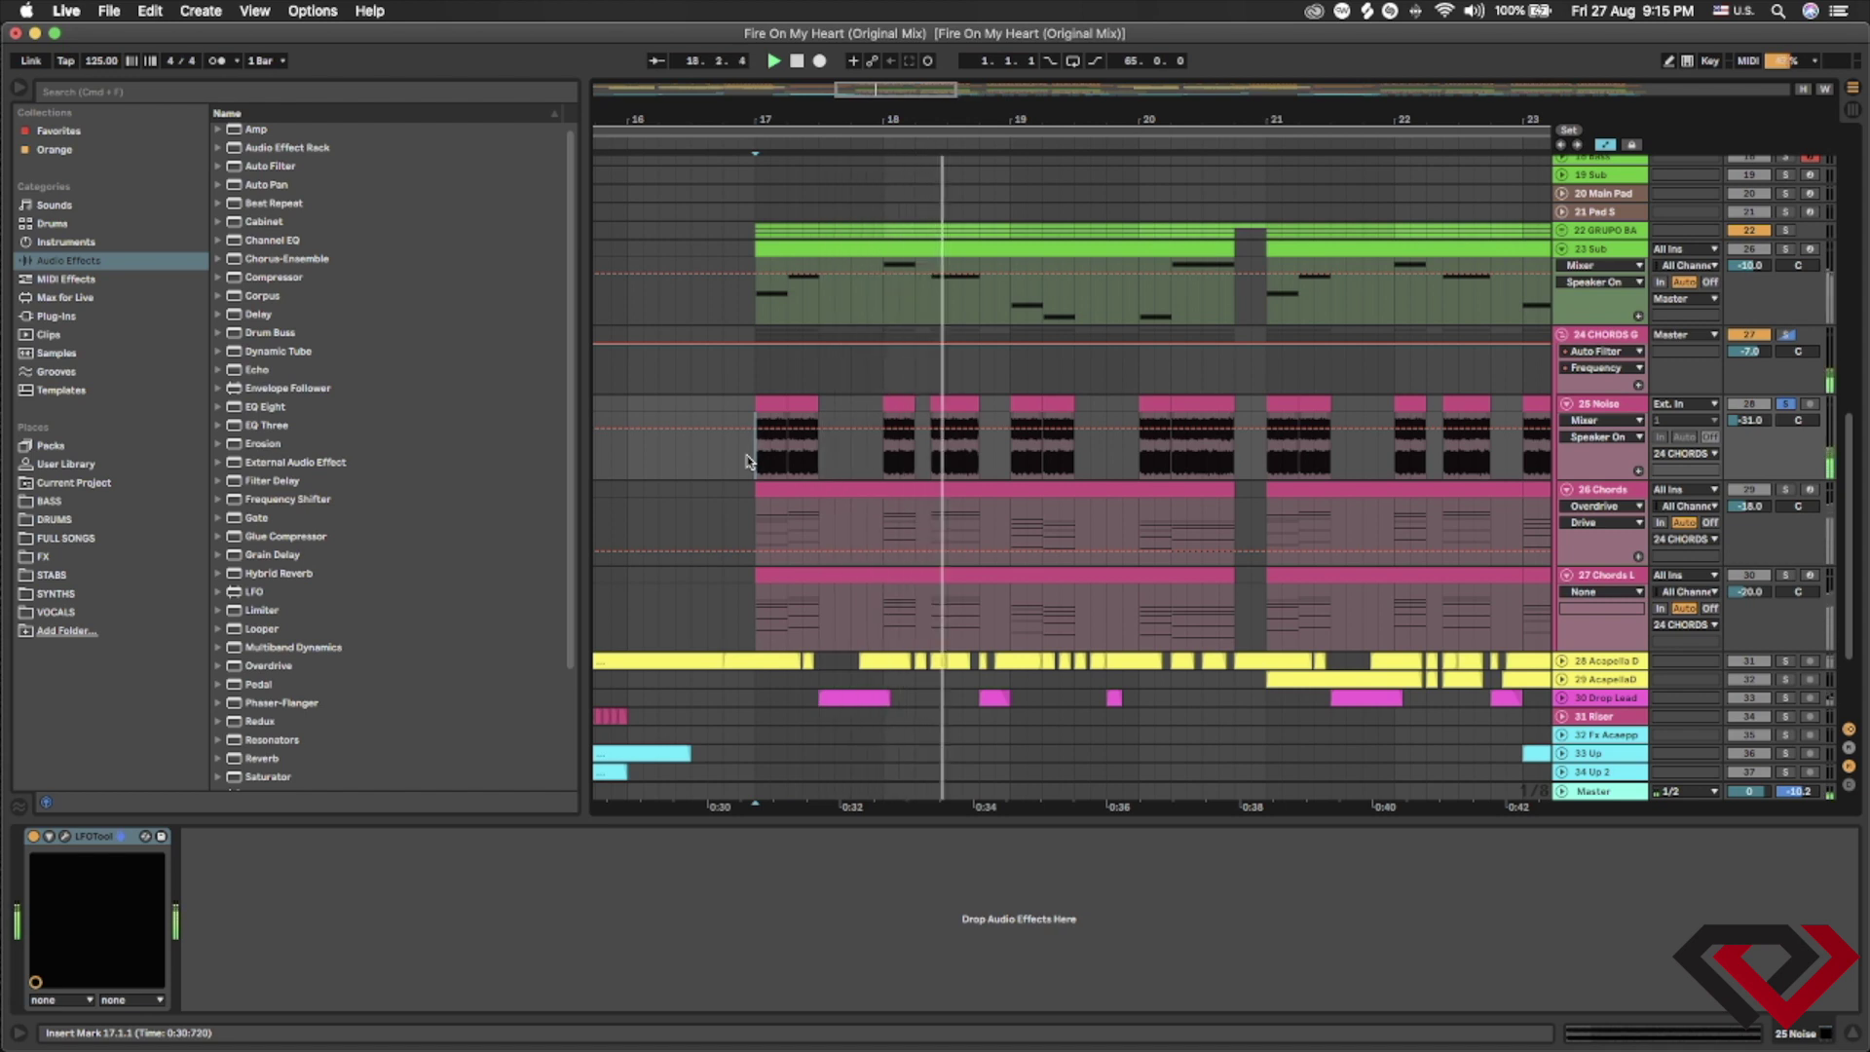
# - Solo the 26 Chords track and examine its device chain from Sylenth1 through Overdrive and EQ Eight to the LFOTool curve
pyautogui.click(1609, 490)
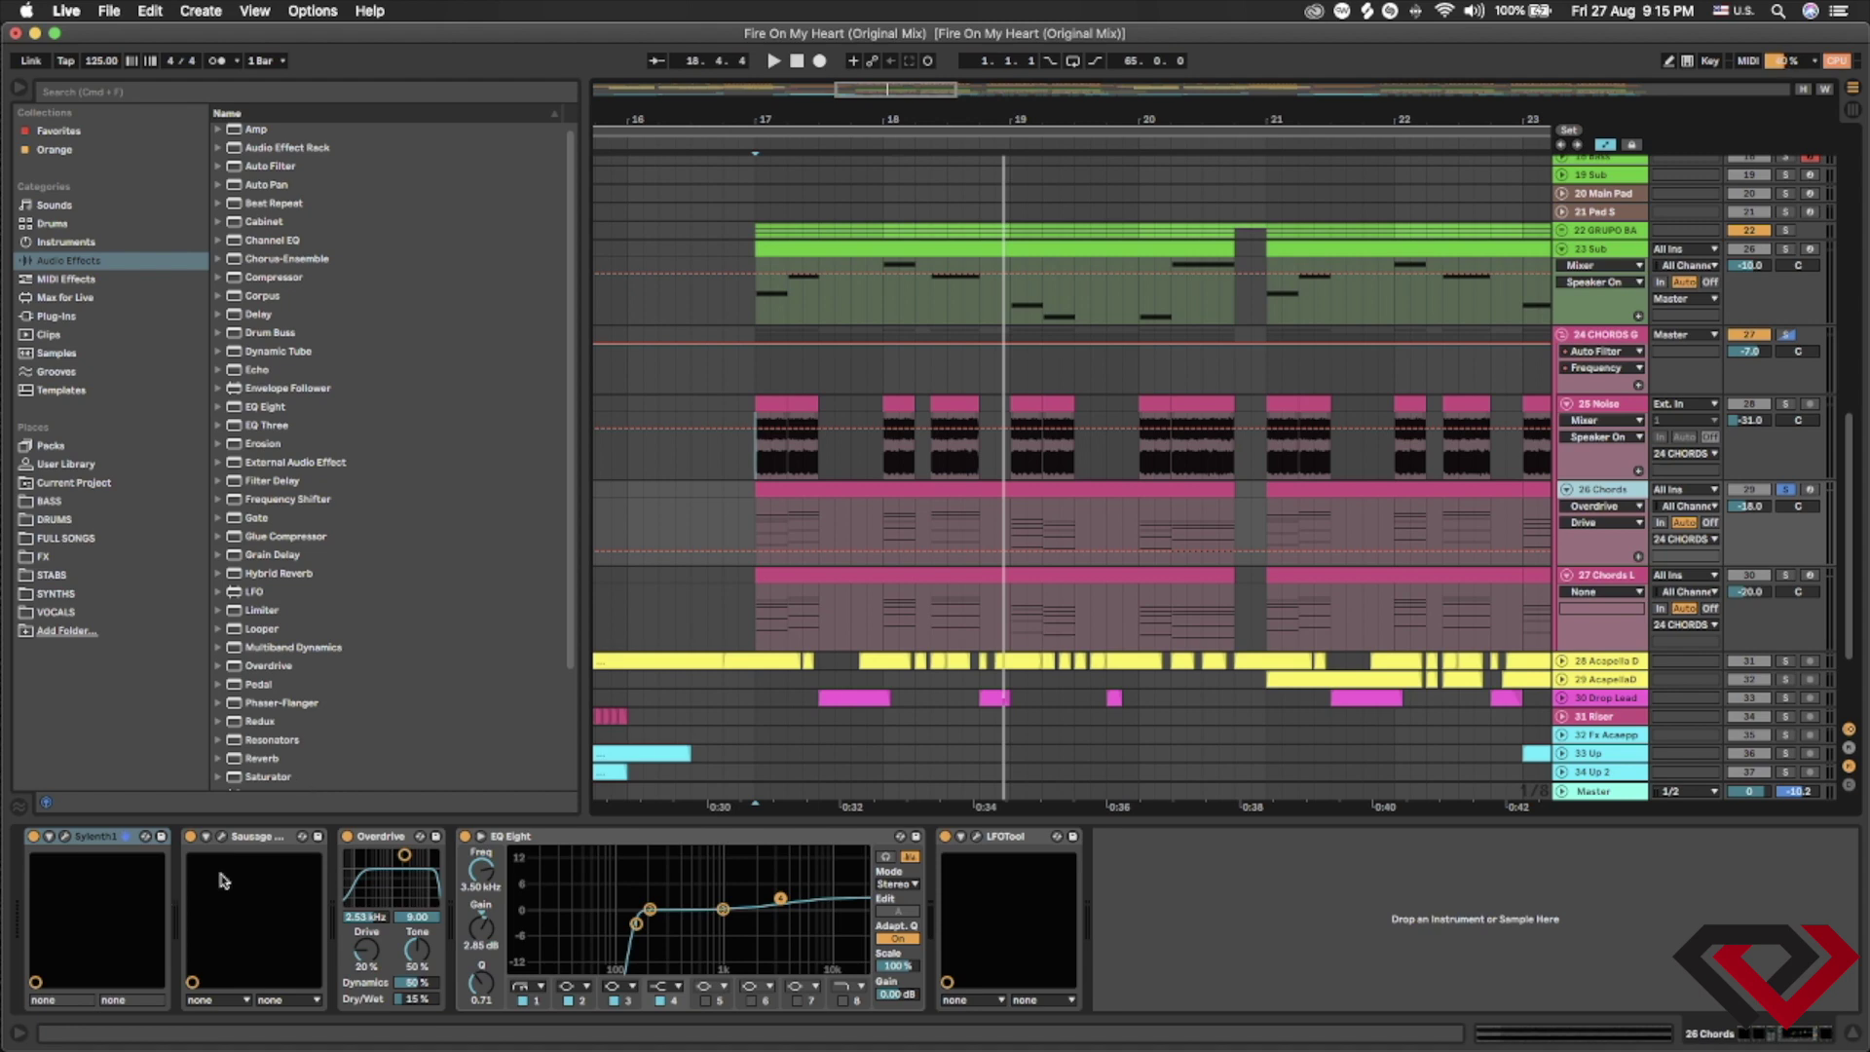
pyautogui.click(65, 837)
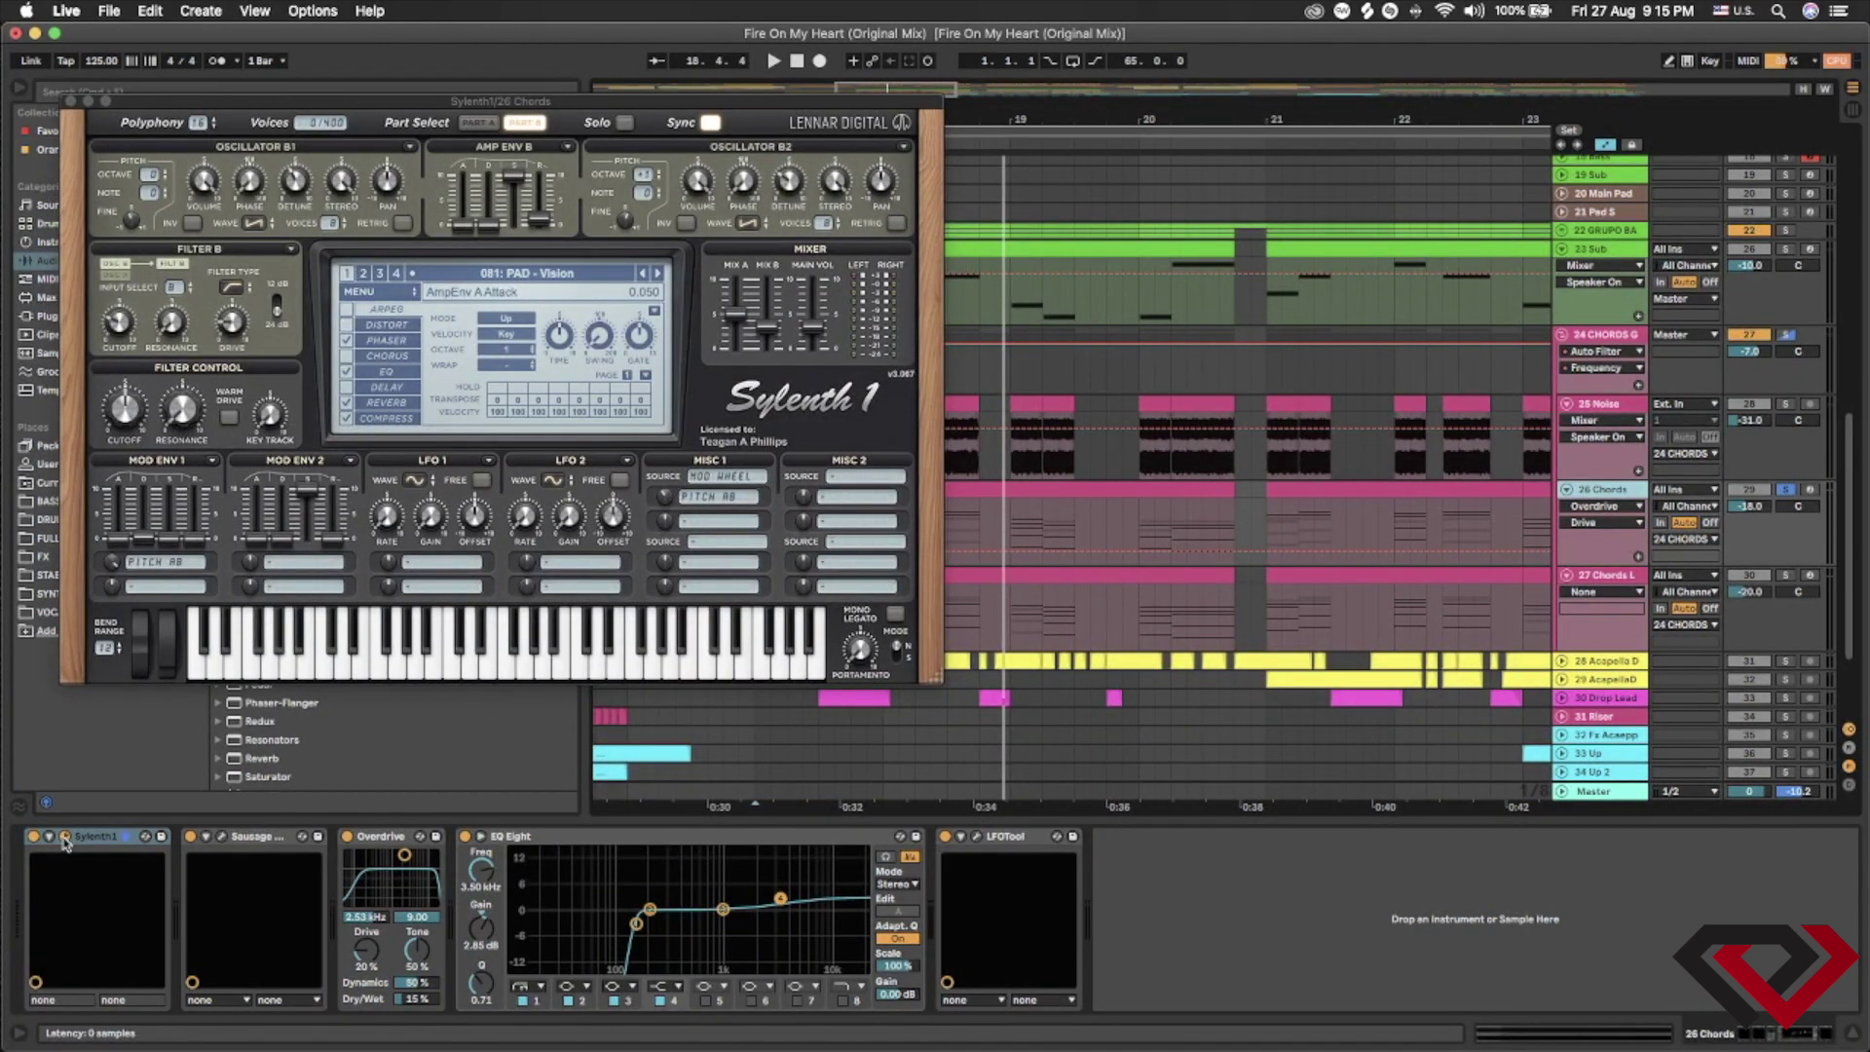
pyautogui.click(64, 838)
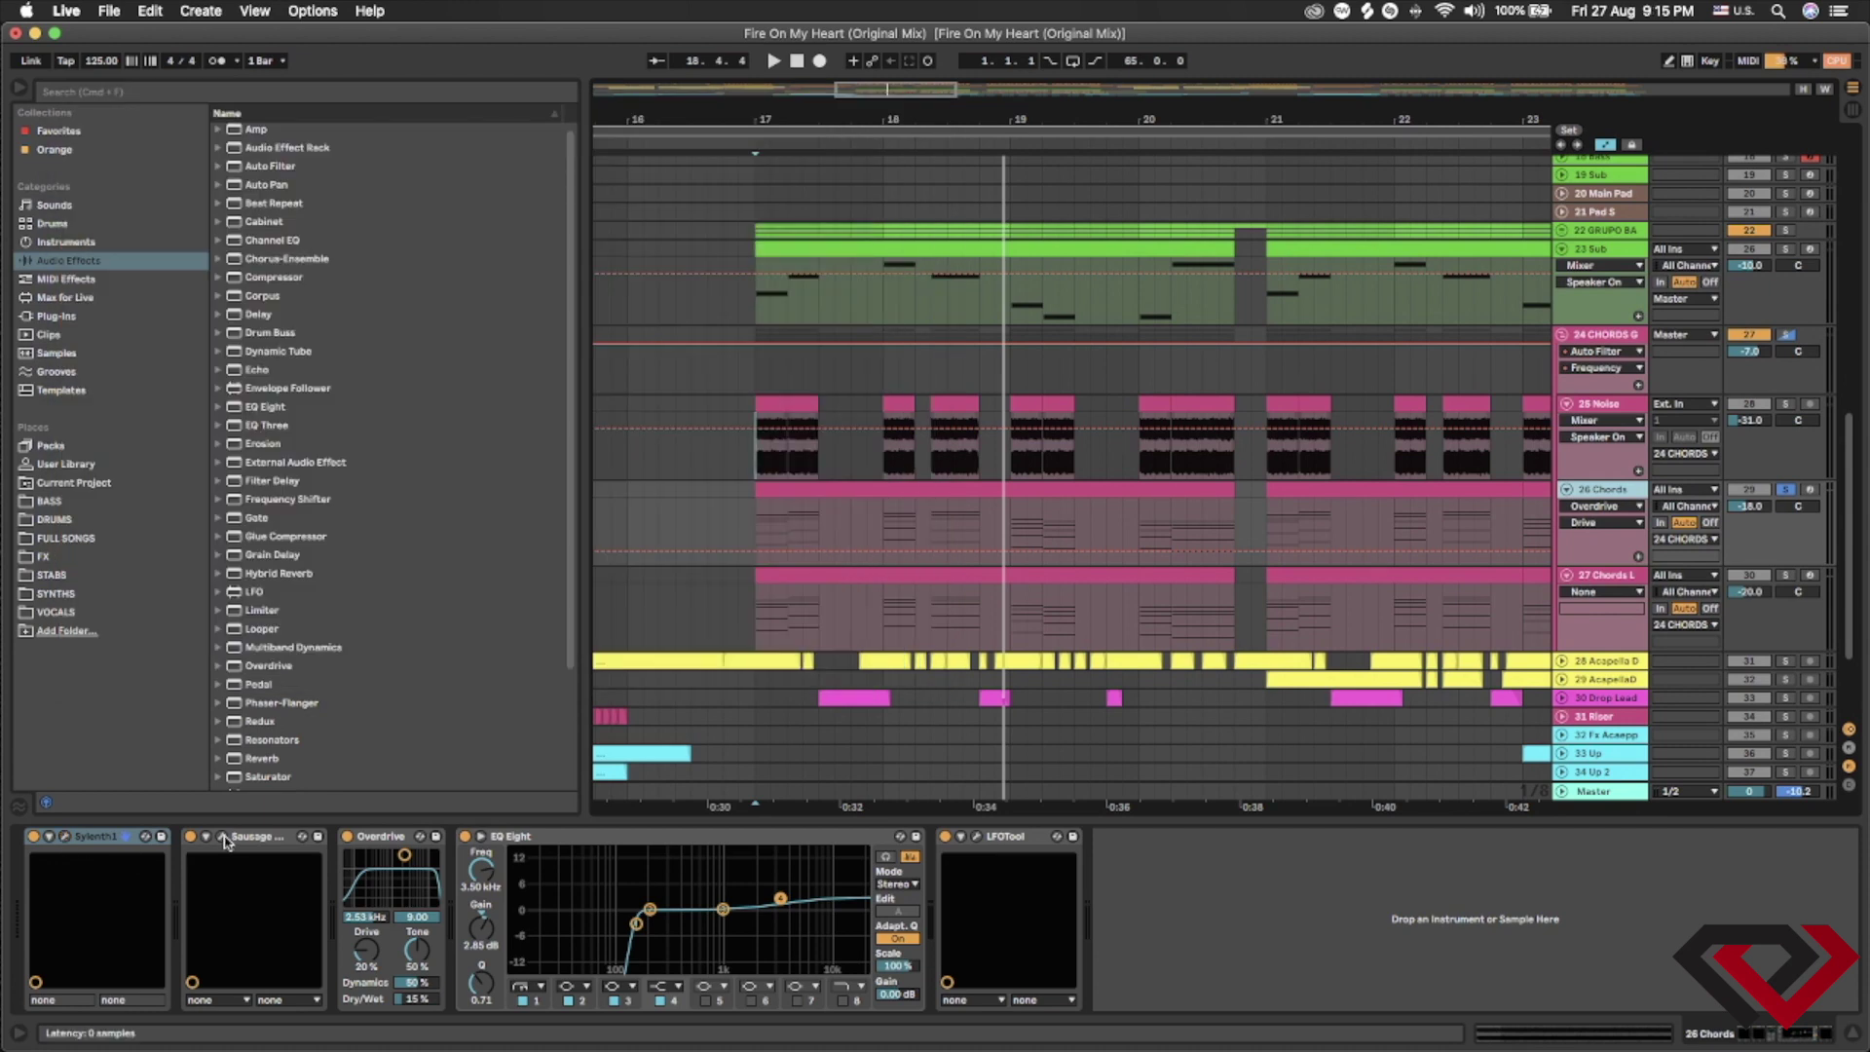
pyautogui.click(223, 836)
pyautogui.click(223, 836)
pyautogui.click(384, 838)
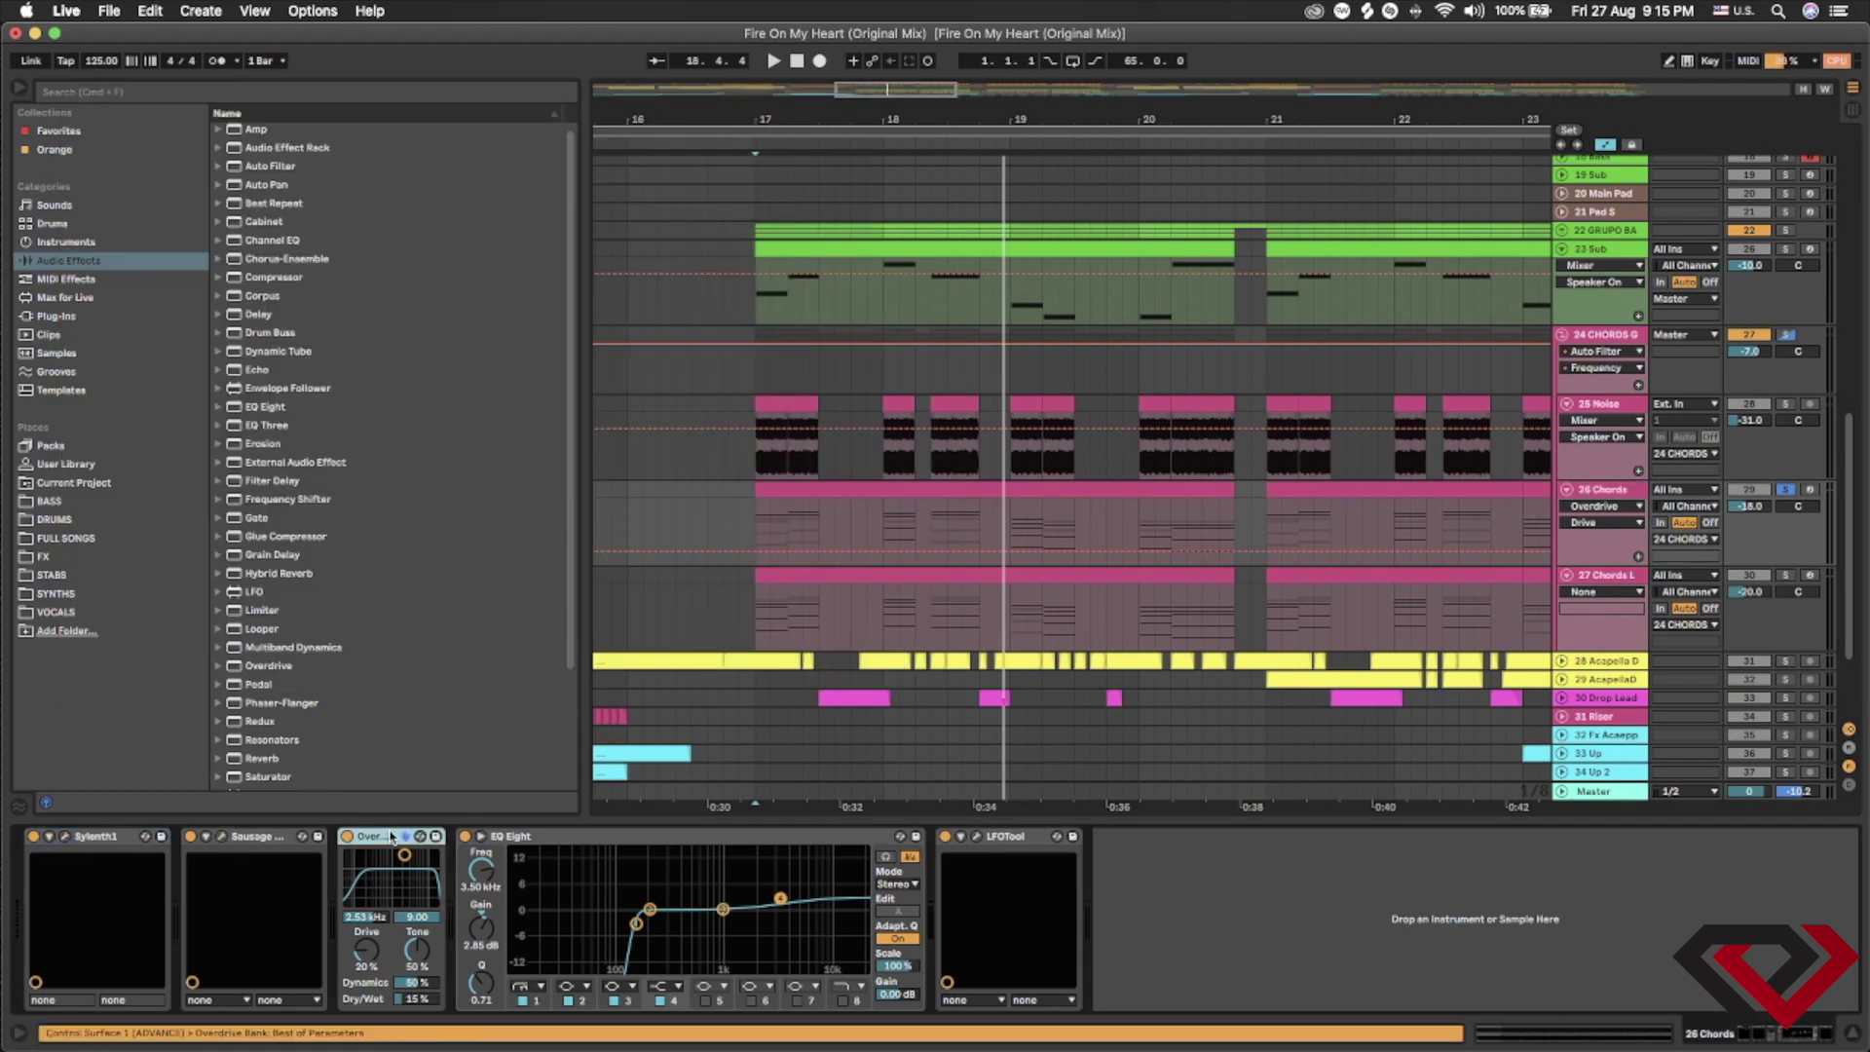
pyautogui.click(688, 841)
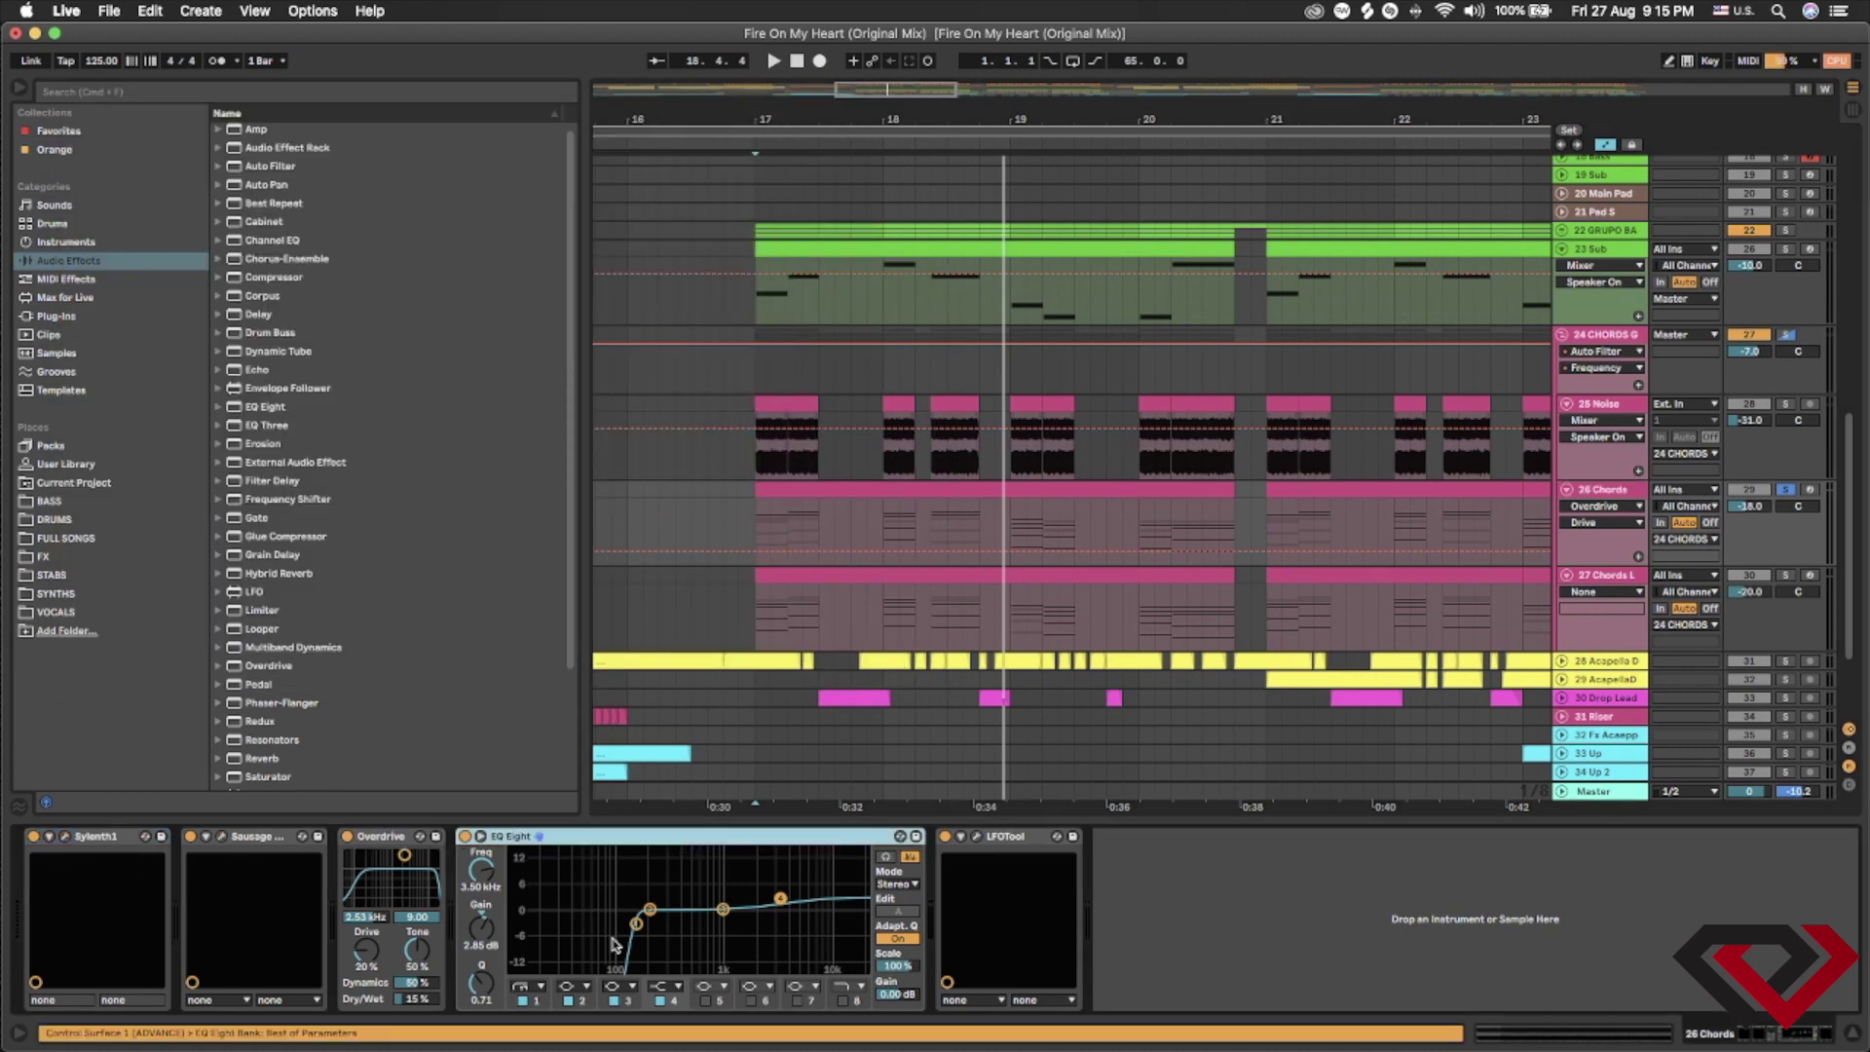
pyautogui.click(978, 838)
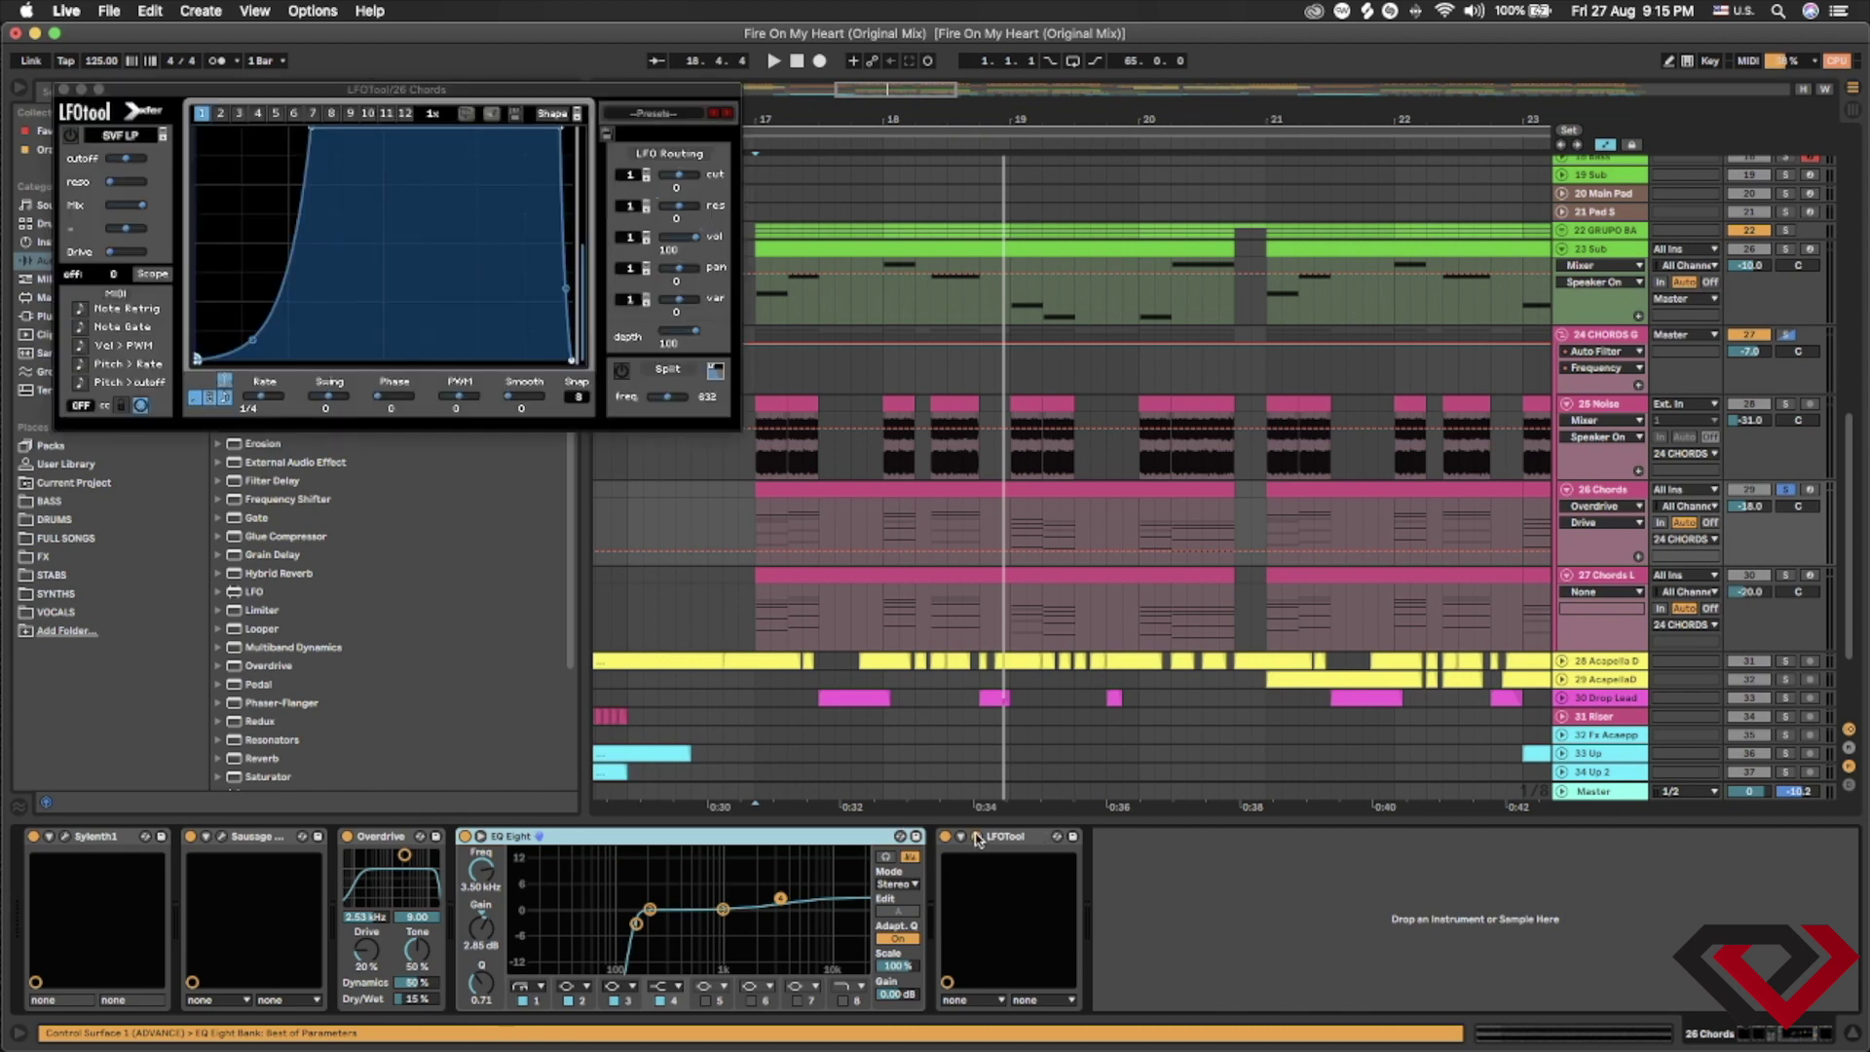
pyautogui.click(978, 839)
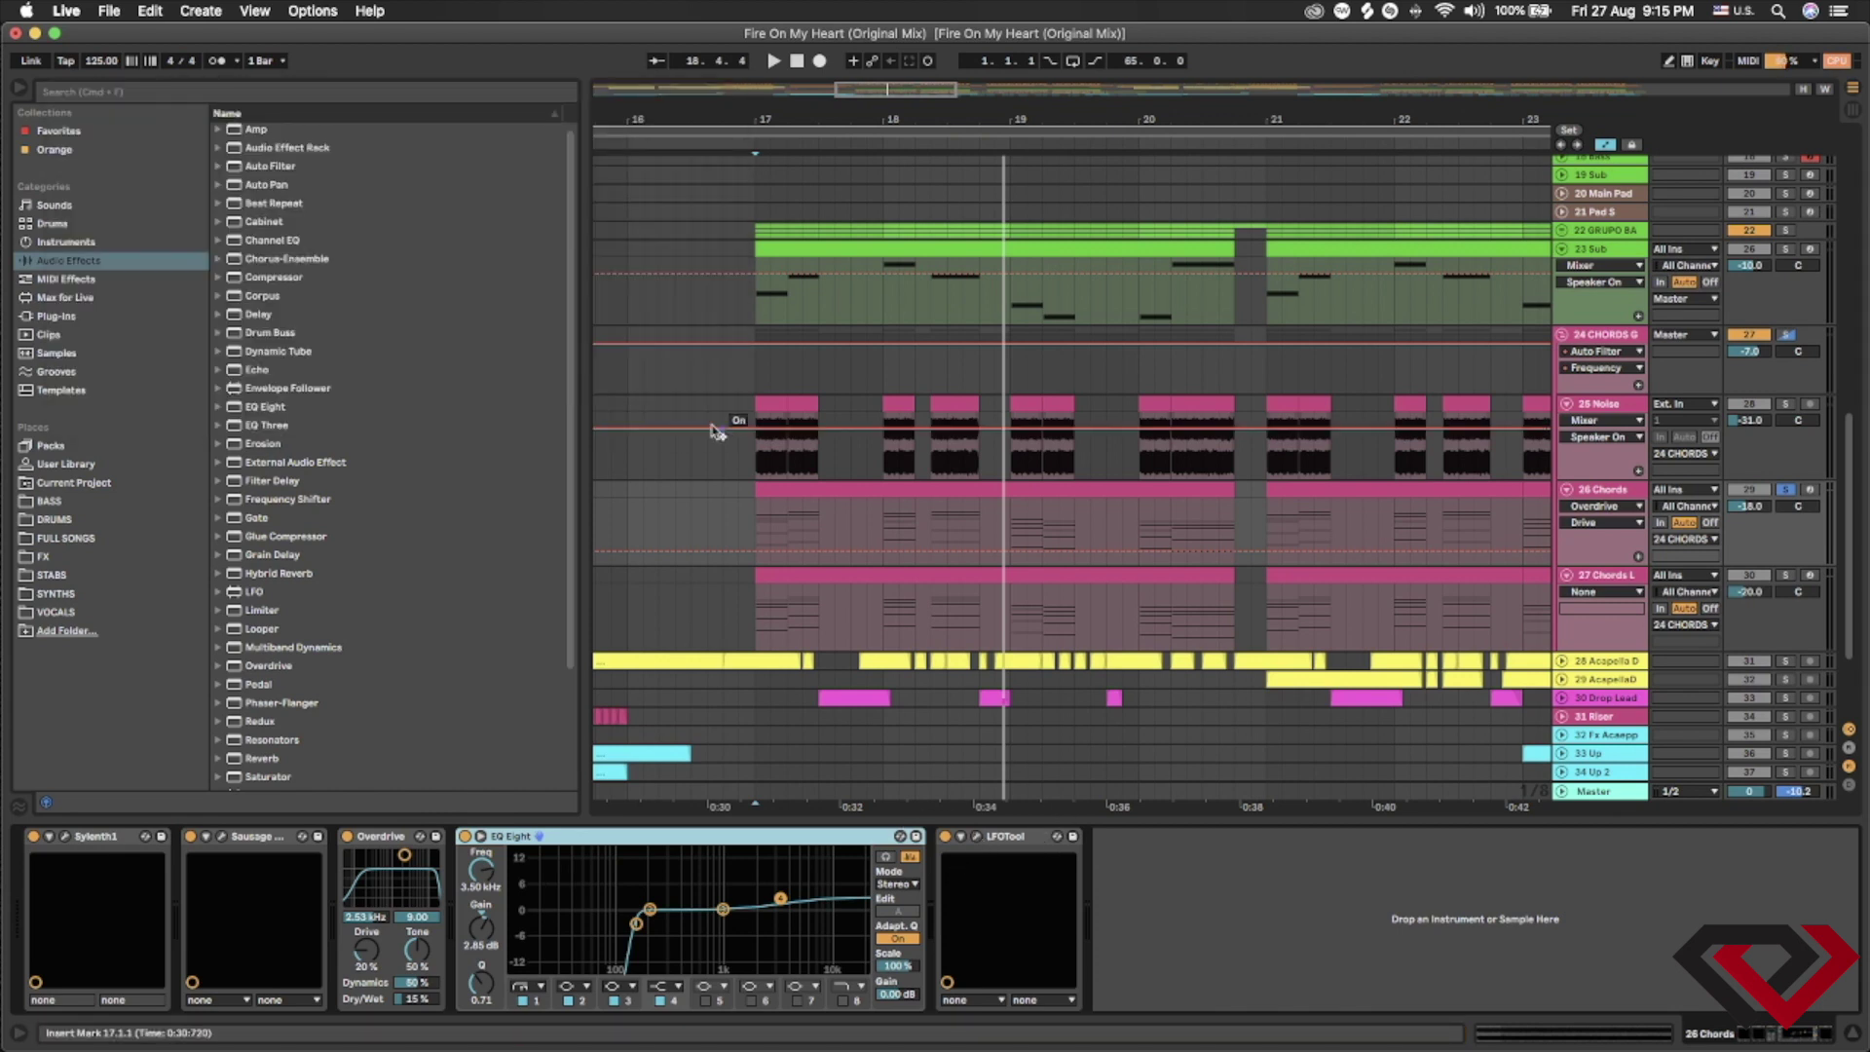
# - Select the first 26 Chords clip at bar 17 and play it soloed
pyautogui.click(793, 492)
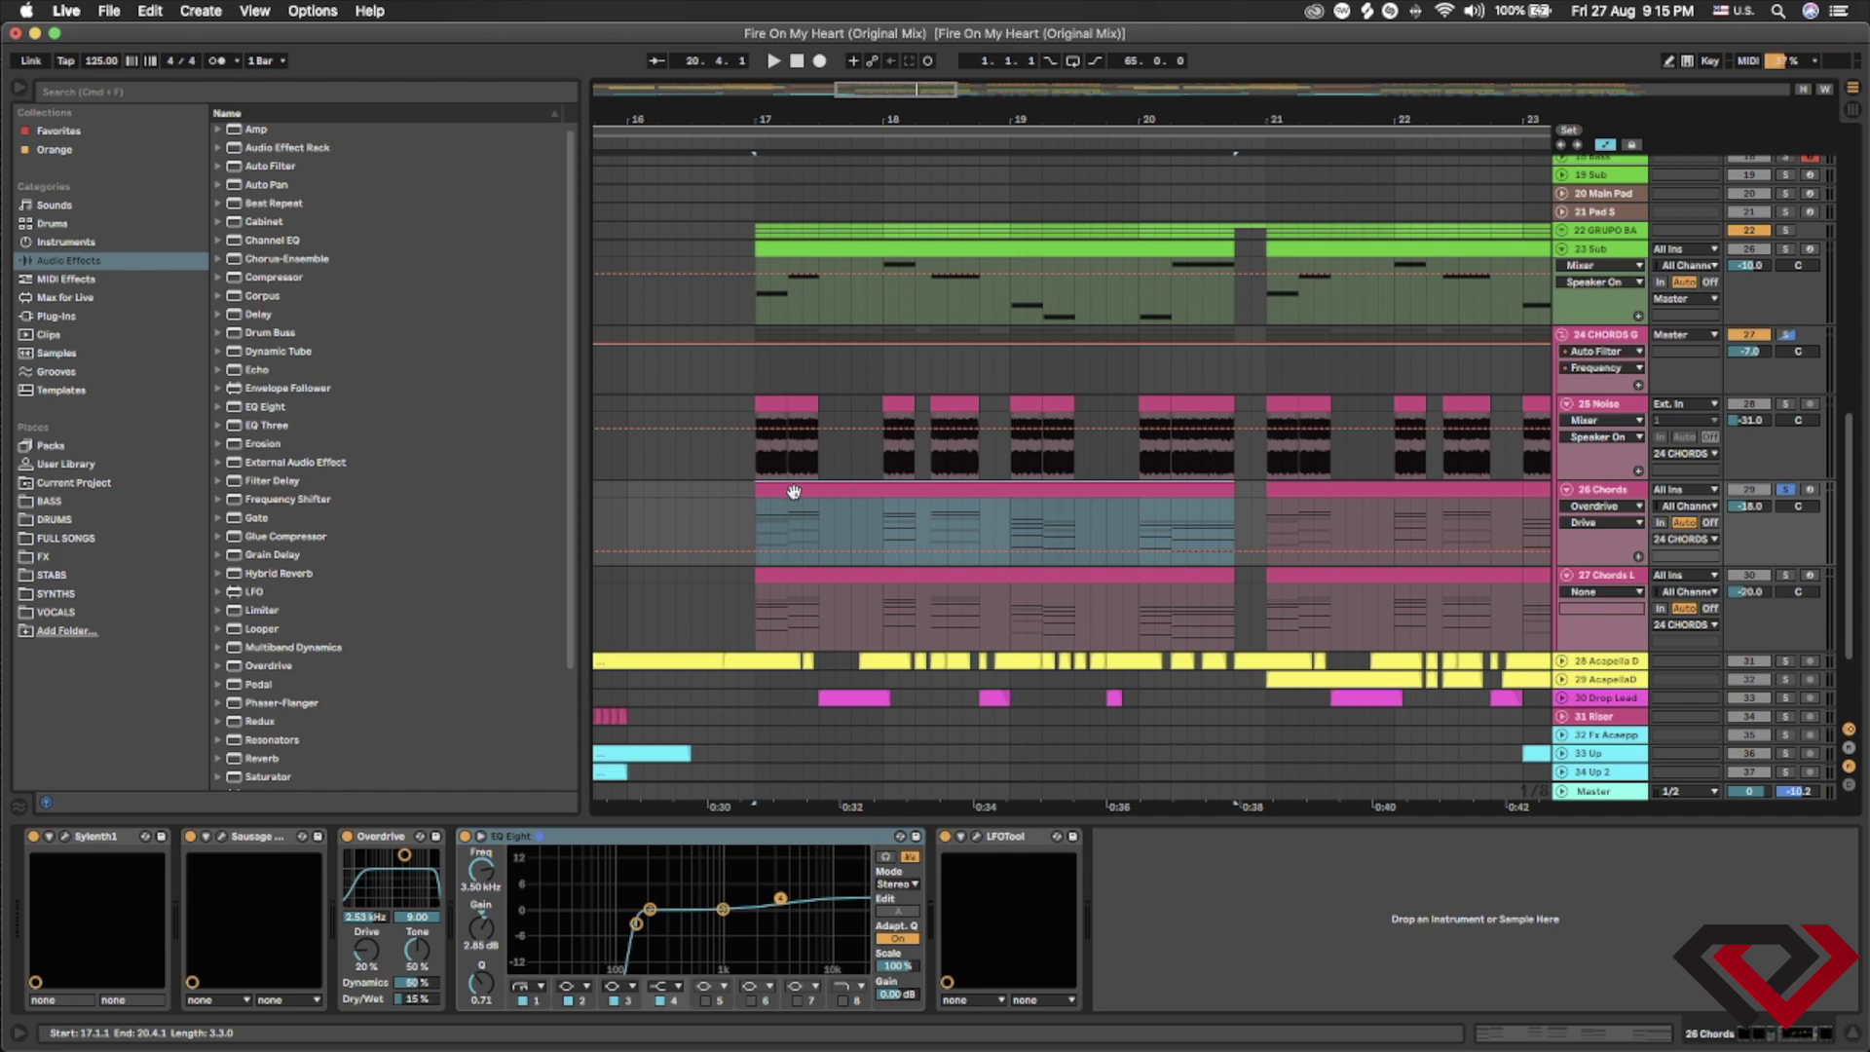
pyautogui.press('space')
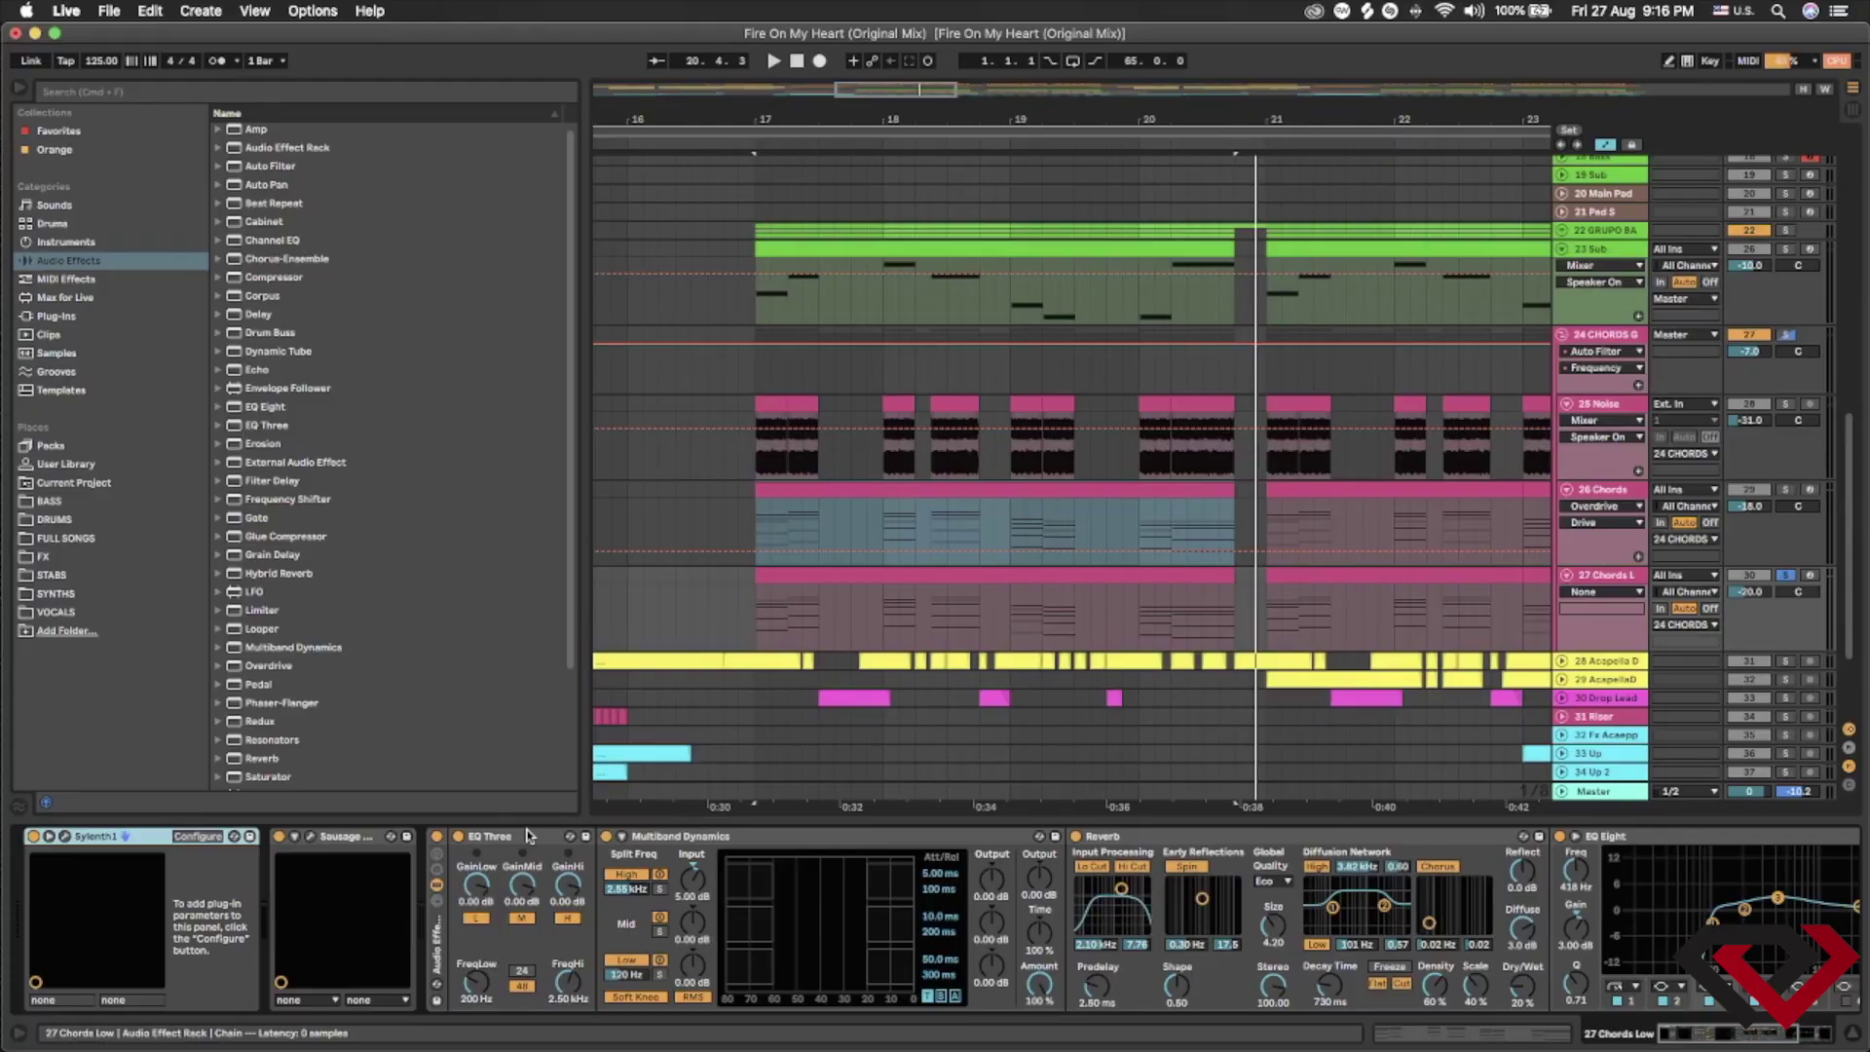
# - Examine EQ Three, Multiband Dynamics and the Sylenth1 patch on the 27 Chords Low track
pyautogui.click(526, 838)
pyautogui.click(742, 839)
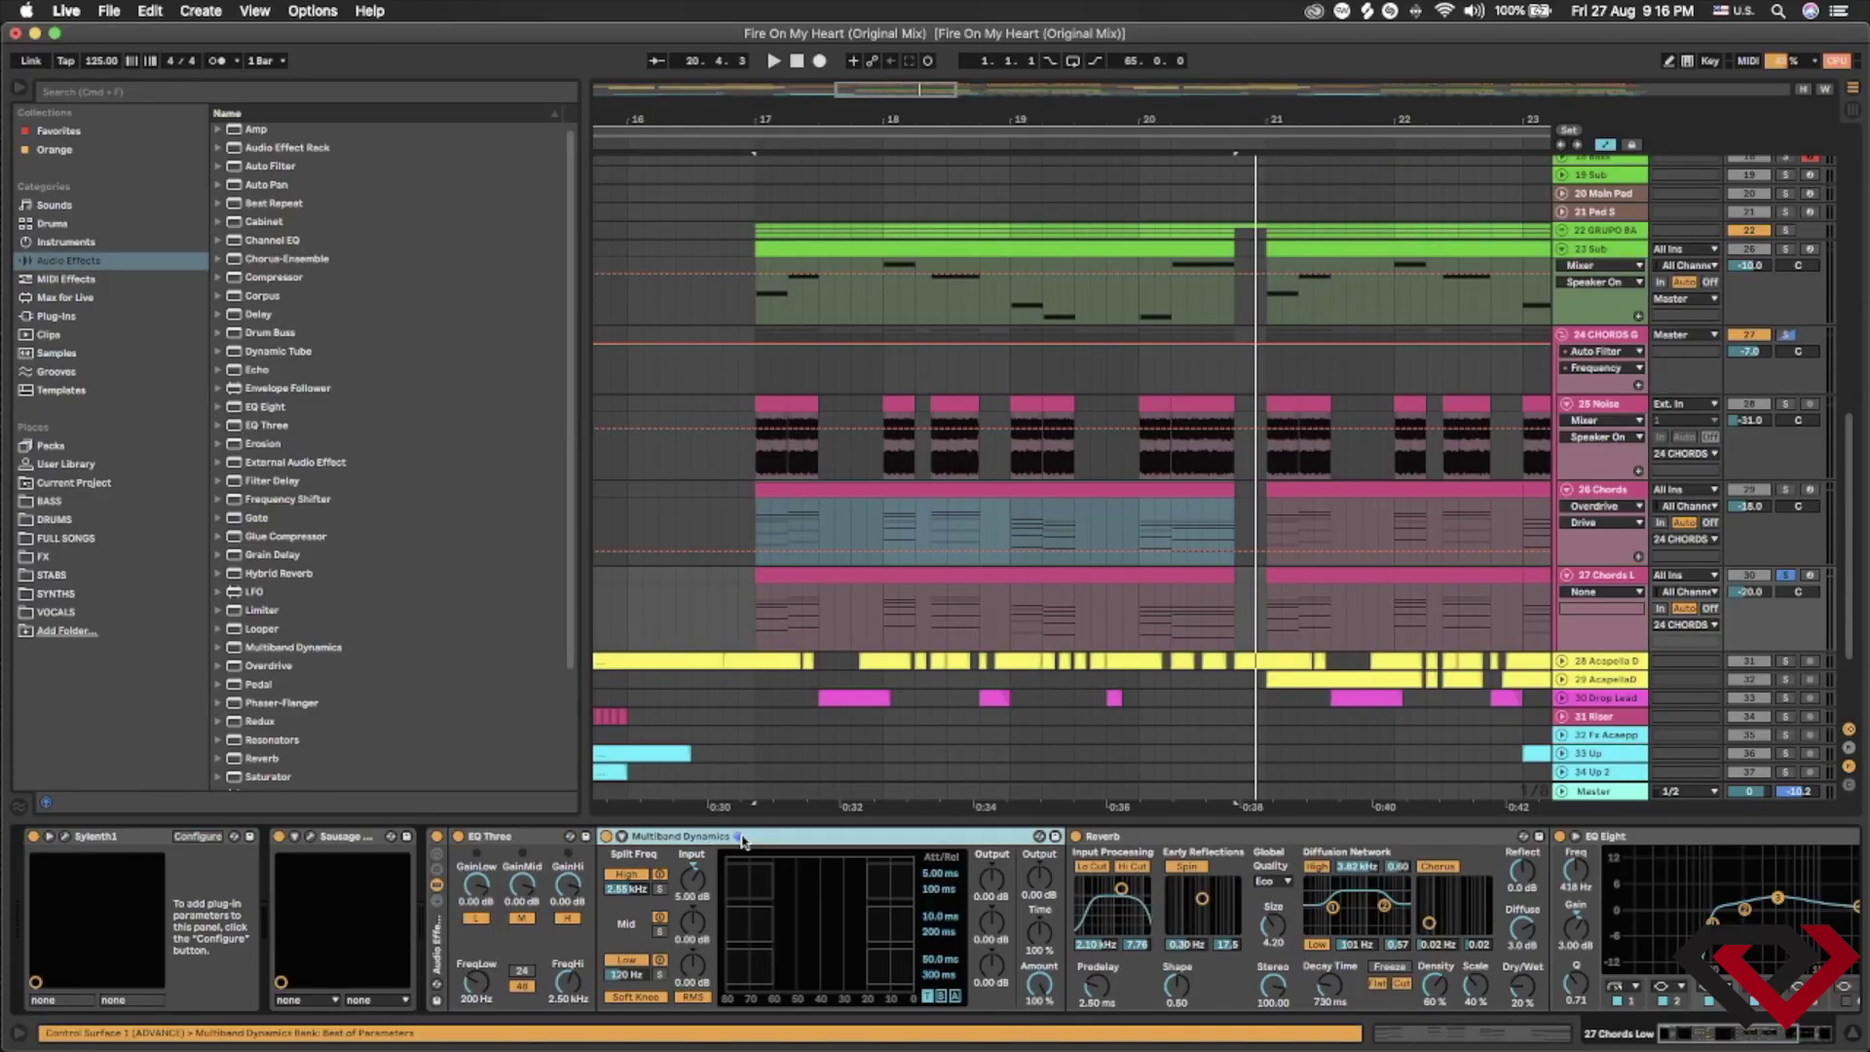
pyautogui.click(66, 837)
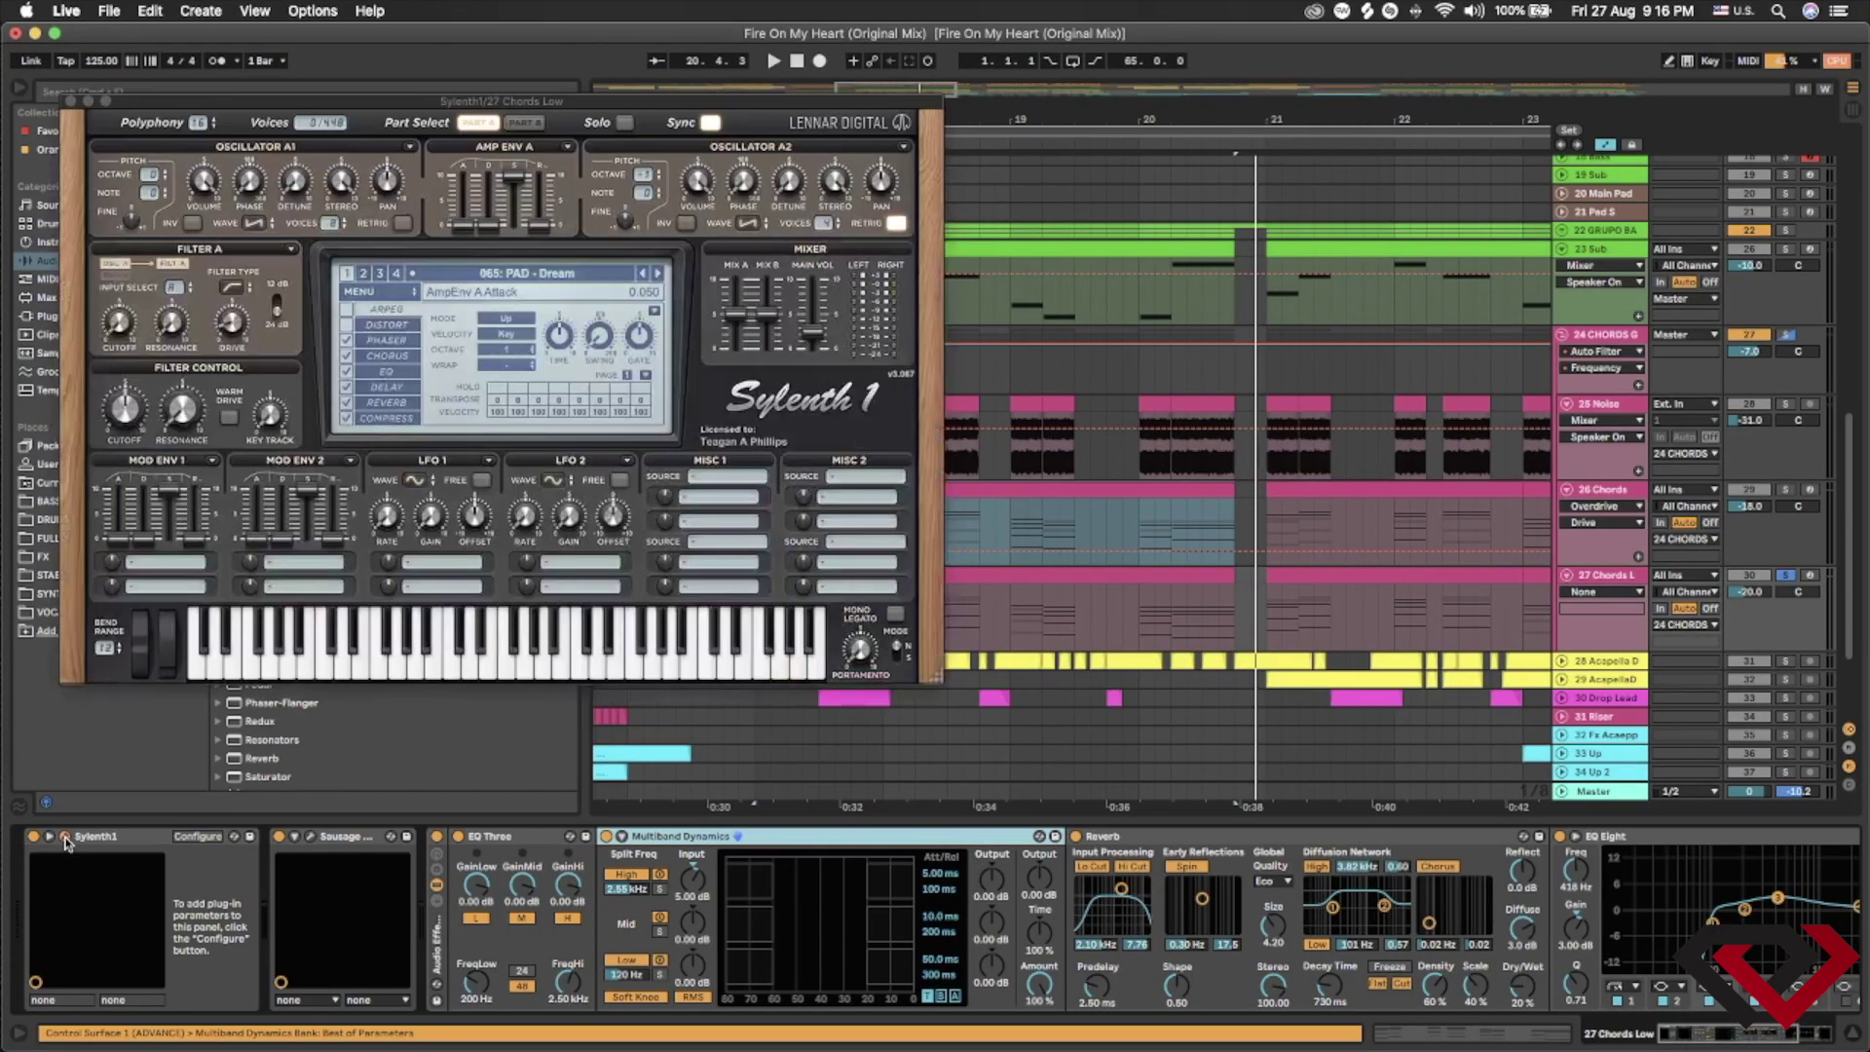
pyautogui.click(65, 840)
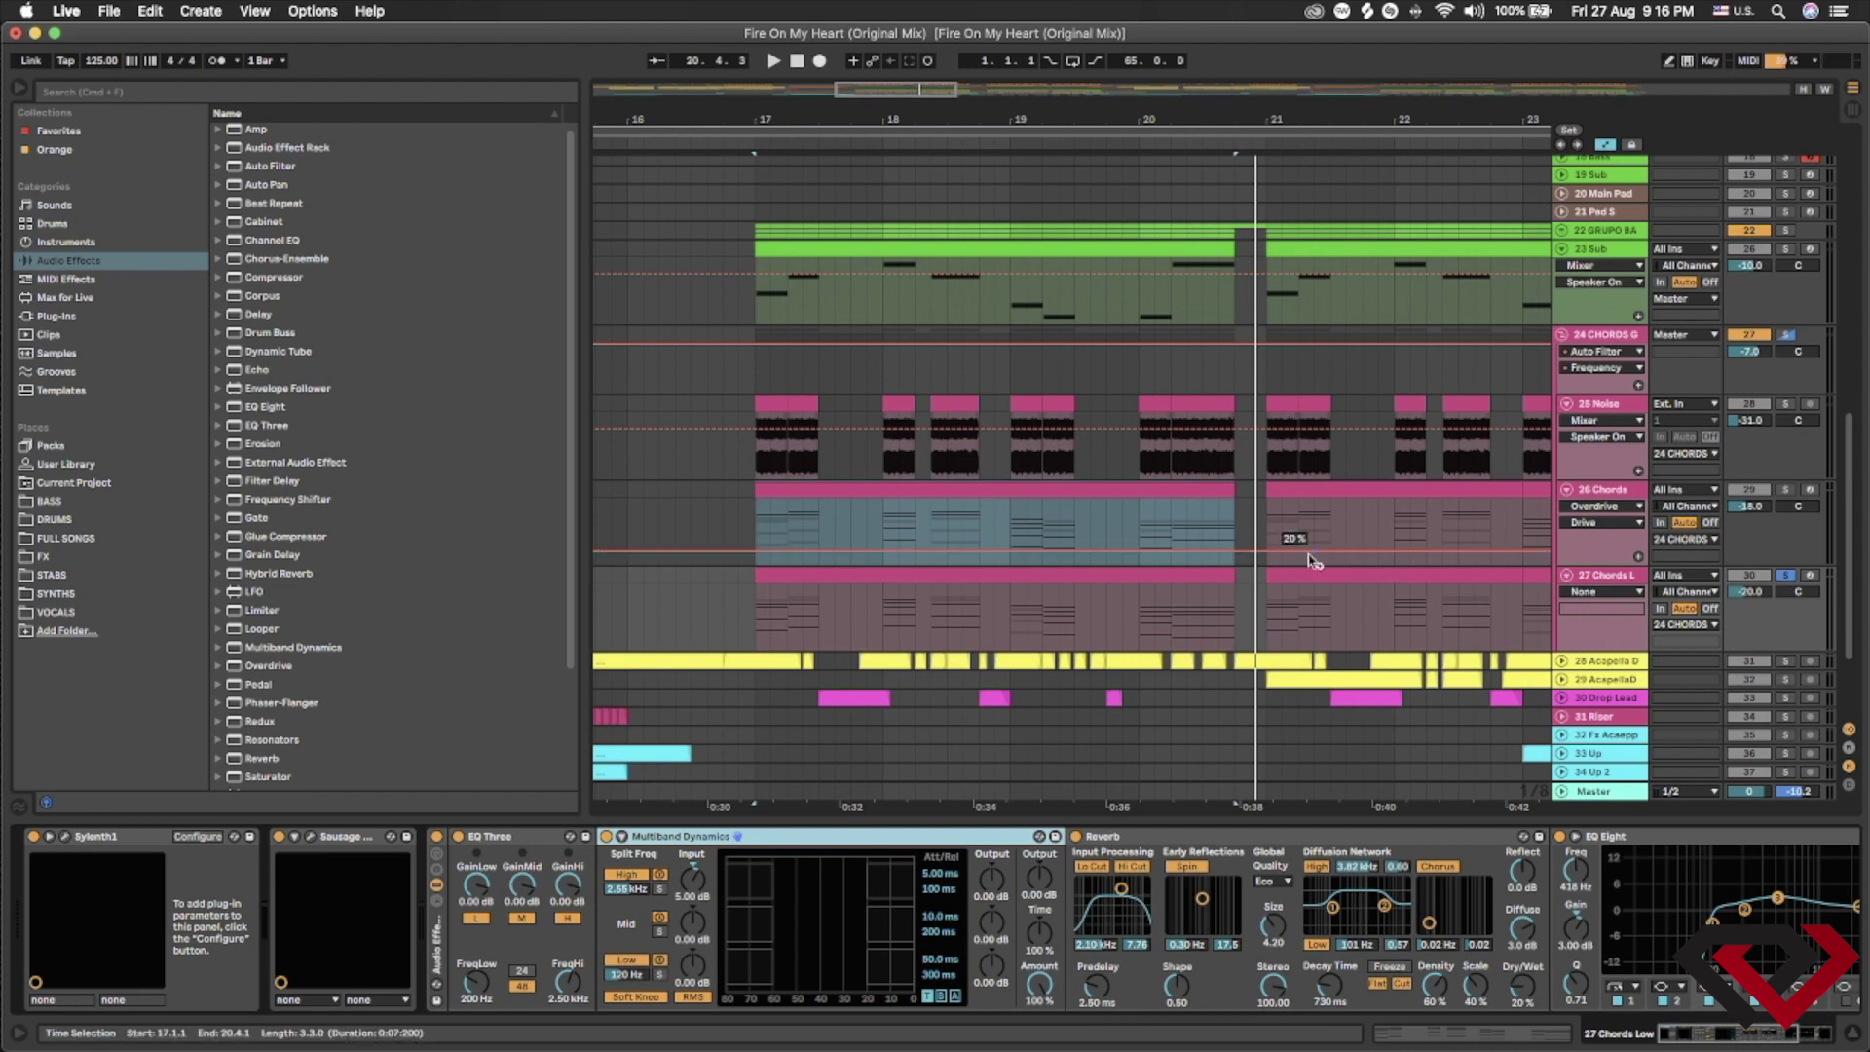
# - Select the first 27 Chords Low clip at bar 17, play it soloed and open the clip's contents
pyautogui.click(941, 575)
pyautogui.press('space')
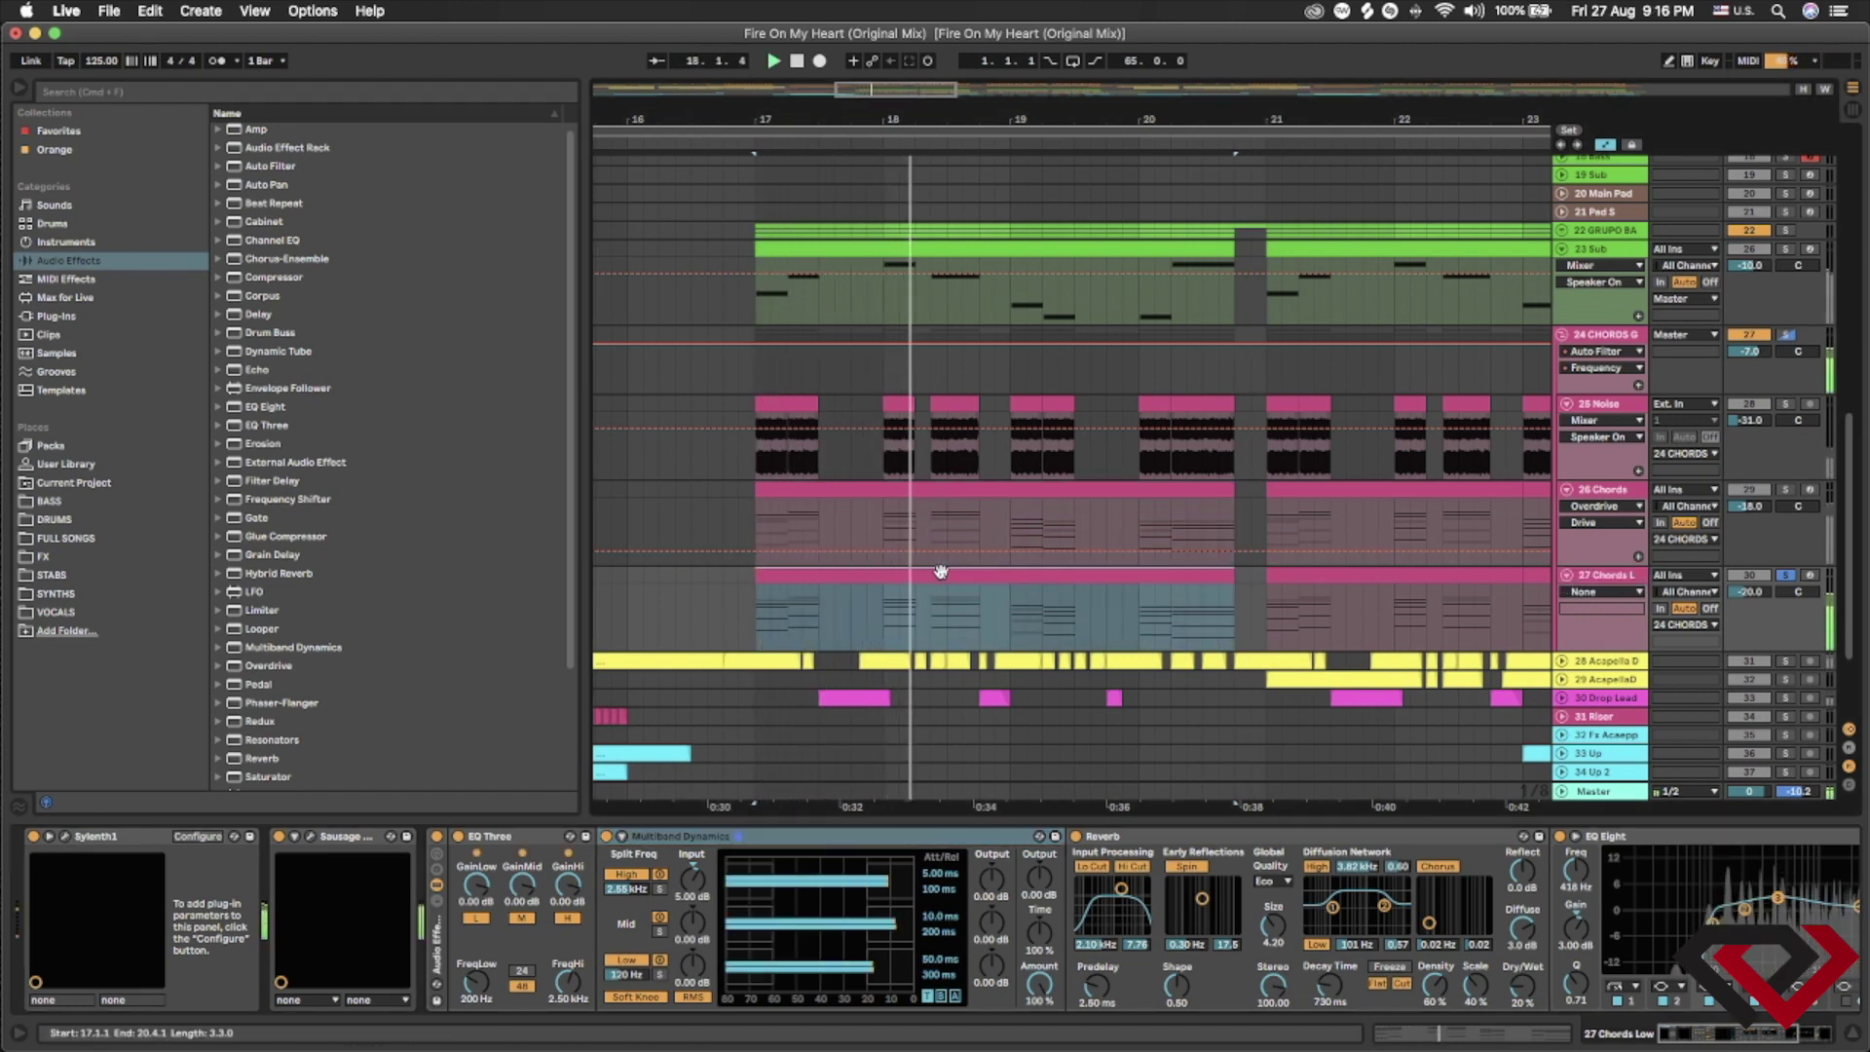
pyautogui.doubleClick(941, 572)
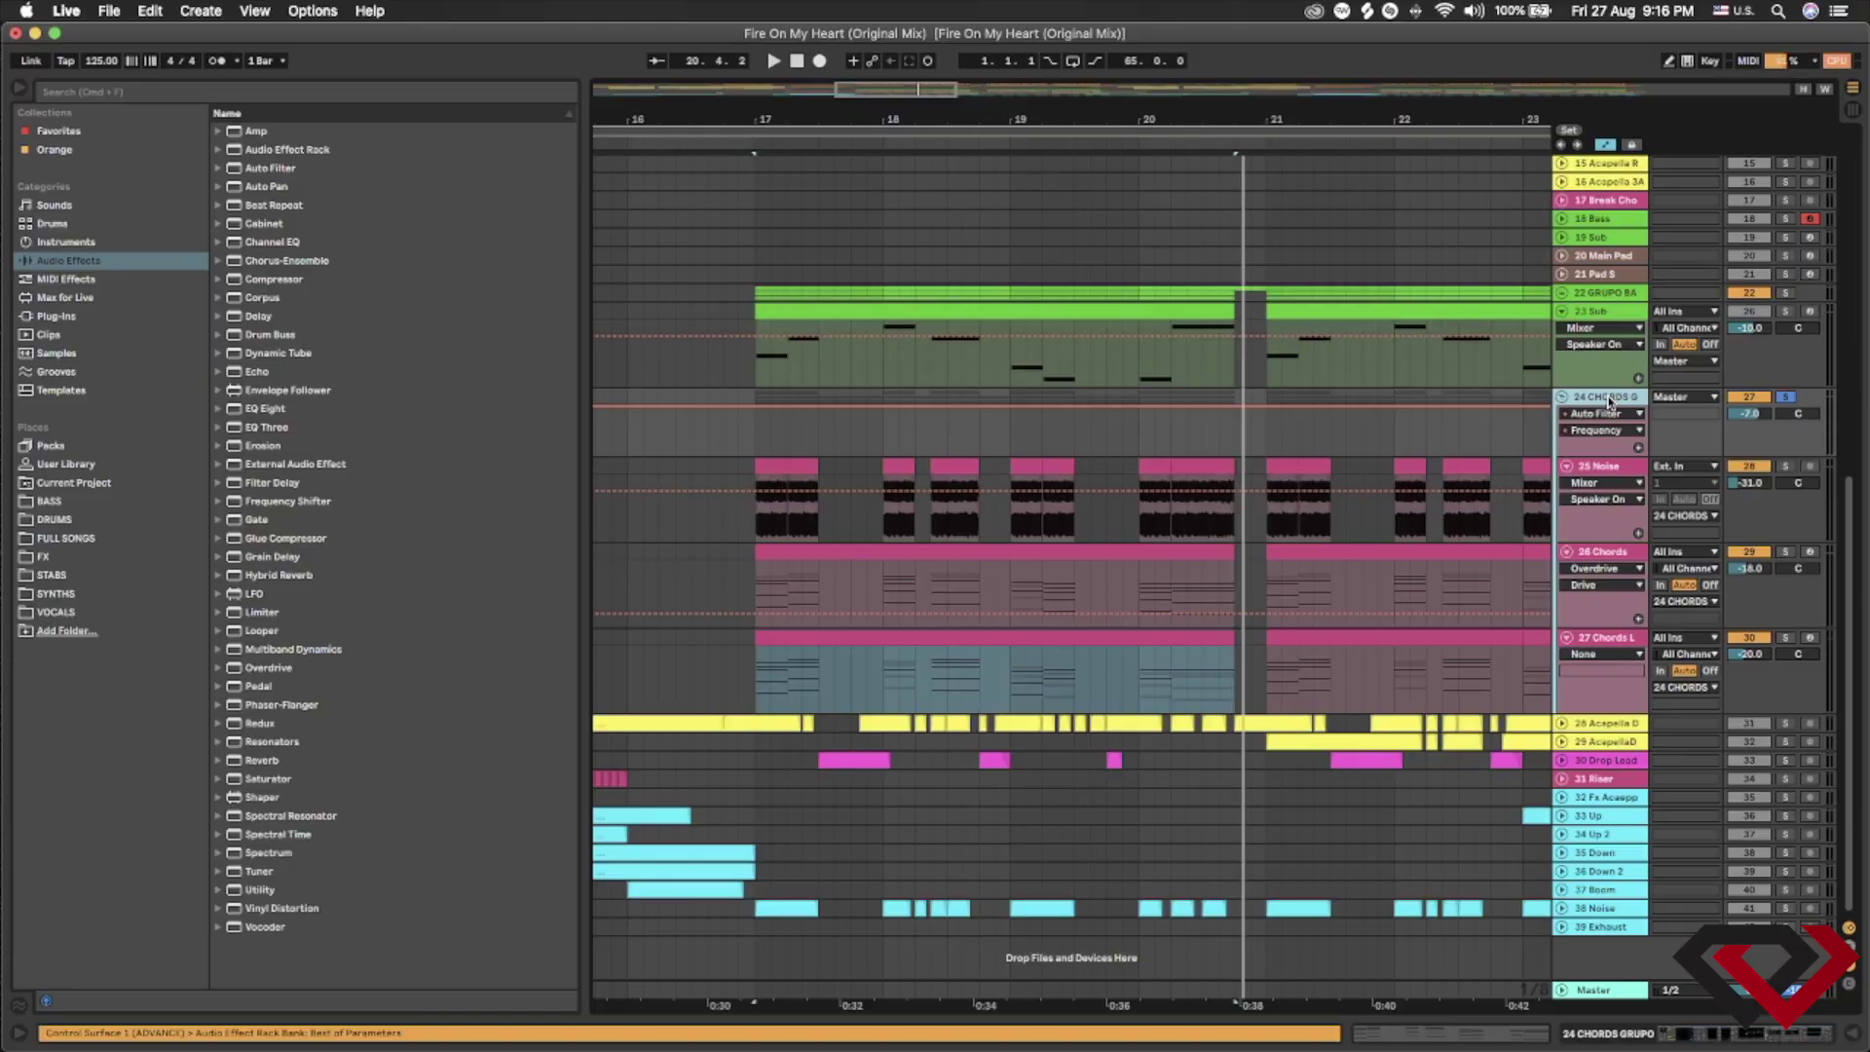
# - Play the soloed 24 Chords group from 17.1.1 and examine its effects one by one, from Multiband Dynamics to Reverb
pyautogui.click(762, 567)
pyautogui.press('space')
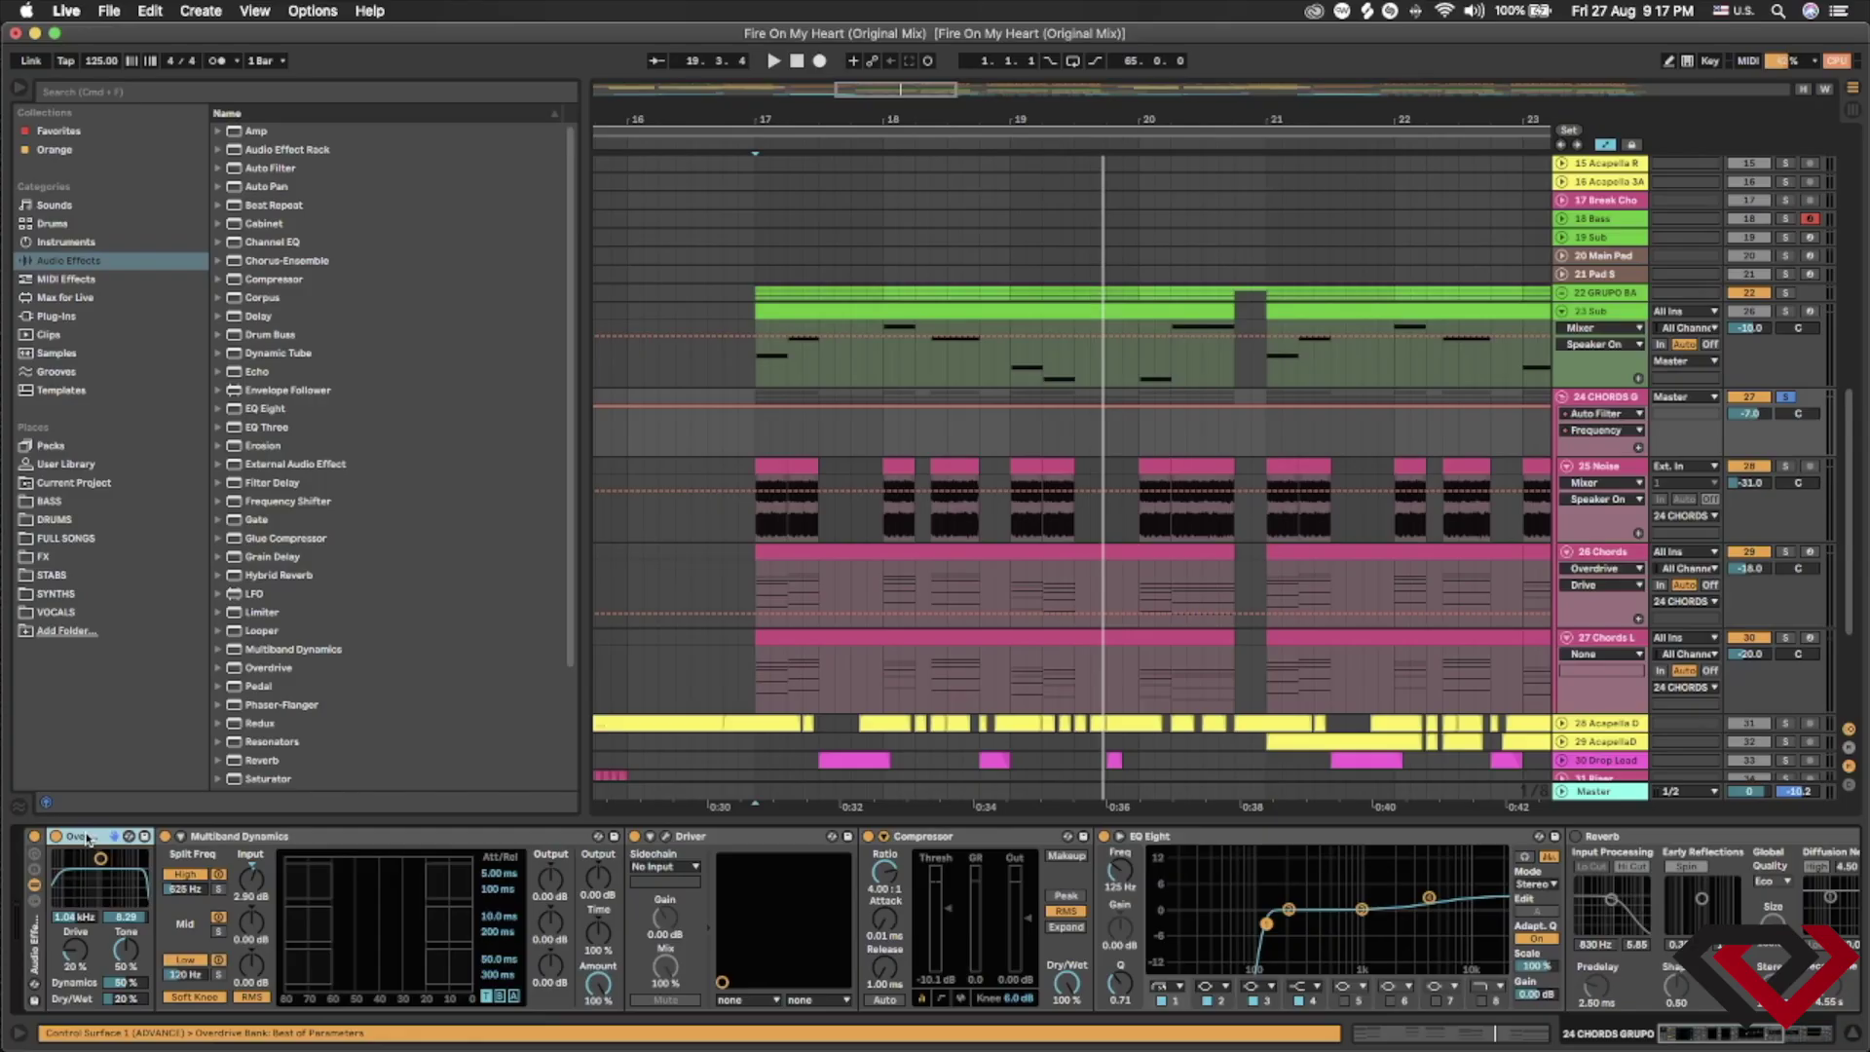
pyautogui.click(290, 839)
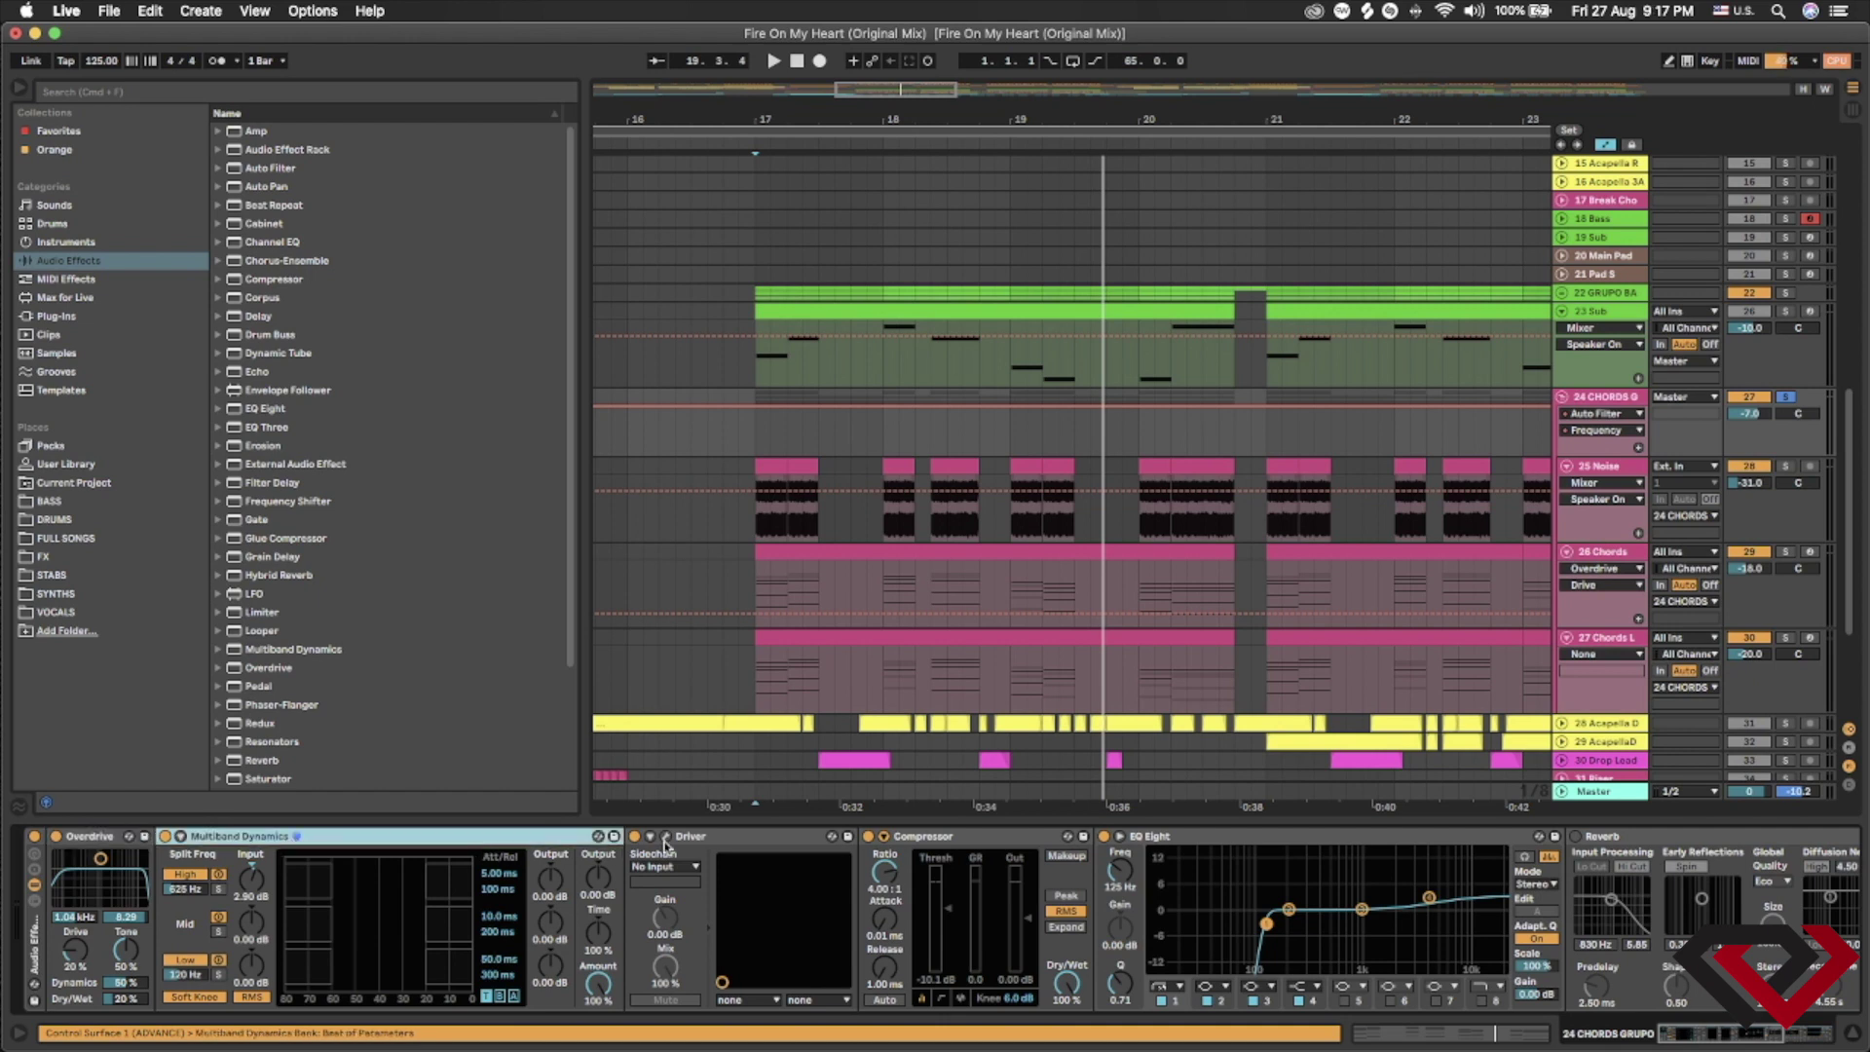
pyautogui.click(725, 839)
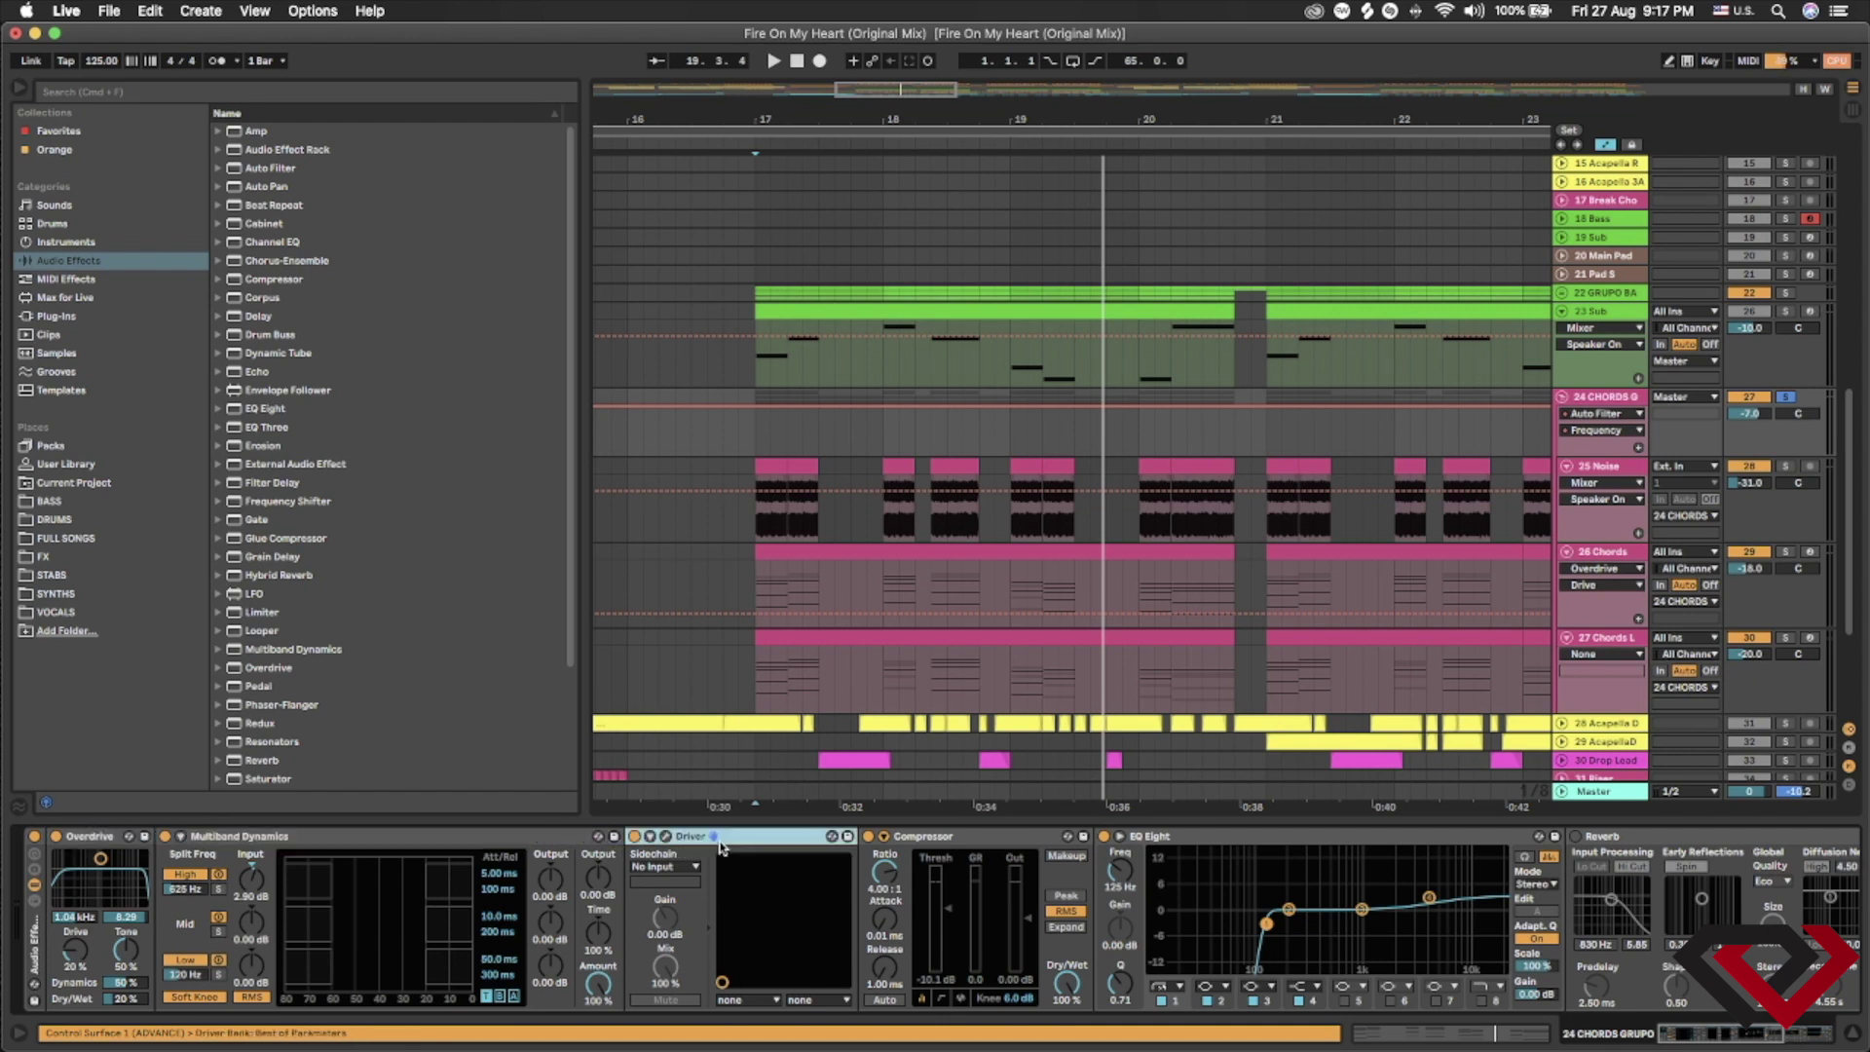
pyautogui.click(982, 839)
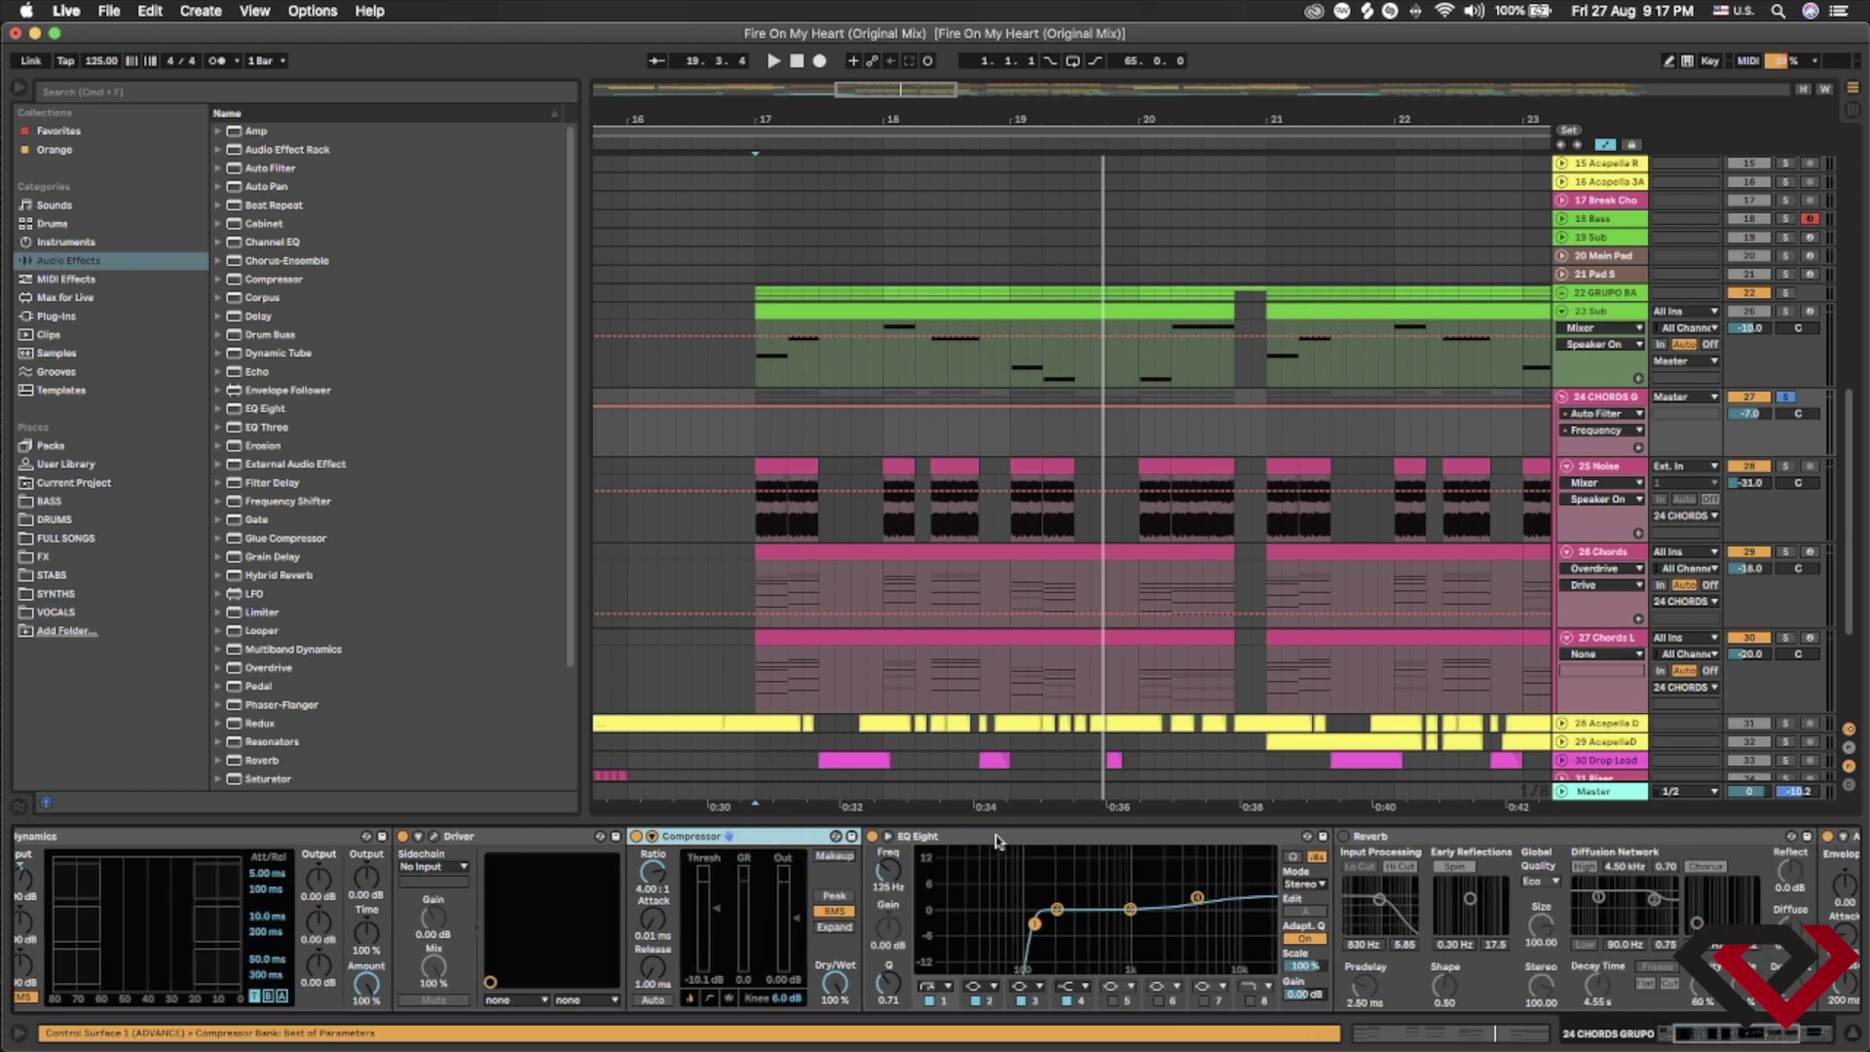
pyautogui.click(985, 841)
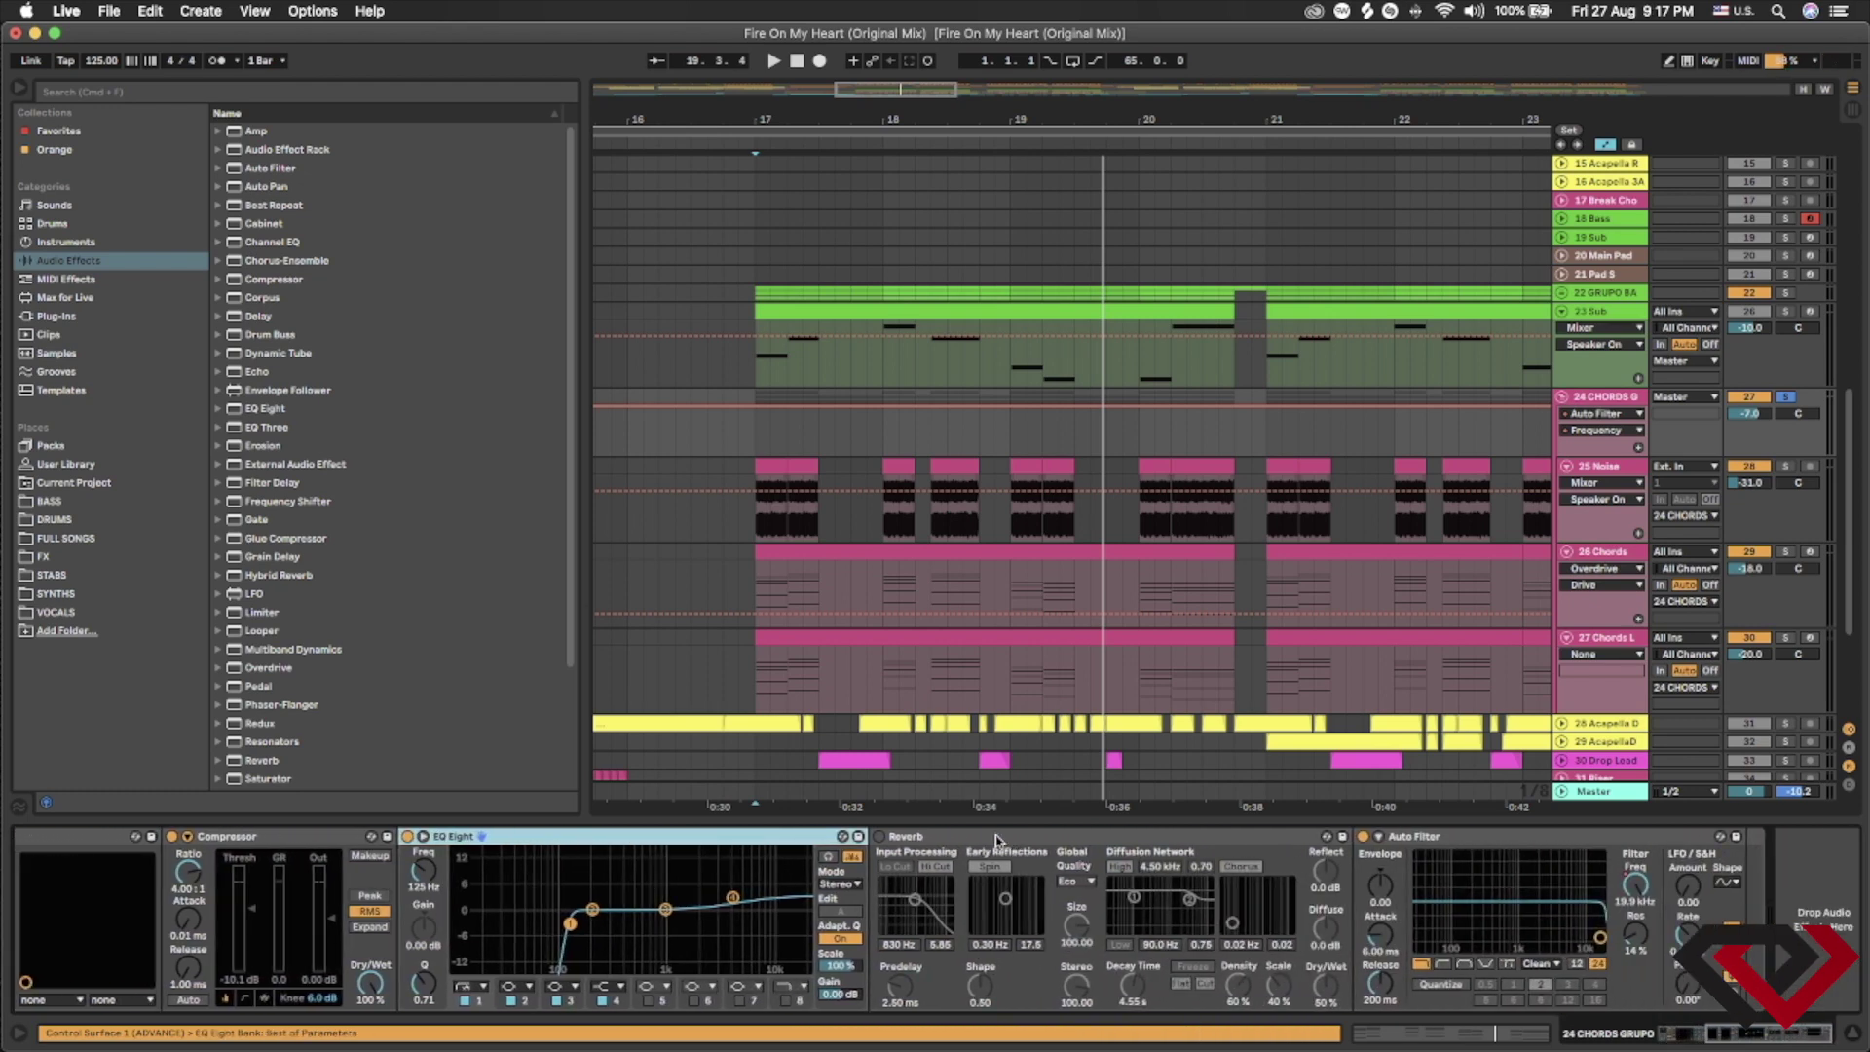
pyautogui.click(996, 839)
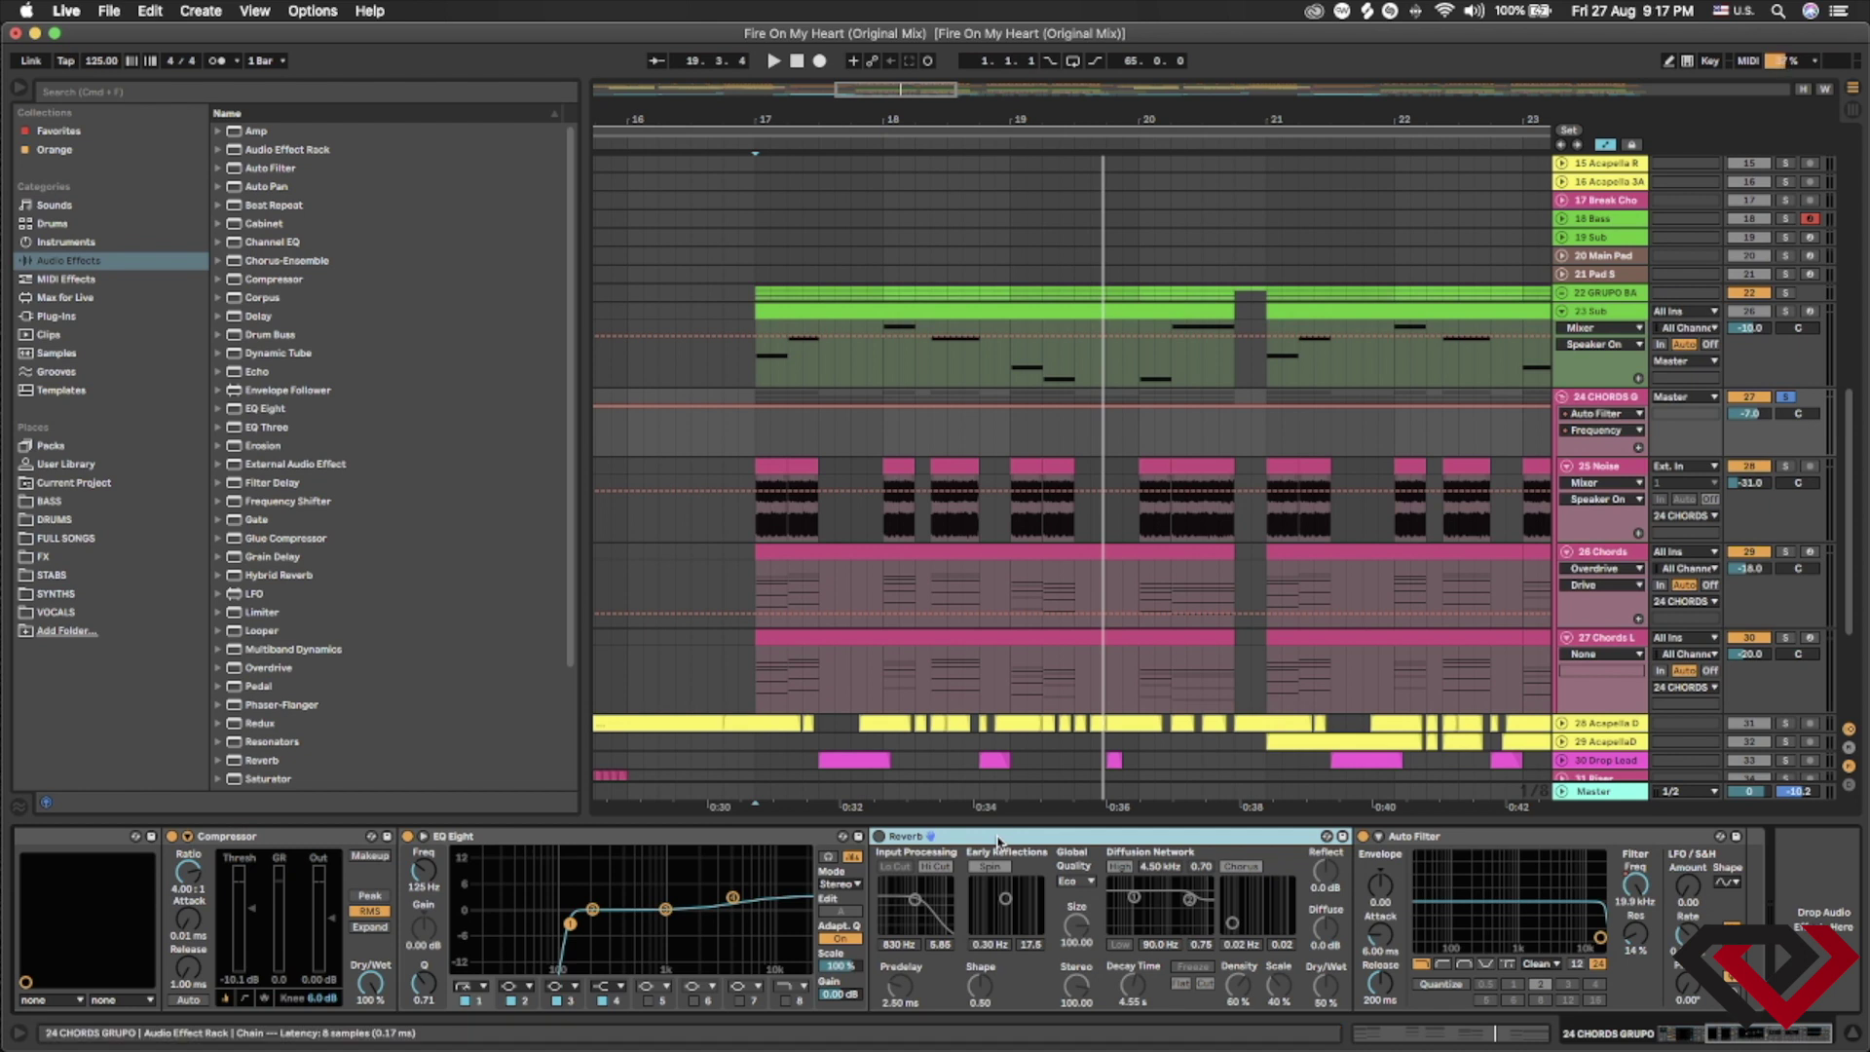
# - Examine the Auto Filter at the end of the 24 Chords group's effect chain, including its frequency setting
pyautogui.hscroll(1, 998, 840)
pyautogui.click(1519, 847)
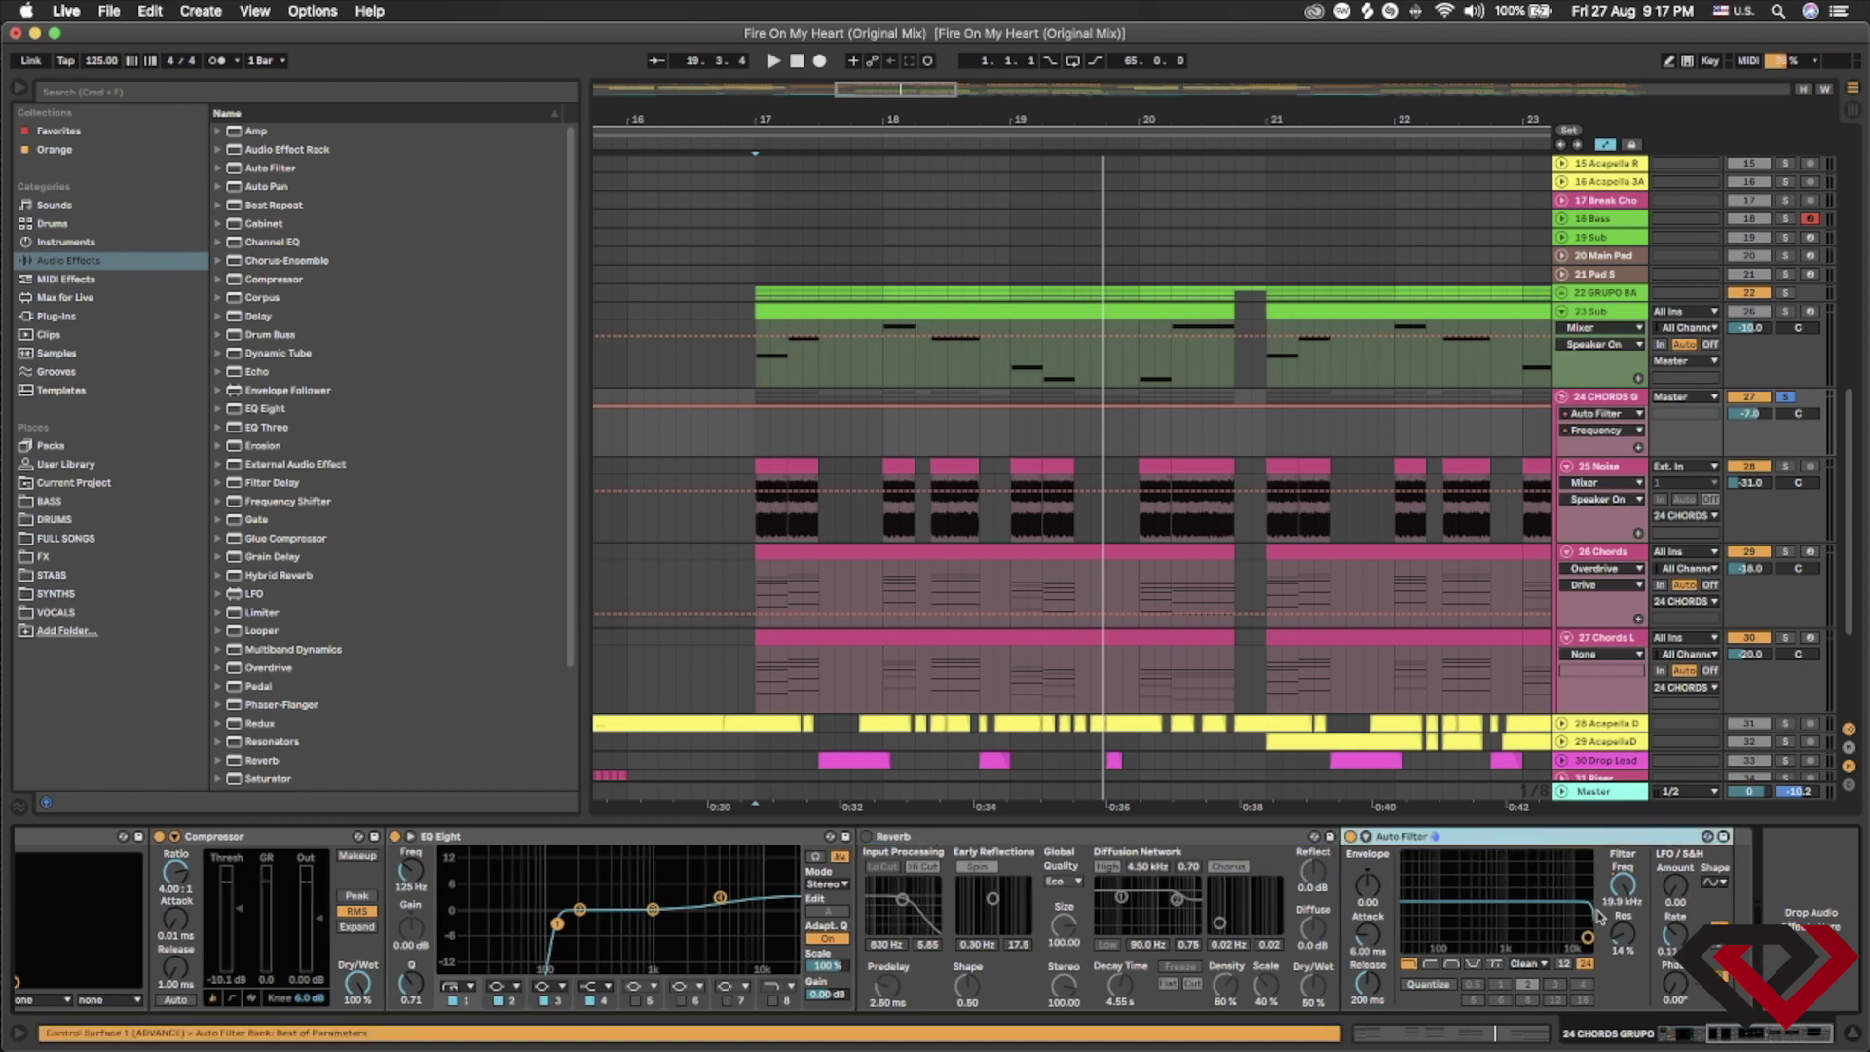
pyautogui.click(1623, 883)
pyautogui.hscroll(10, 1177, 434)
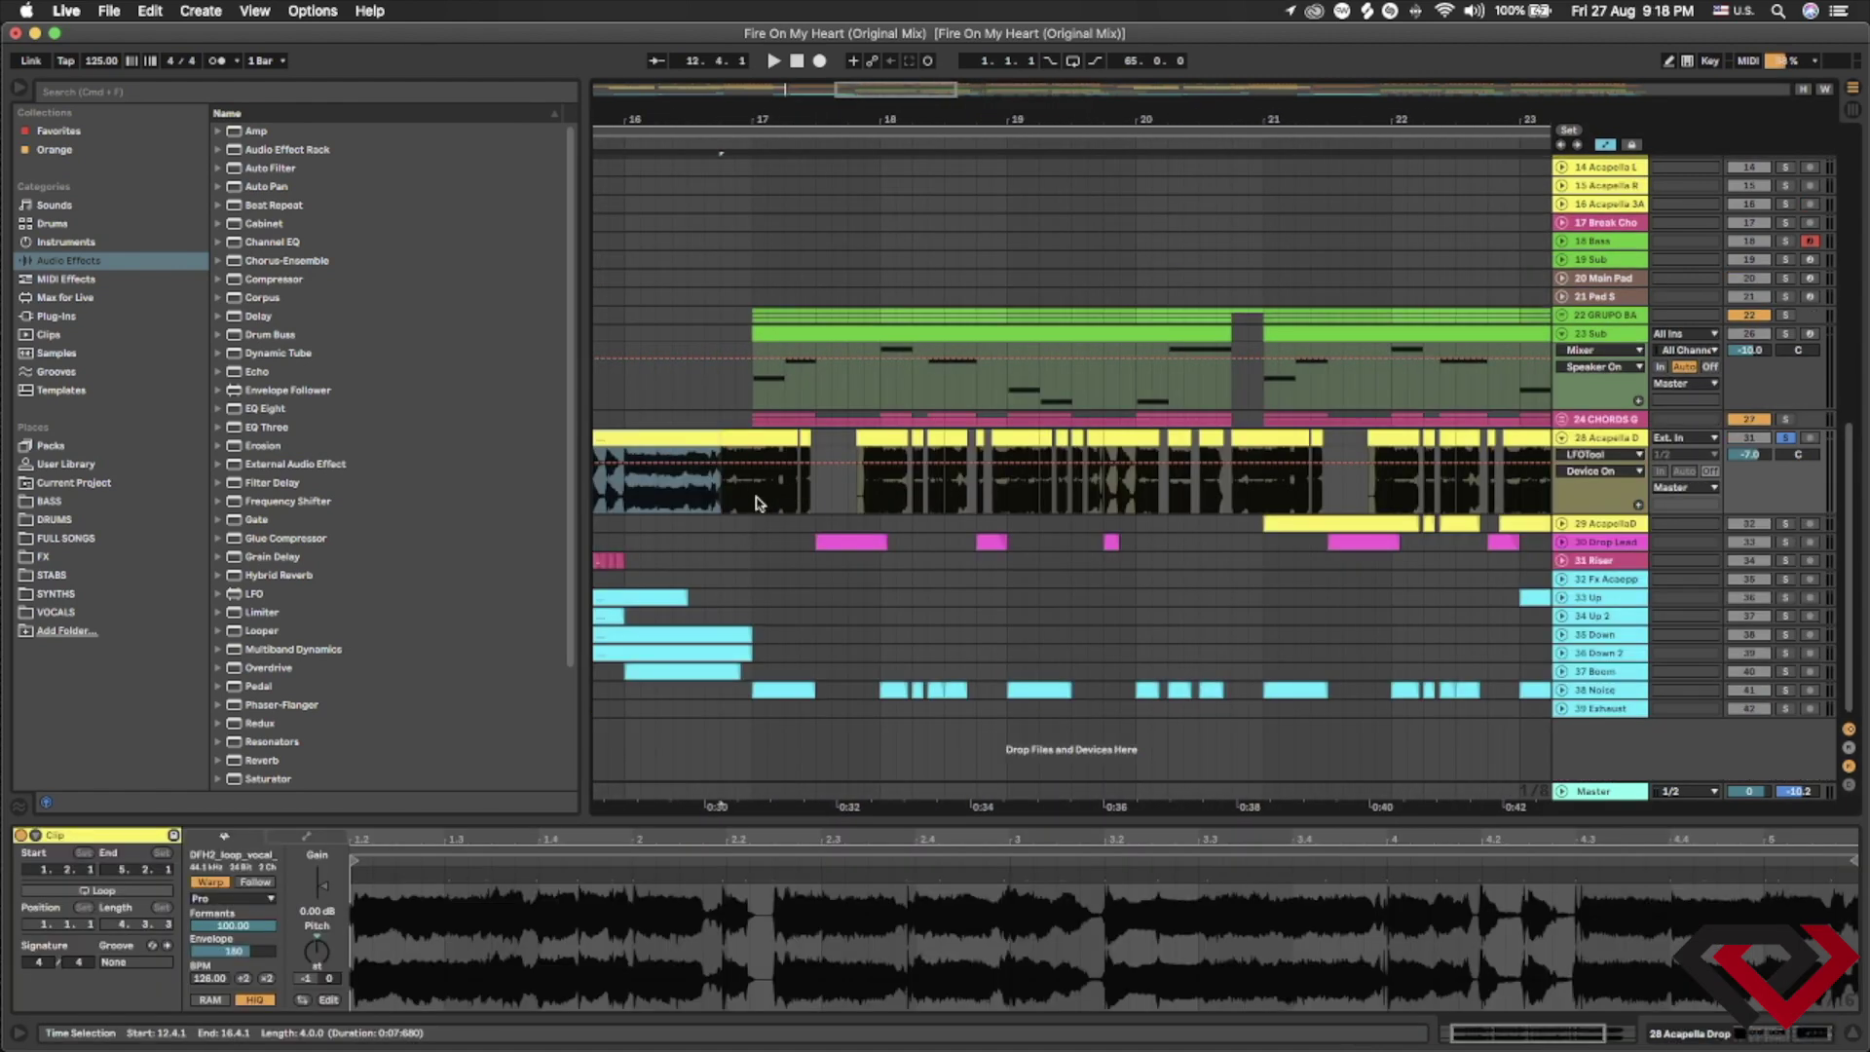
# - Select the chopped vocal clips on the 28 Acapella Drop track from 17.1.1 to 21.2.1
pyautogui.moveTo(755, 503); pyautogui.dragTo(1295, 484)
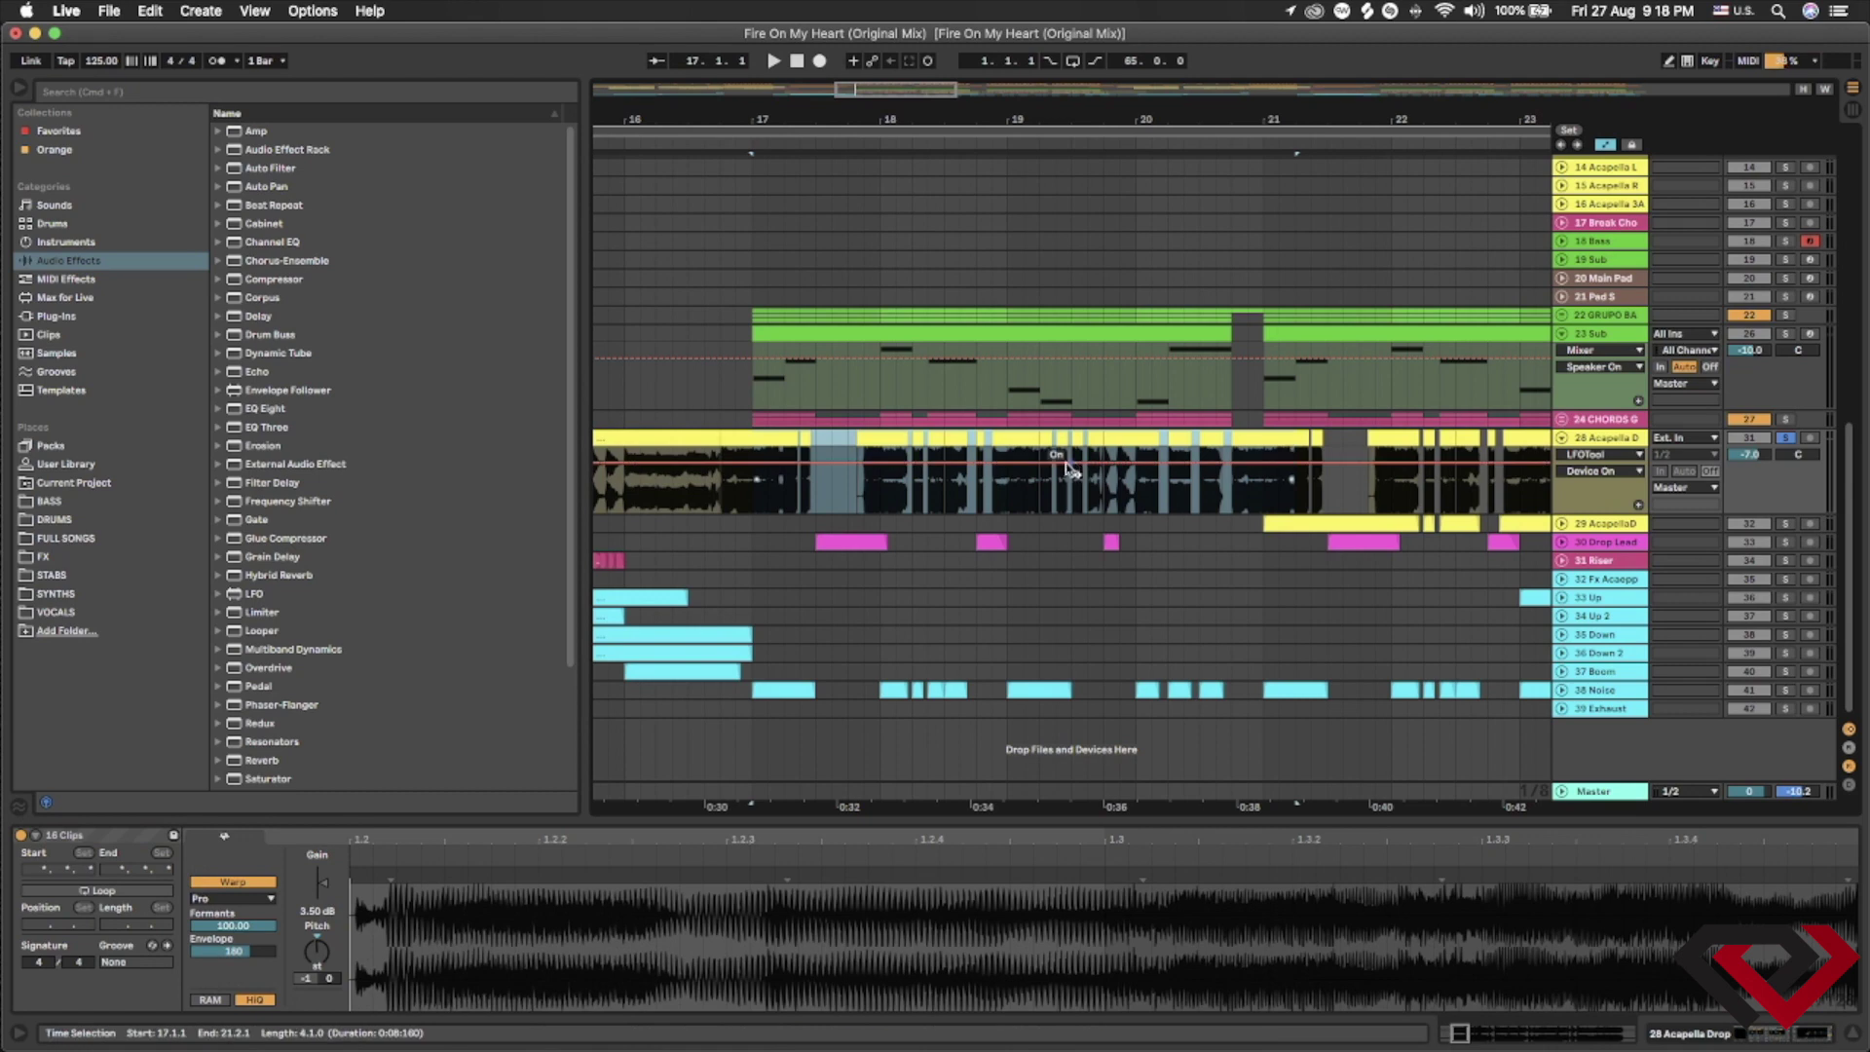
pyautogui.hscroll(2, 1071, 470)
pyautogui.hscroll(-10, 1071, 471)
pyautogui.scroll(3, 1072, 471)
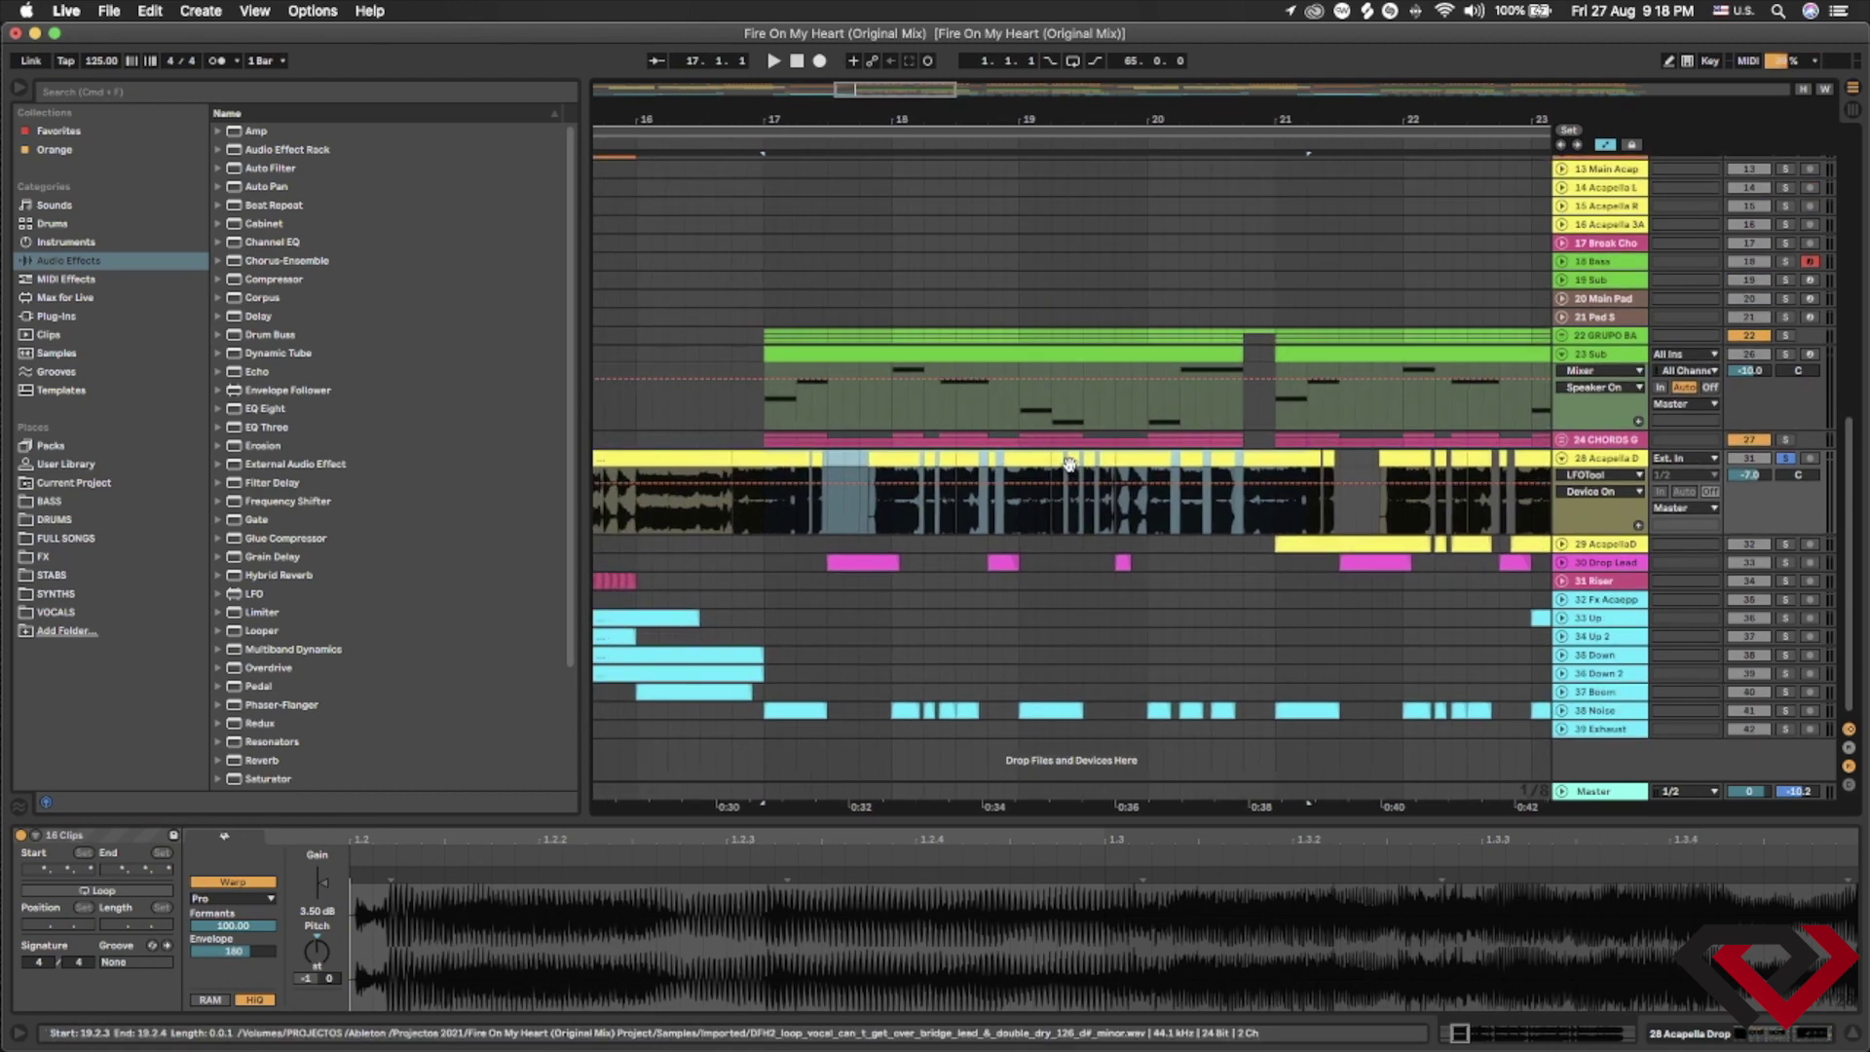
# - Select the long vocal clip from 12.4.1 to 16.4.1 on the 28 Acapella Drop track and examine its waveform
pyautogui.click(837, 549)
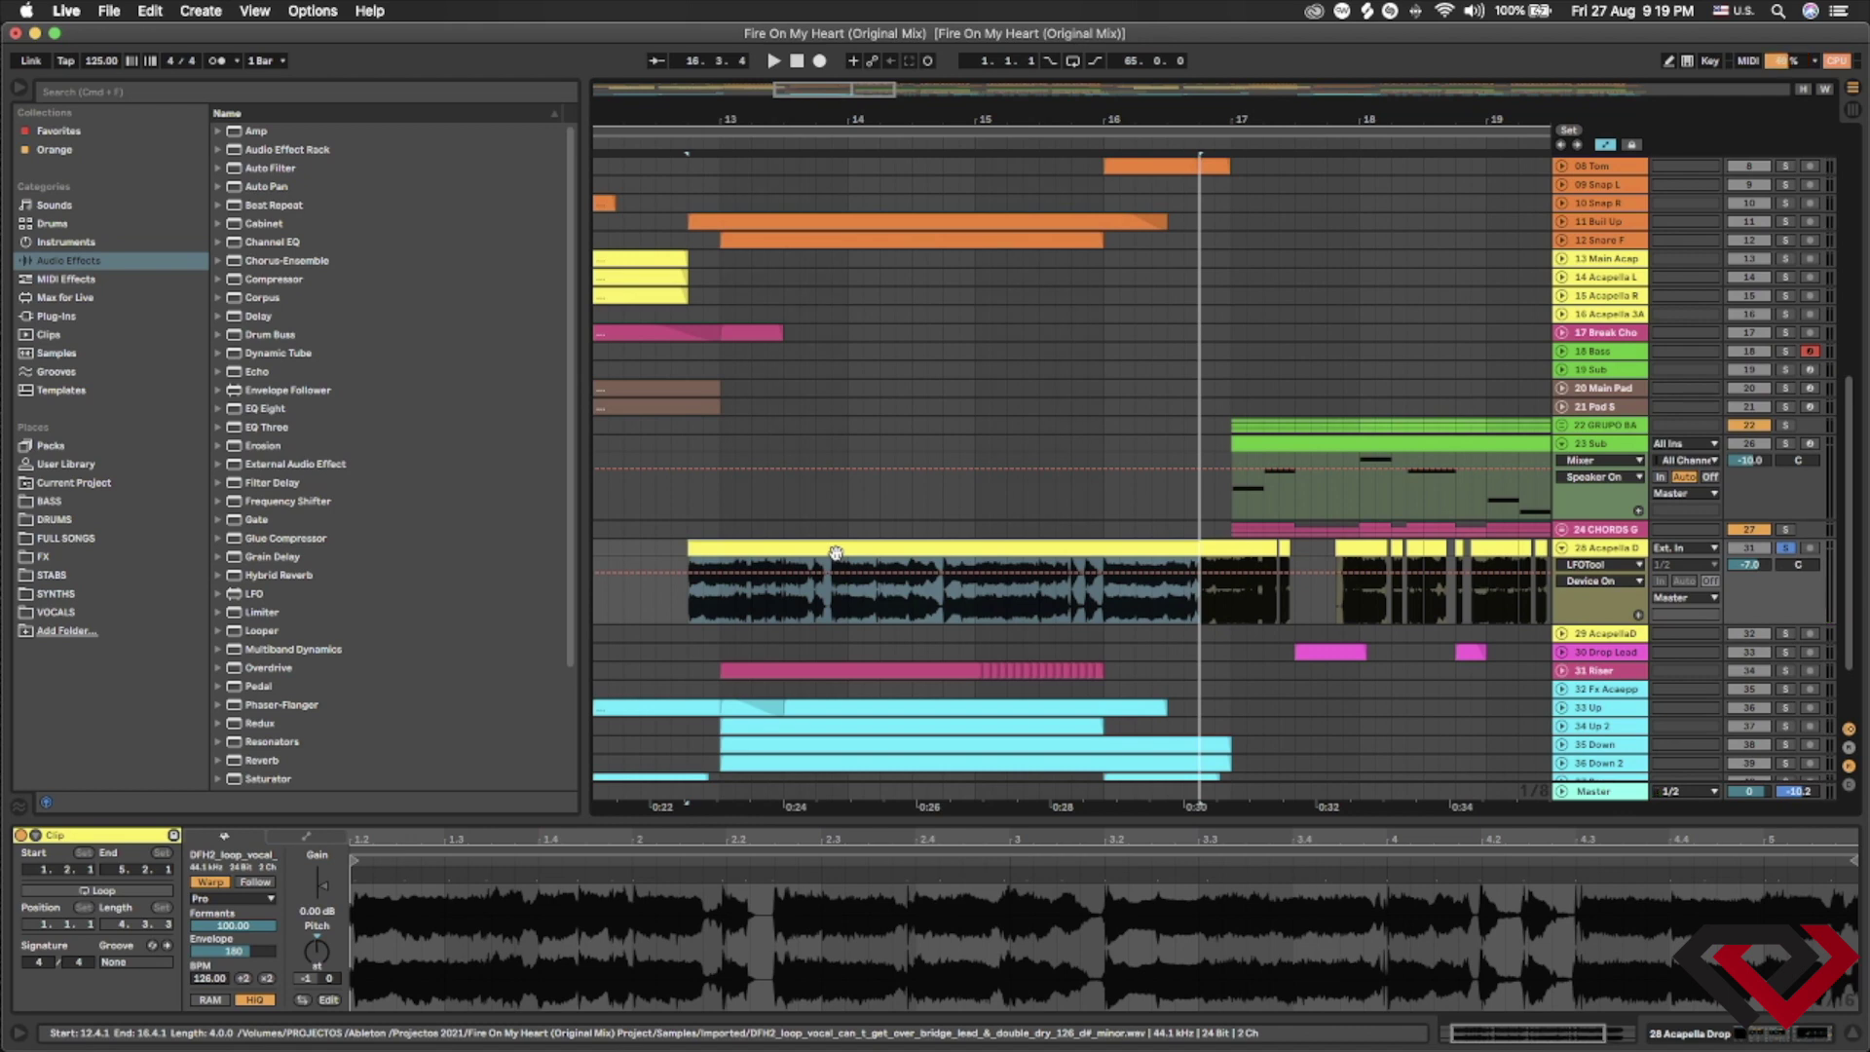
pyautogui.hscroll(5, 835, 552)
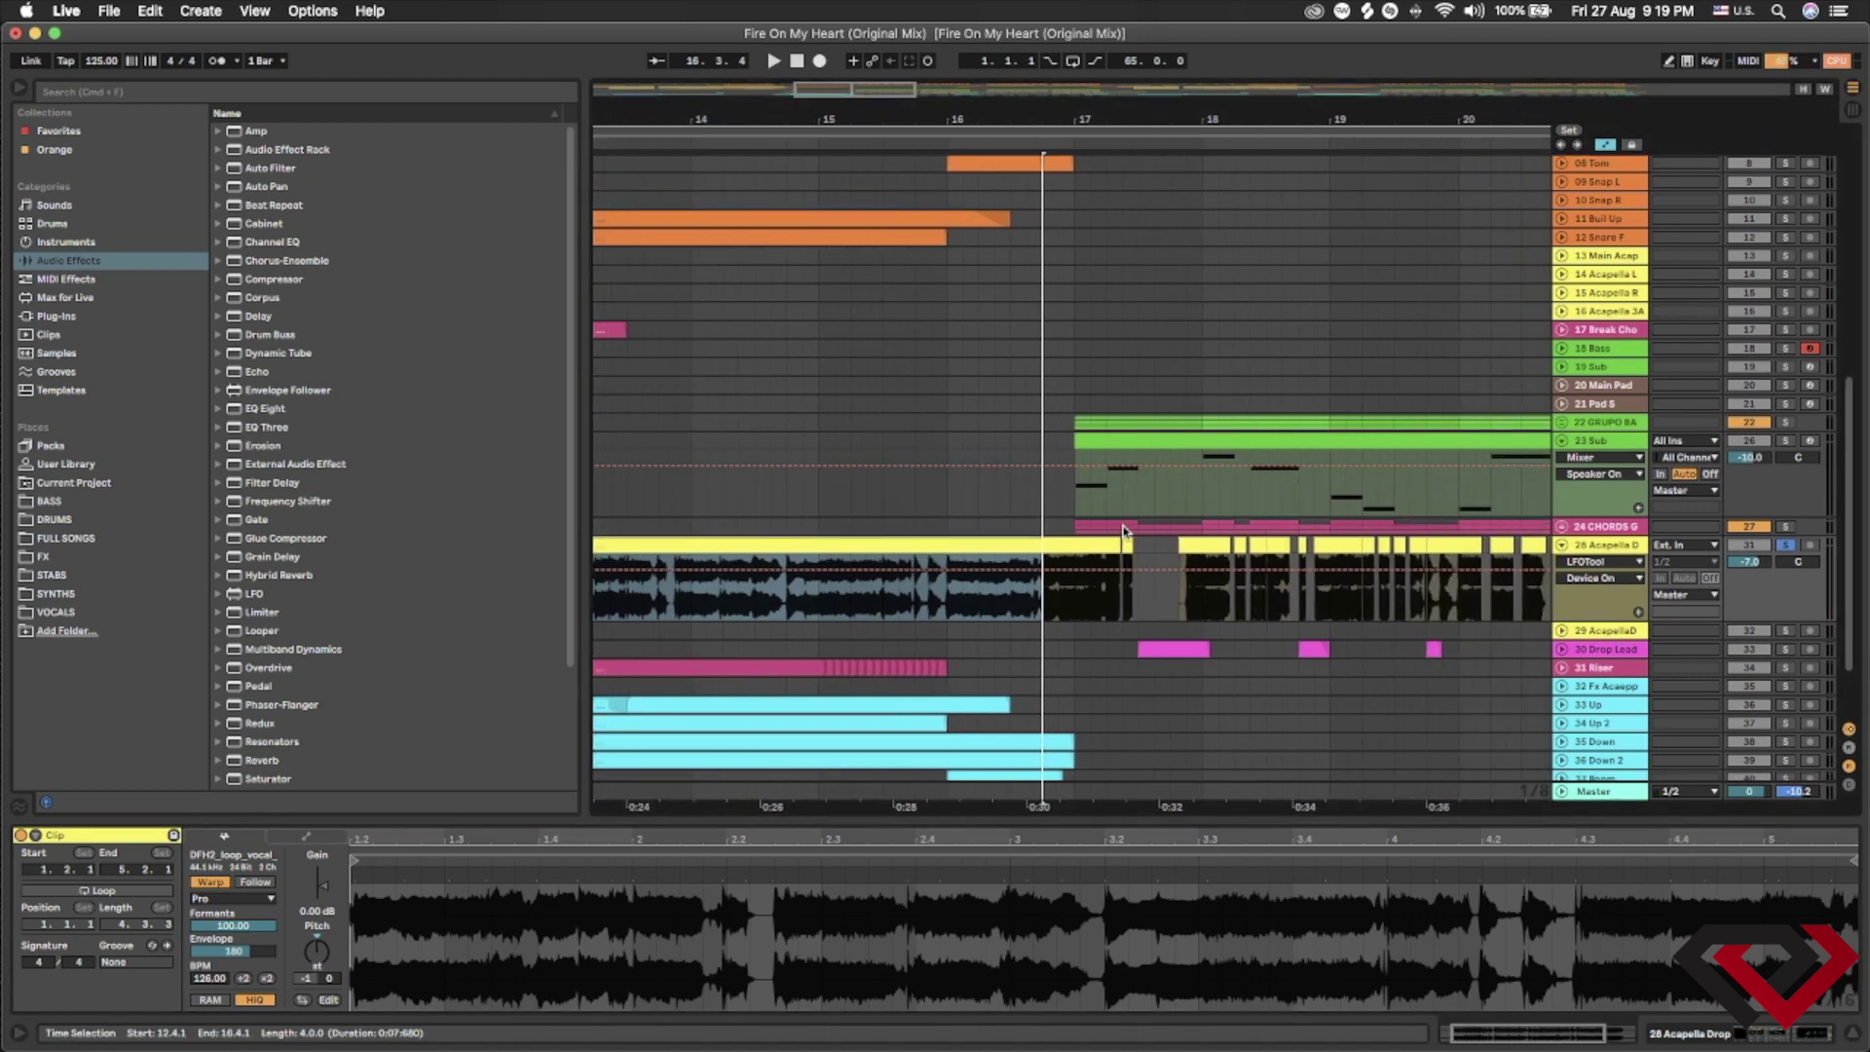
pyautogui.hscroll(3, 1096, 543)
pyautogui.hscroll(-5, 877, 584)
pyautogui.scroll(2, 876, 584)
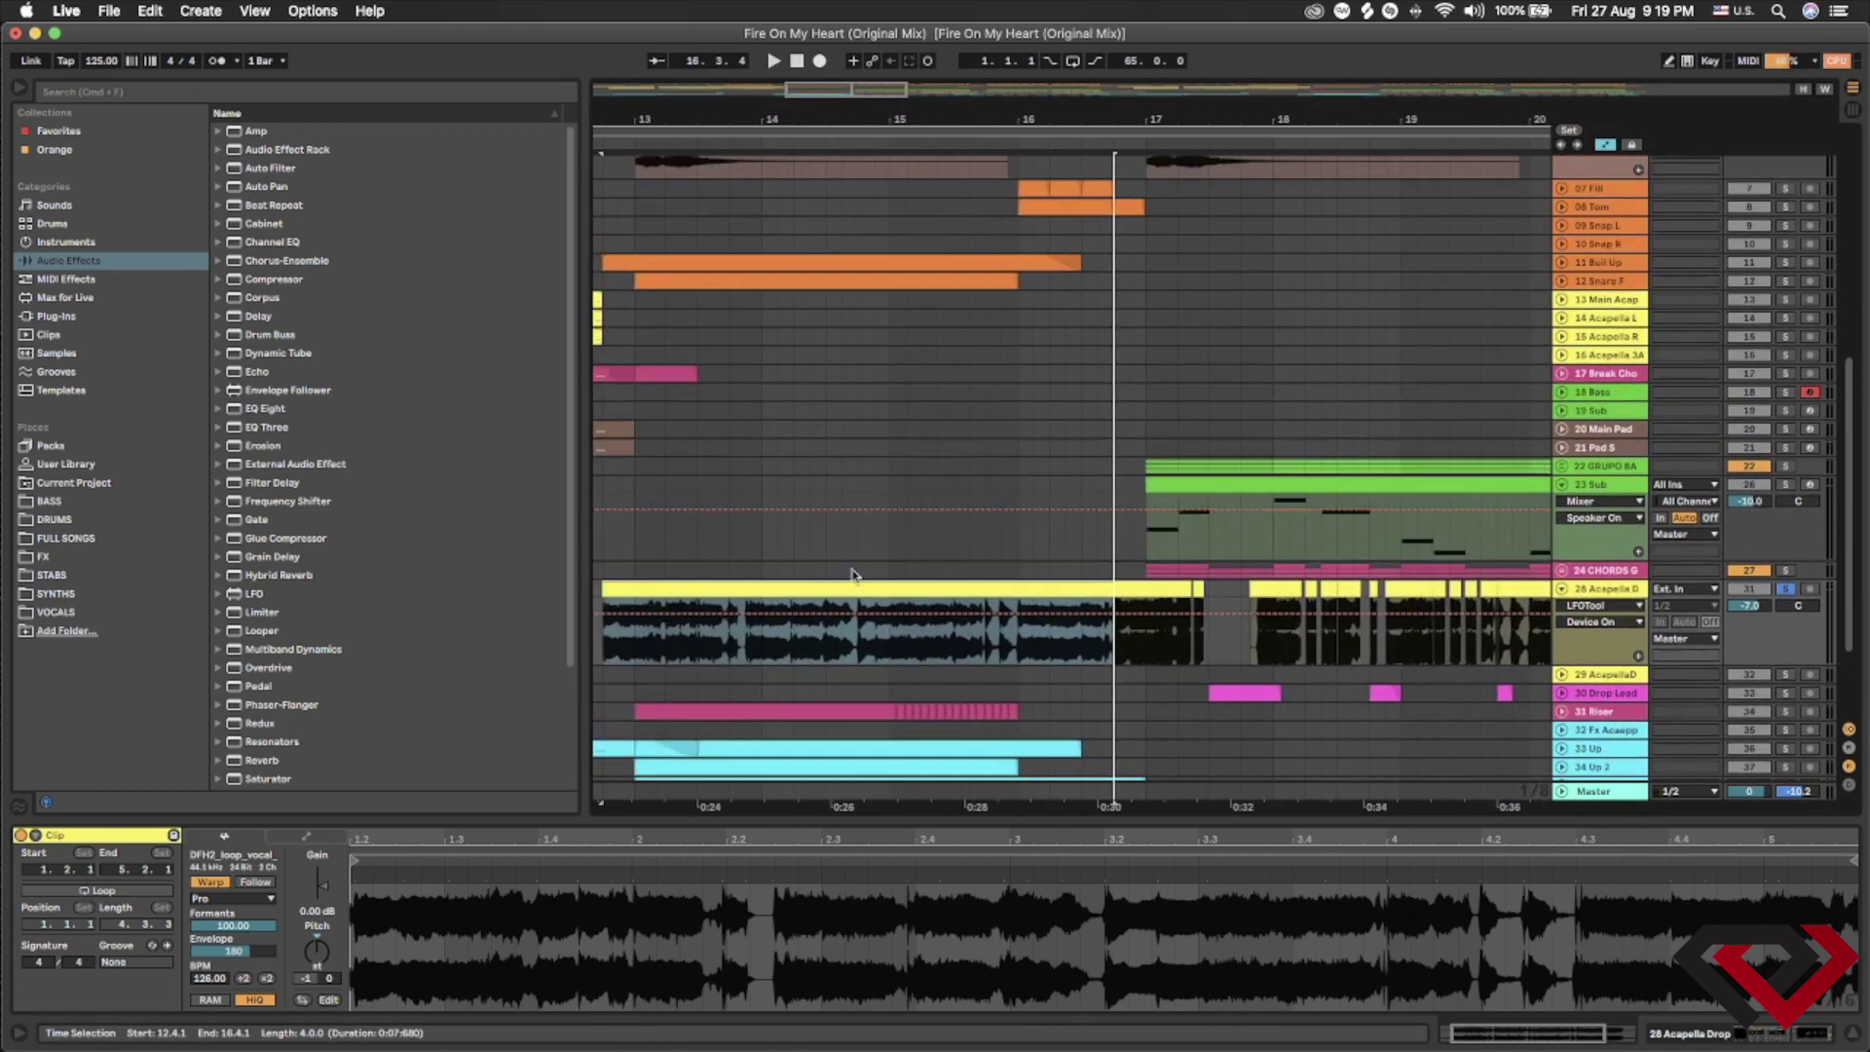
pyautogui.scroll(-3, 877, 545)
pyautogui.hscroll(-3, 877, 546)
pyautogui.click(959, 479)
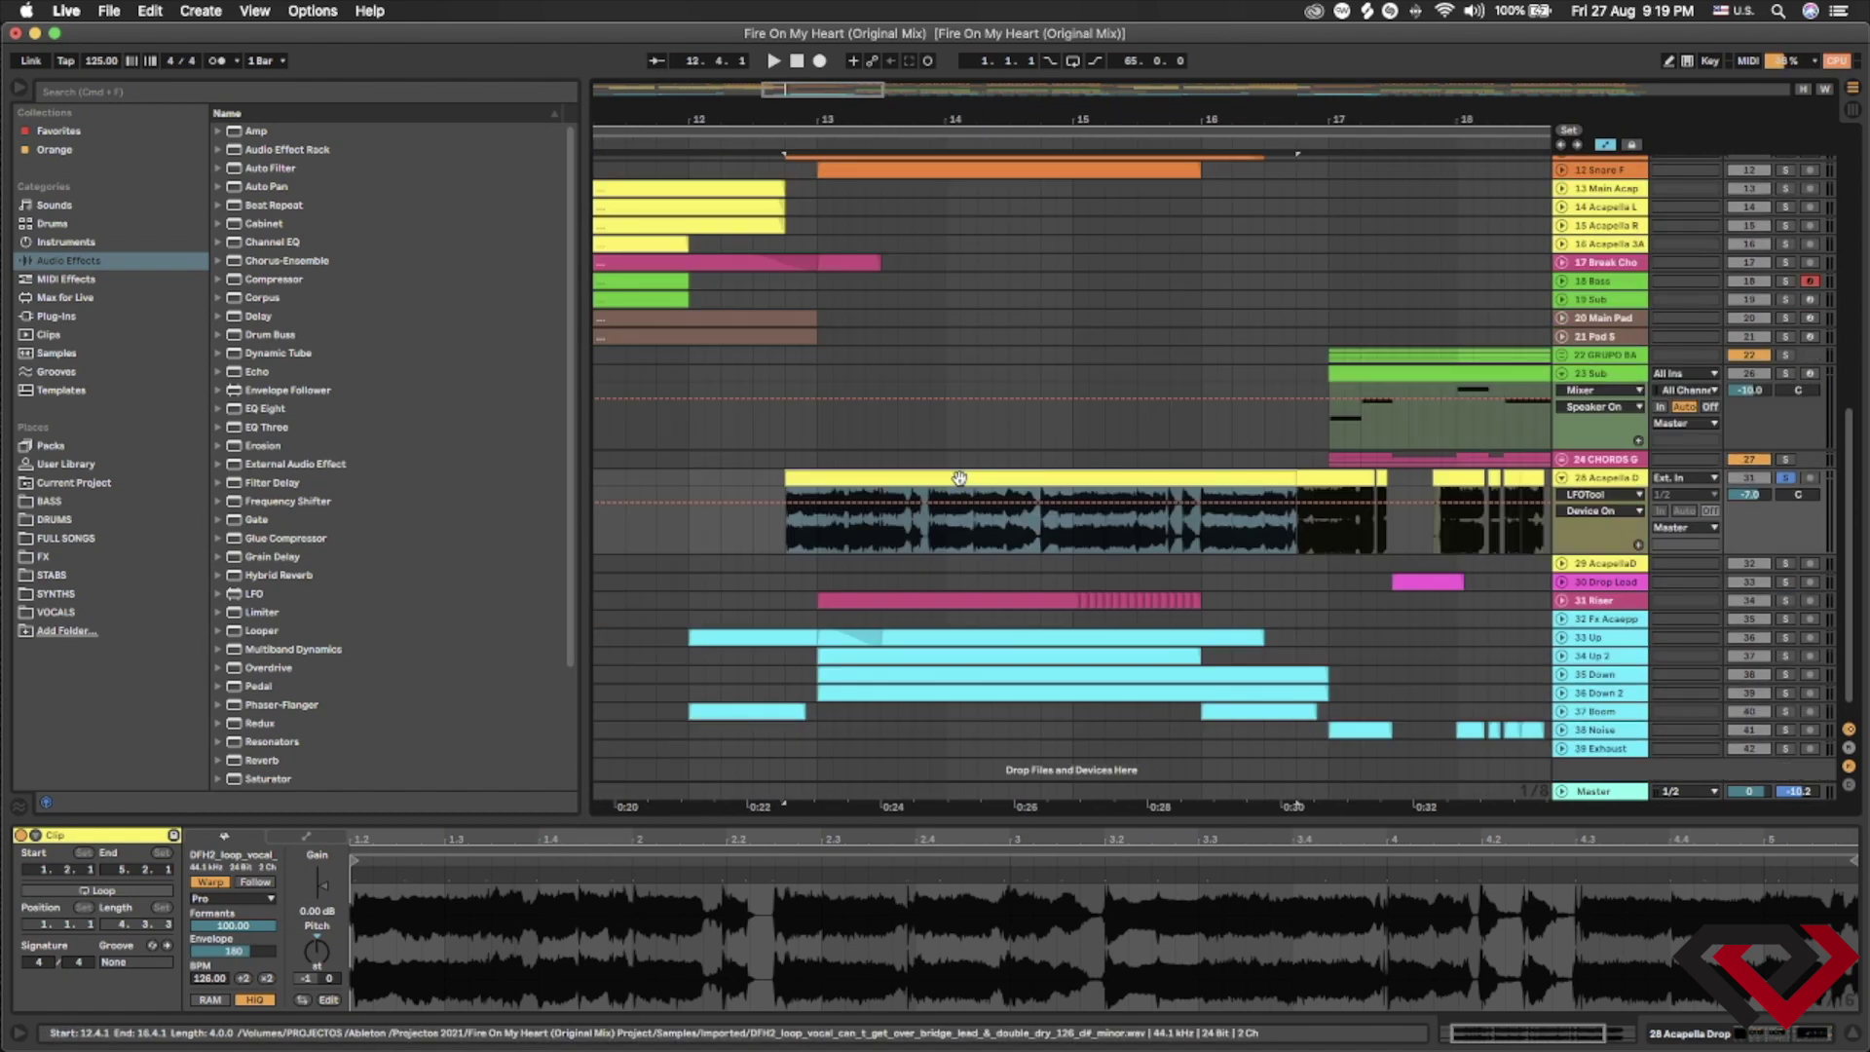
# - Select the short vocal clip that starts at 16.4.1 on the 28 Acapella Drop track
pyautogui.hscroll(8, 960, 478)
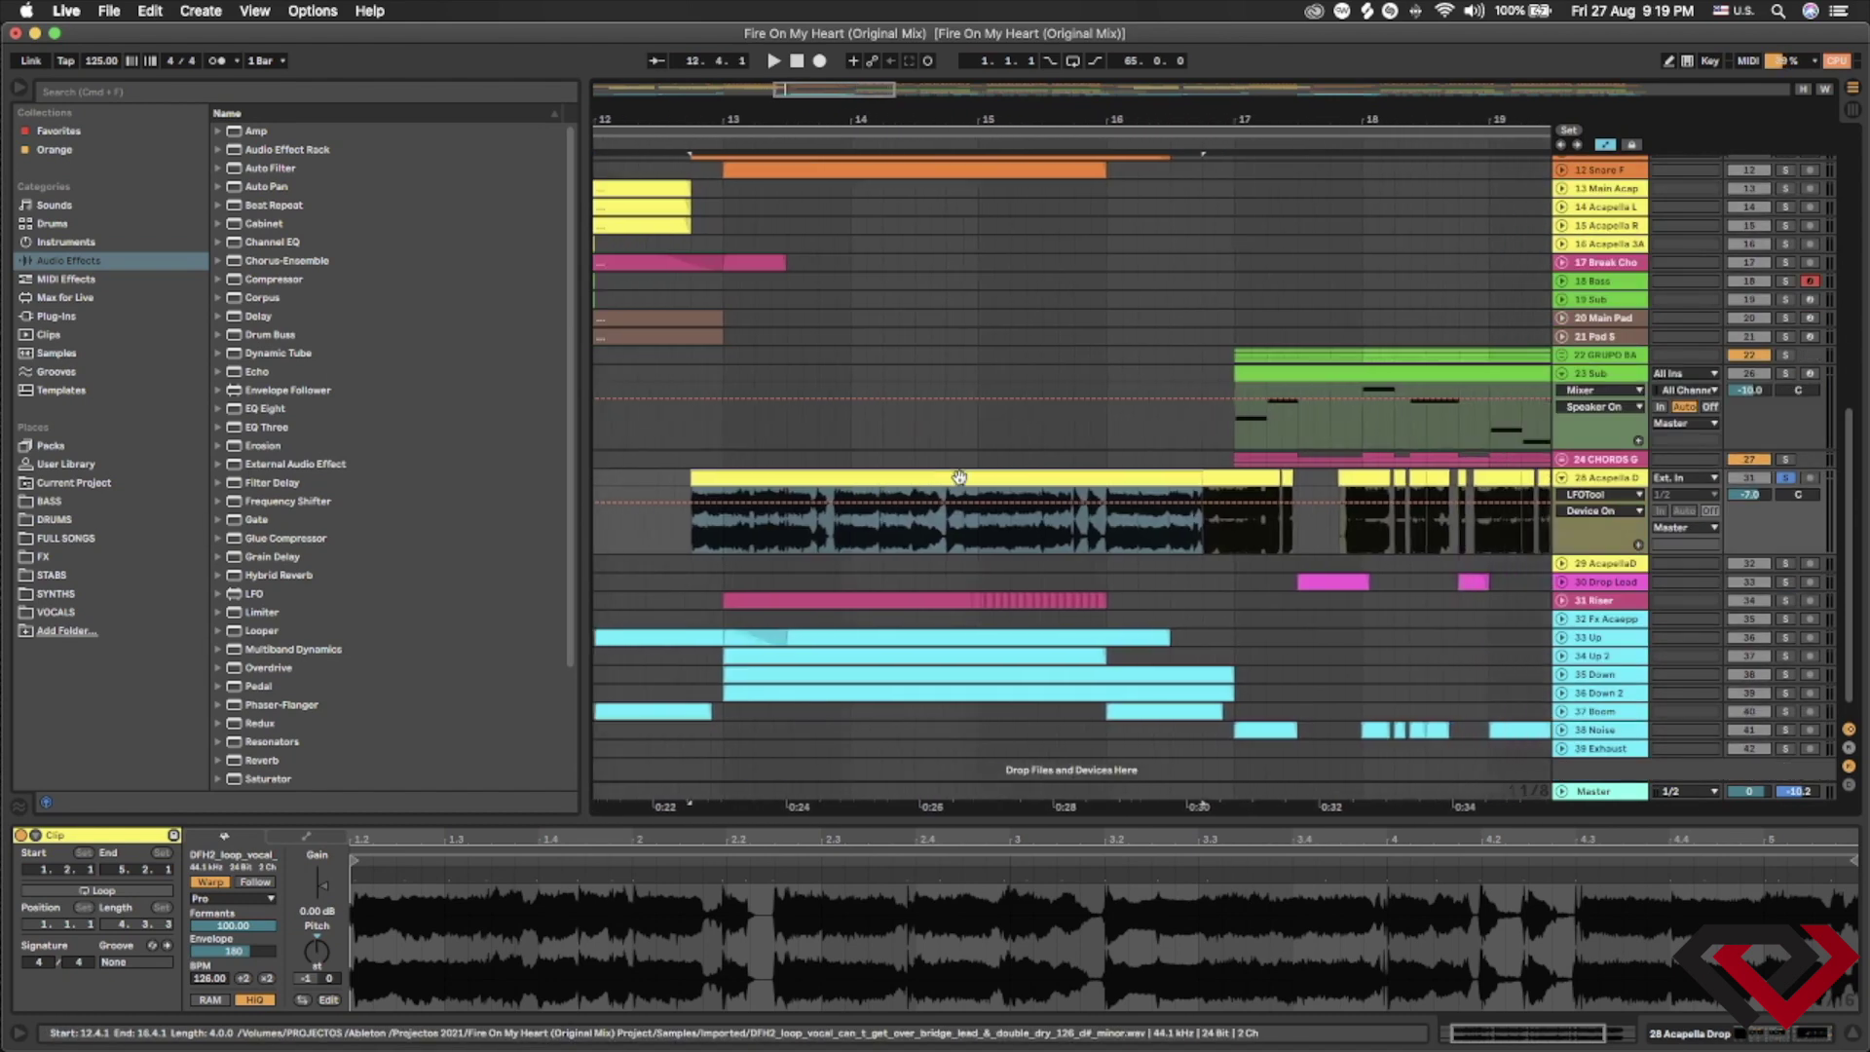
pyautogui.scroll(2, 779, 497)
pyautogui.click(723, 506)
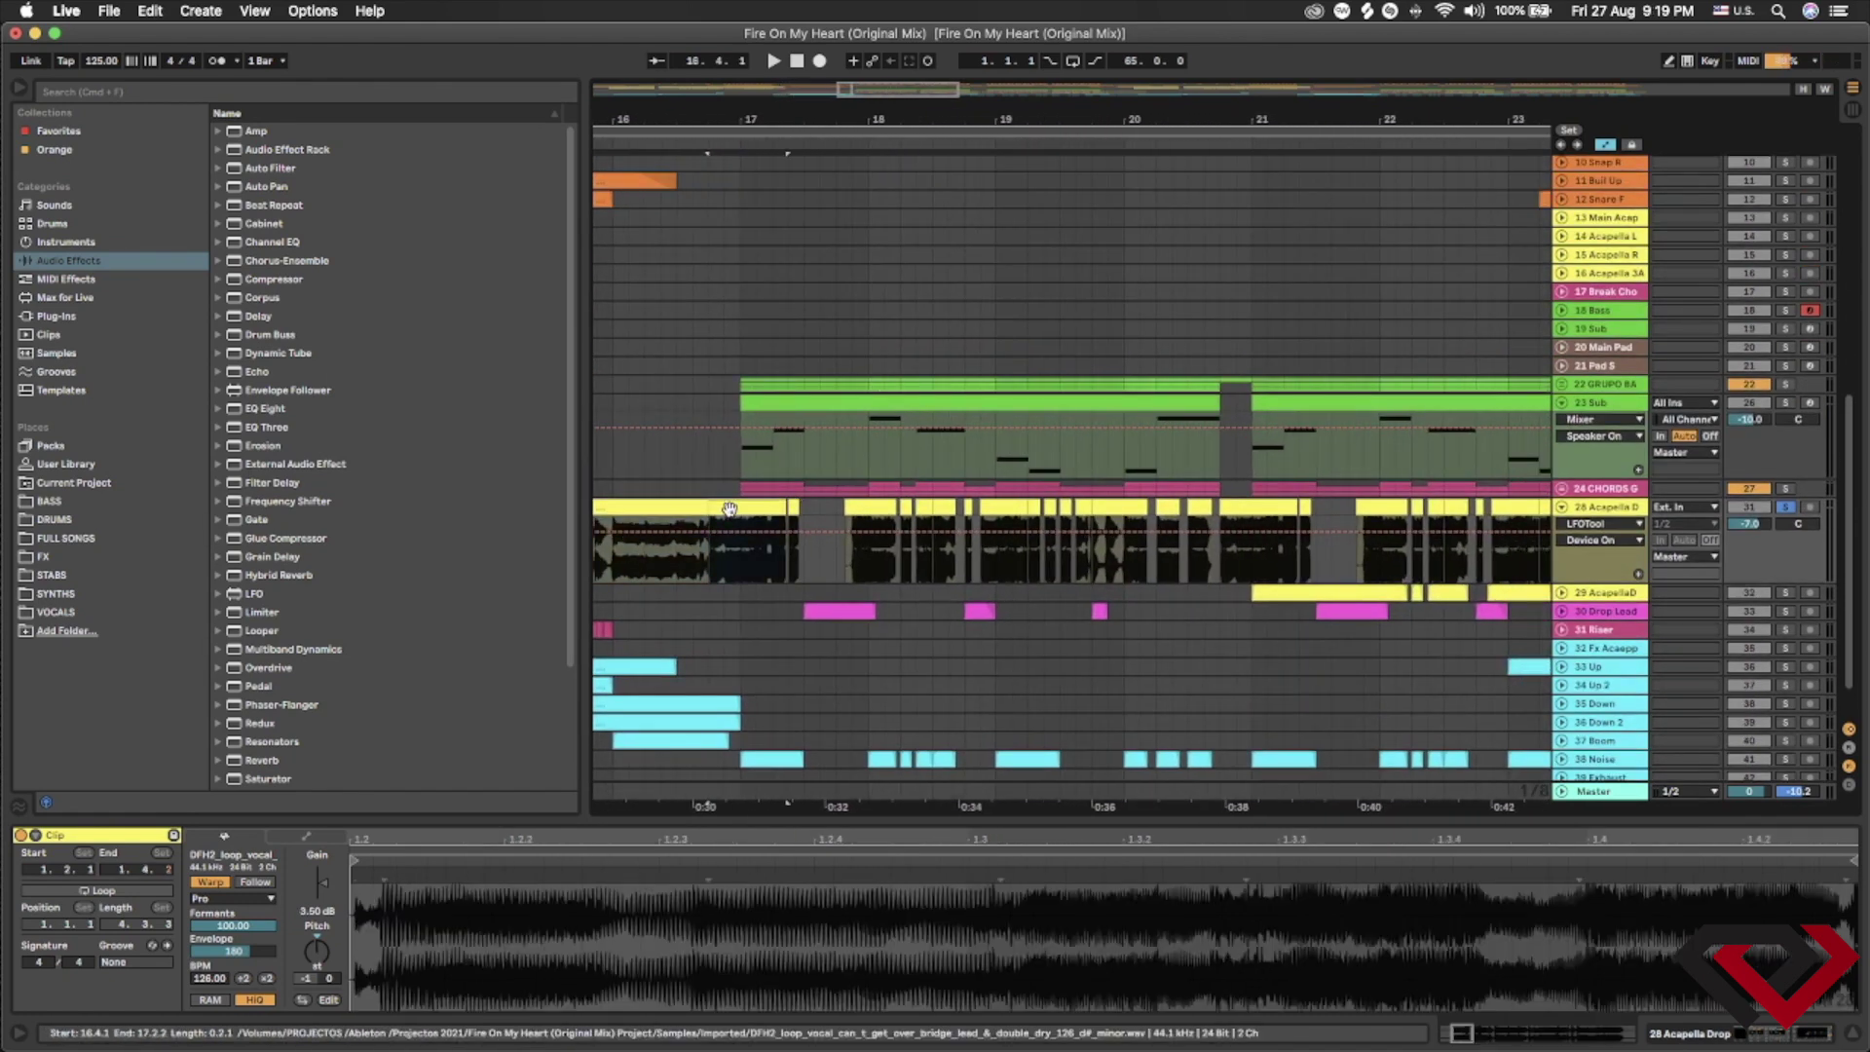
# - Examine the LFOTool curve on the 28 Acapella Drop track, close the plug-in and play the soloed vocal
pyautogui.hscroll(3, 974, 507)
pyautogui.click(1614, 506)
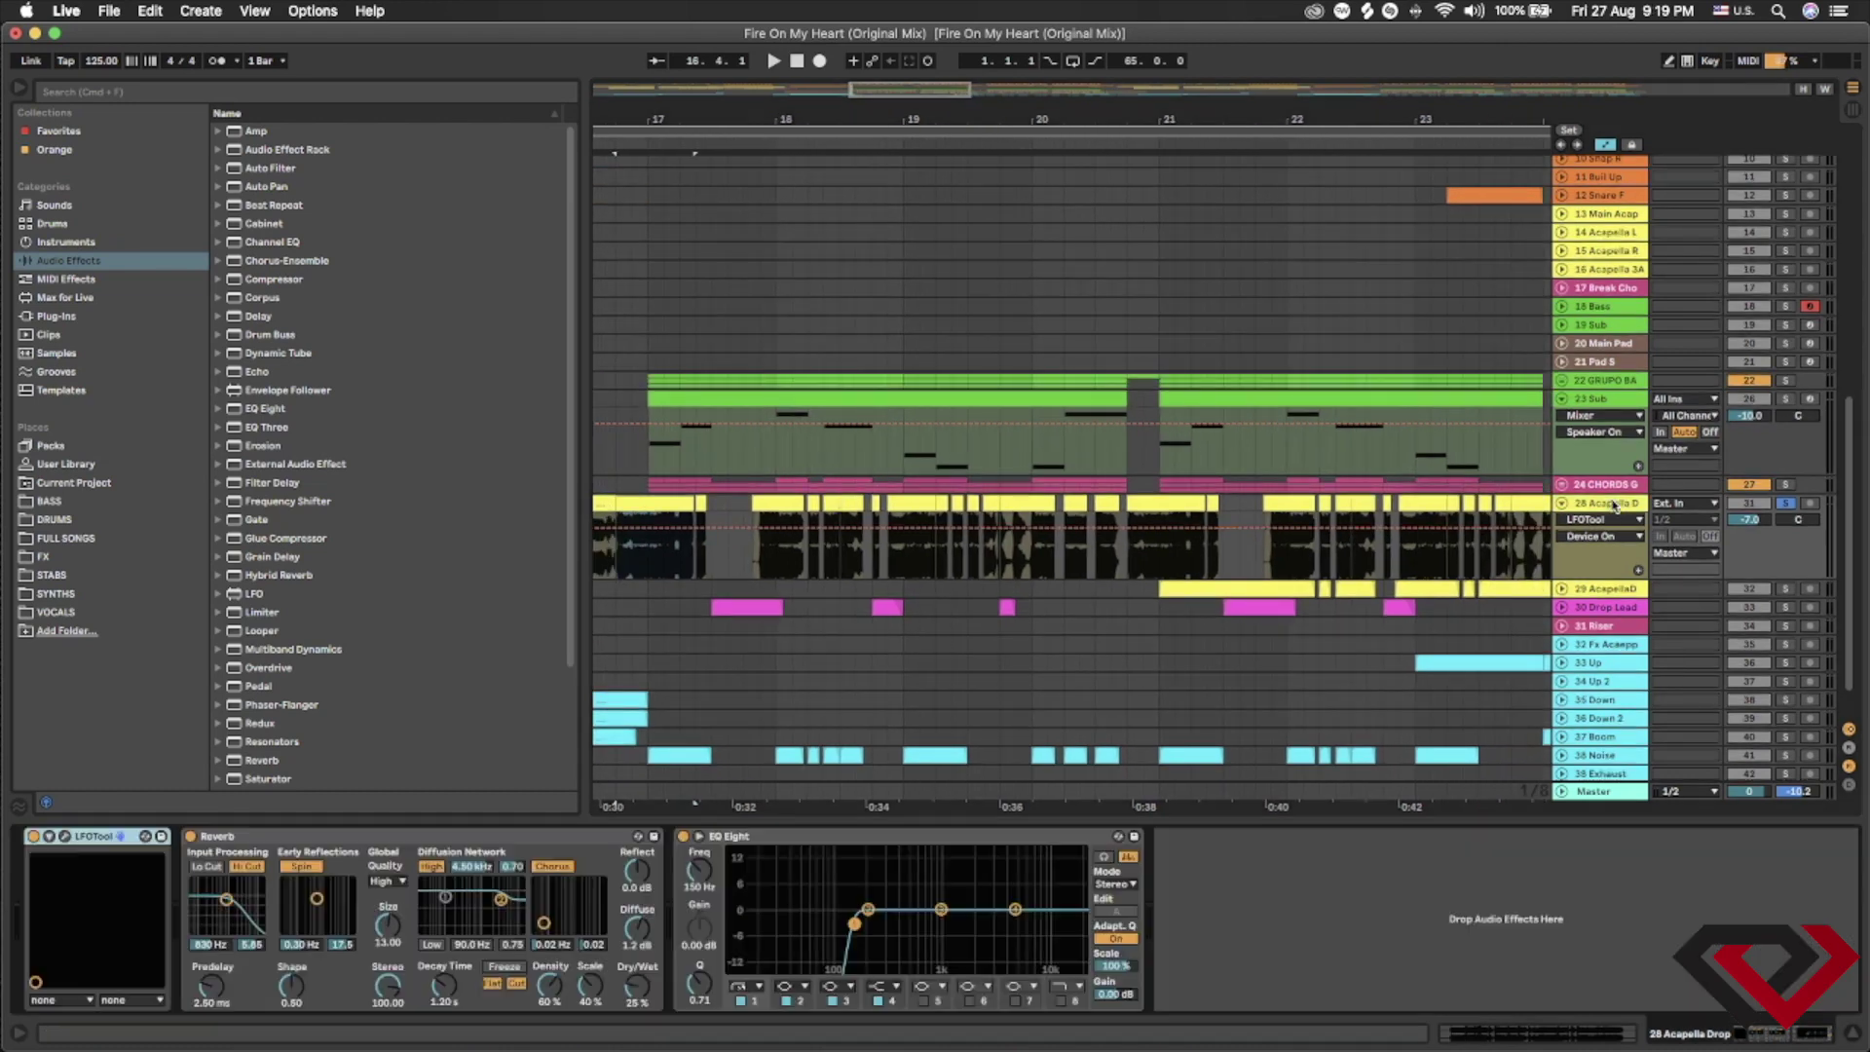
pyautogui.click(64, 839)
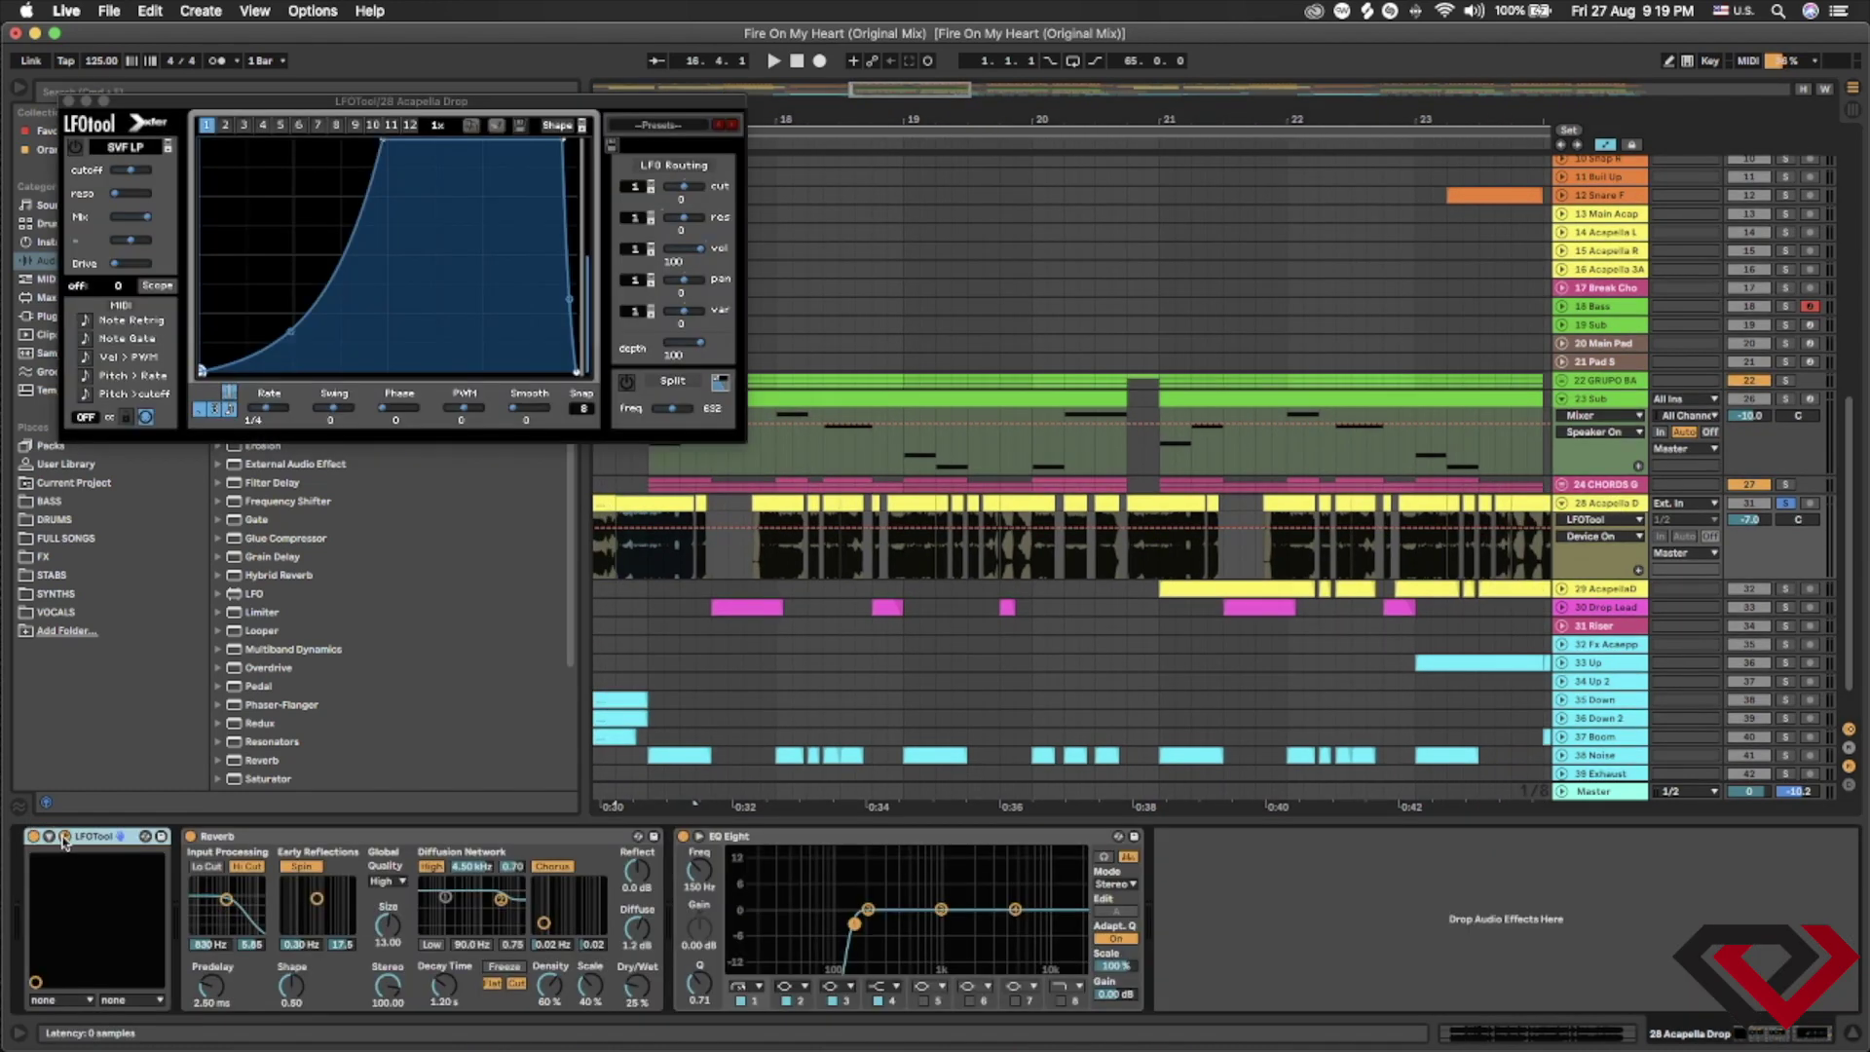
pyautogui.click(64, 838)
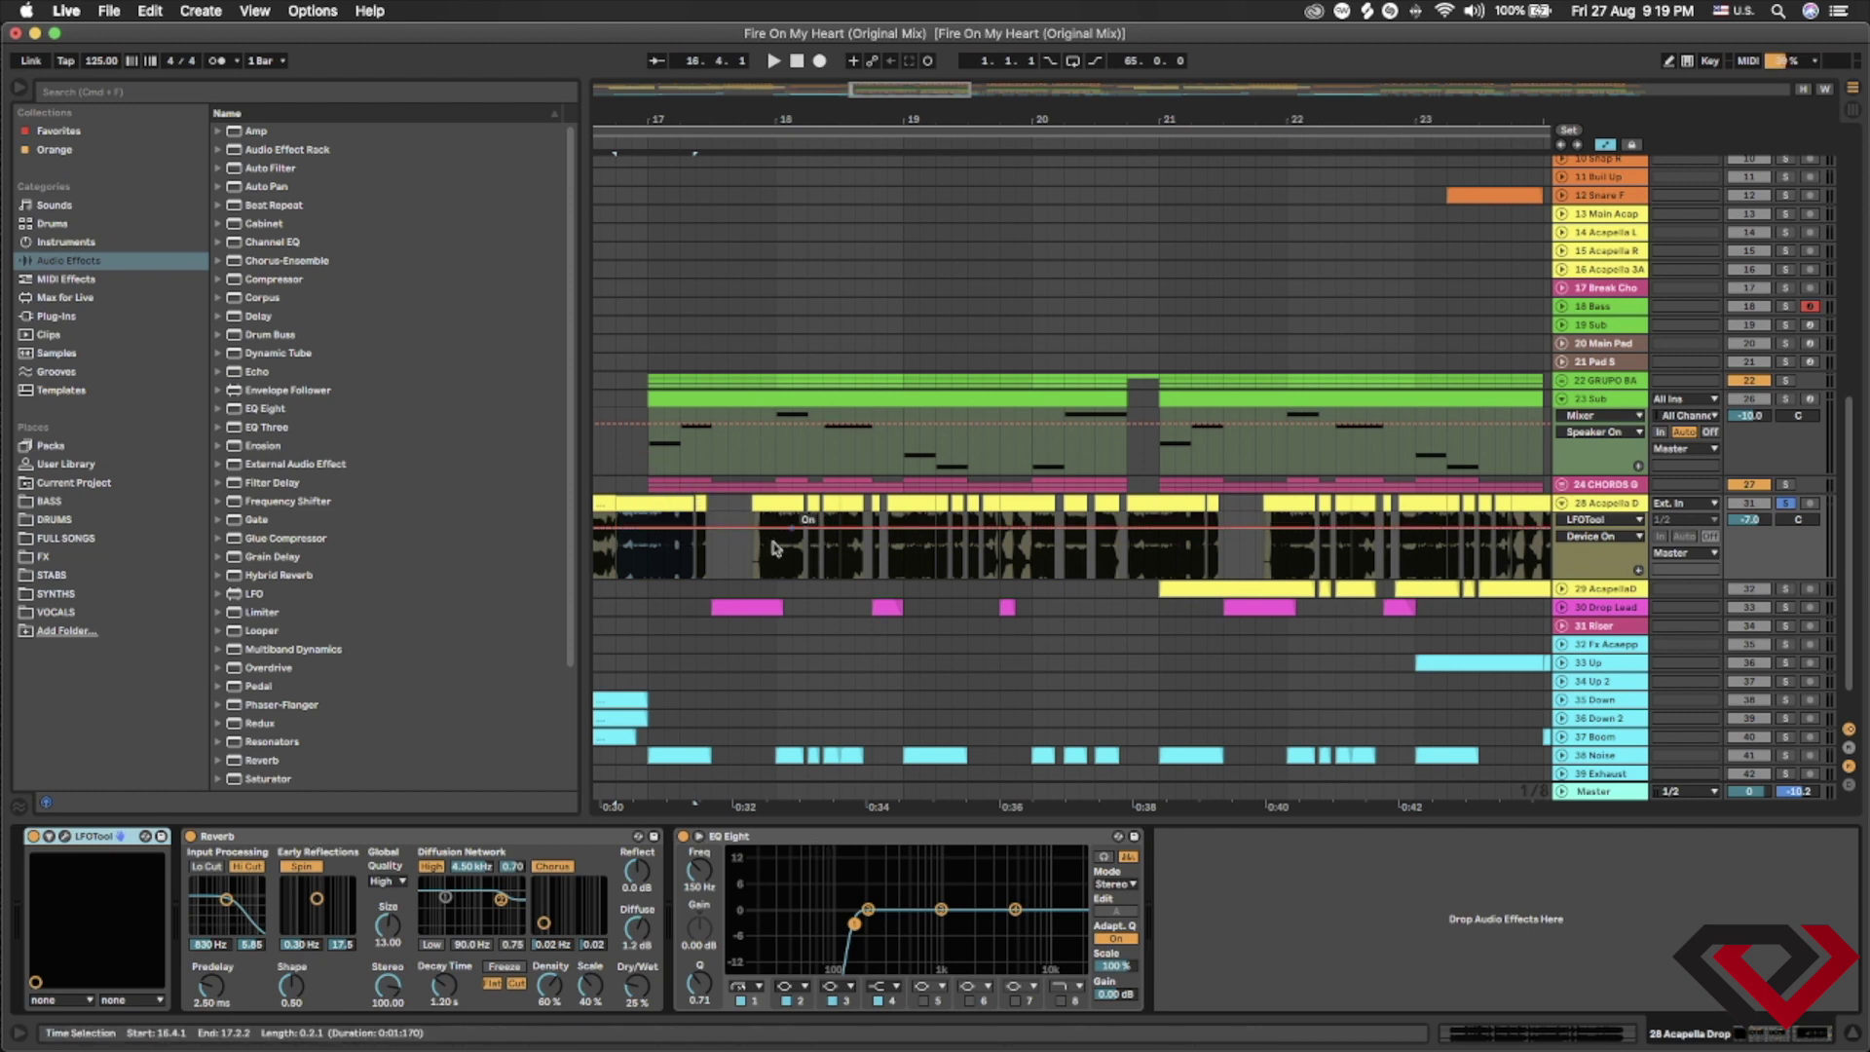
pyautogui.hscroll(-1, 745, 536)
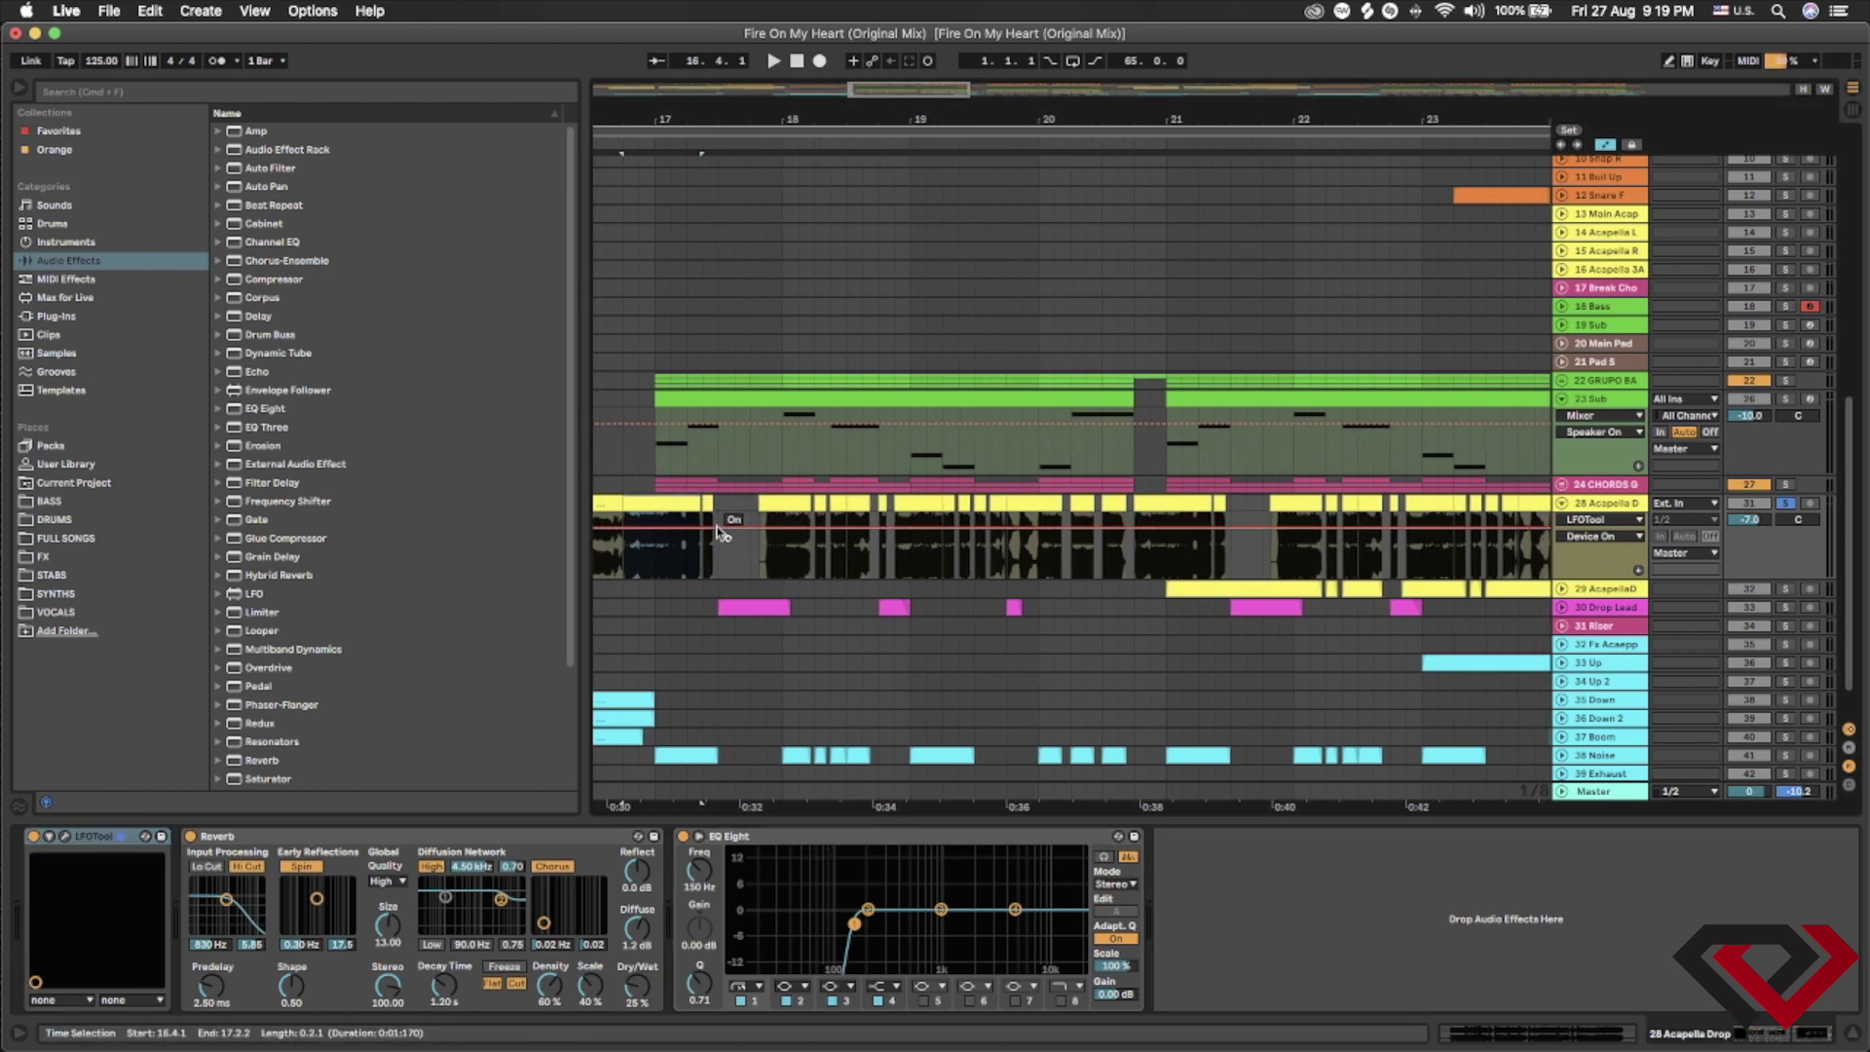
pyautogui.press('space')
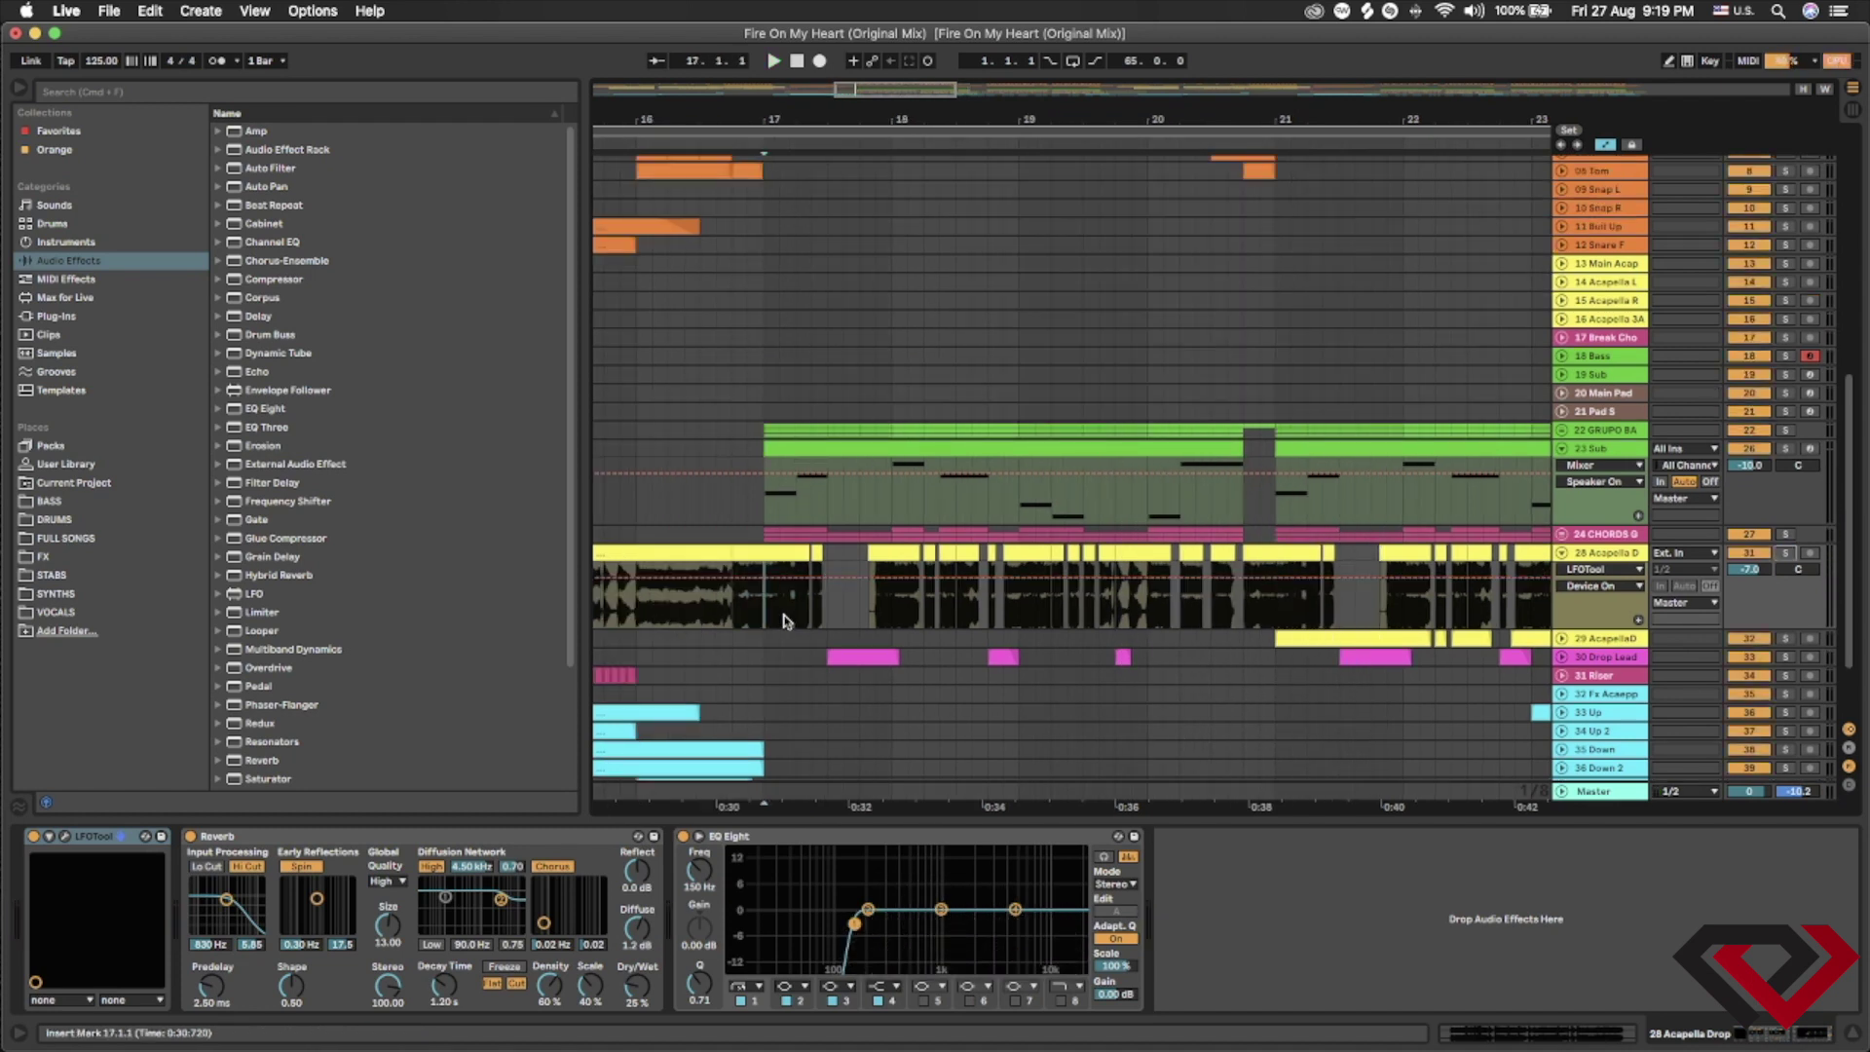
# - Select the Acapella Drop clip at 16.4.1 and play the full mix from there
pyautogui.scroll(-3, 778, 622)
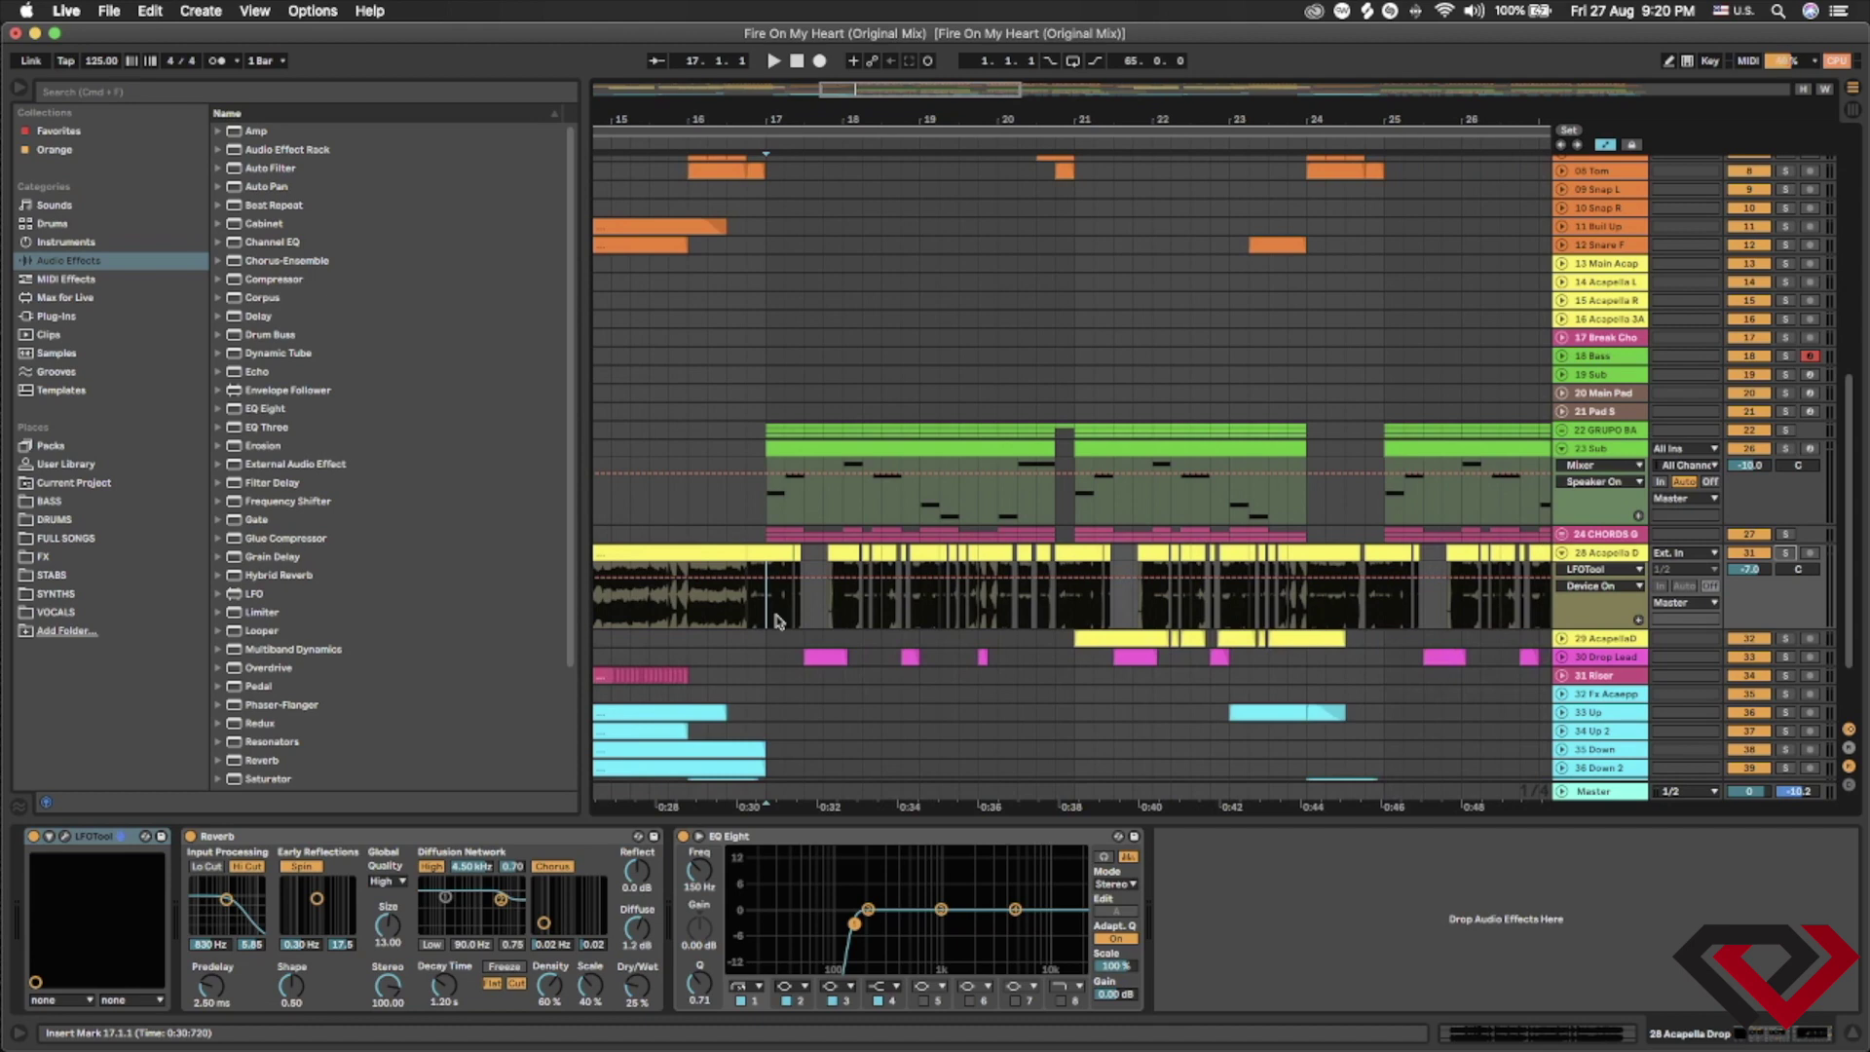
pyautogui.moveTo(748, 553); pyautogui.dragTo(792, 585)
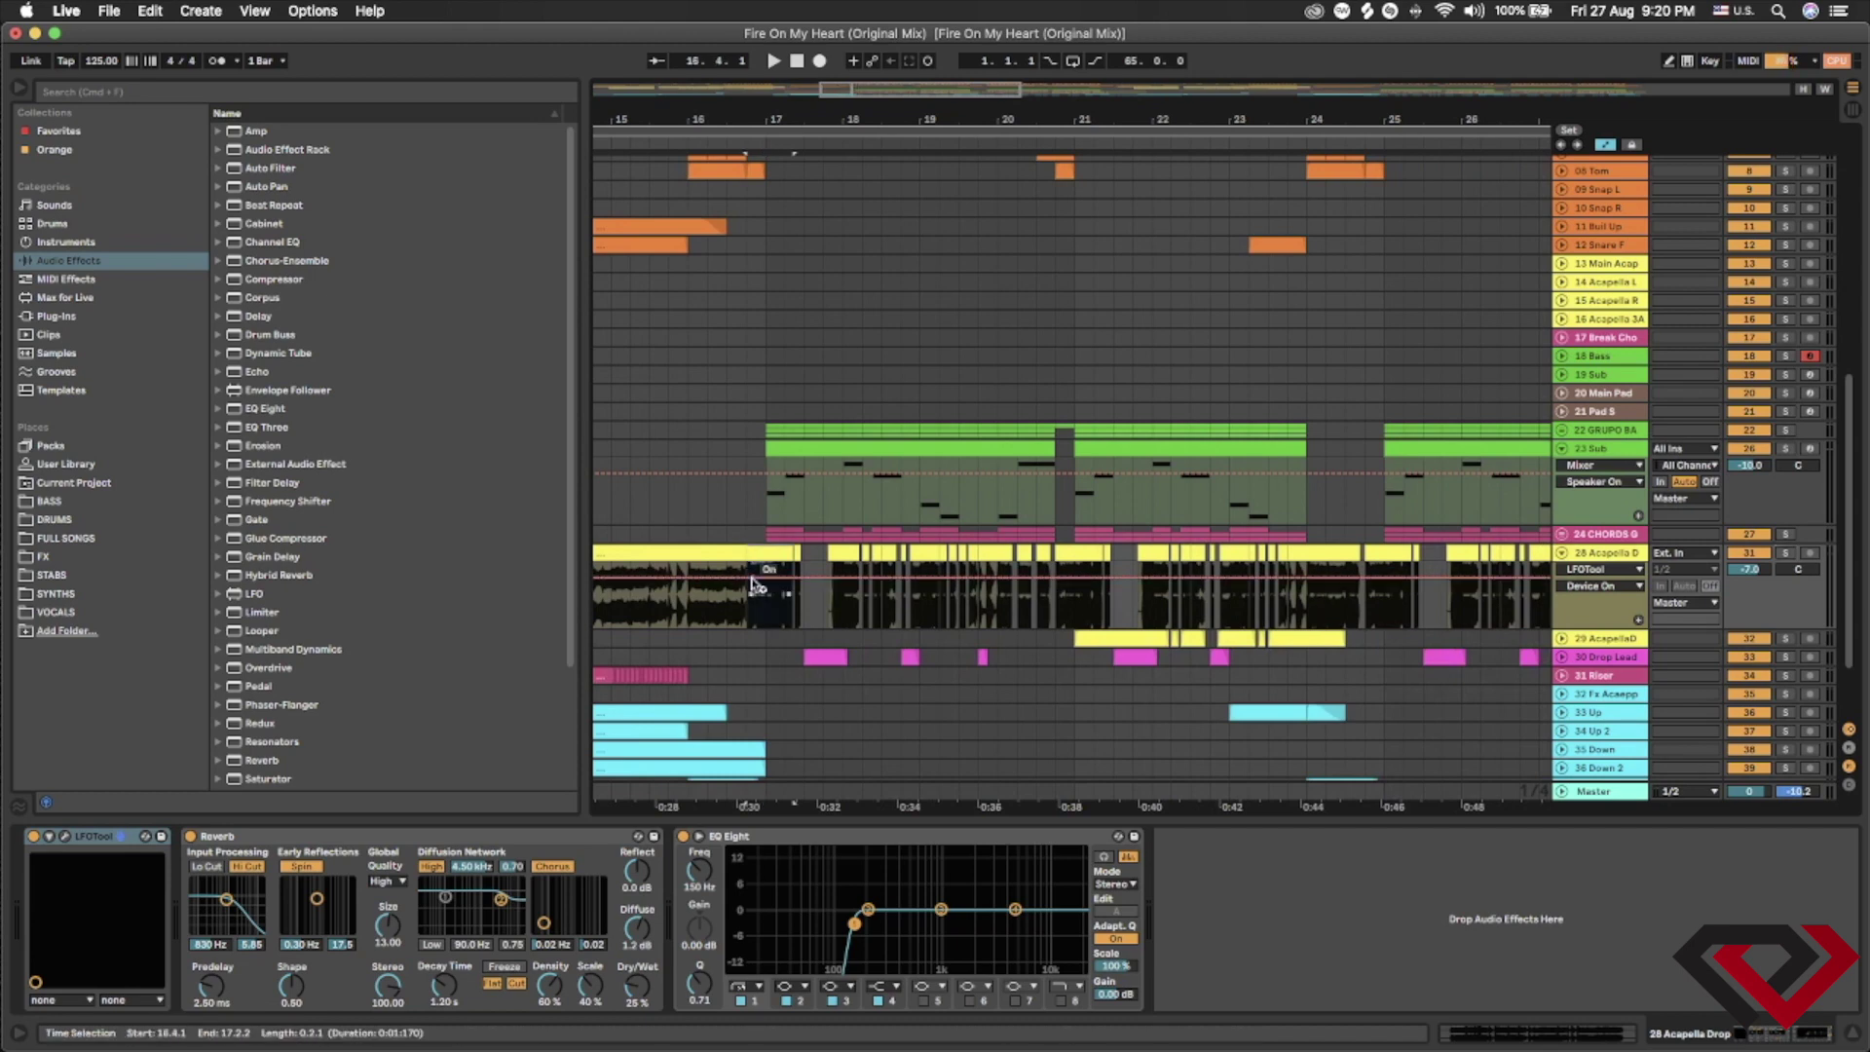
pyautogui.scroll(5, 764, 634)
pyautogui.scroll(-10, 765, 633)
pyautogui.press('space')
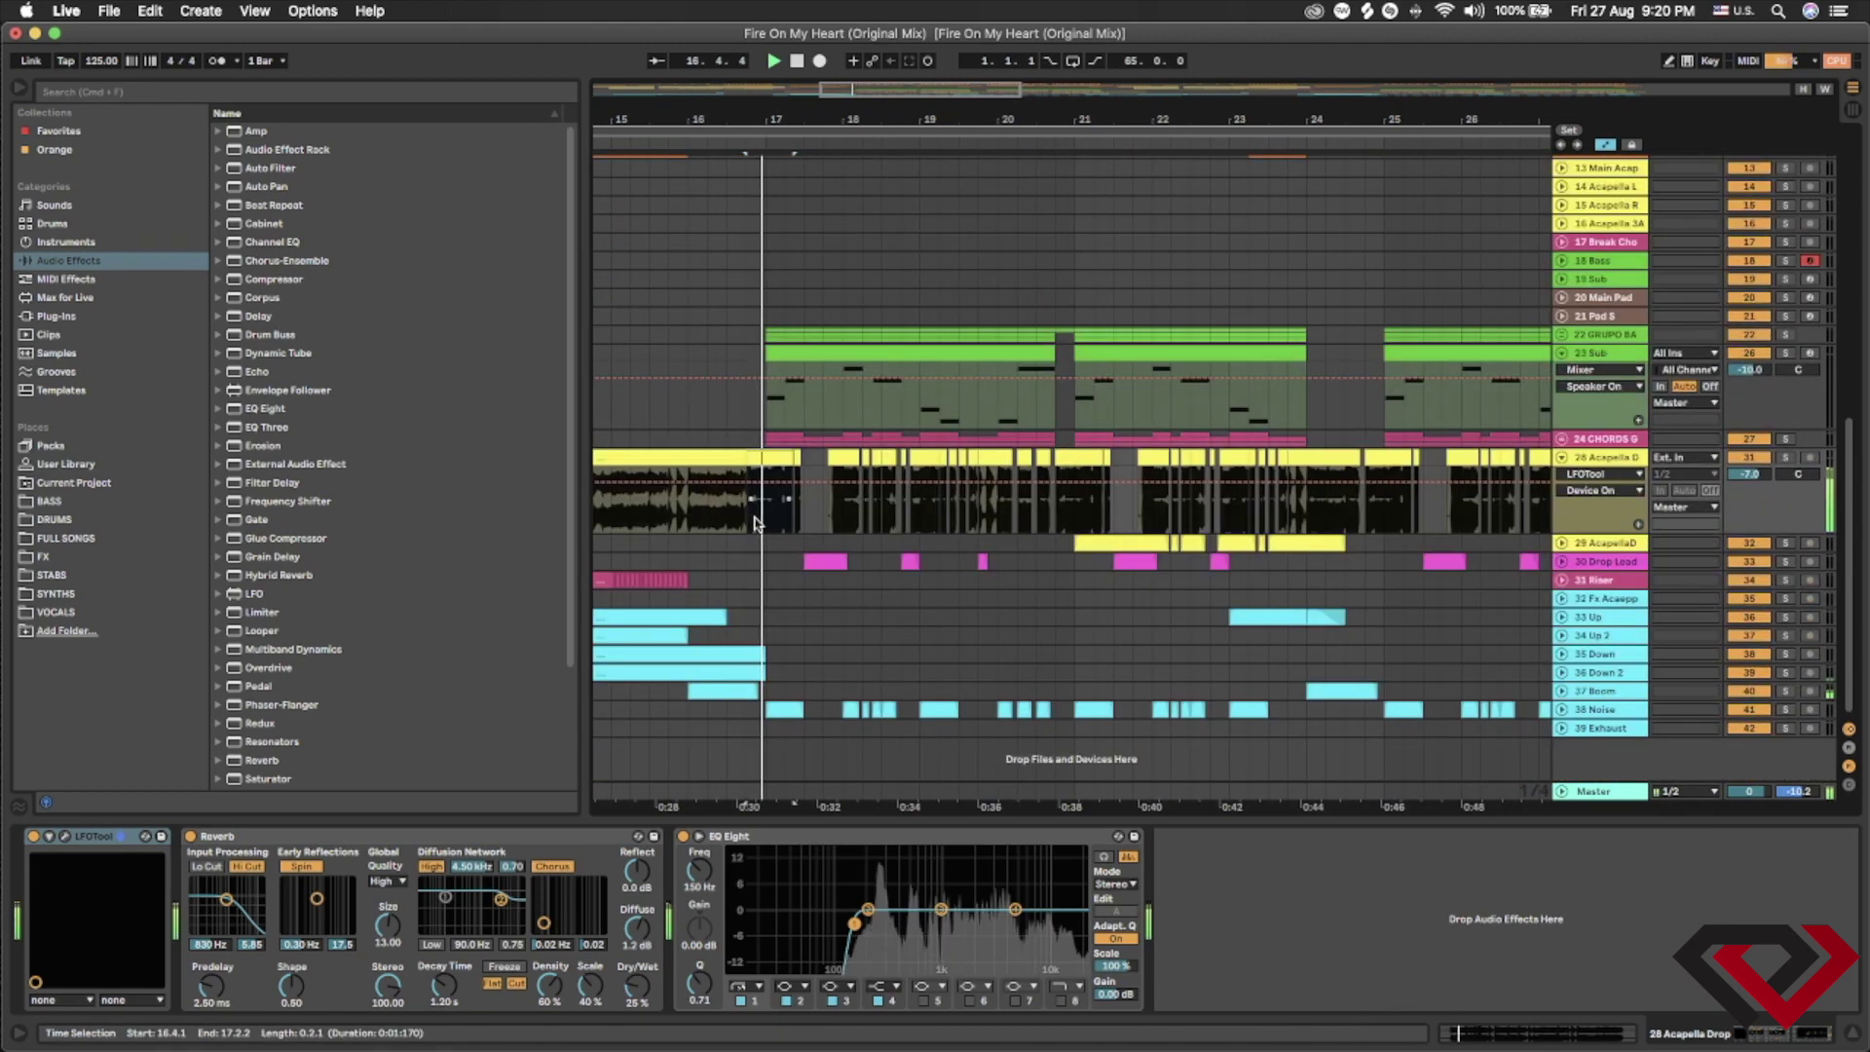
pyautogui.scroll(5, 1605, 617)
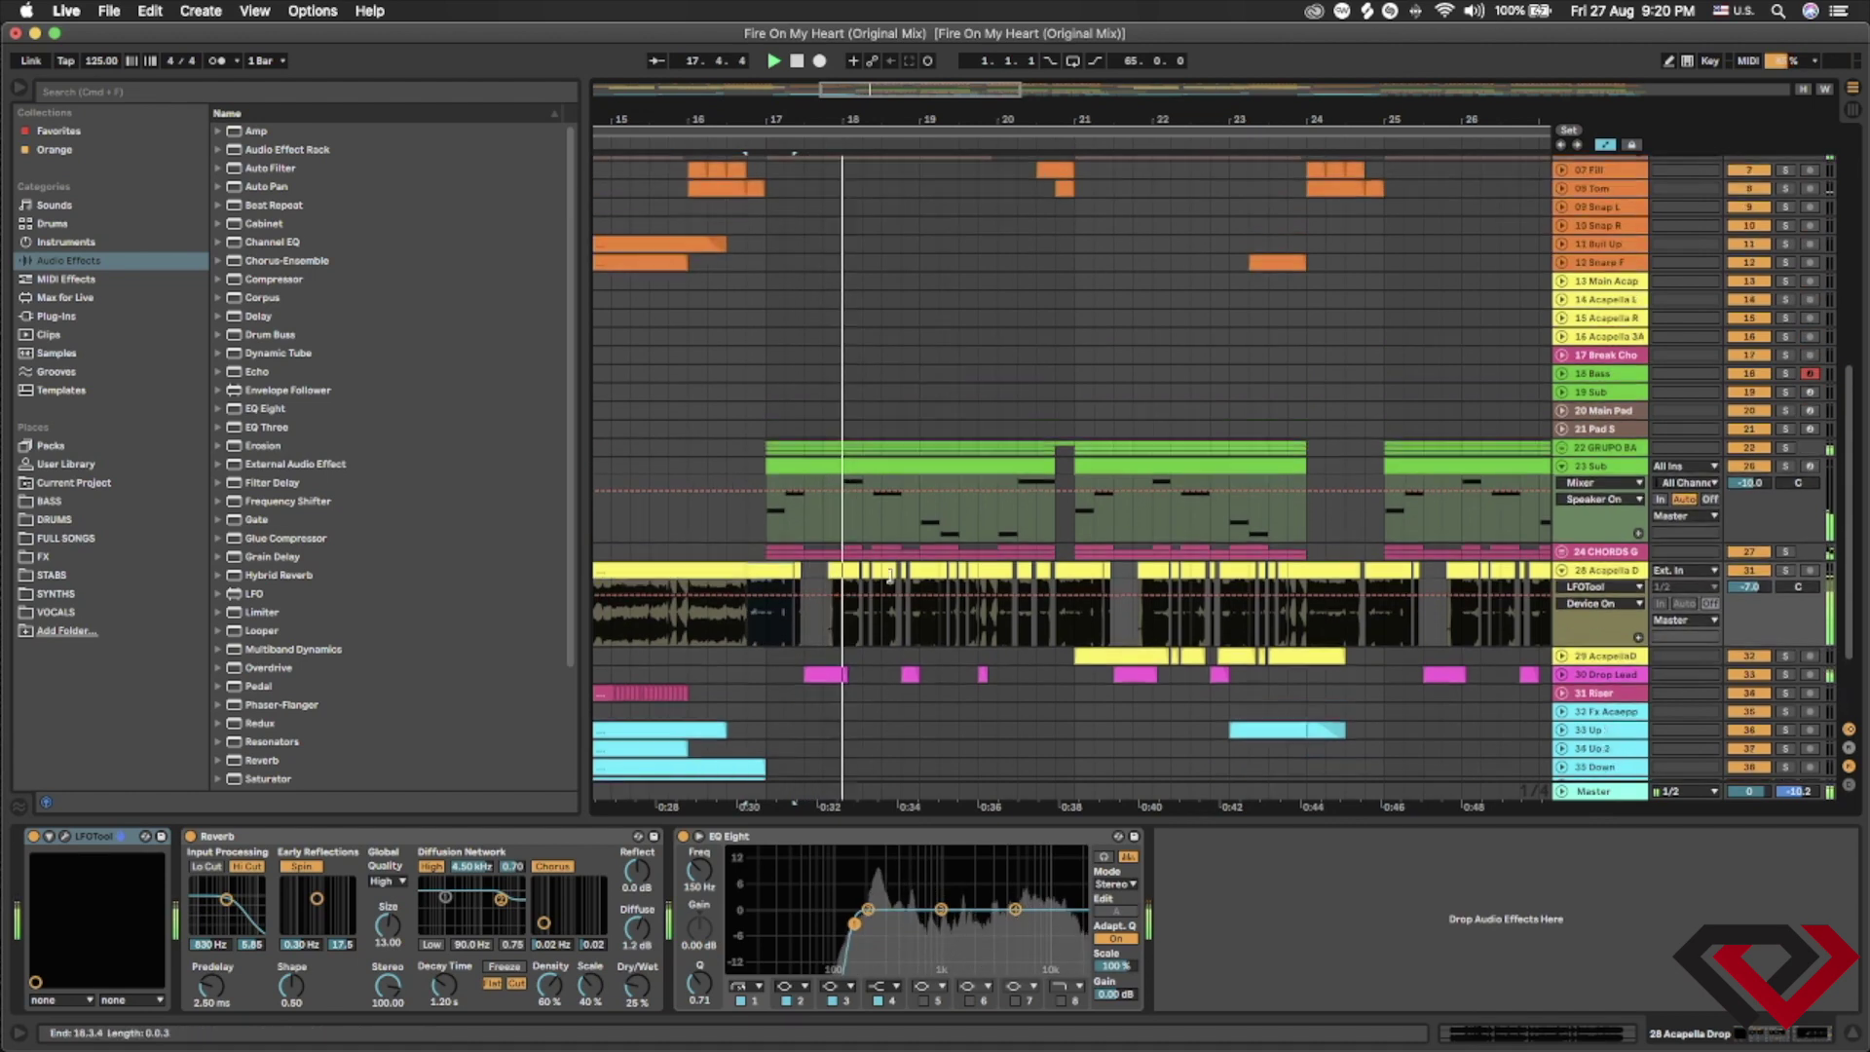
# - Unfold the 24 Chords group during playback and open the 26 Chords clip at bar 21
pyautogui.click(1561, 614)
pyautogui.scroll(-3, 1564, 618)
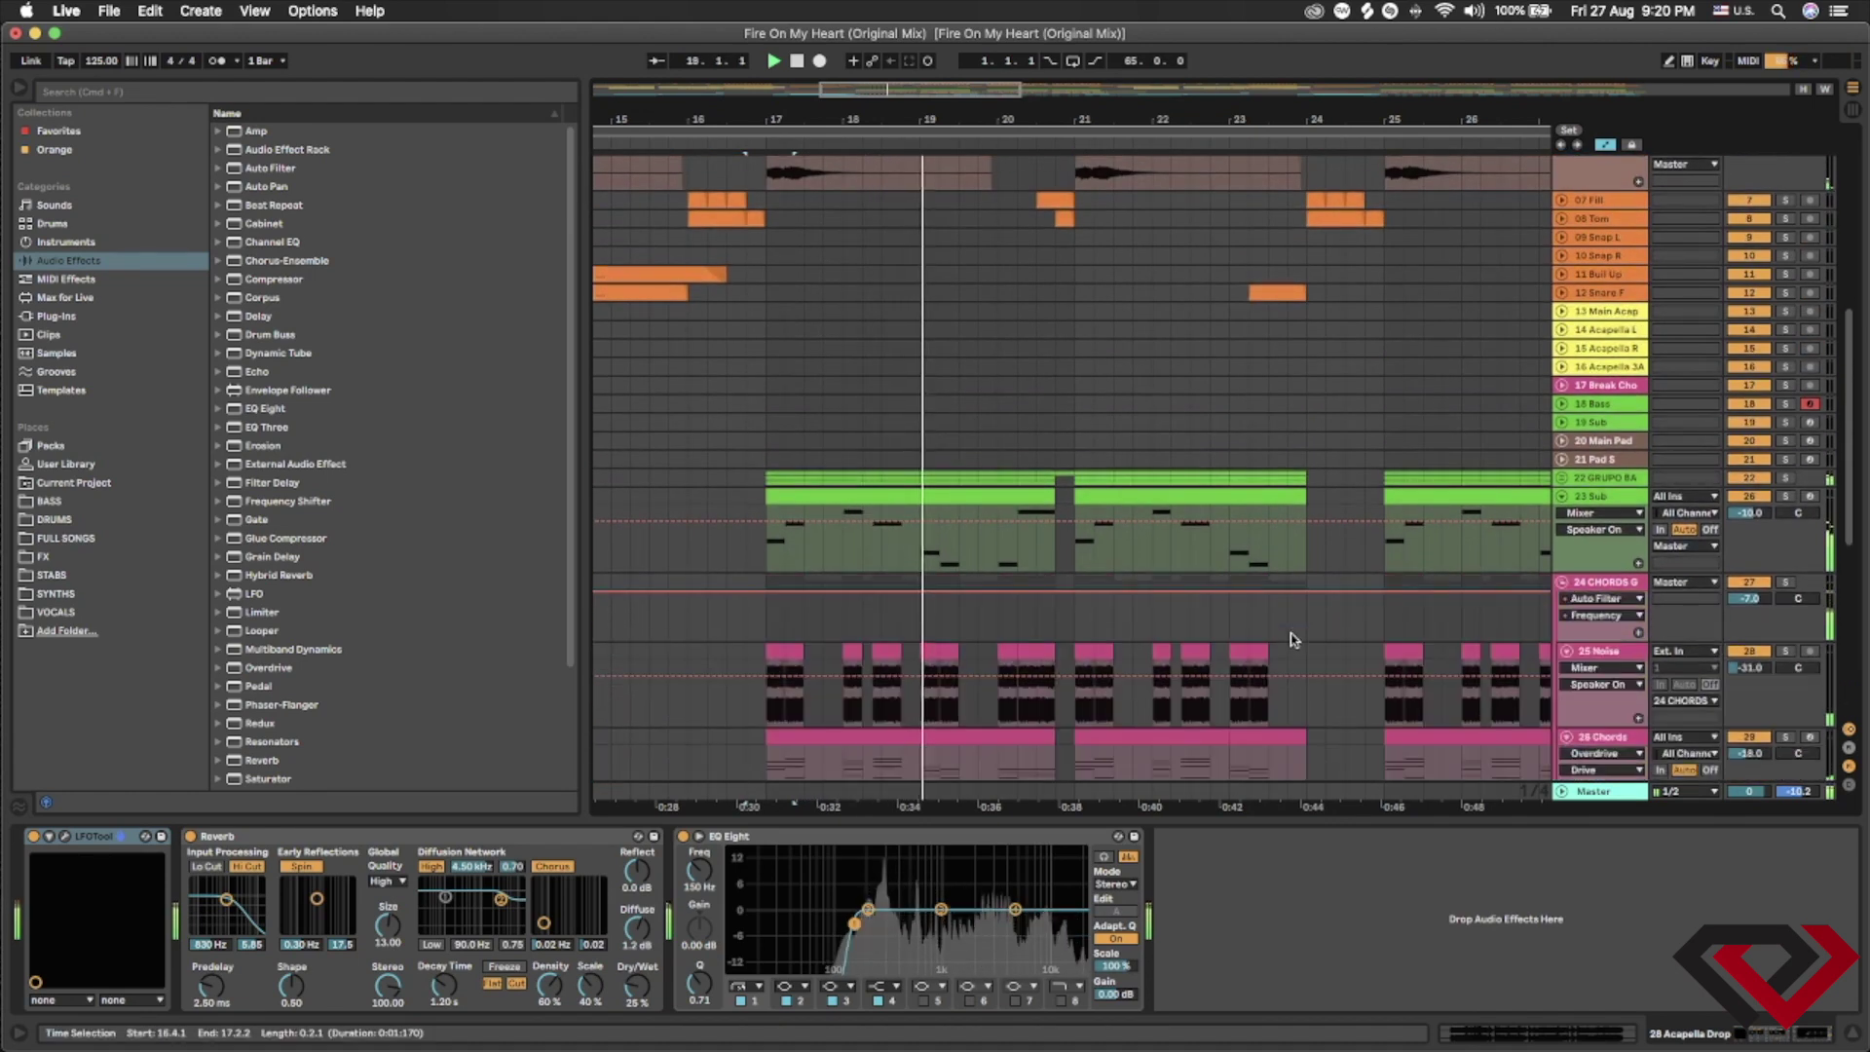
pyautogui.click(1122, 590)
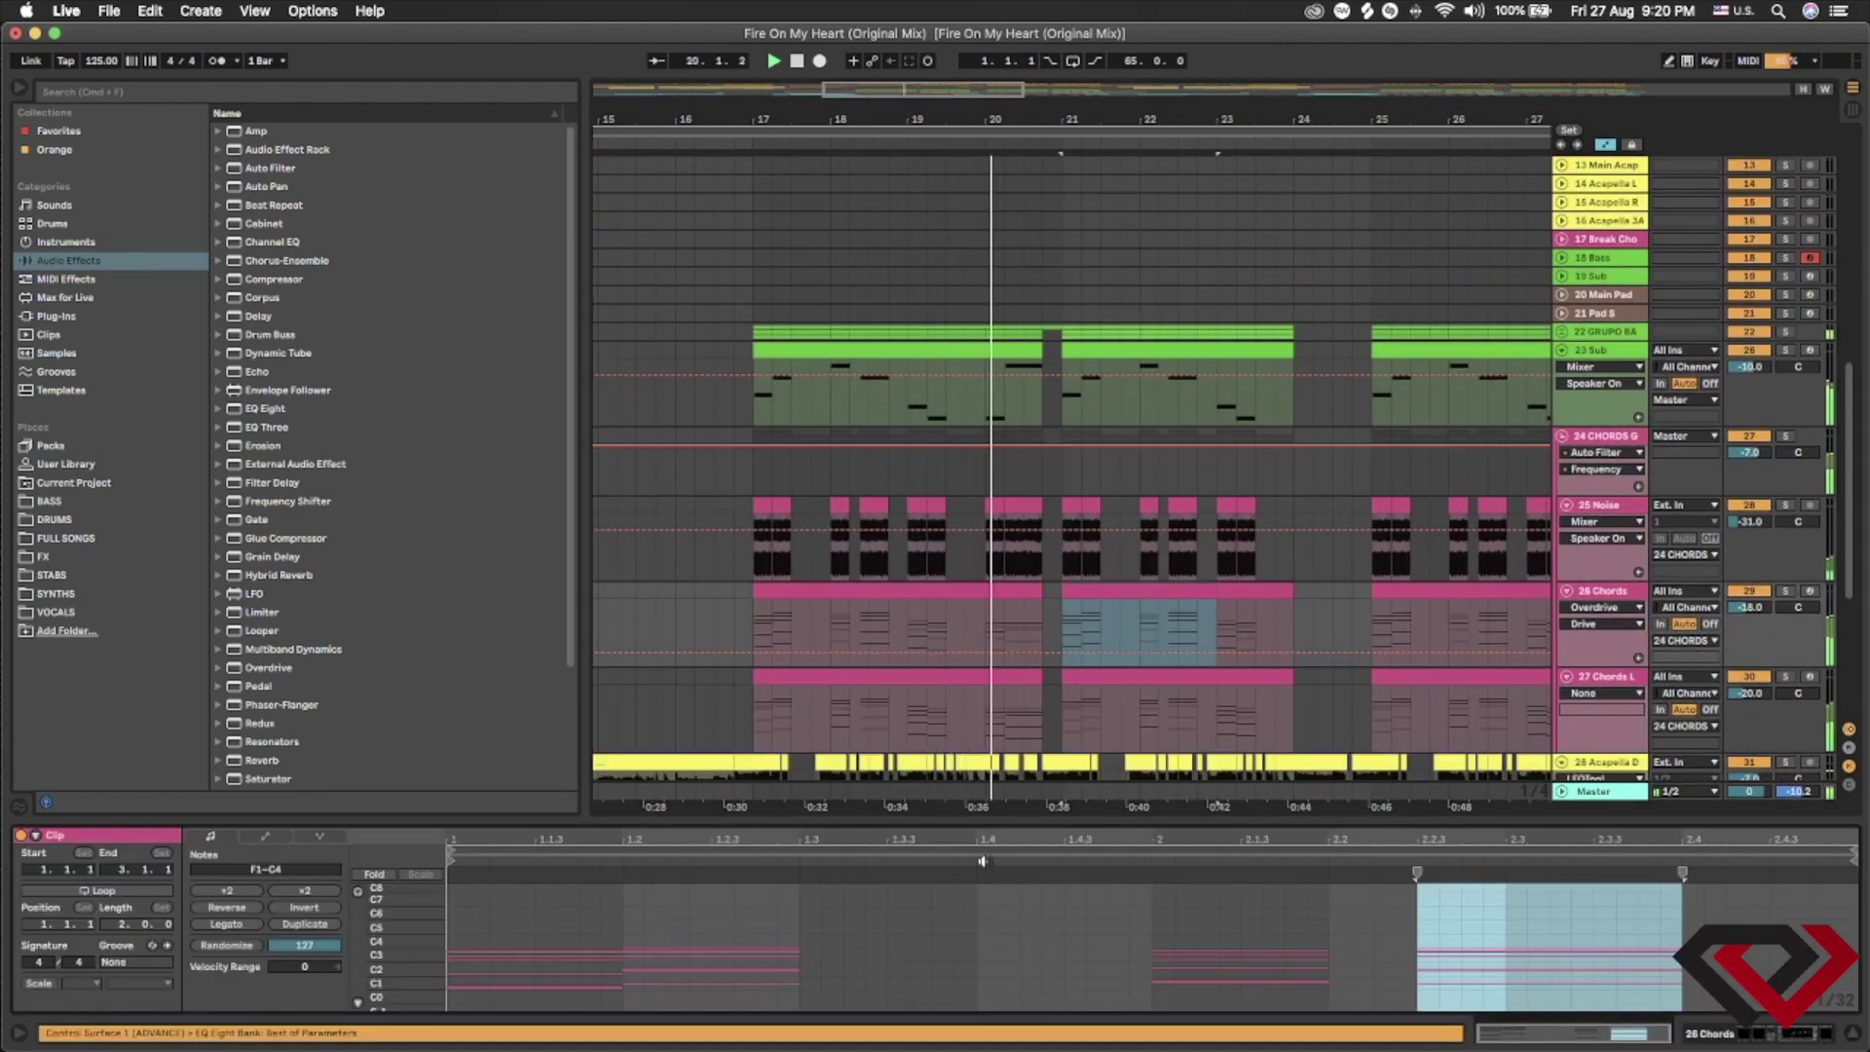
# - Enlarge the note editor, examine the chord notes up to the bar 23 clip and place the insert marker at 24.3.1
pyautogui.moveTo(999, 823); pyautogui.dragTo(1003, 543)
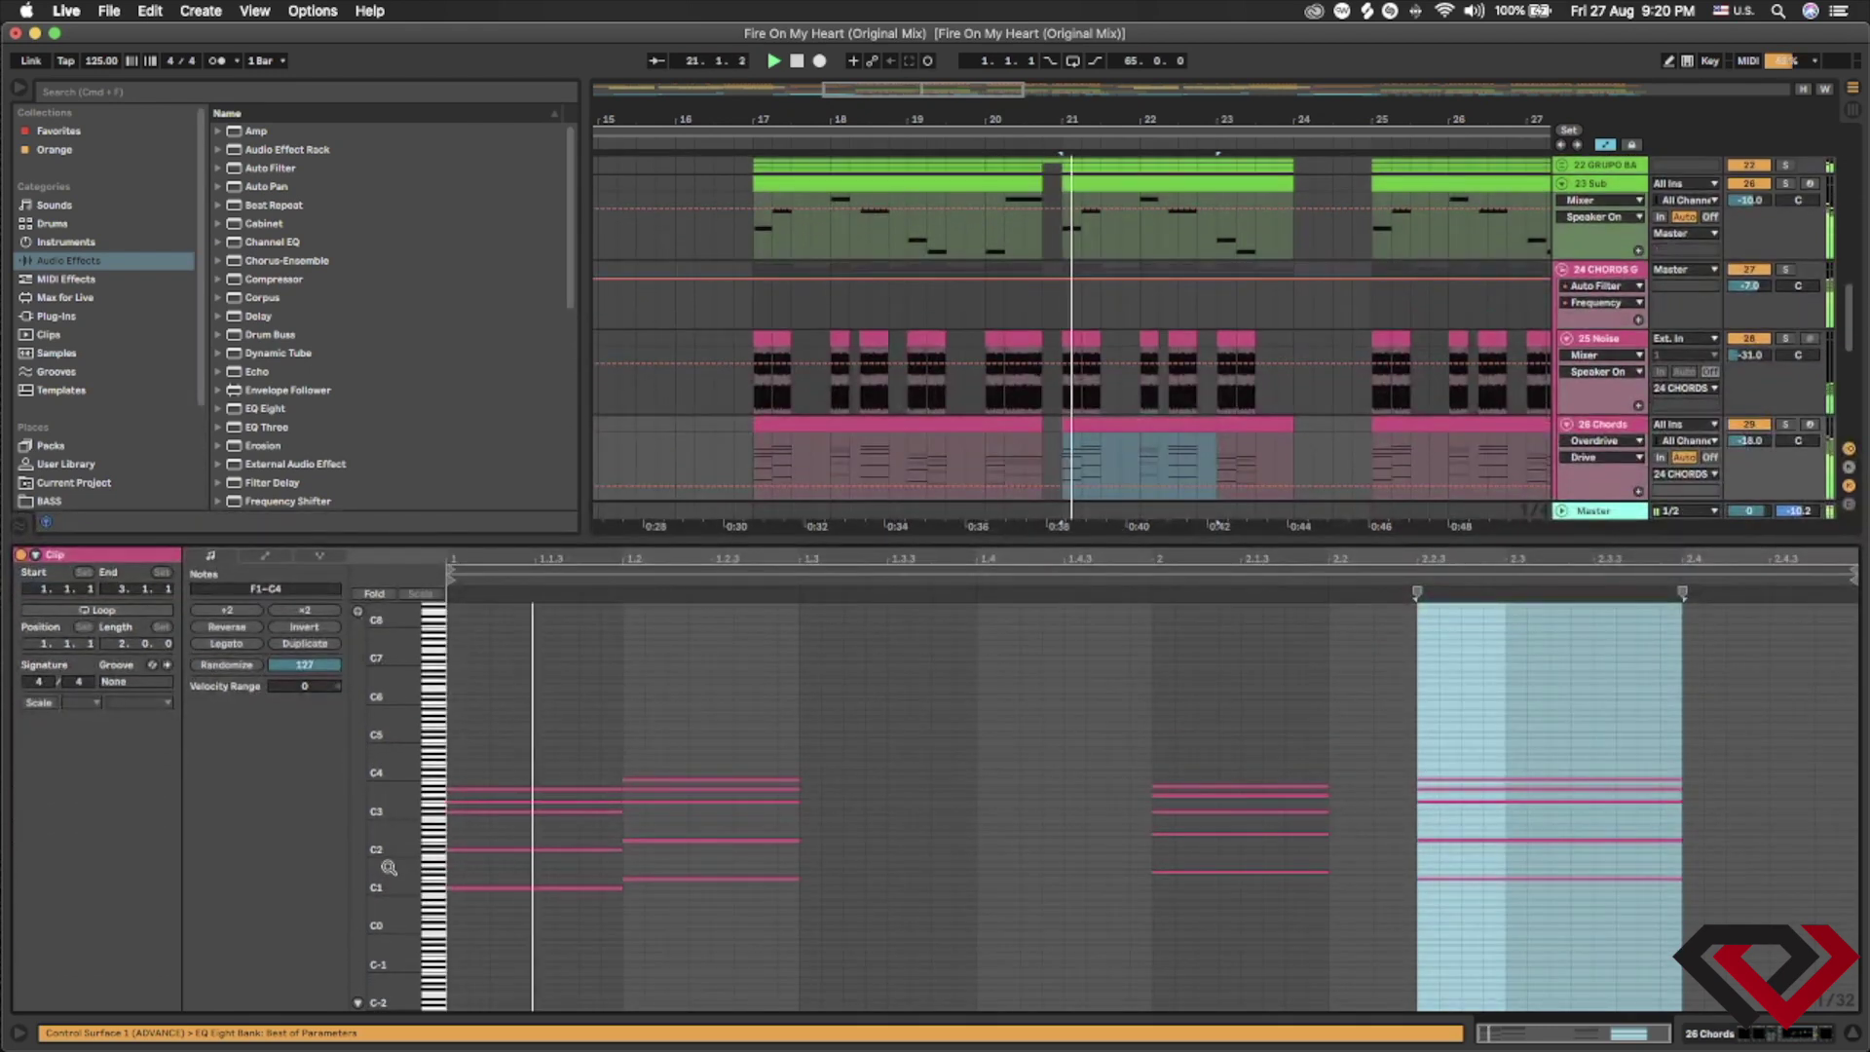
pyautogui.moveTo(389, 867); pyautogui.dragTo(443, 865)
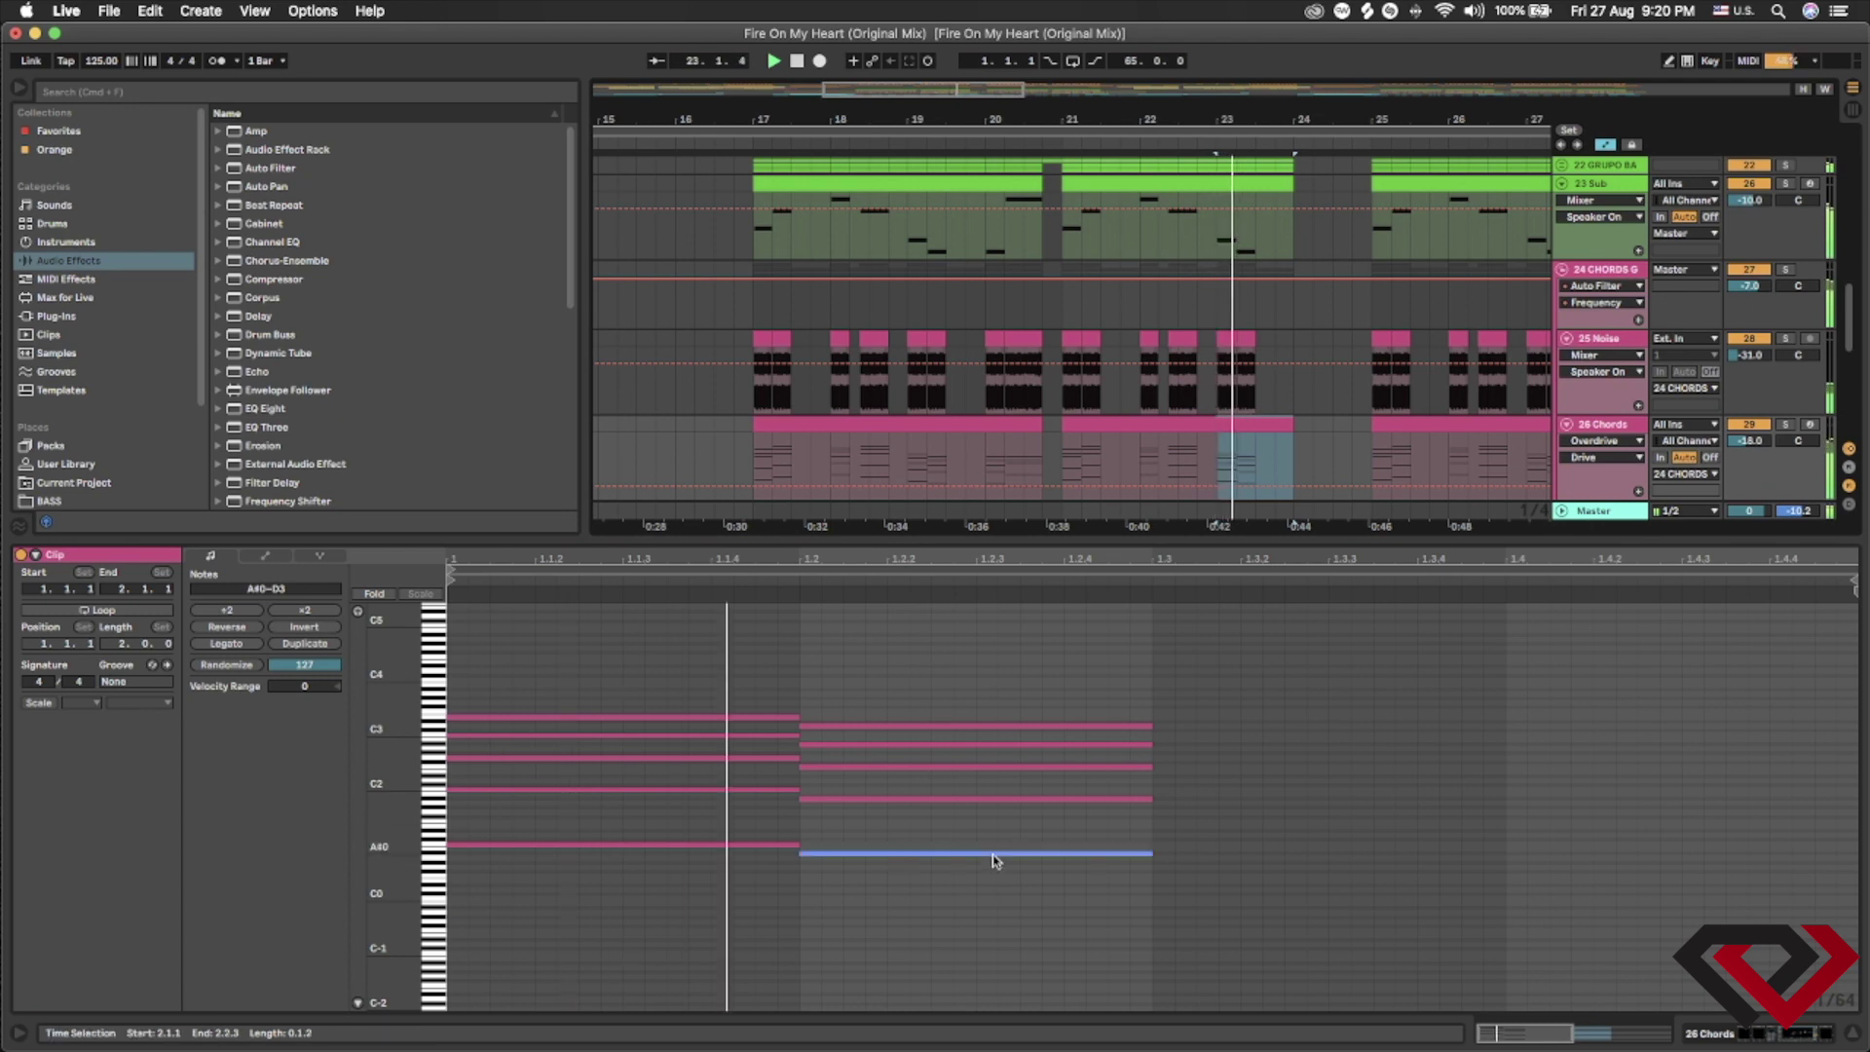
pyautogui.hscroll(5, 1198, 350)
pyautogui.click(933, 436)
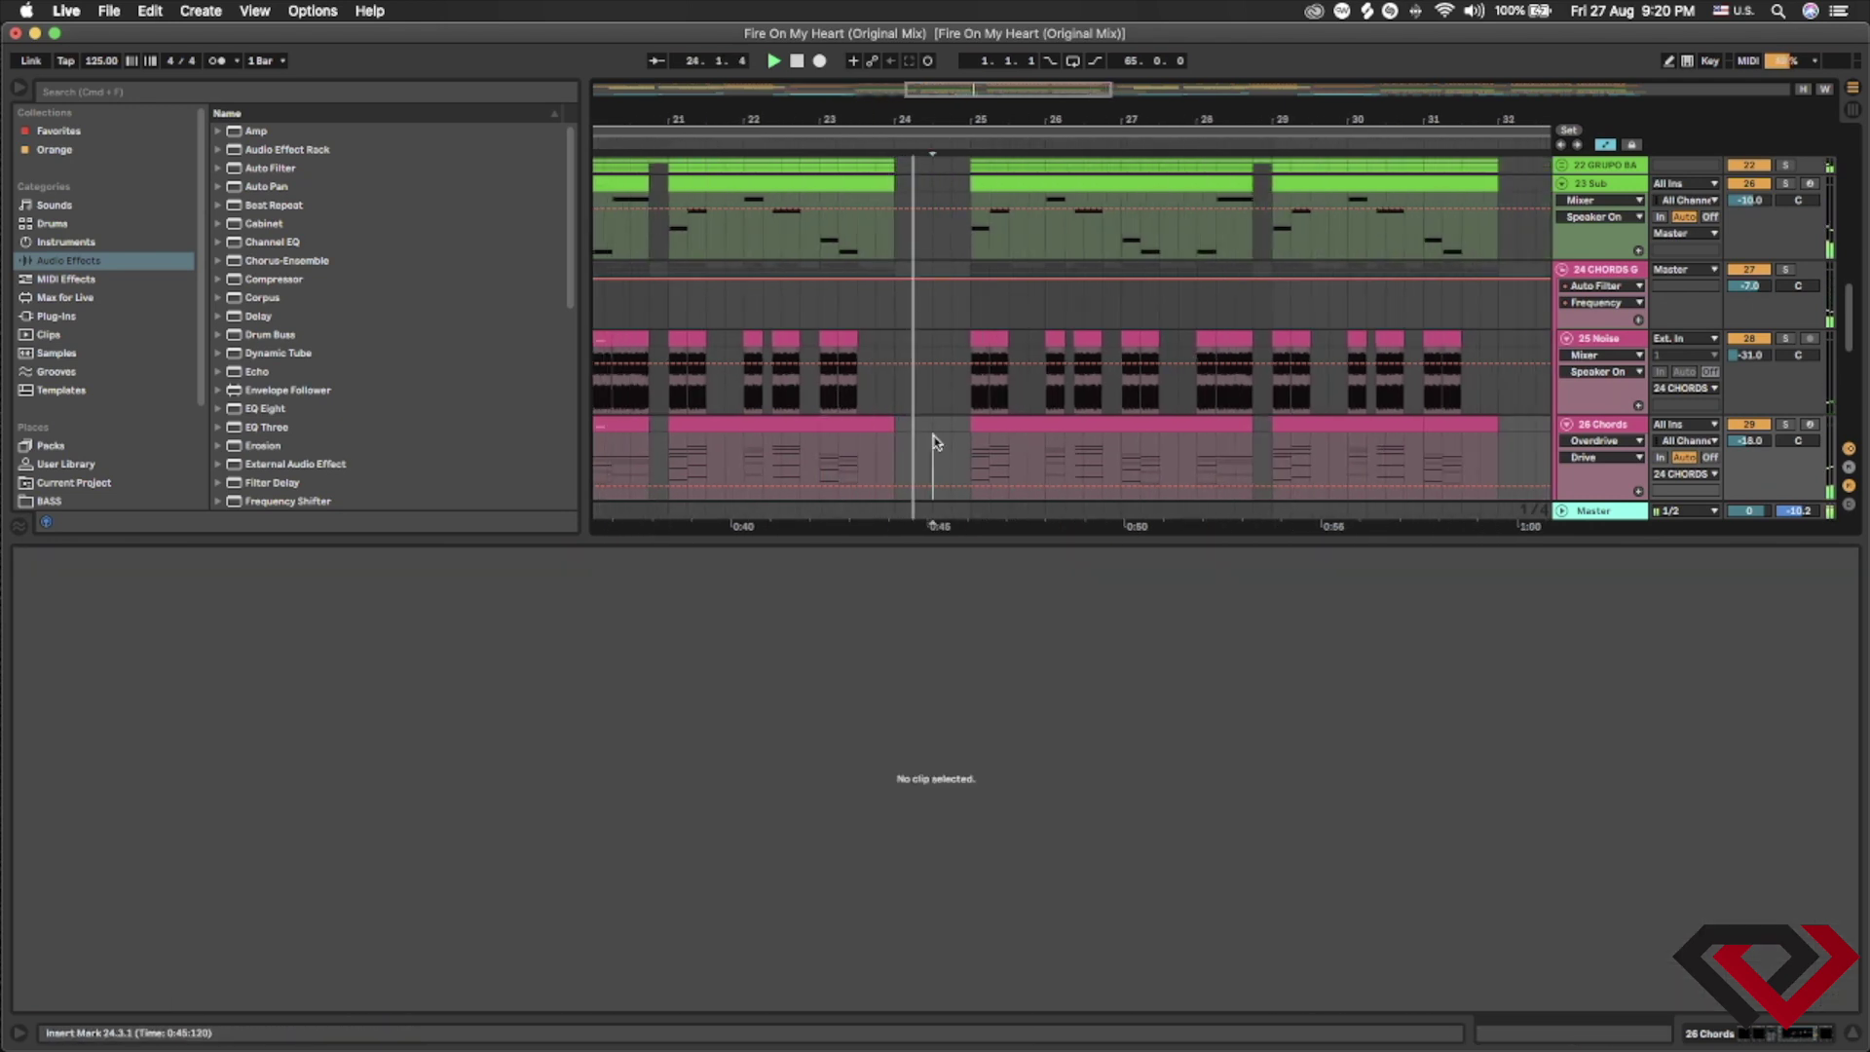
# - Look over the intro's arrangement from bar 1, covering the drums, acapella, bass and pad tracks
pyautogui.scroll(-5, 933, 436)
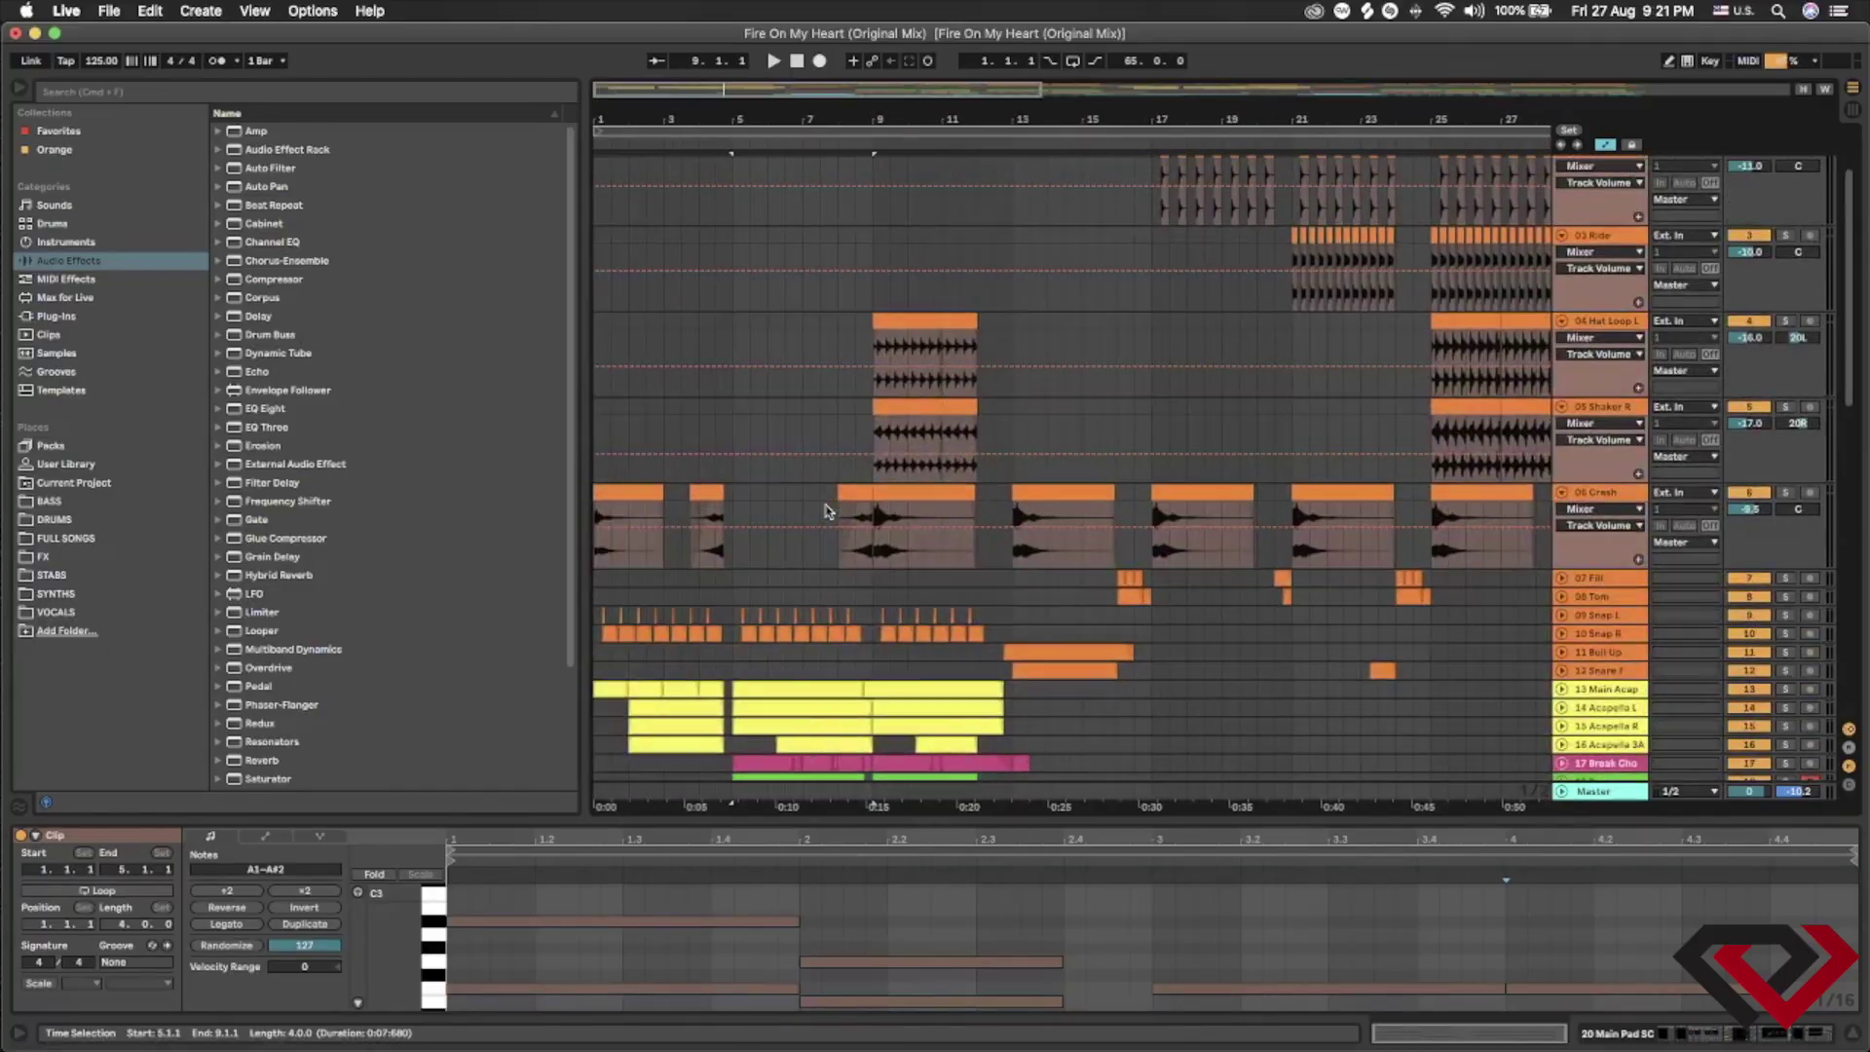
pyautogui.scroll(-15, 826, 510)
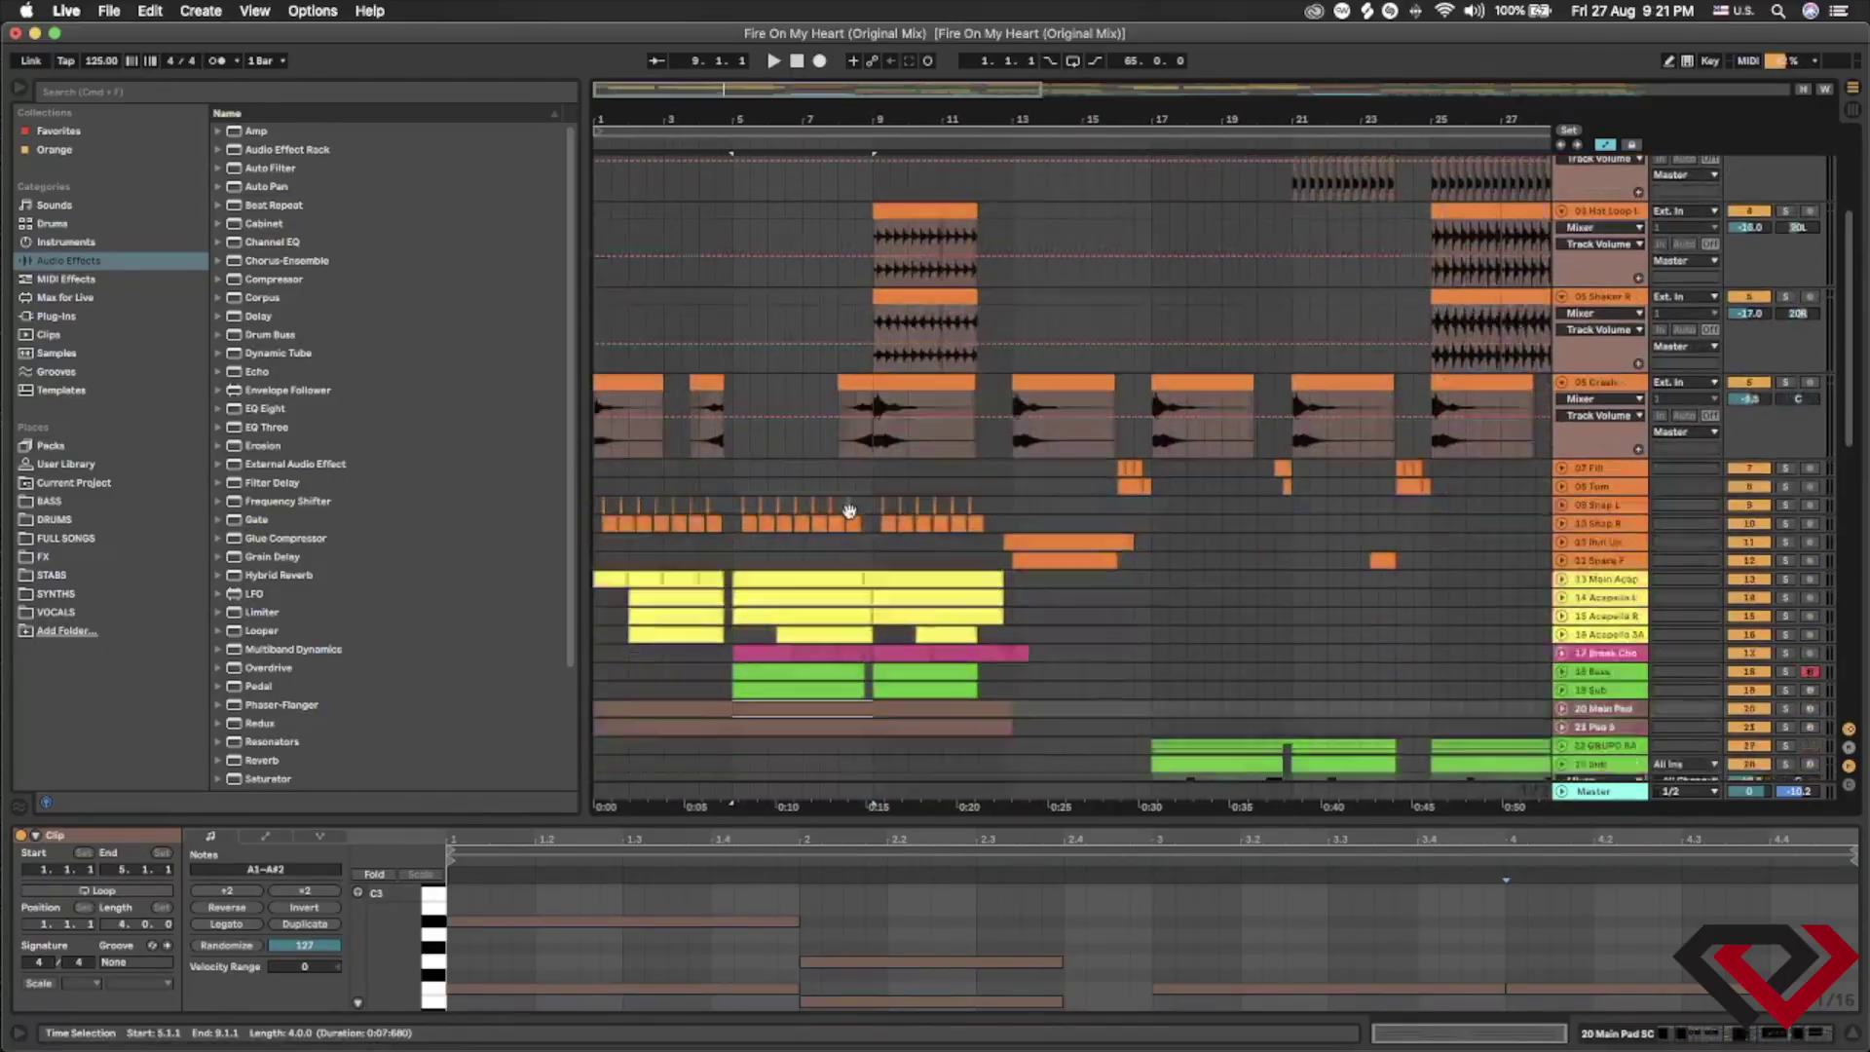
pyautogui.scroll(5, 844, 524)
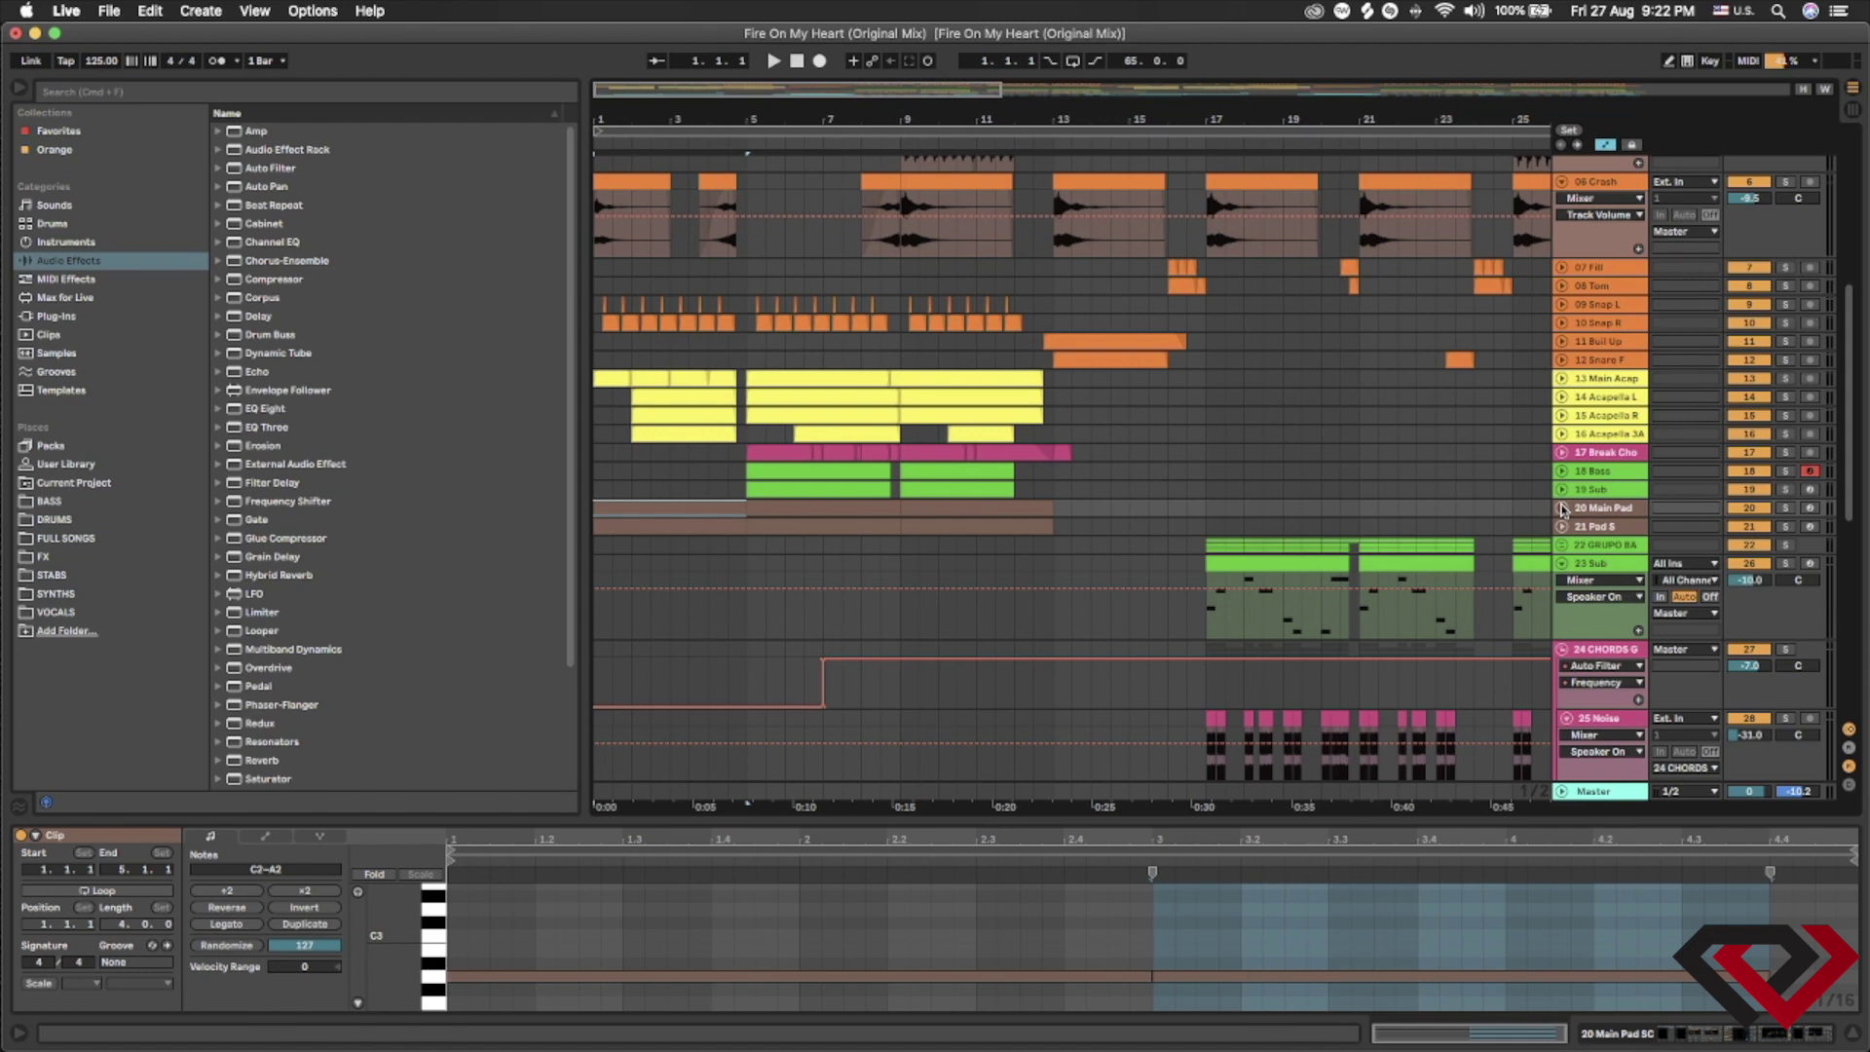
pyautogui.press('-')
pyautogui.scroll(4, 687, 529)
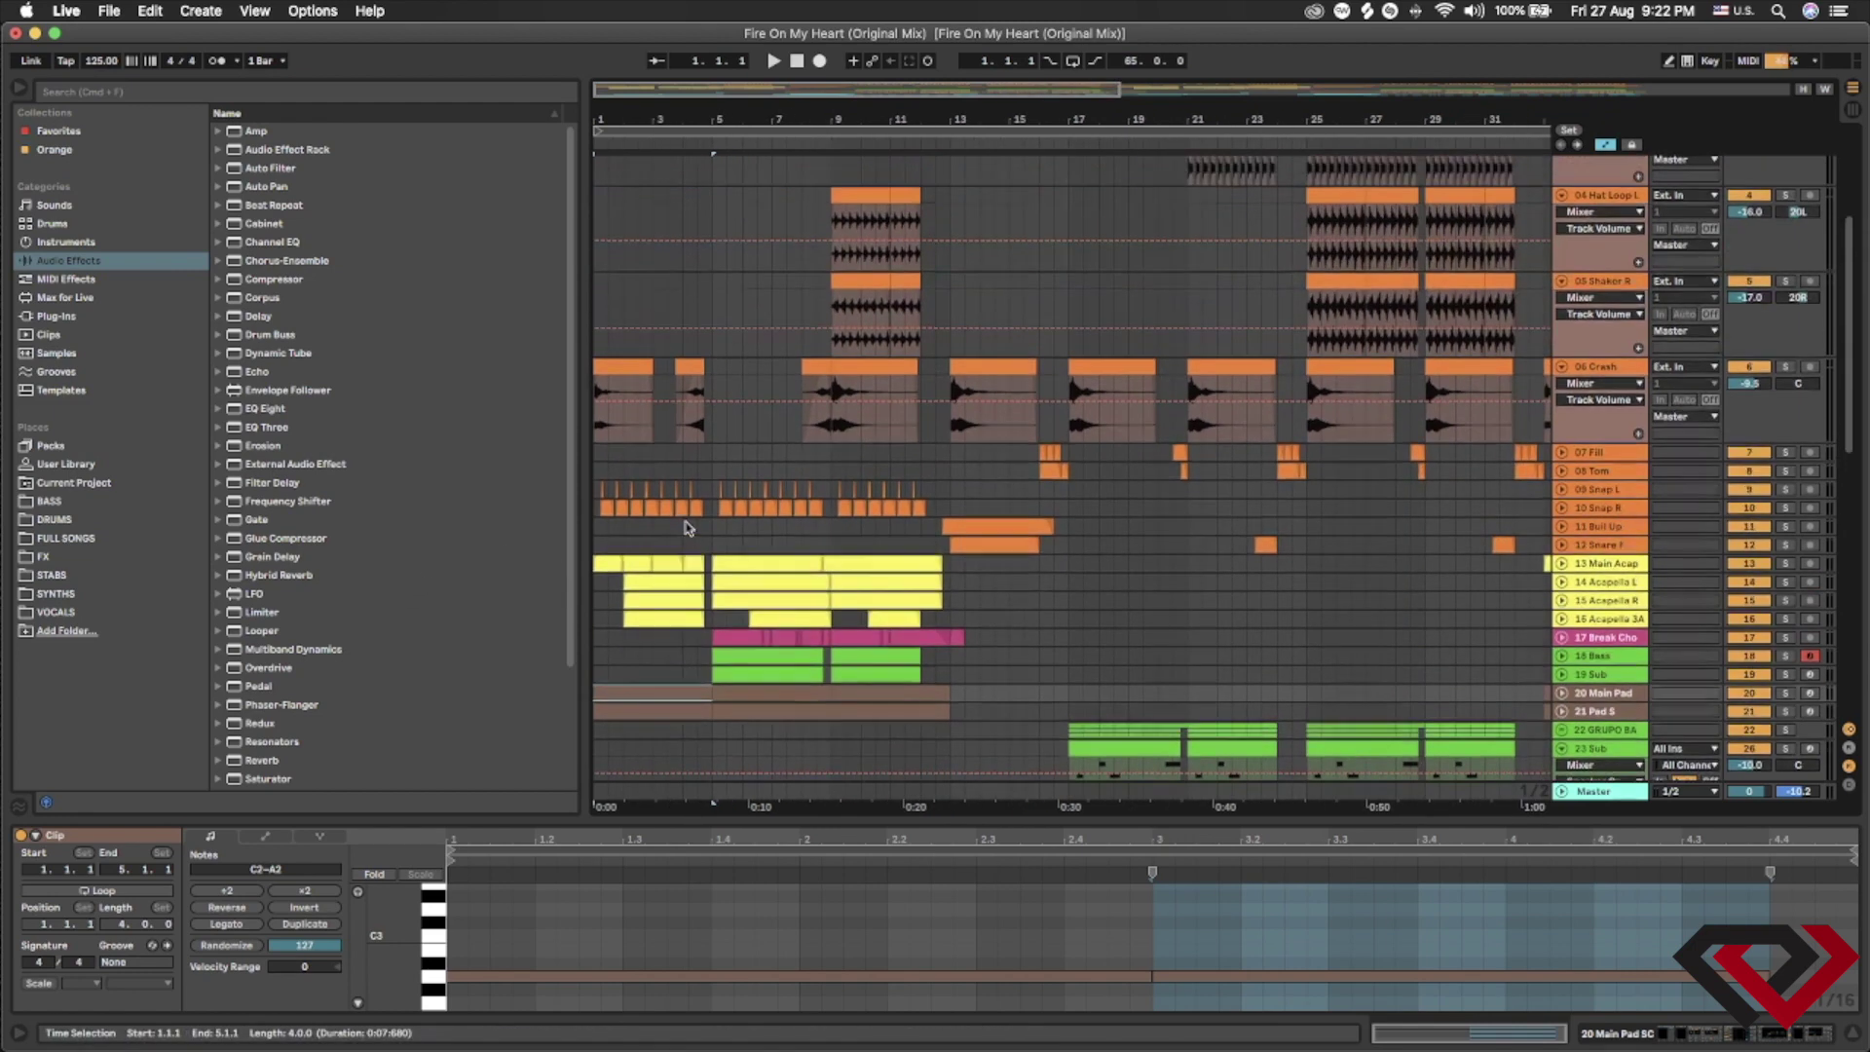
pyautogui.scroll(-10, 672, 530)
pyautogui.scroll(10, 672, 541)
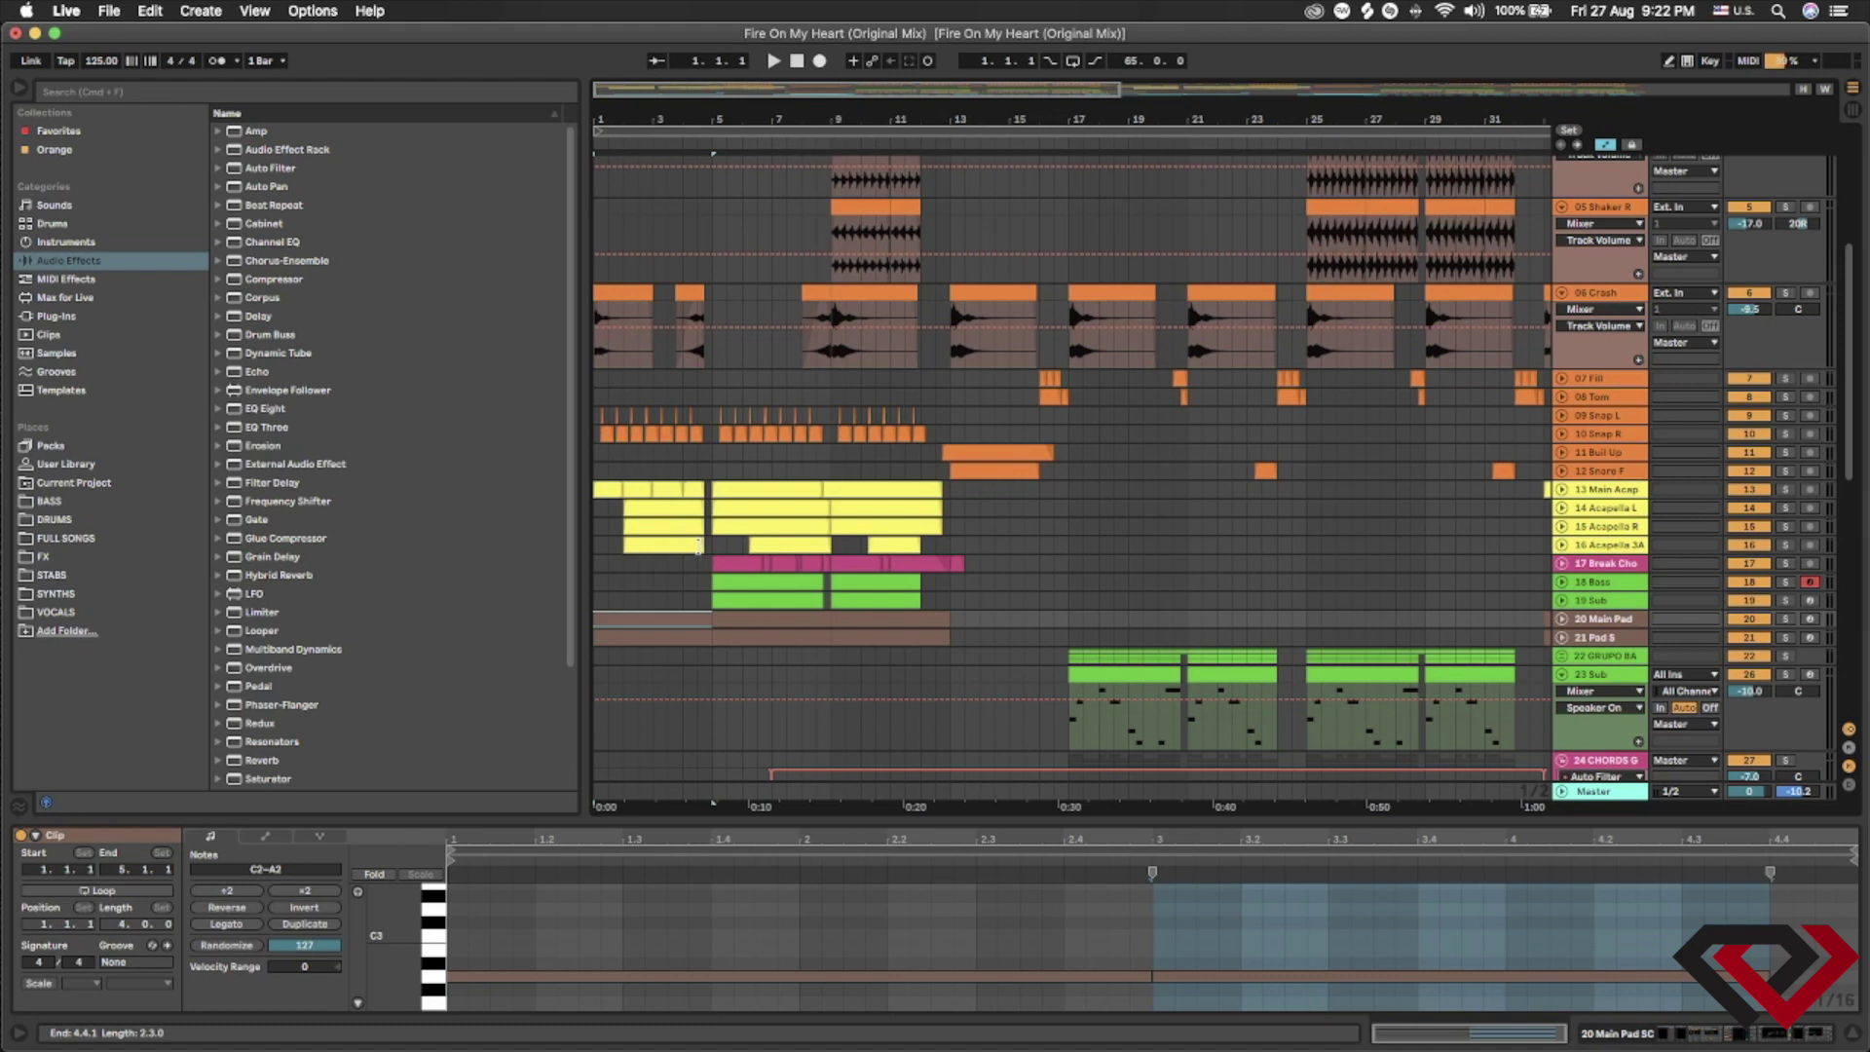
# - Play from 1.1.1 and unfold the 20 Main Pad and 21 Pad S tracks to examine their Sylenth1 LFO 1 Rate automation
pyautogui.press('space')
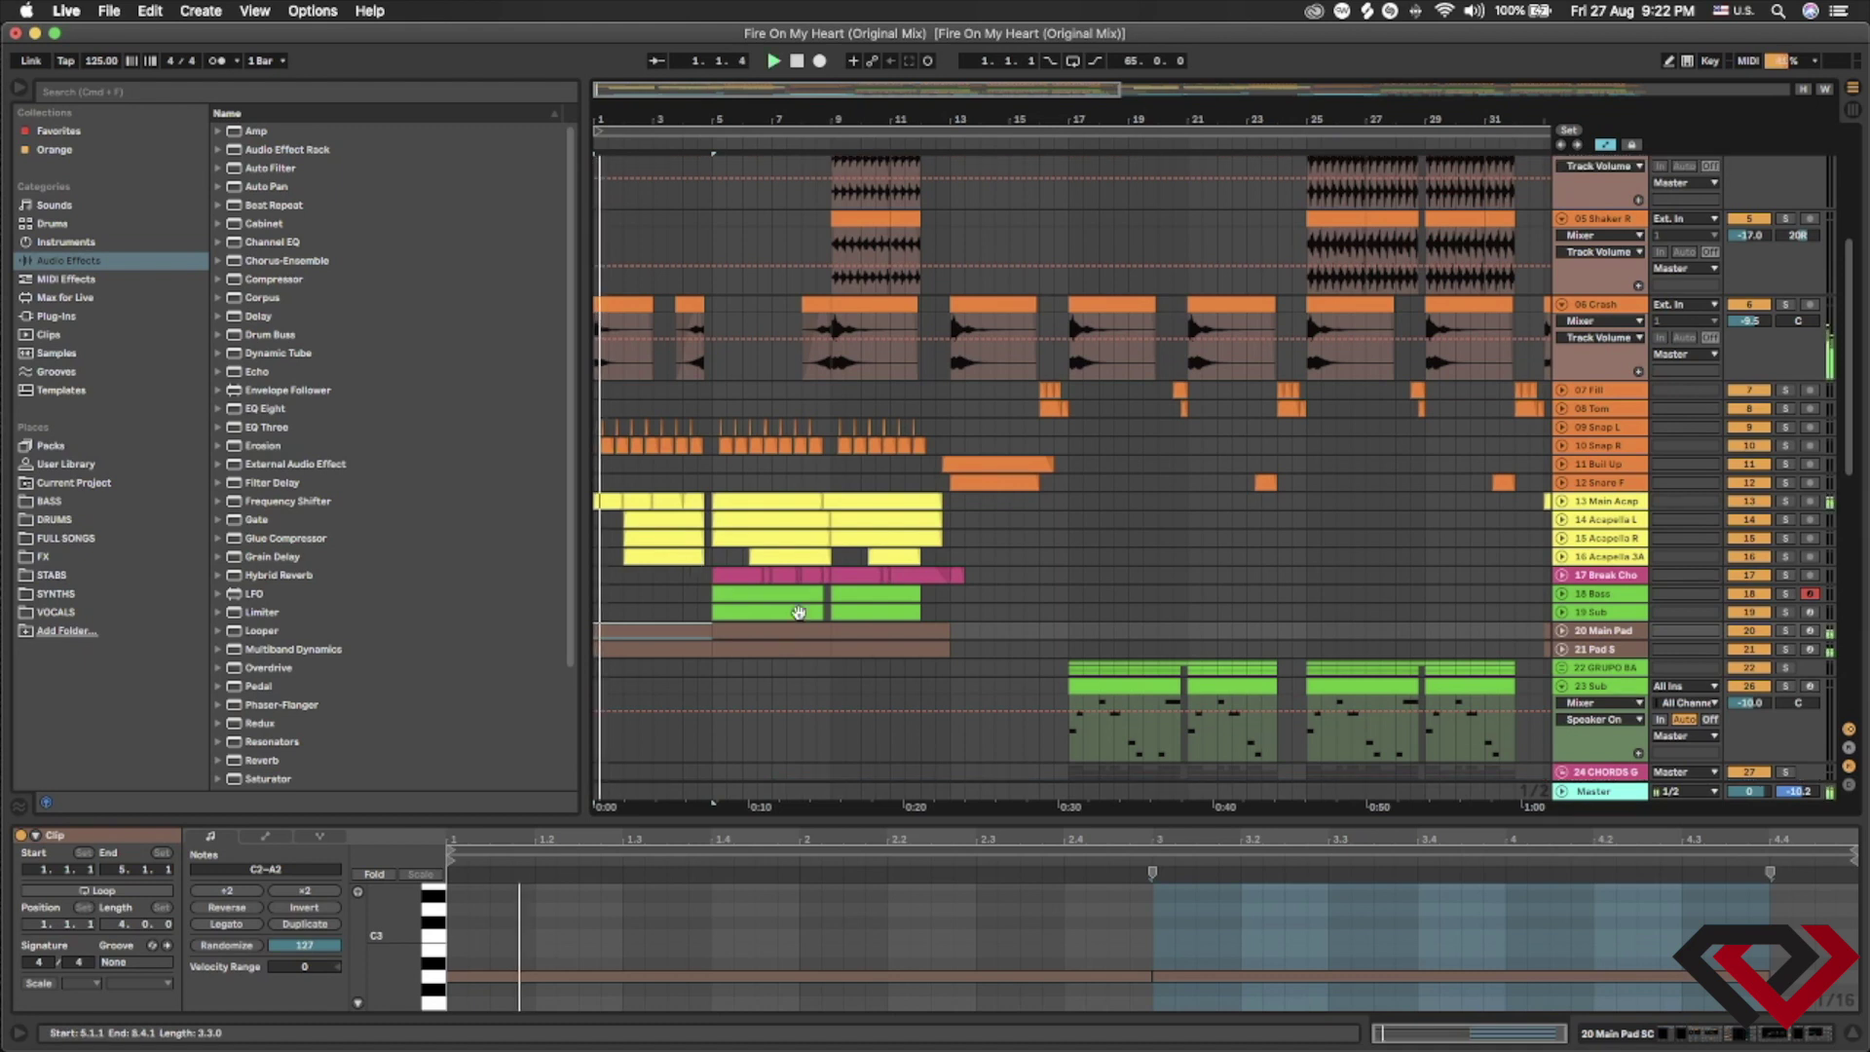
pyautogui.click(1563, 631)
pyautogui.scroll(6, 721, 546)
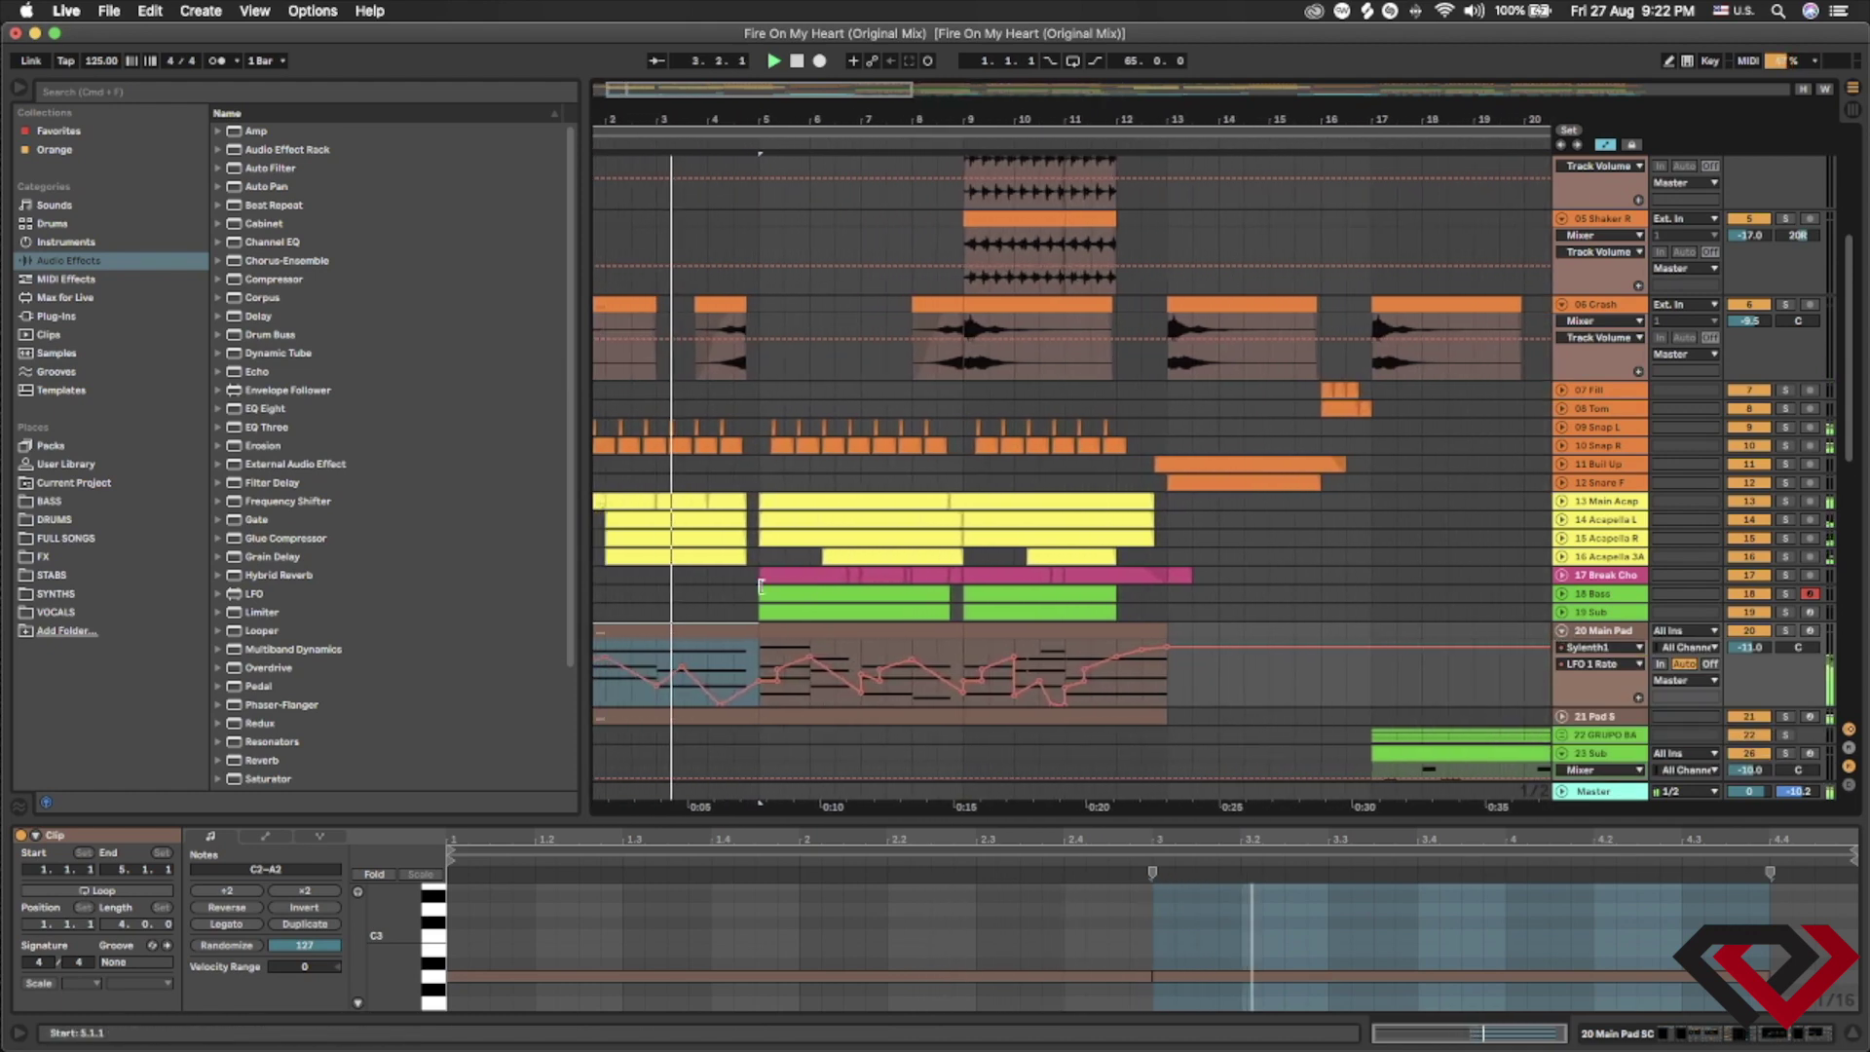
pyautogui.scroll(-4, 760, 585)
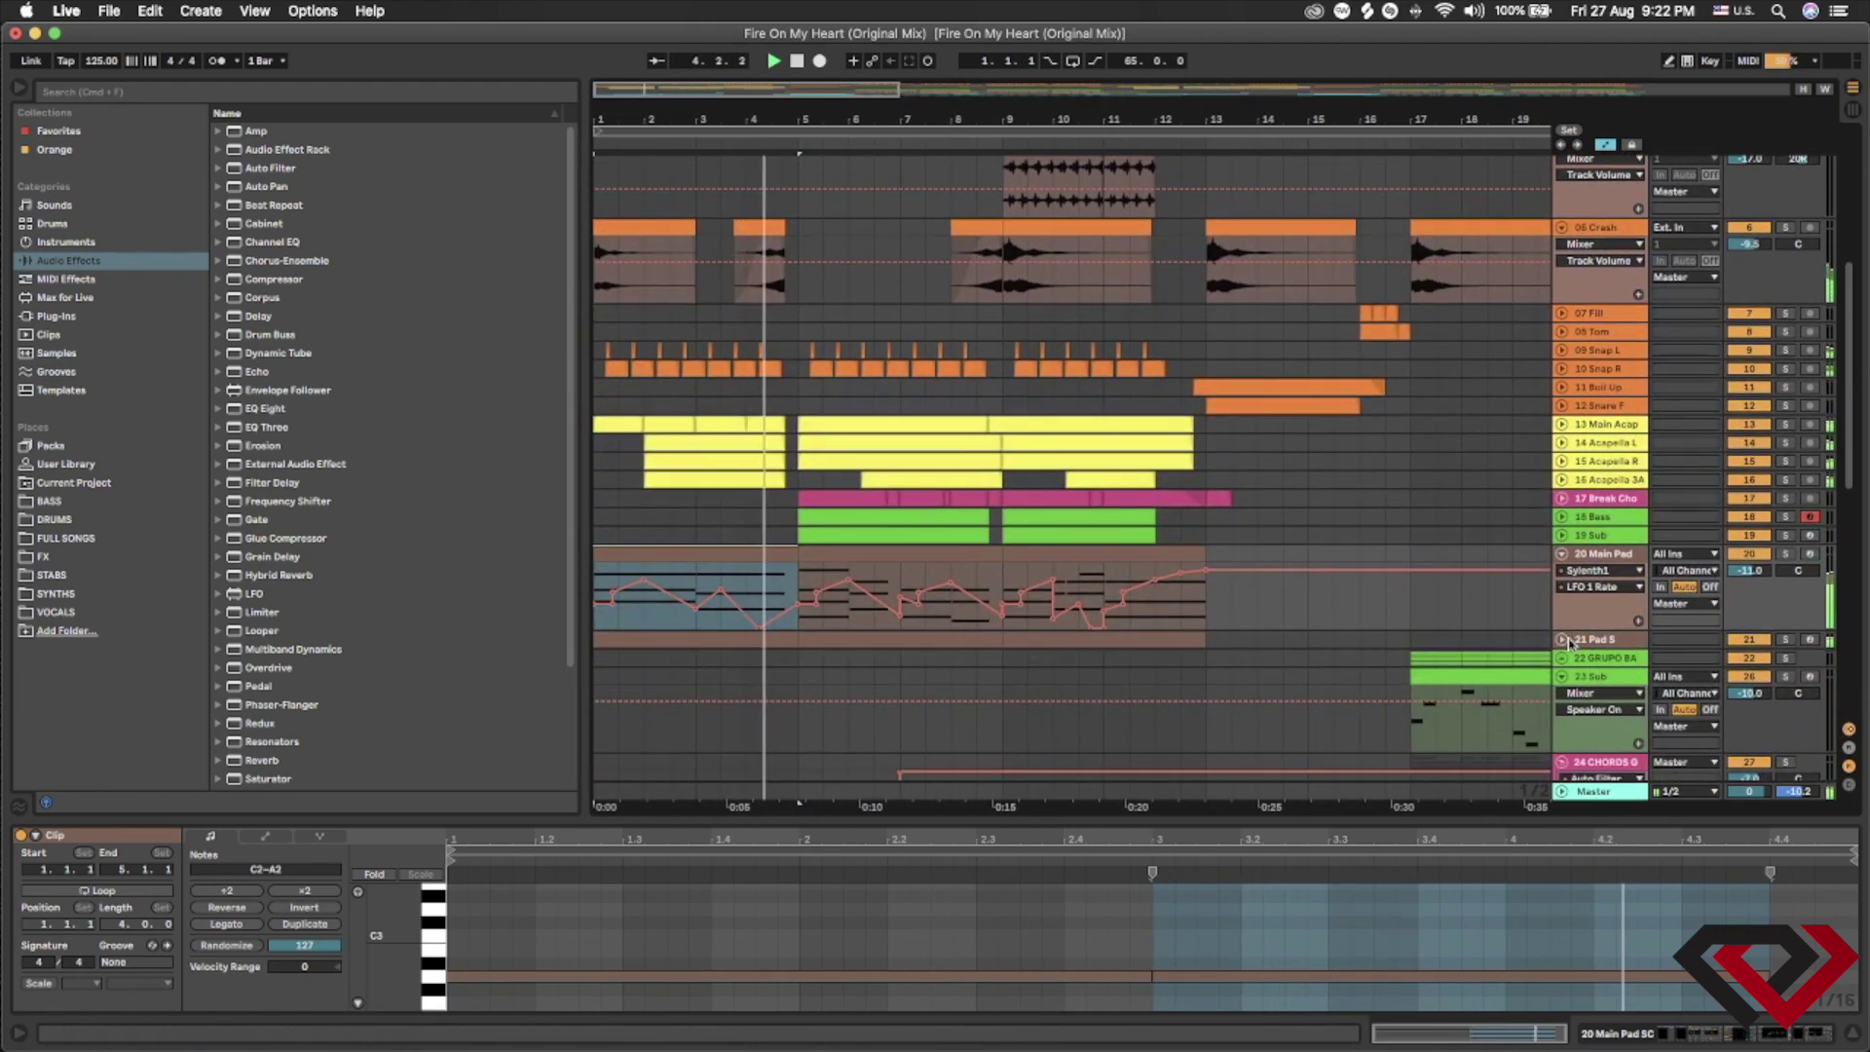
pyautogui.click(1569, 640)
pyautogui.click(1563, 640)
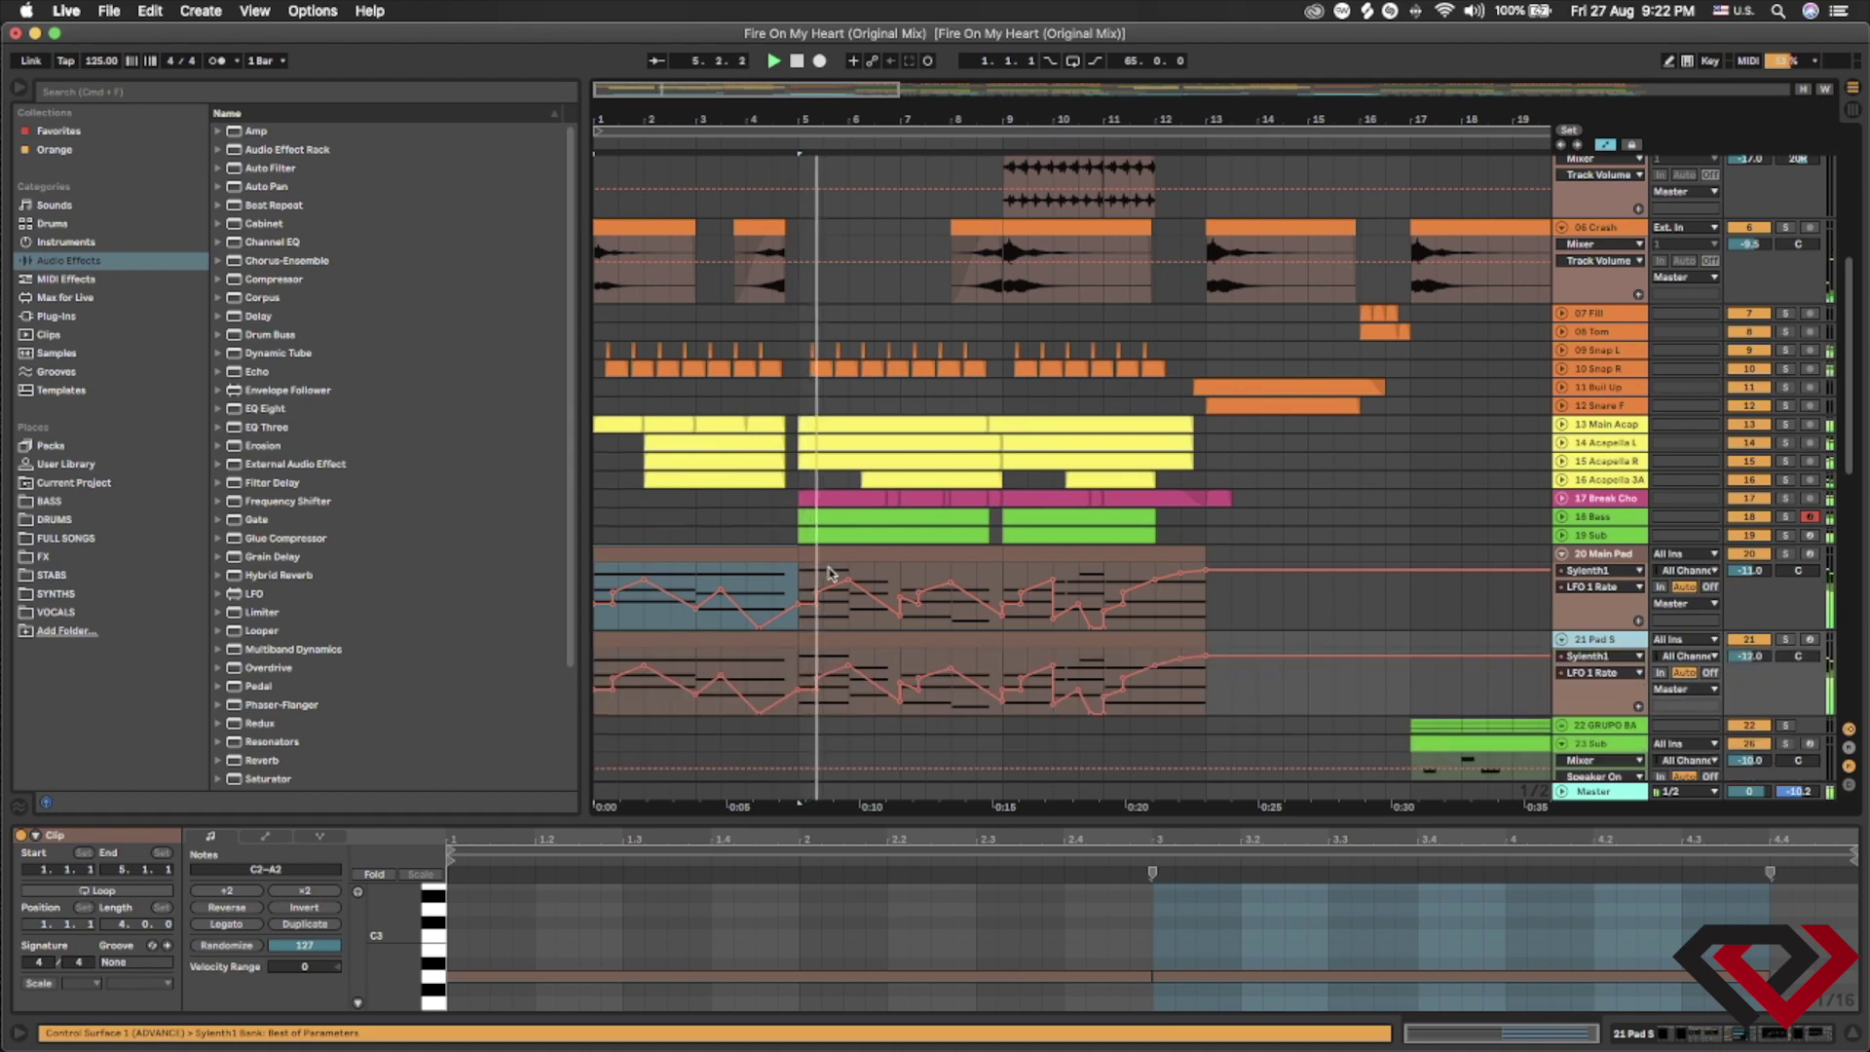
pyautogui.scroll(-3, 828, 574)
pyautogui.scroll(3, 808, 572)
pyautogui.scroll(2, 801, 570)
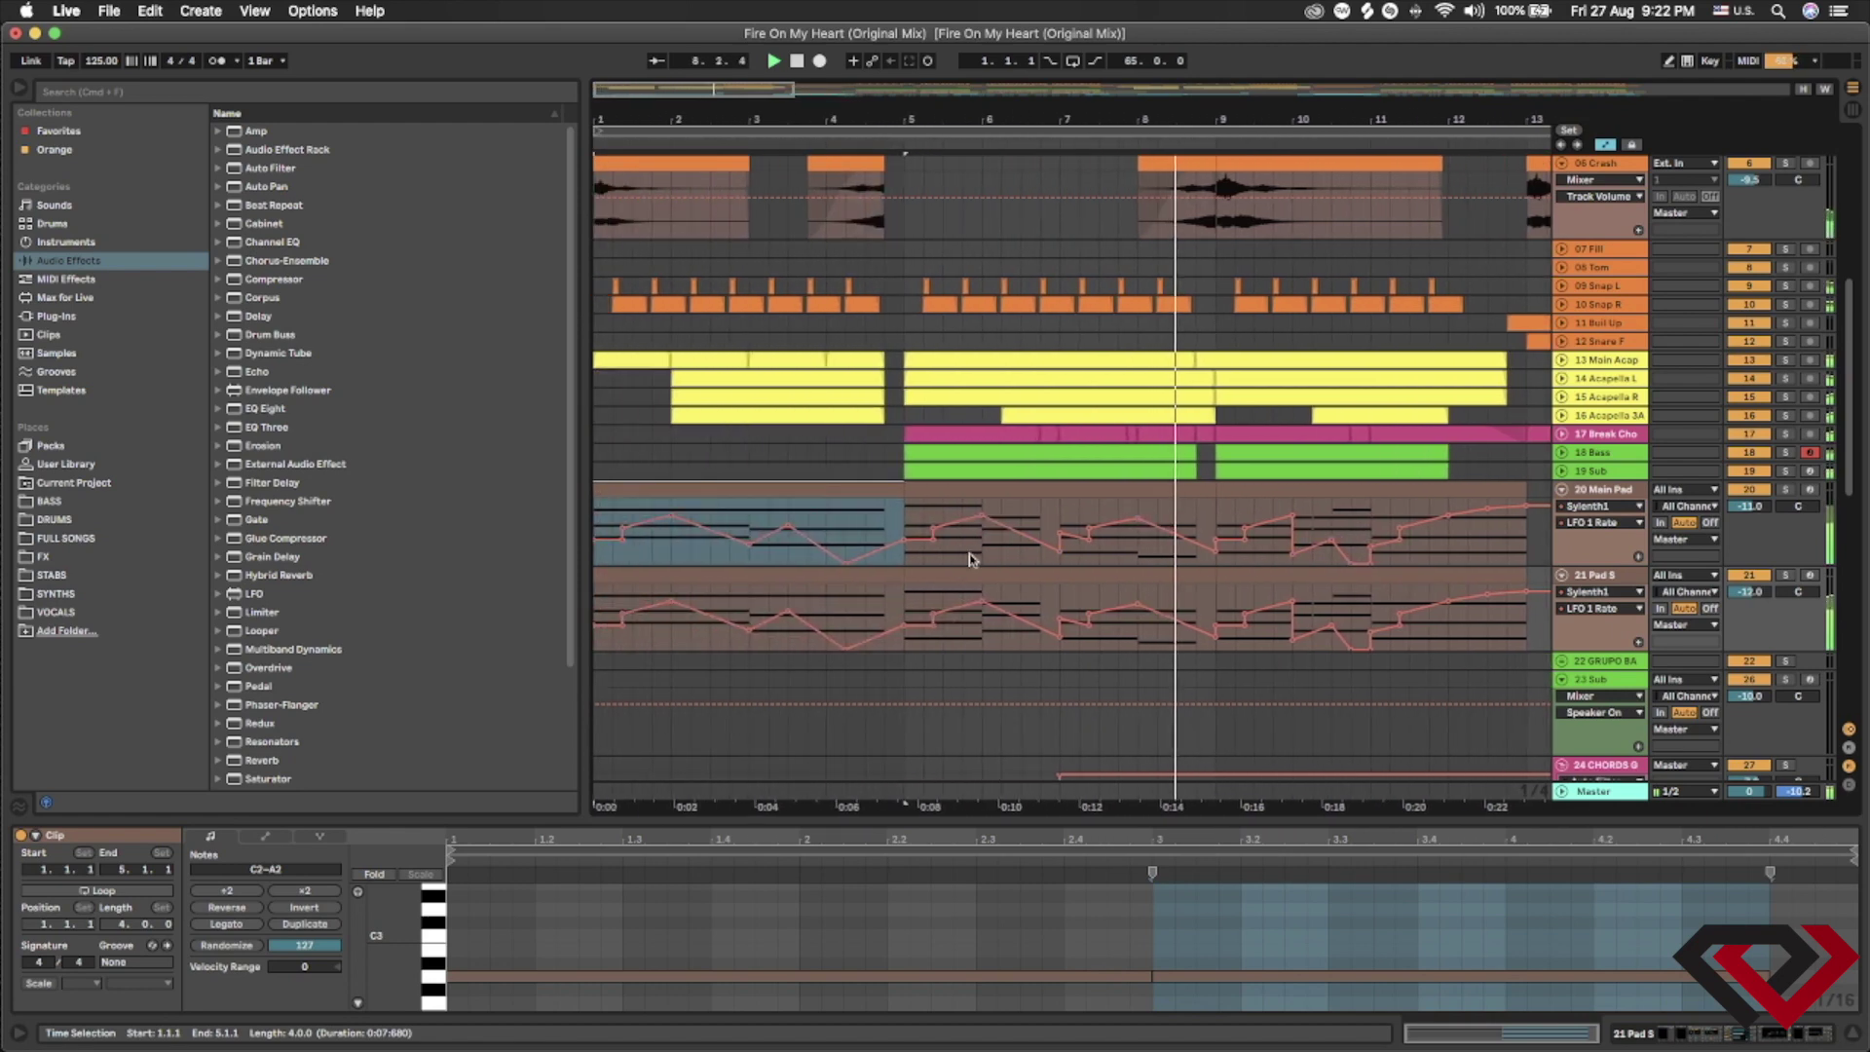
pyautogui.scroll(-1, 969, 559)
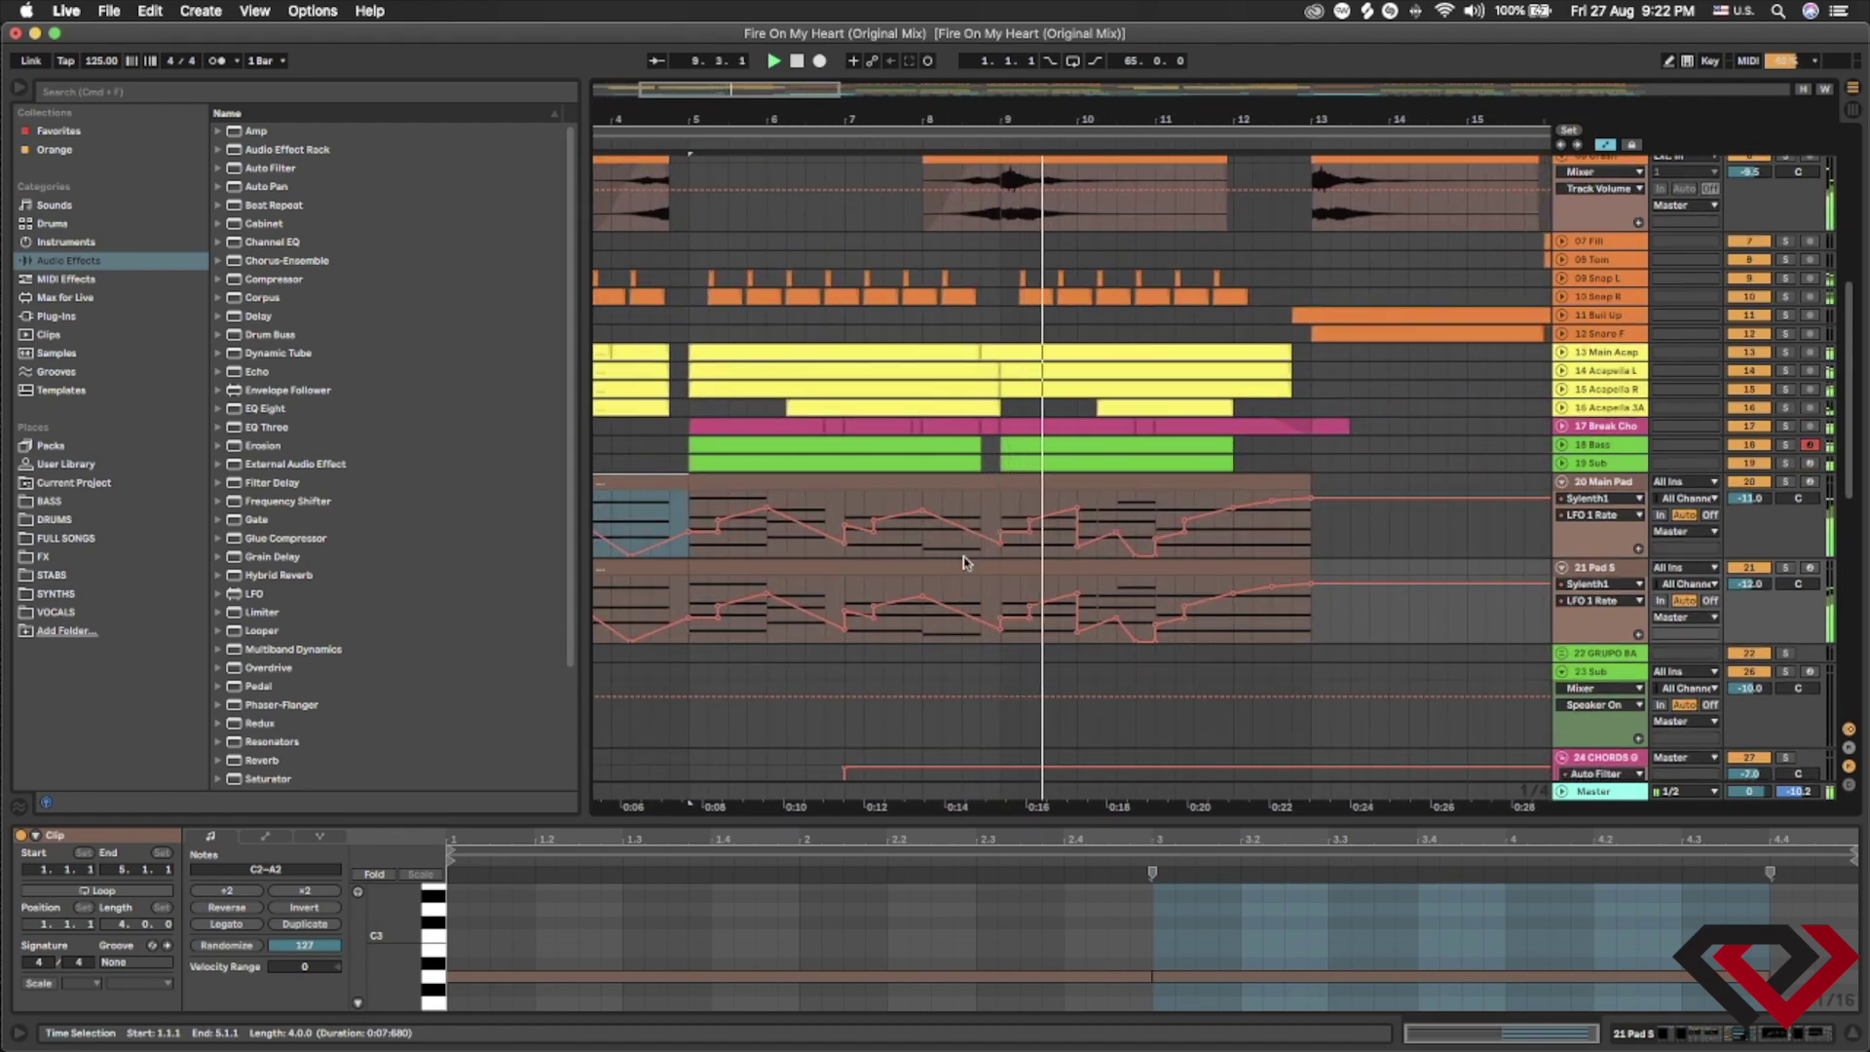
# - Follow the LFO 1 Rate automation of the 20 Main Pad and 21 Pad S tracks towards bar 13 during playback, and stop
pyautogui.hscroll(10, 963, 562)
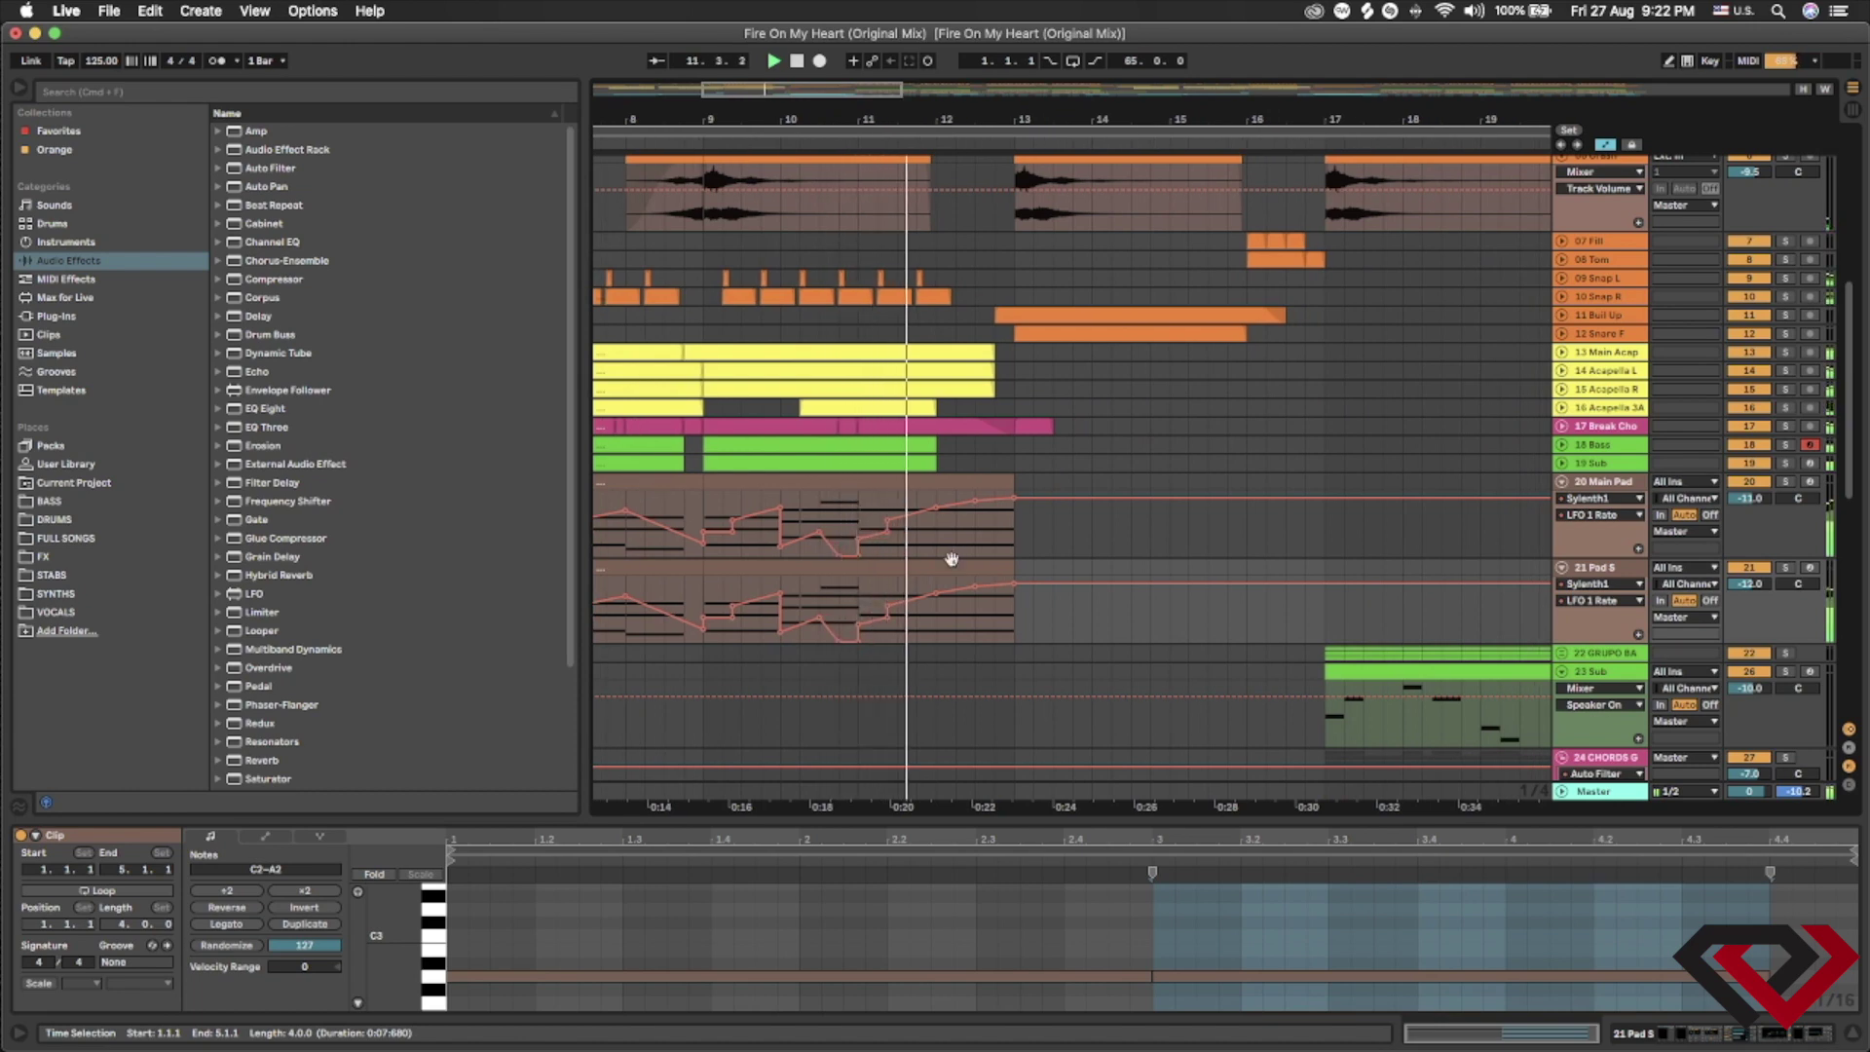
pyautogui.hscroll(-8, 952, 559)
pyautogui.scroll(1, 952, 562)
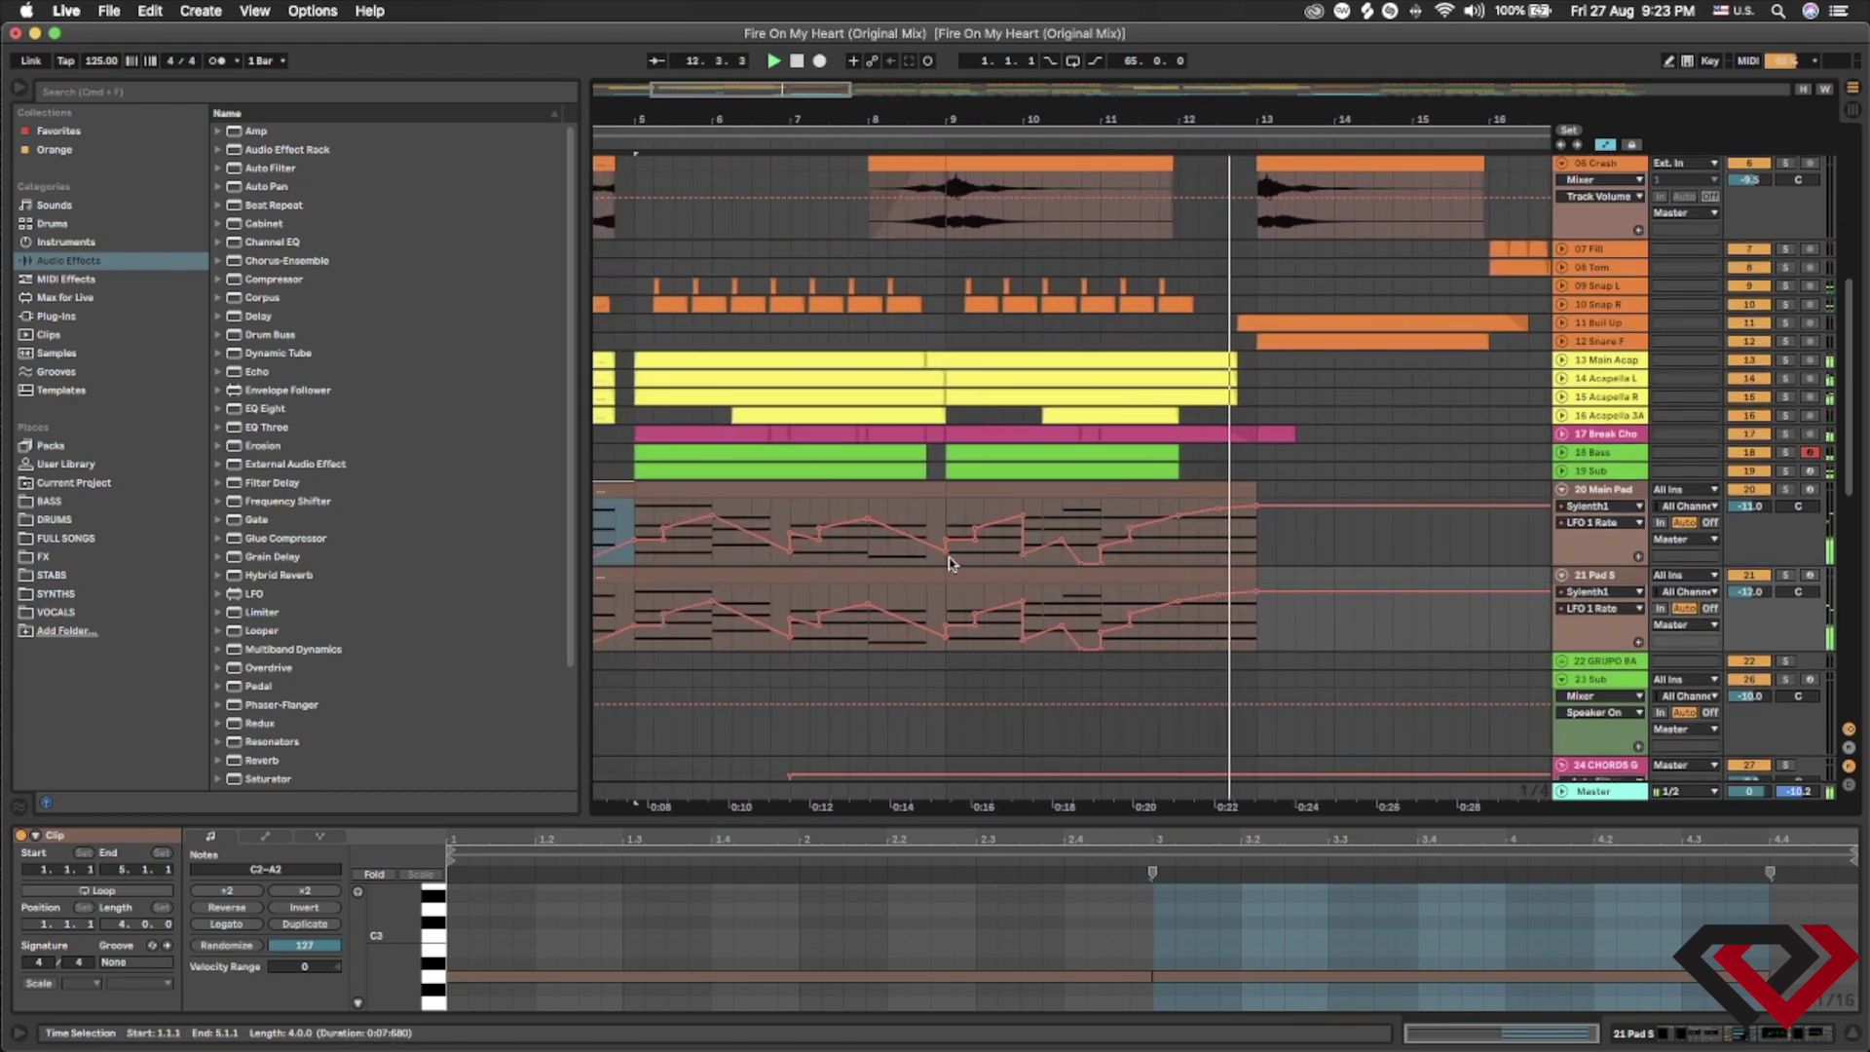
pyautogui.hscroll(-10, 952, 562)
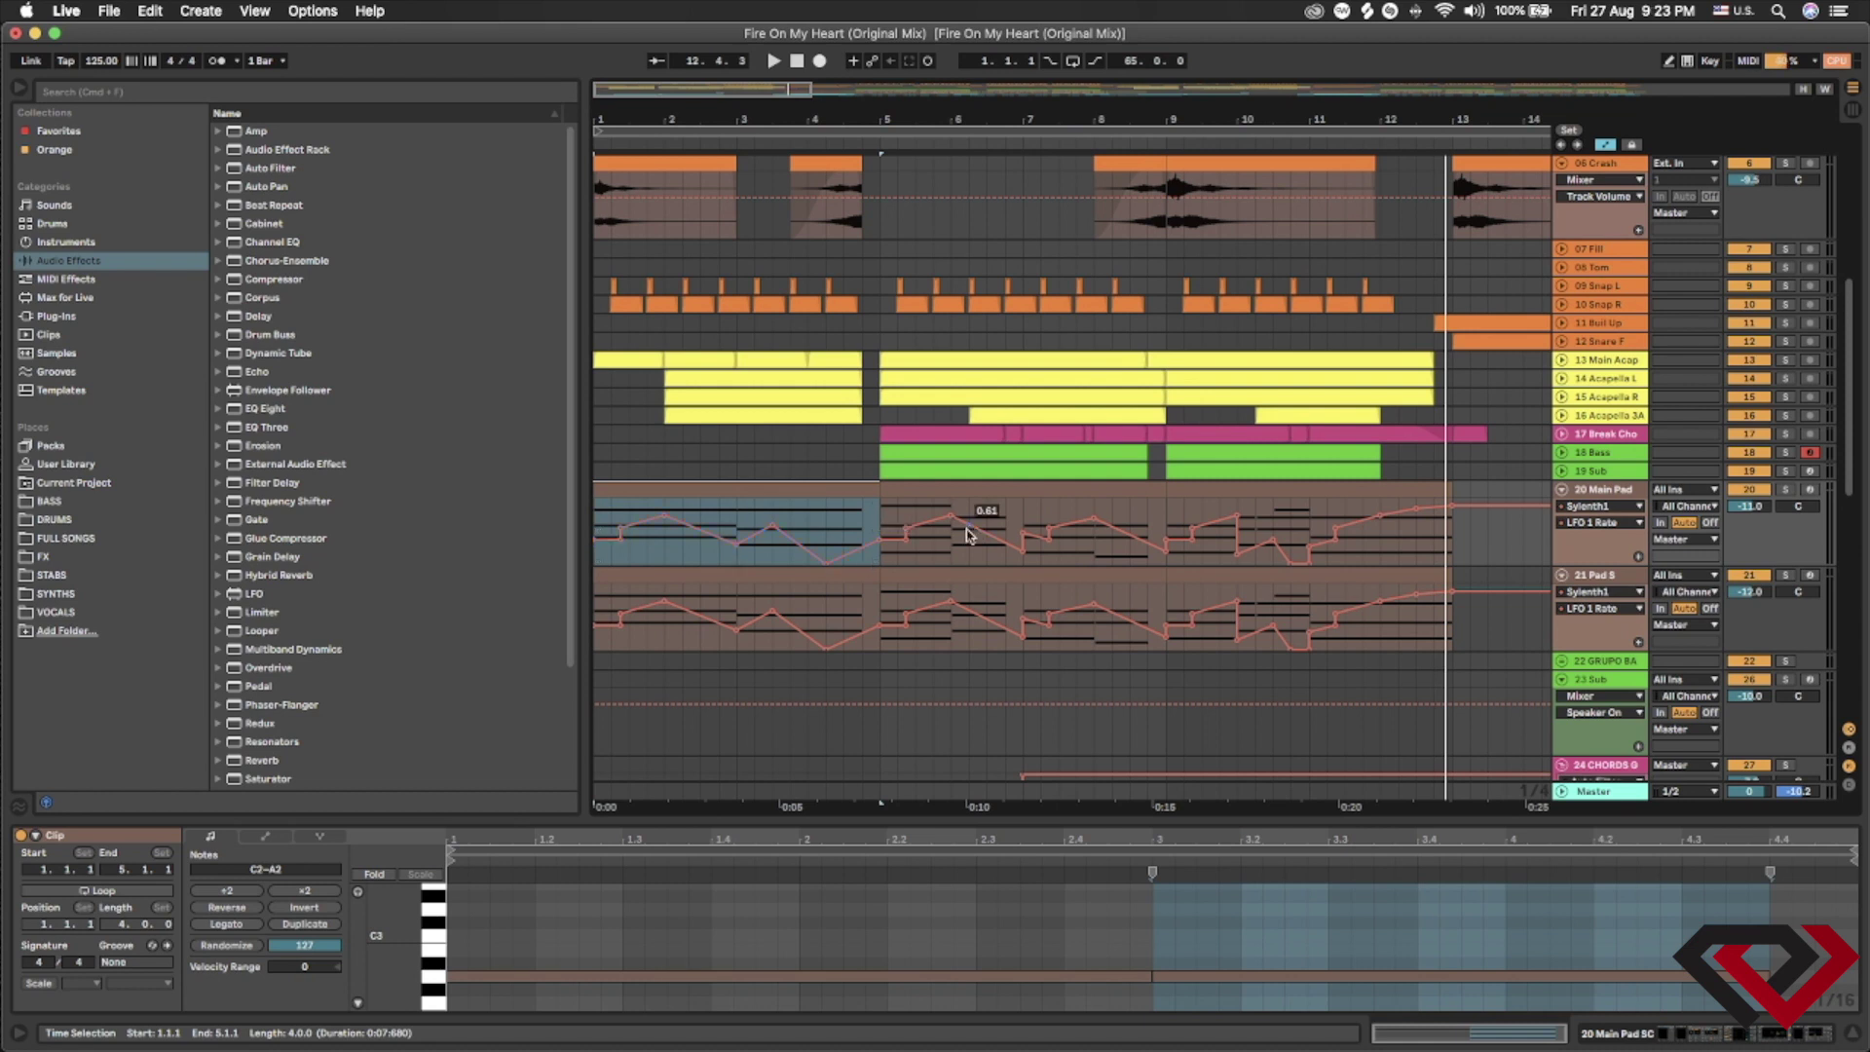
# - Place the insert marker at 4.4.1 on the 20 Main Pad track, solo that track and show its device chain
pyautogui.click(878, 560)
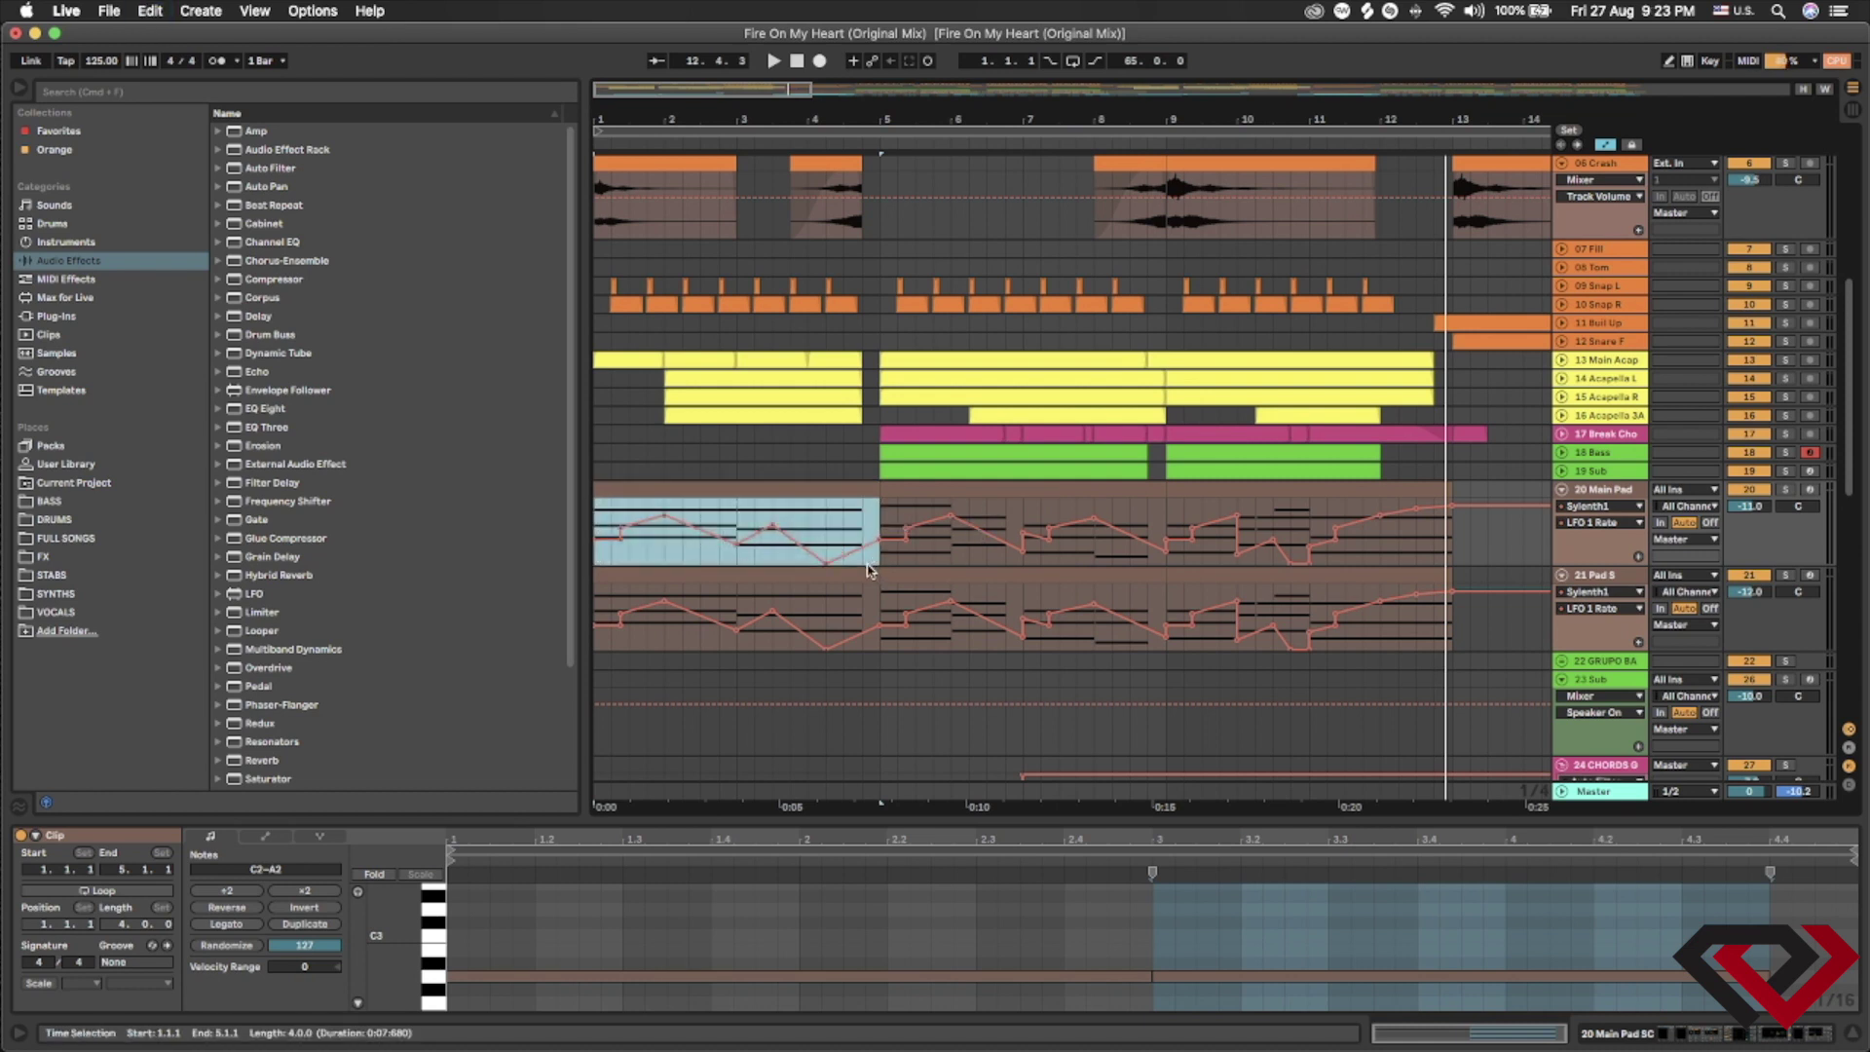
pyautogui.click(853, 509)
pyautogui.click(1608, 490)
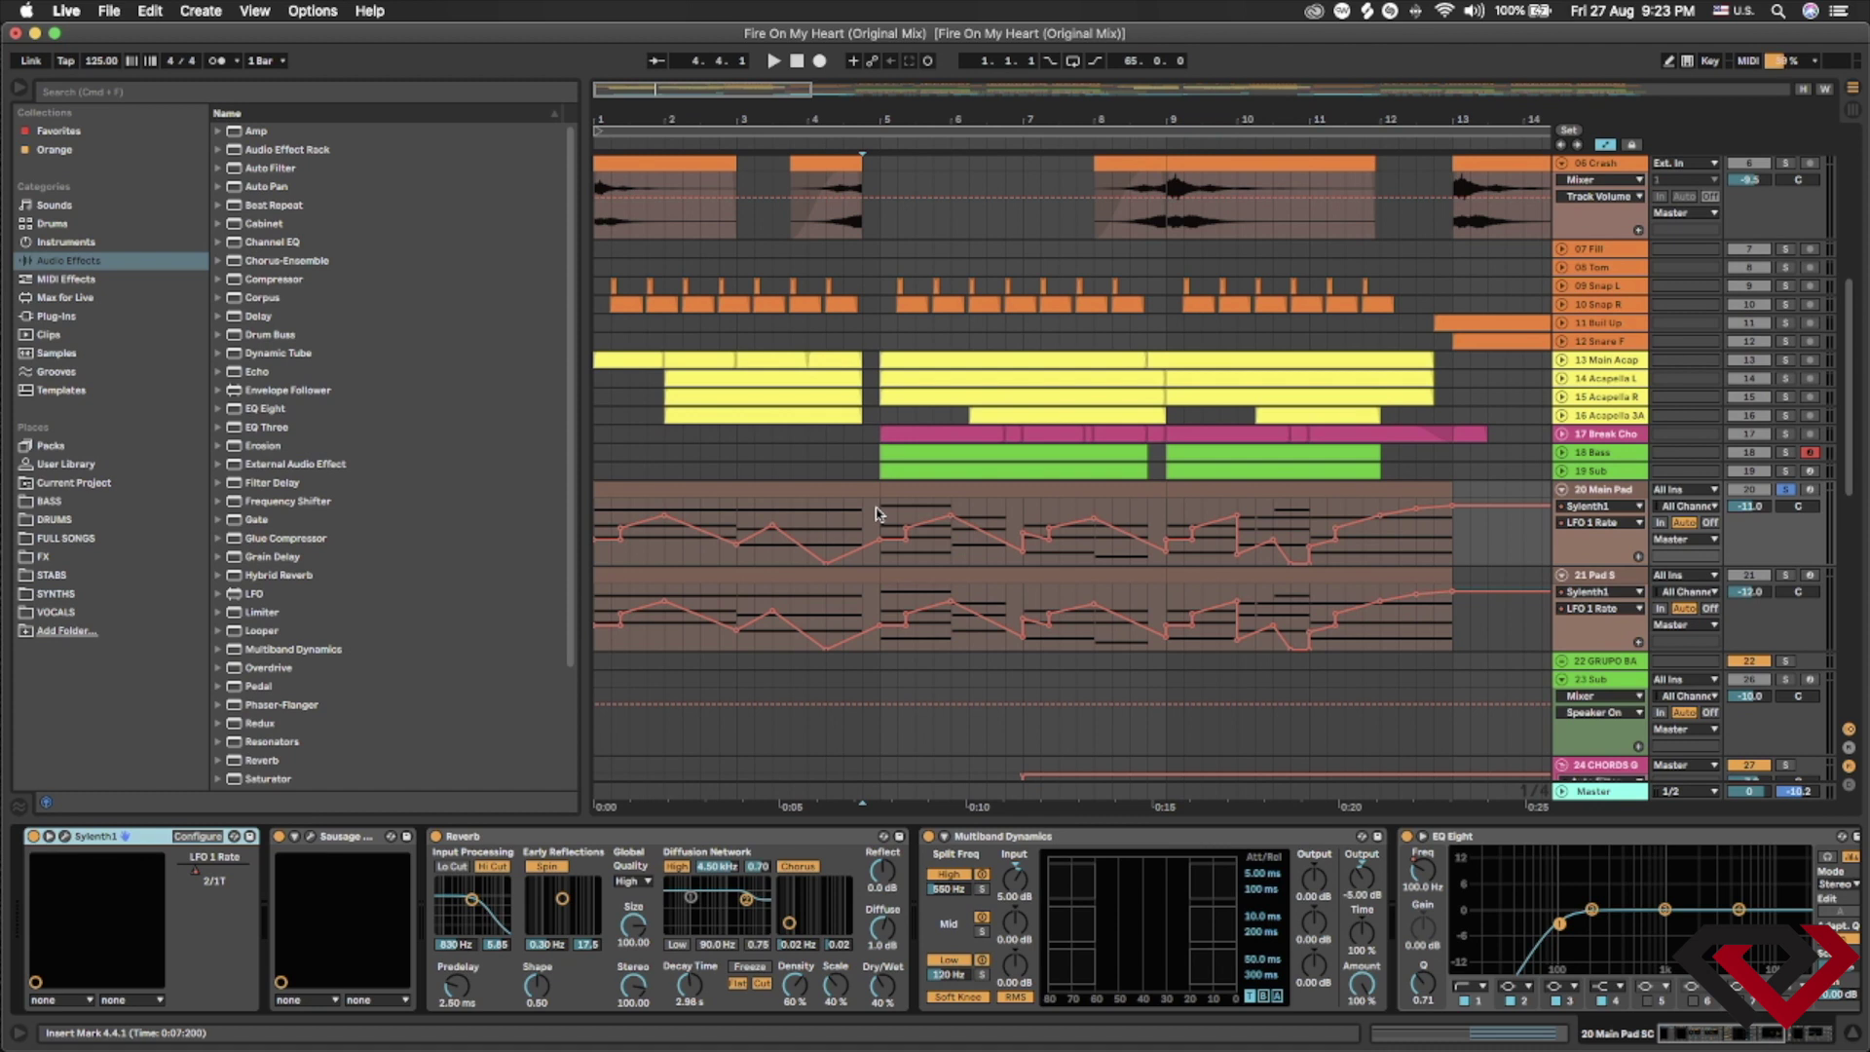
# - Select 5.1.1 to 13.1.1 on 20 Main Pad, solo 21 Pad S together with it, and play both pads from 5.1.1
pyautogui.moveTo(875, 519); pyautogui.dragTo(1448, 519)
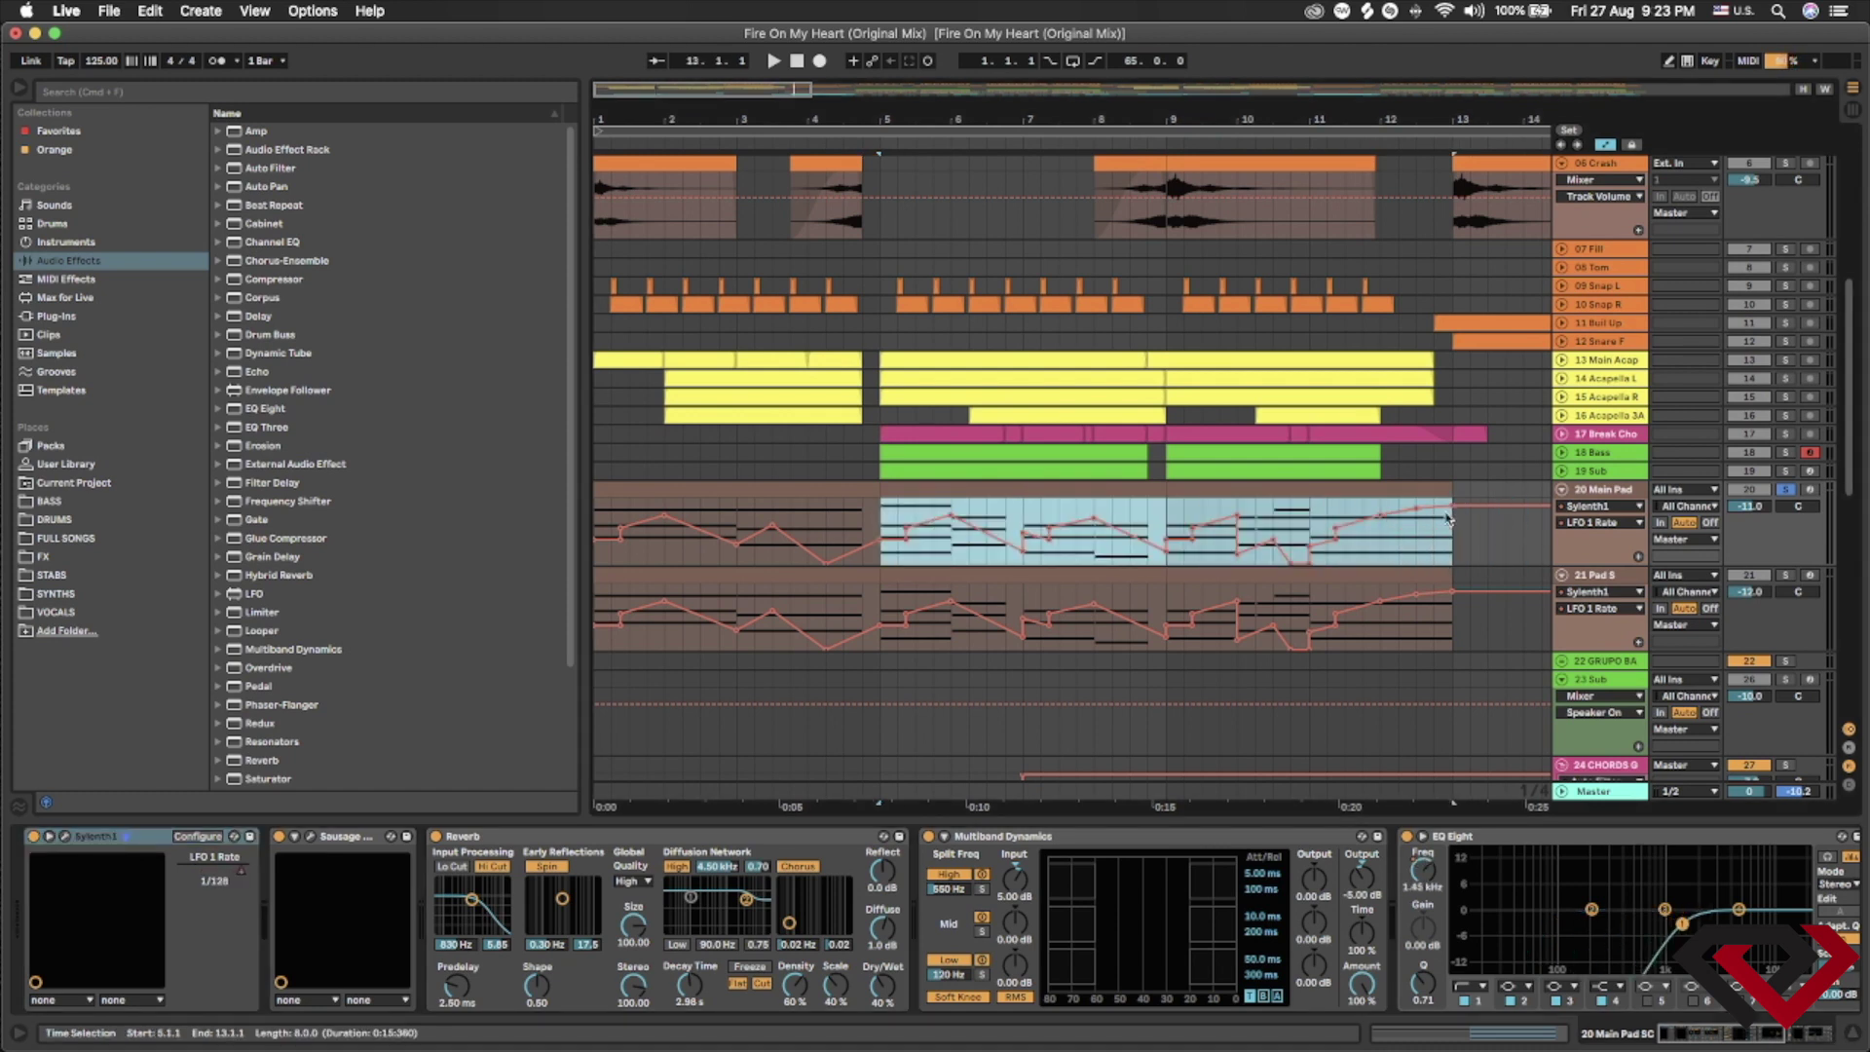
pyautogui.click(1609, 489)
pyautogui.click(1609, 577)
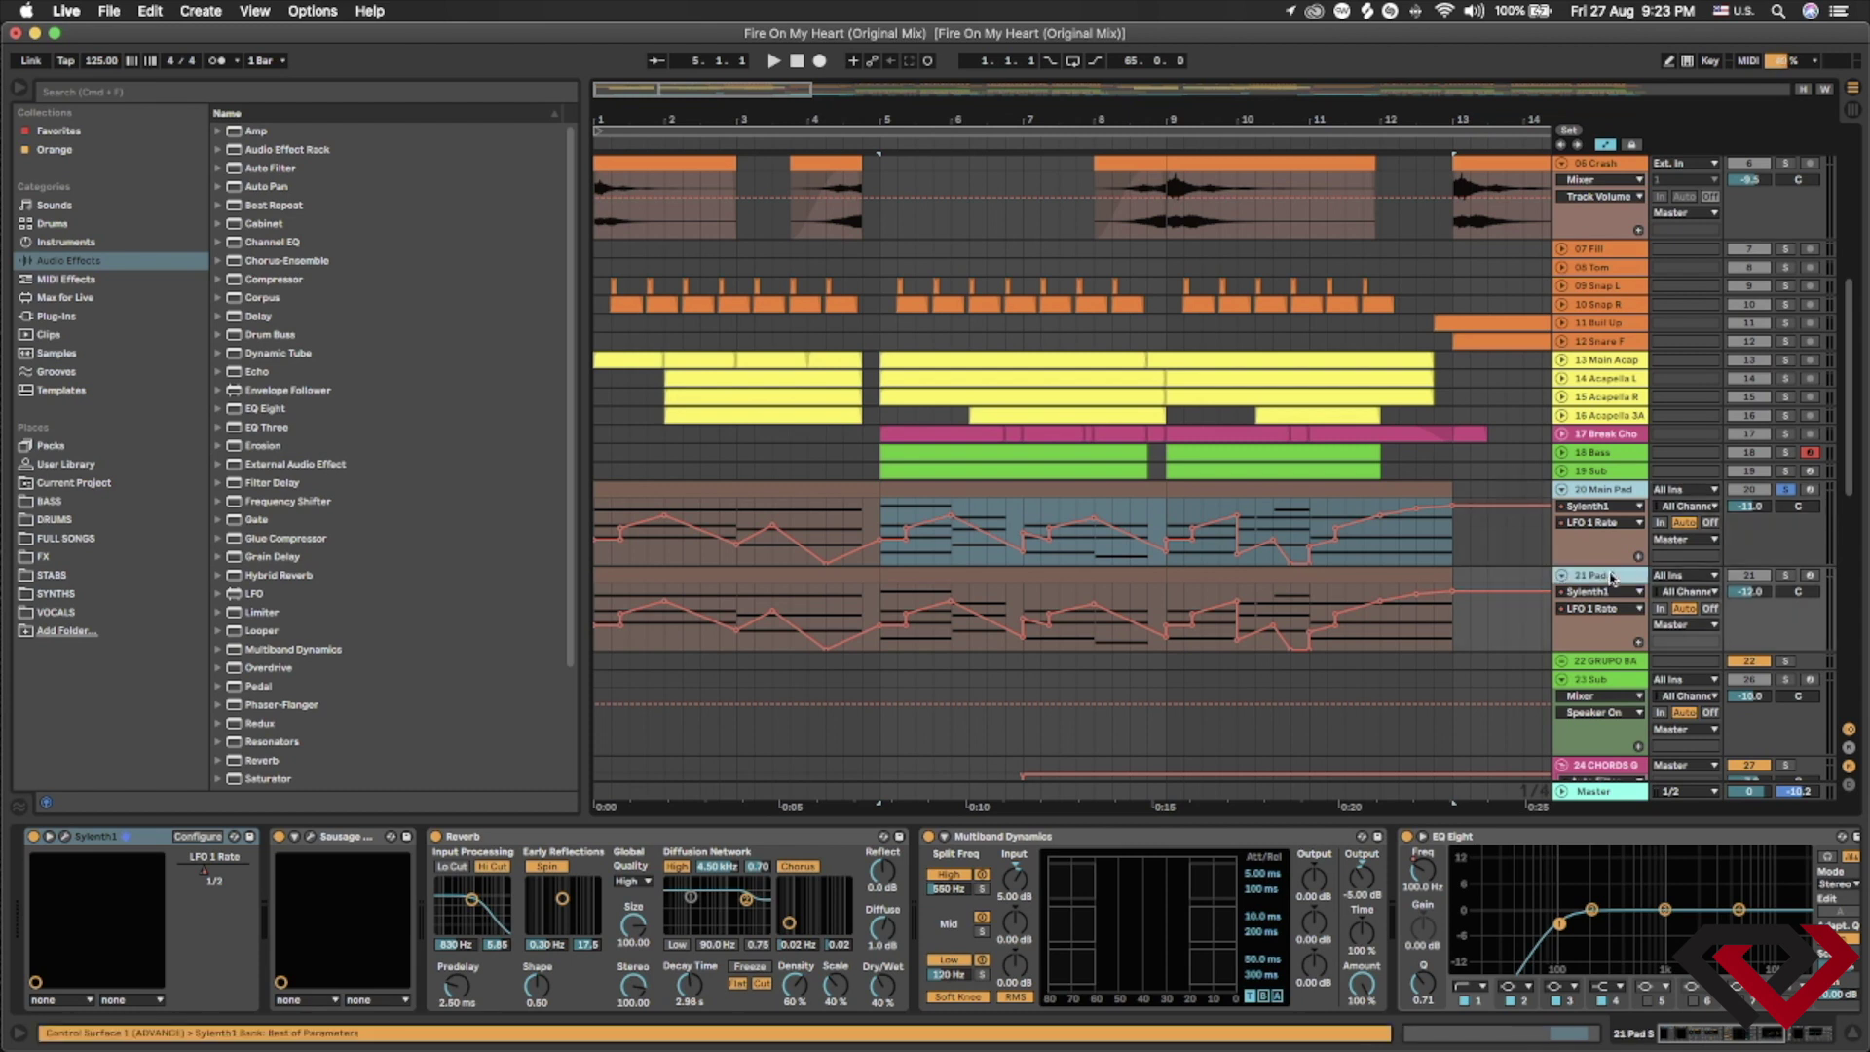
pyautogui.press('space')
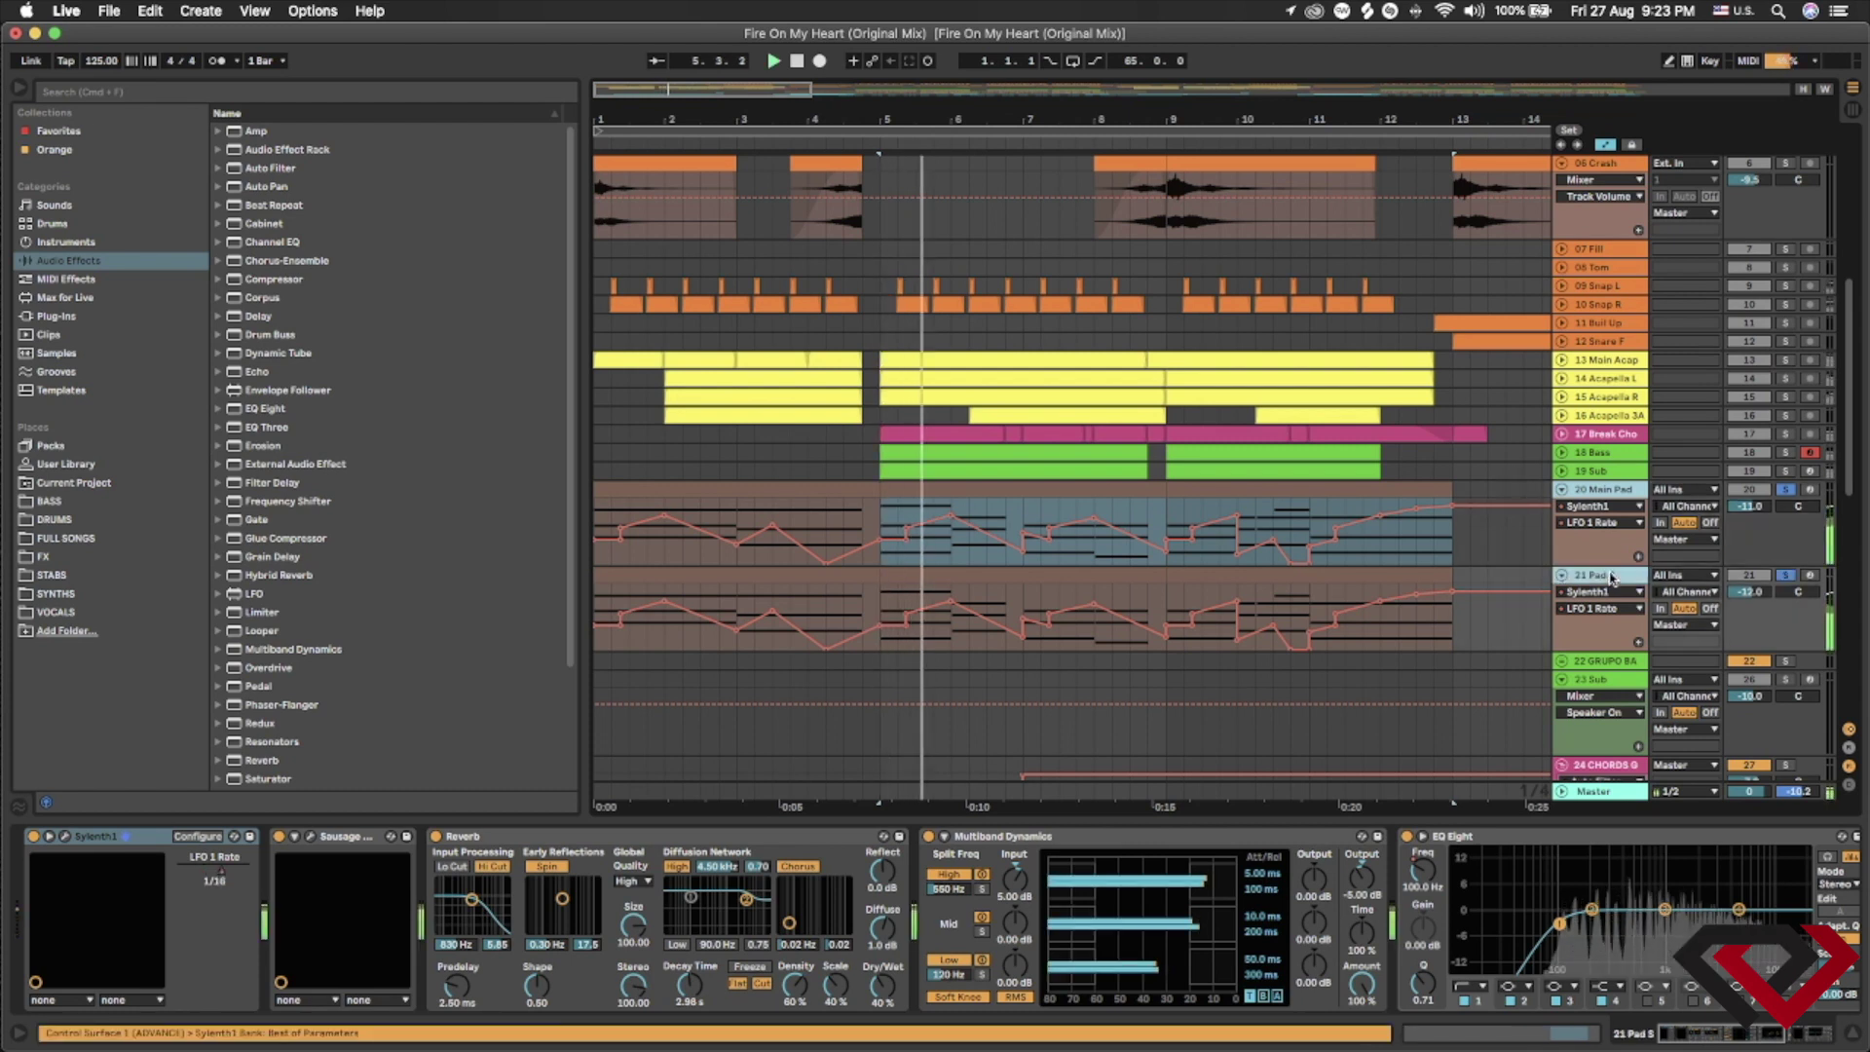